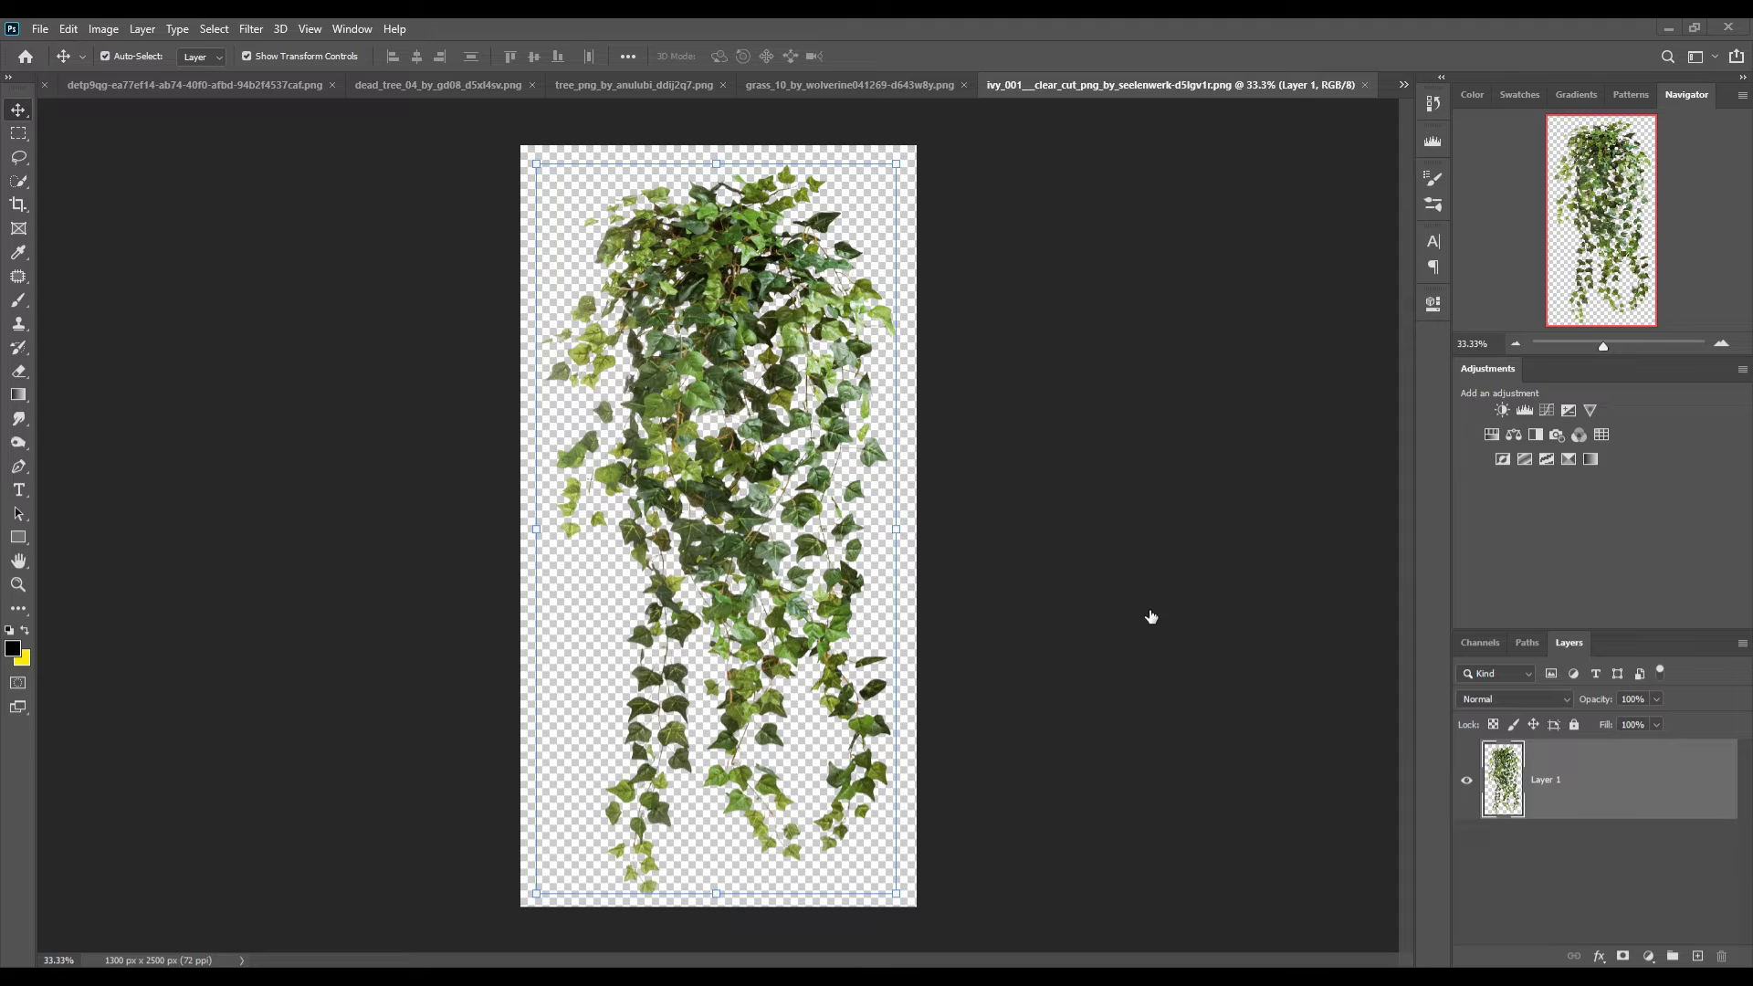
Create a new blank document from the 3840 × 2160 px preset
click(41, 28)
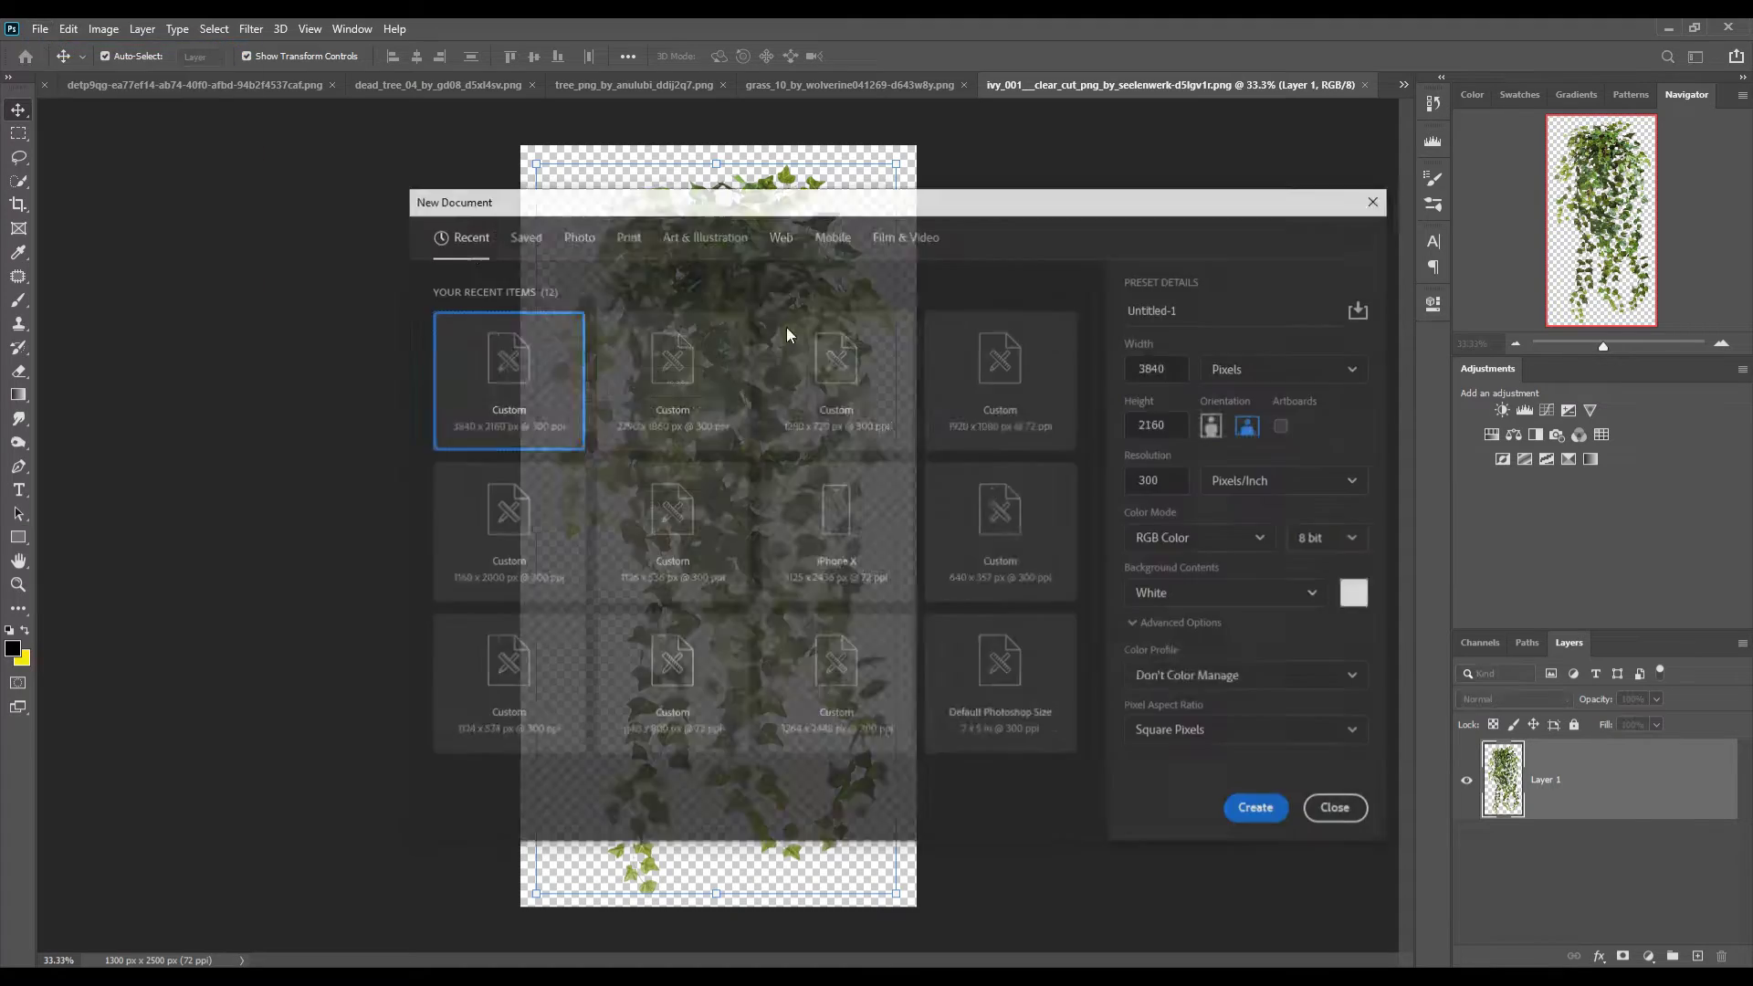
click(835, 390)
click(671, 384)
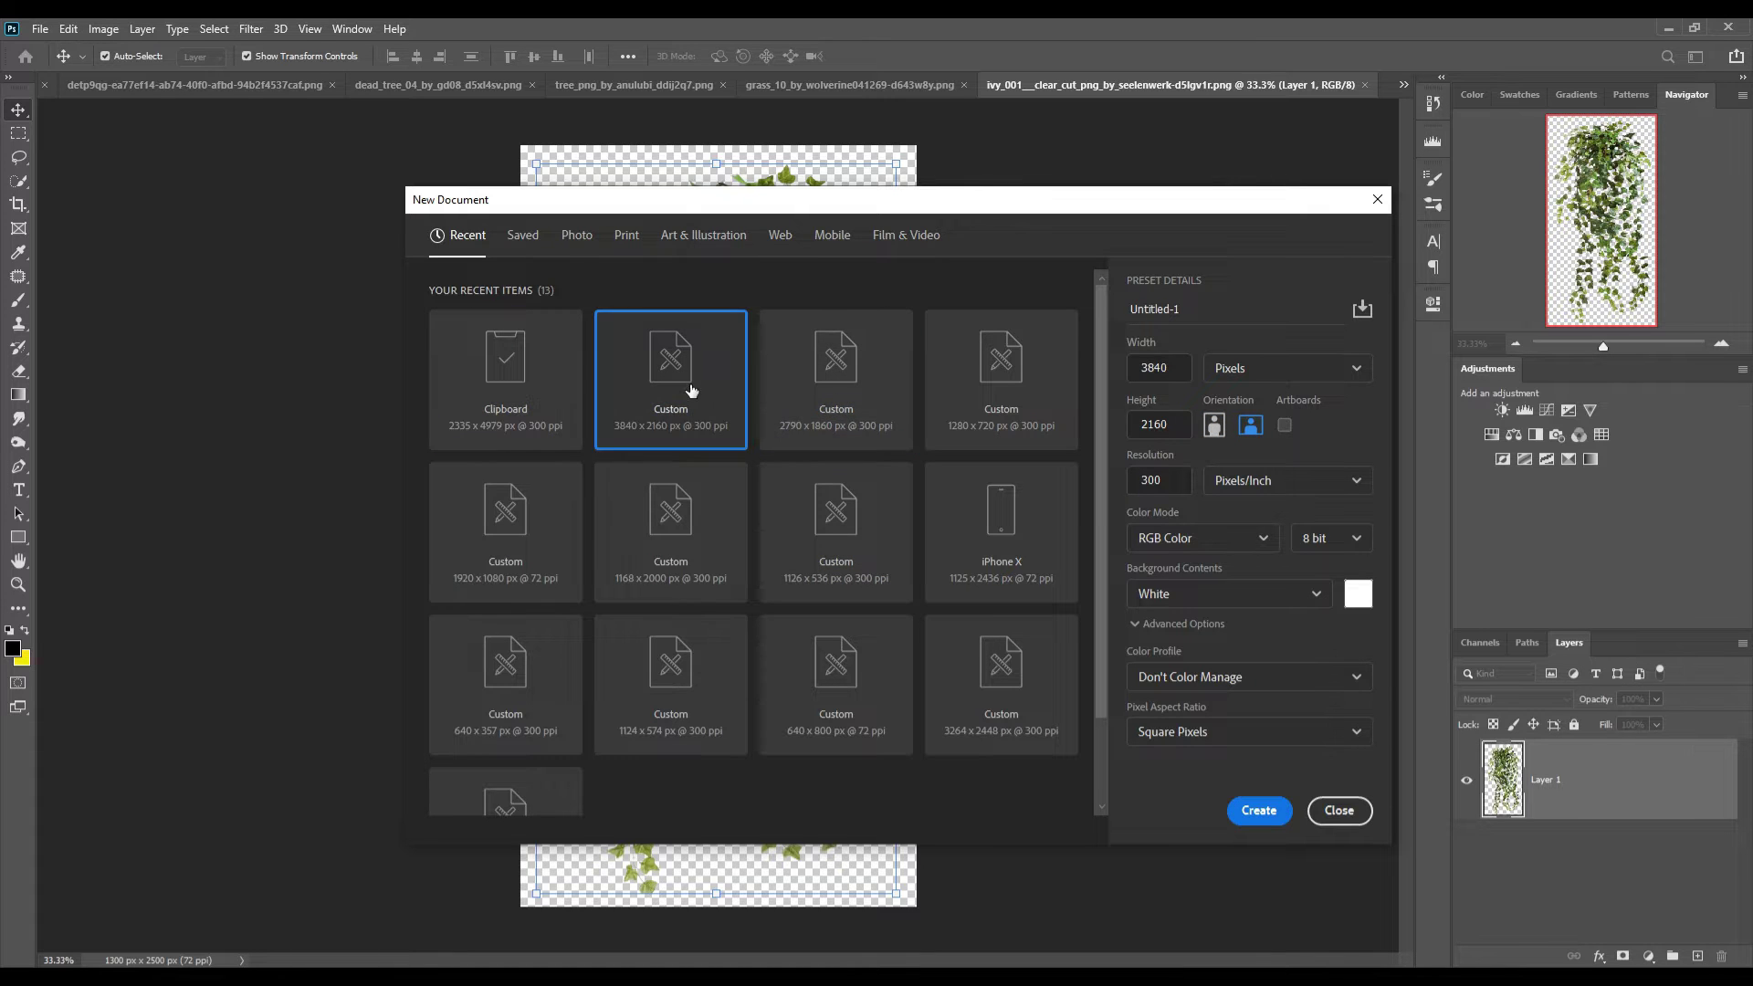
click(1258, 810)
Crop the canvas to a 2184 × 2382 px portrait, content-aware filling the extended area
click(18, 205)
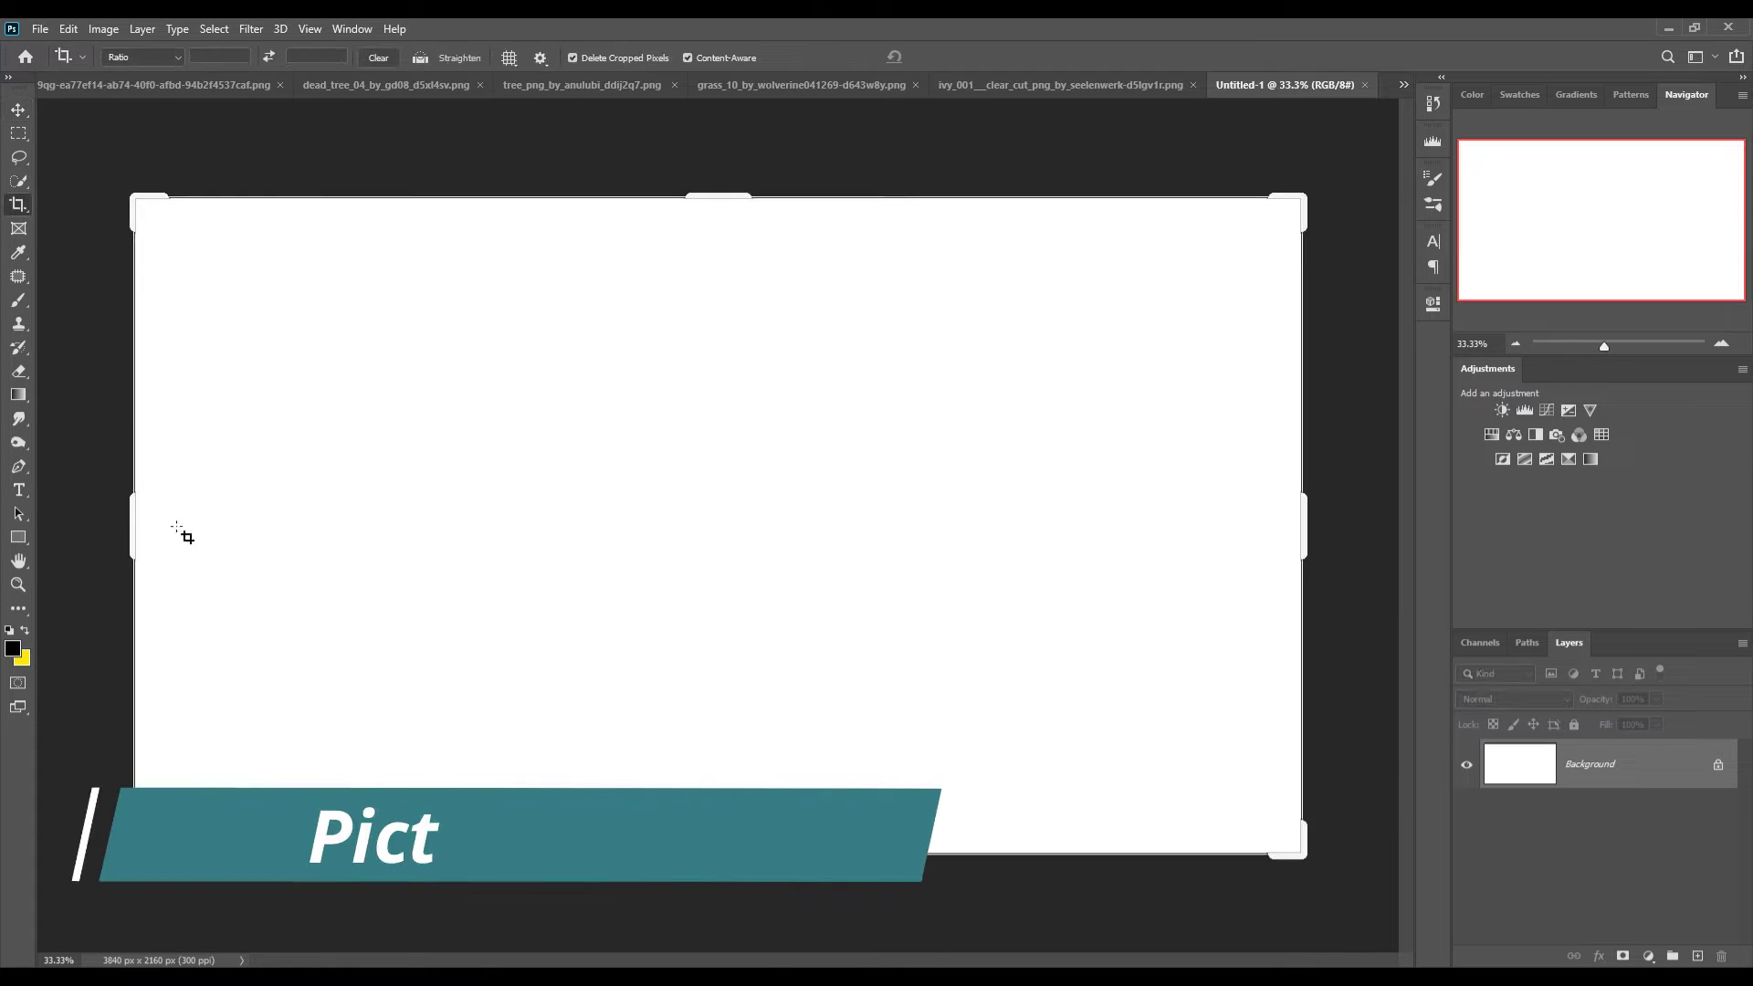
drag(135, 526, 417, 544)
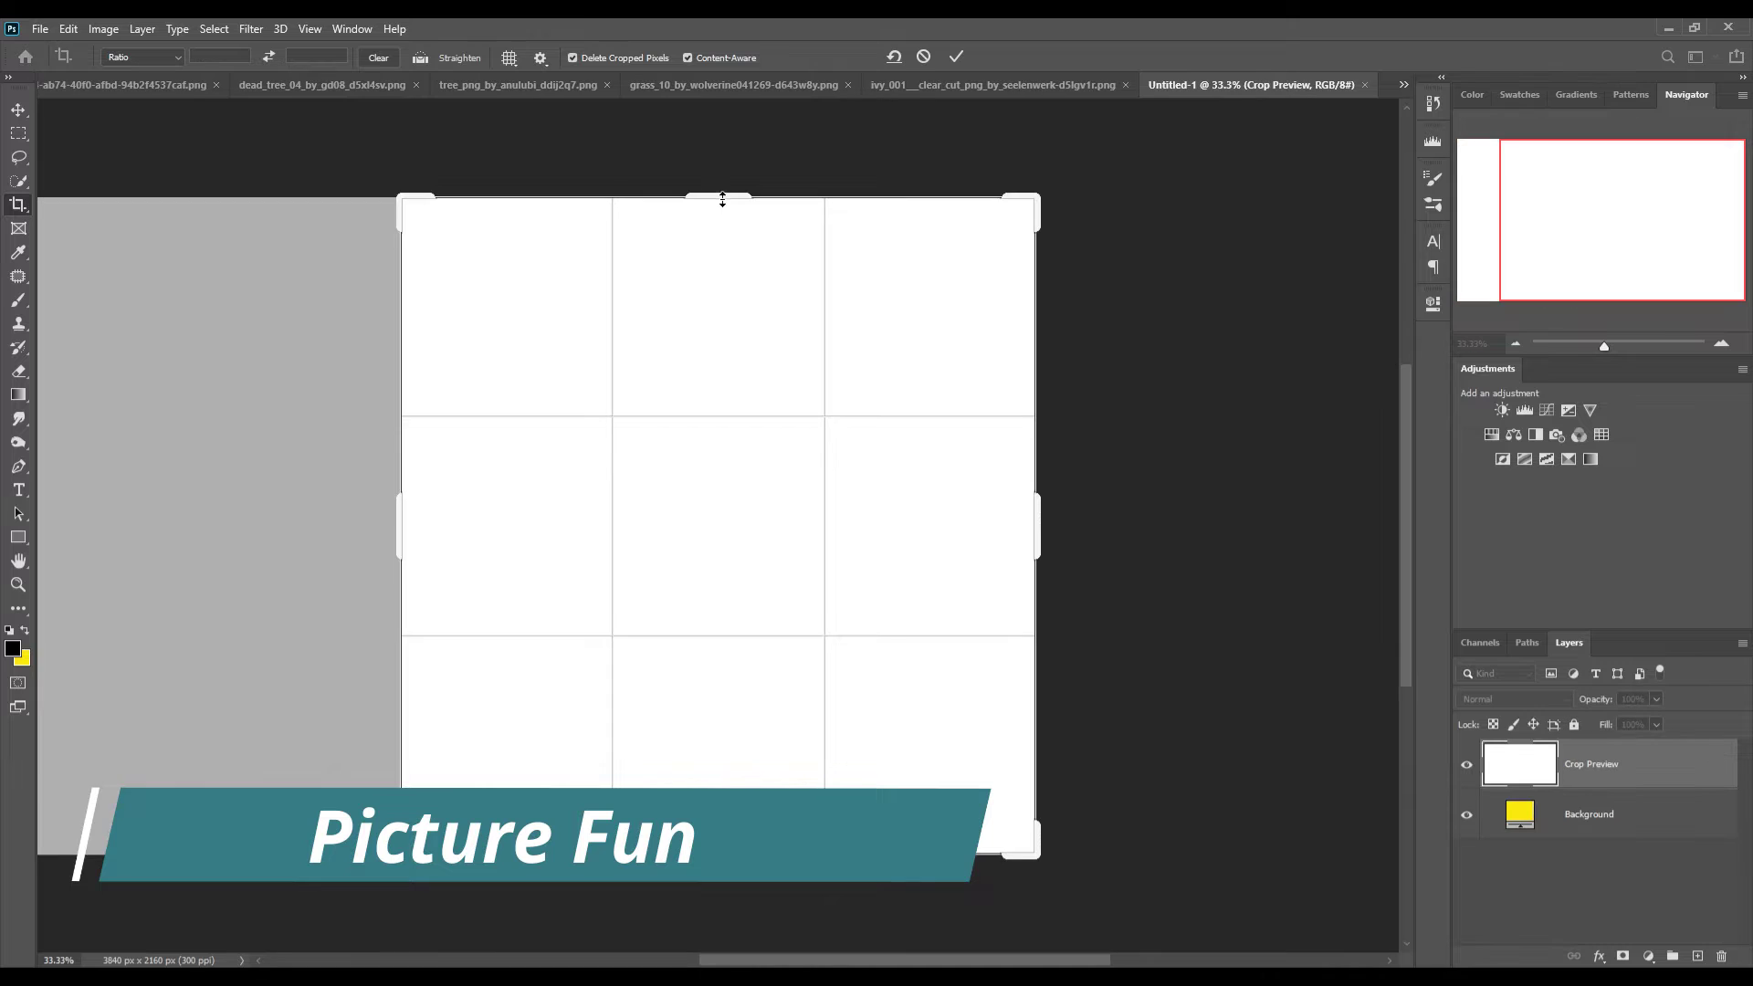
drag(720, 193, 721, 173)
drag(619, 232, 619, 243)
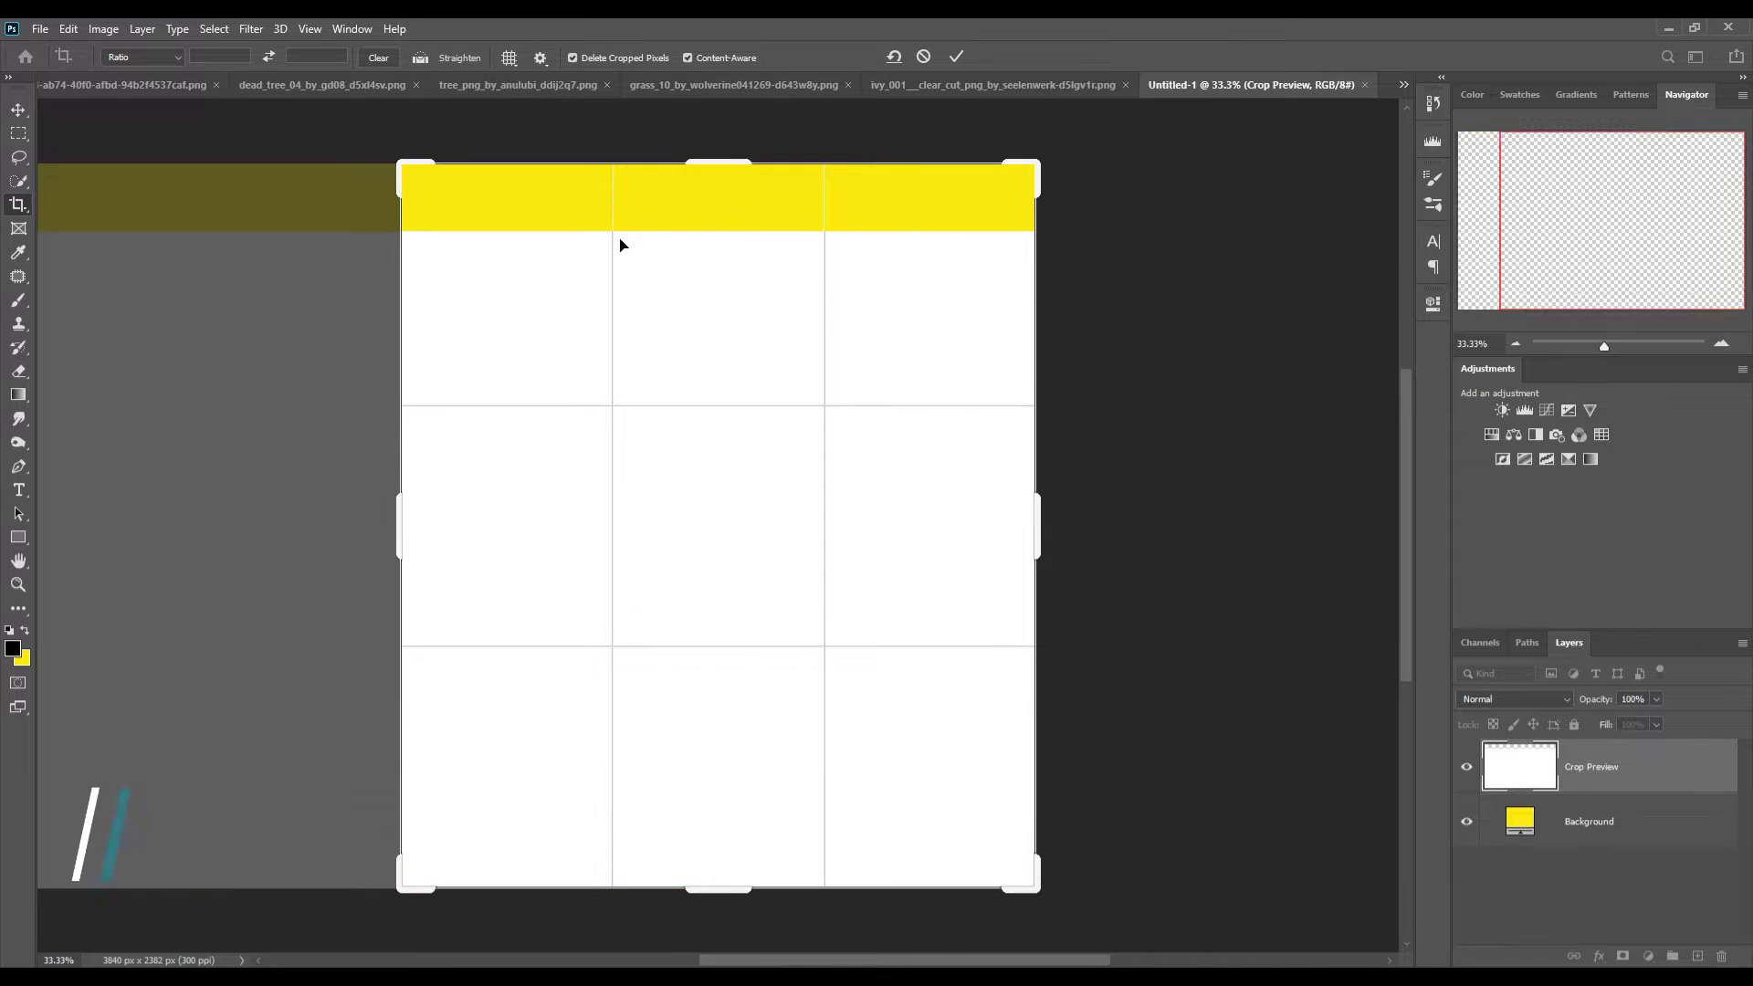
drag(399, 517, 392, 532)
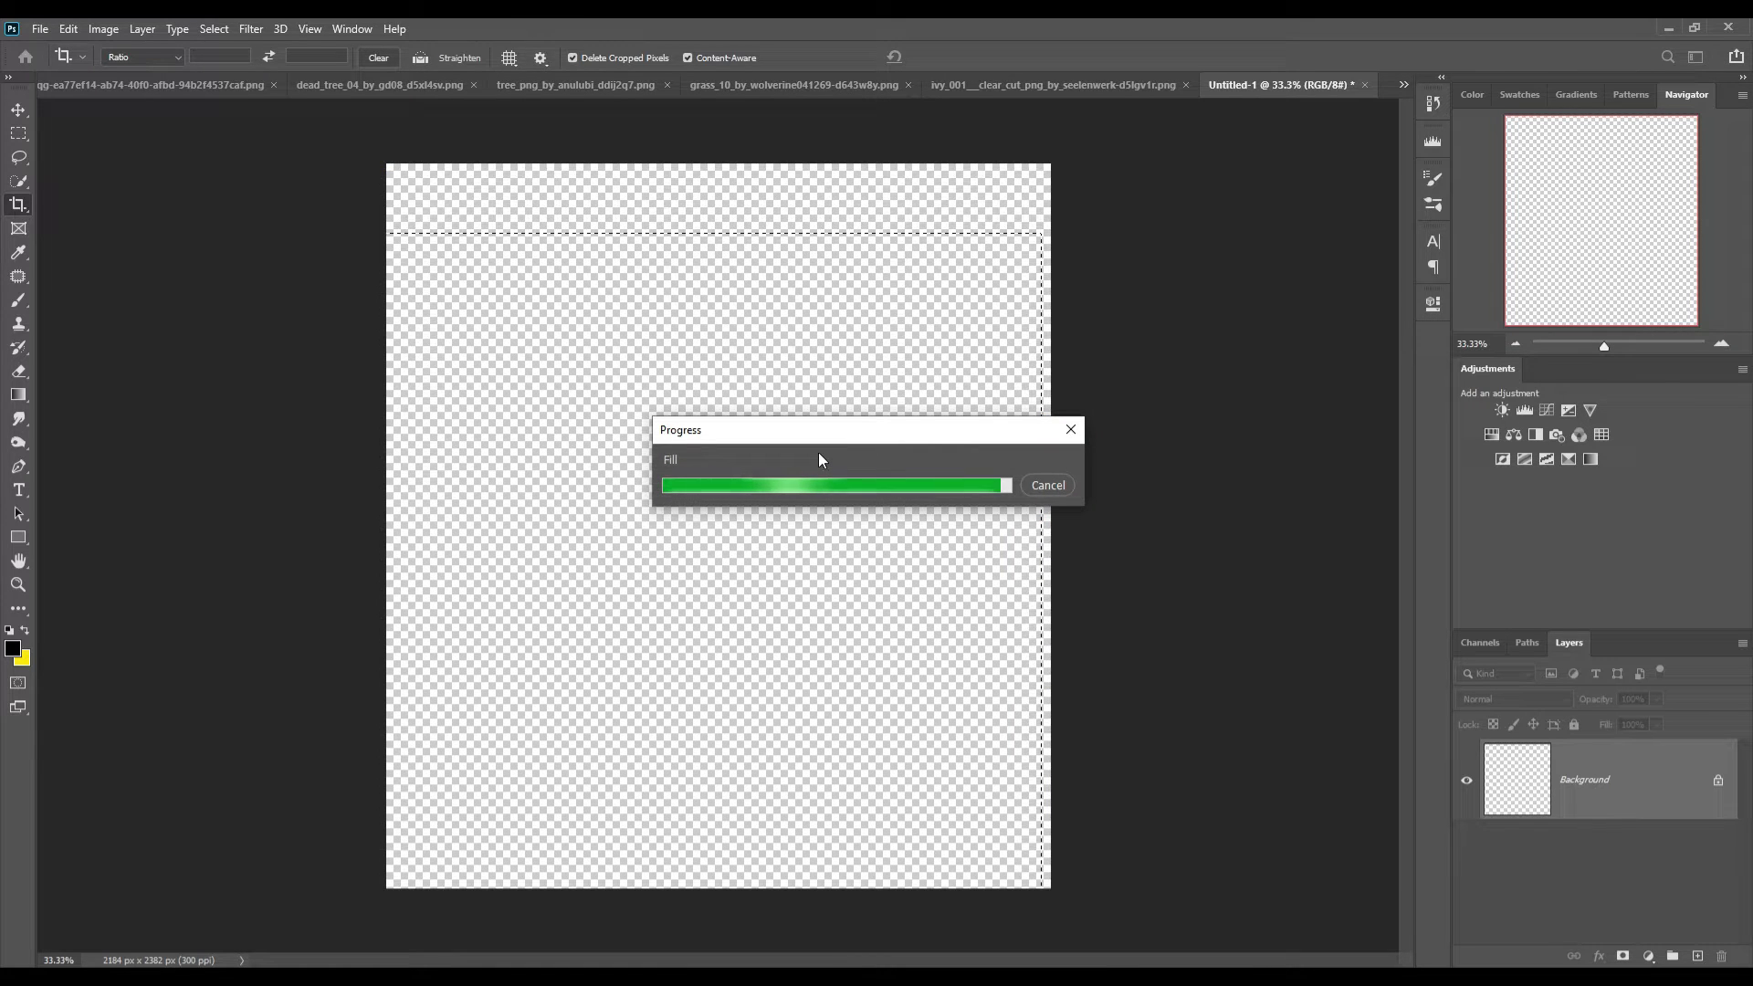
click(18, 110)
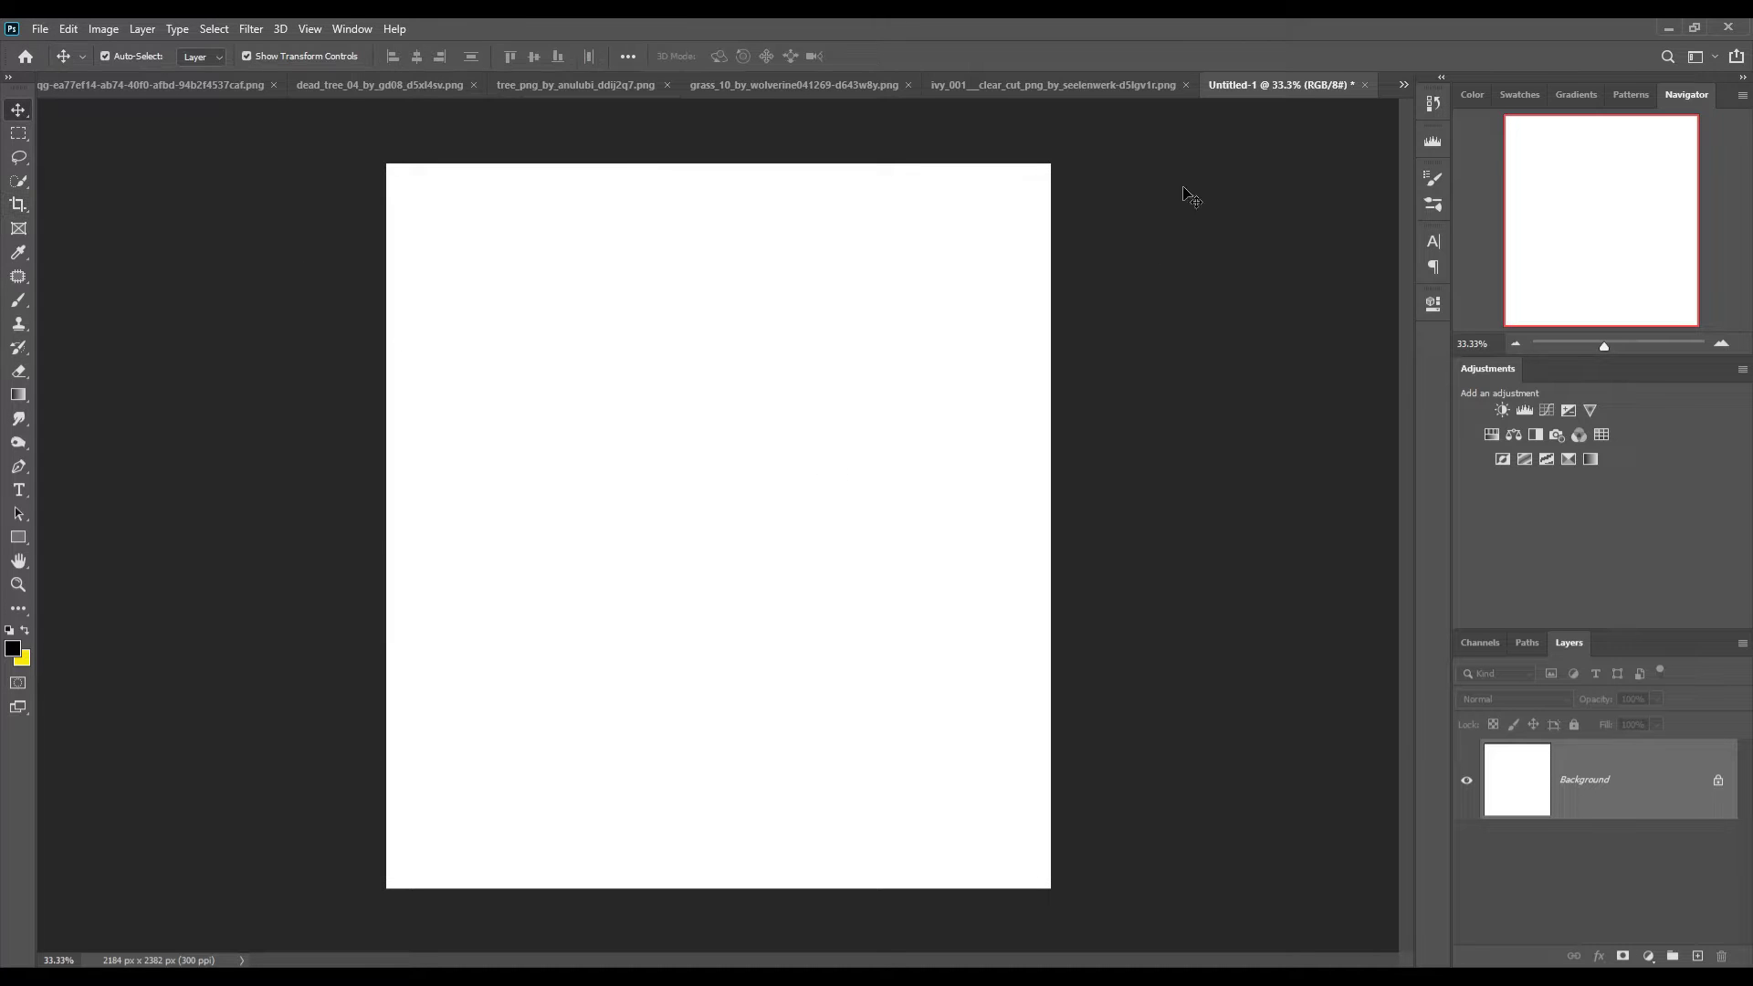
In the cornfield photo, undo the sky layer copy and unlock the Background as Layer 0
click(1000, 84)
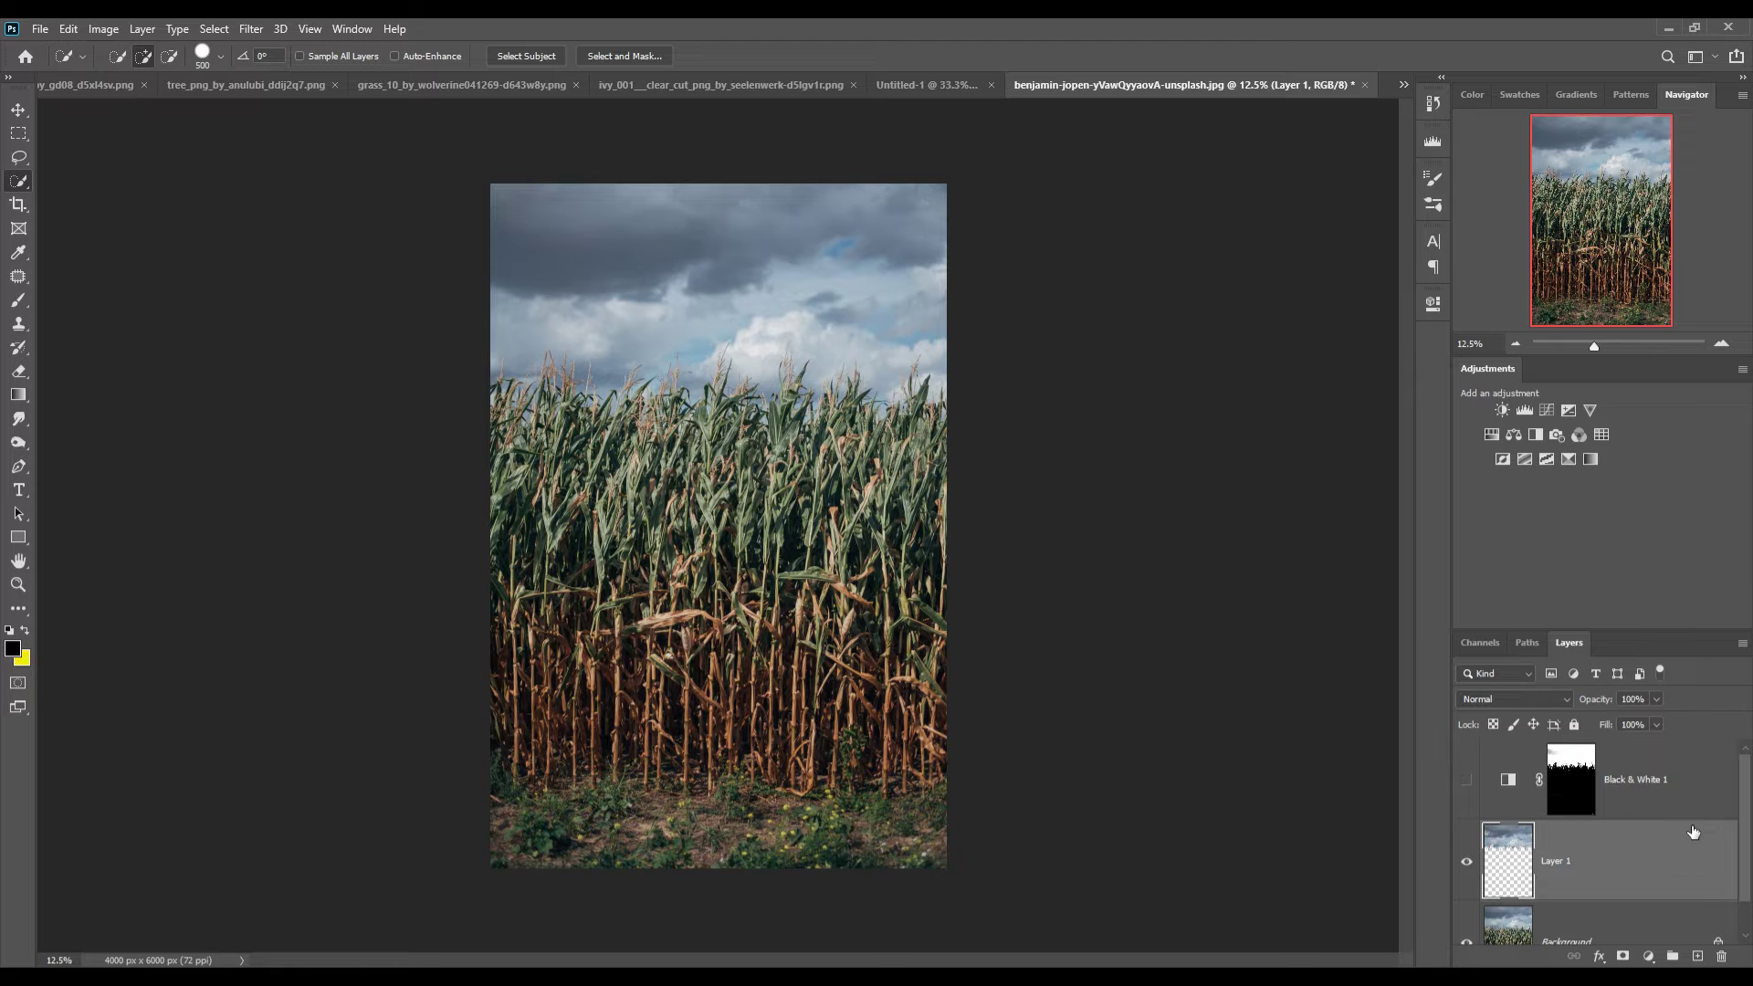
key(ctrl+z)
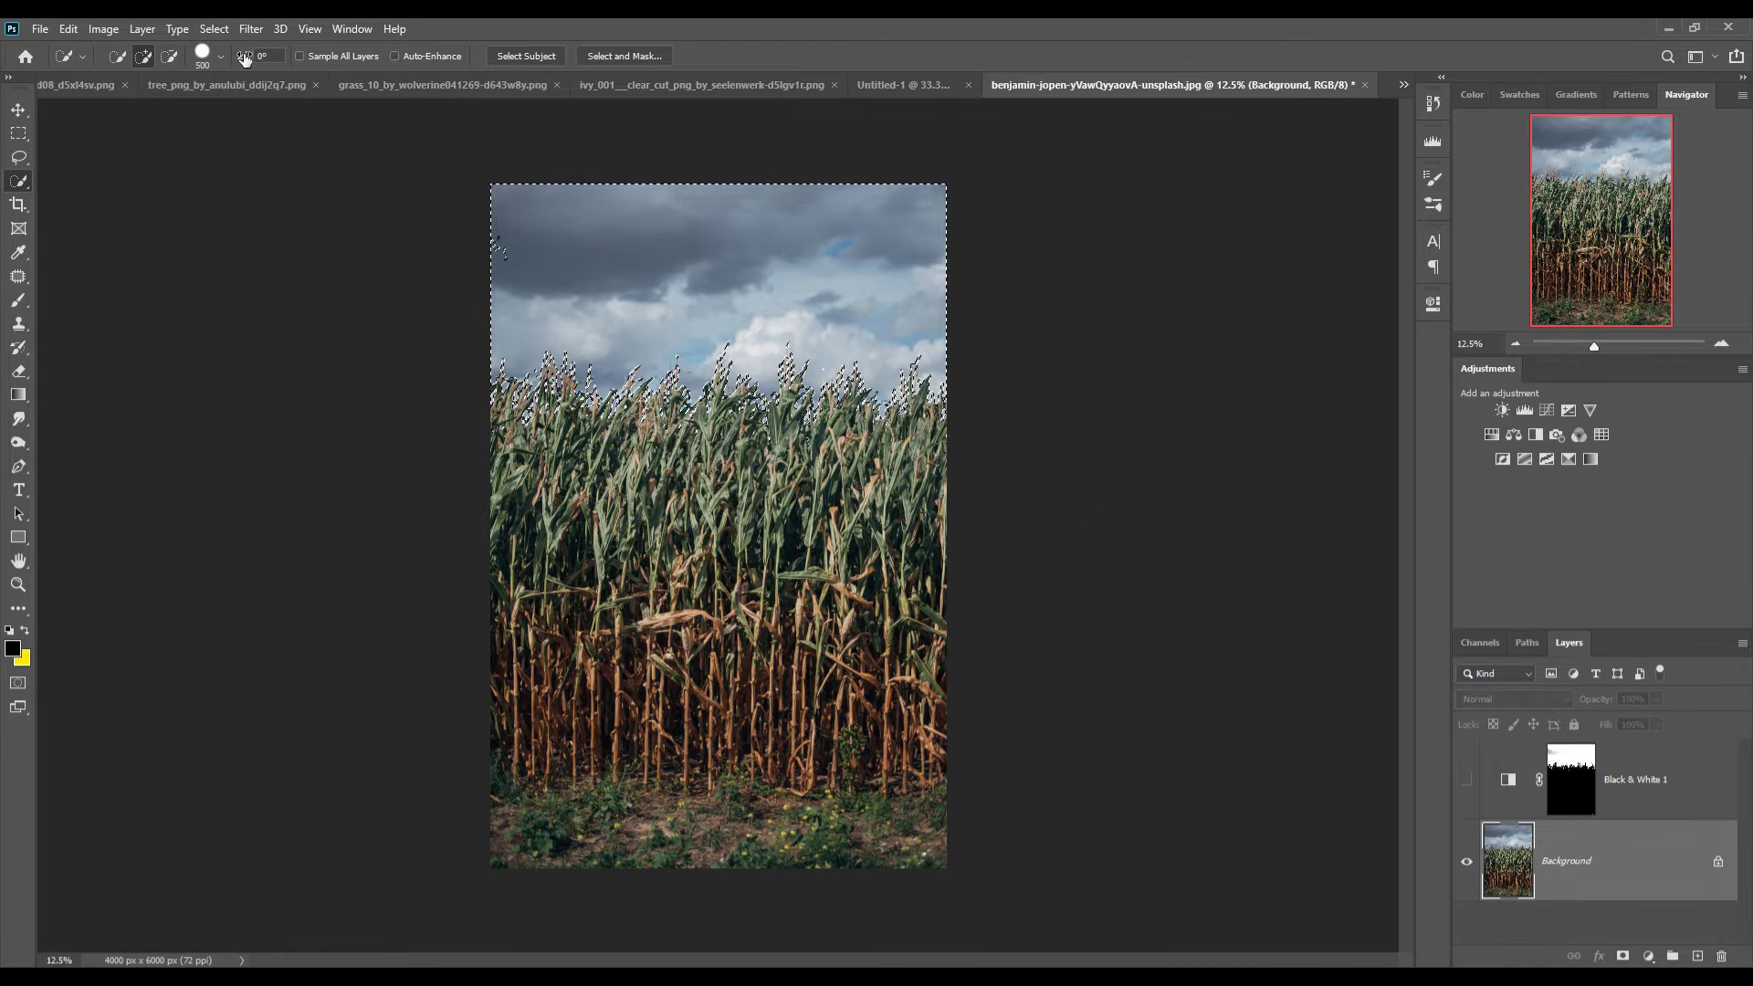
double_click(1607, 861)
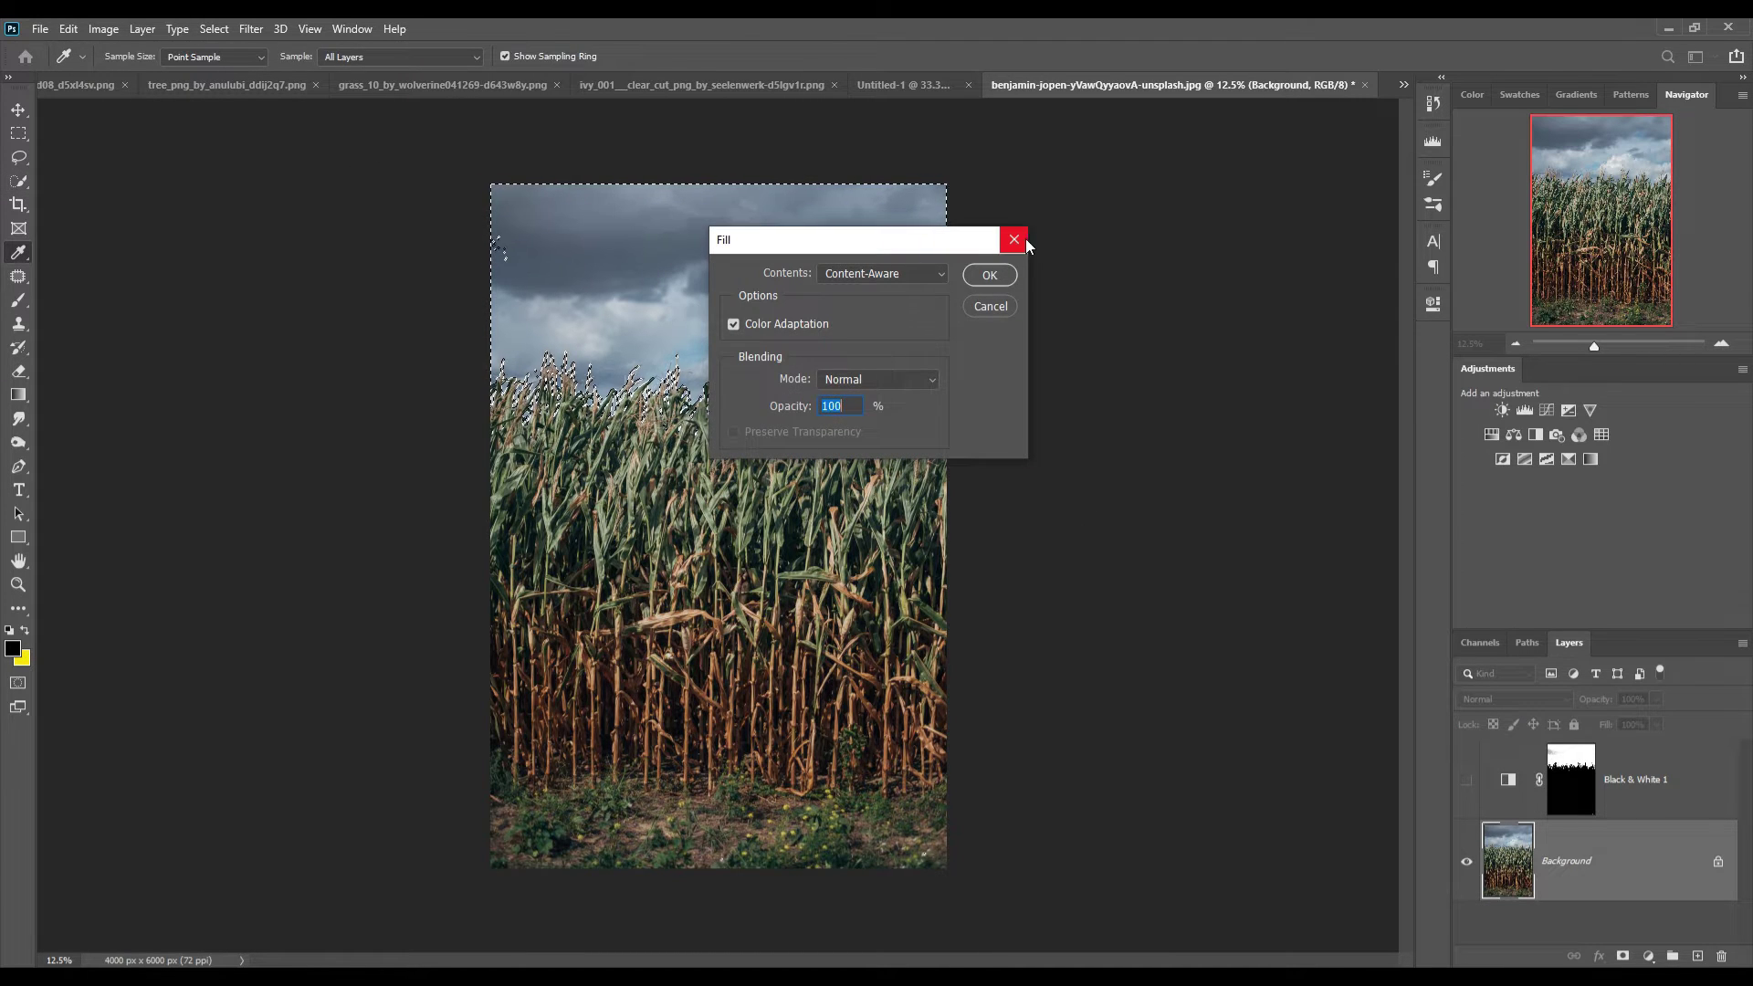
key(Return)
Delete the selected sky to transparency and deselect
key(Delete)
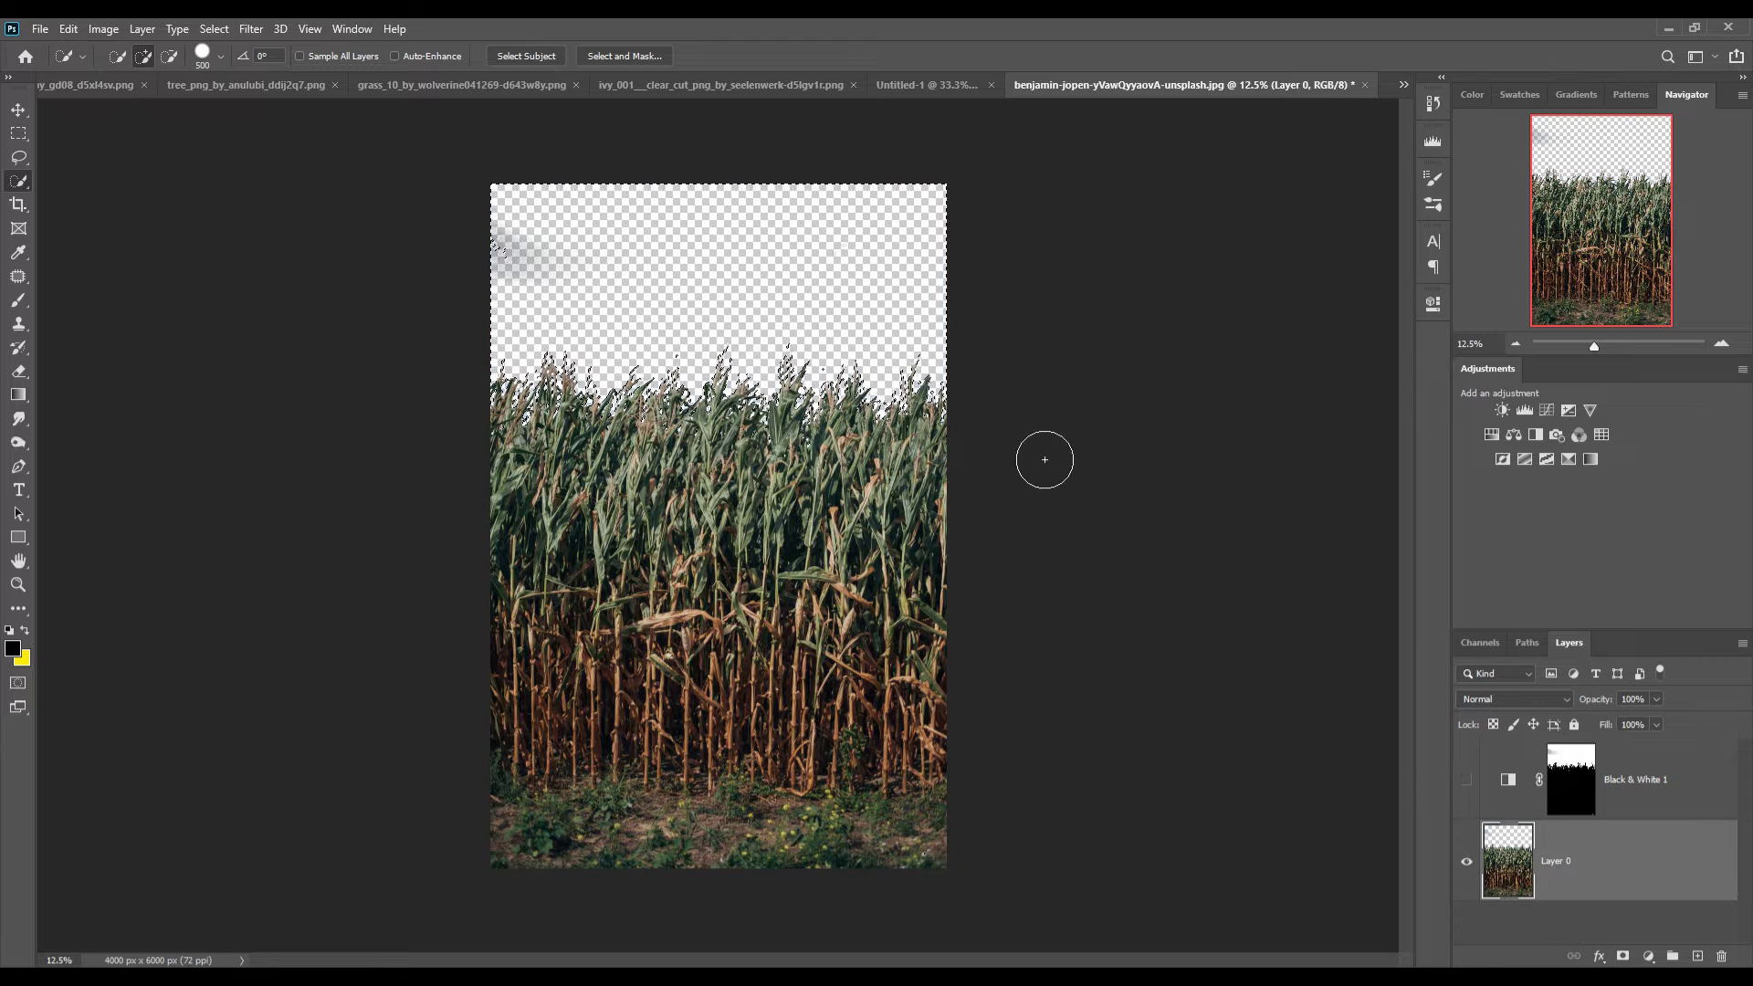
click(215, 28)
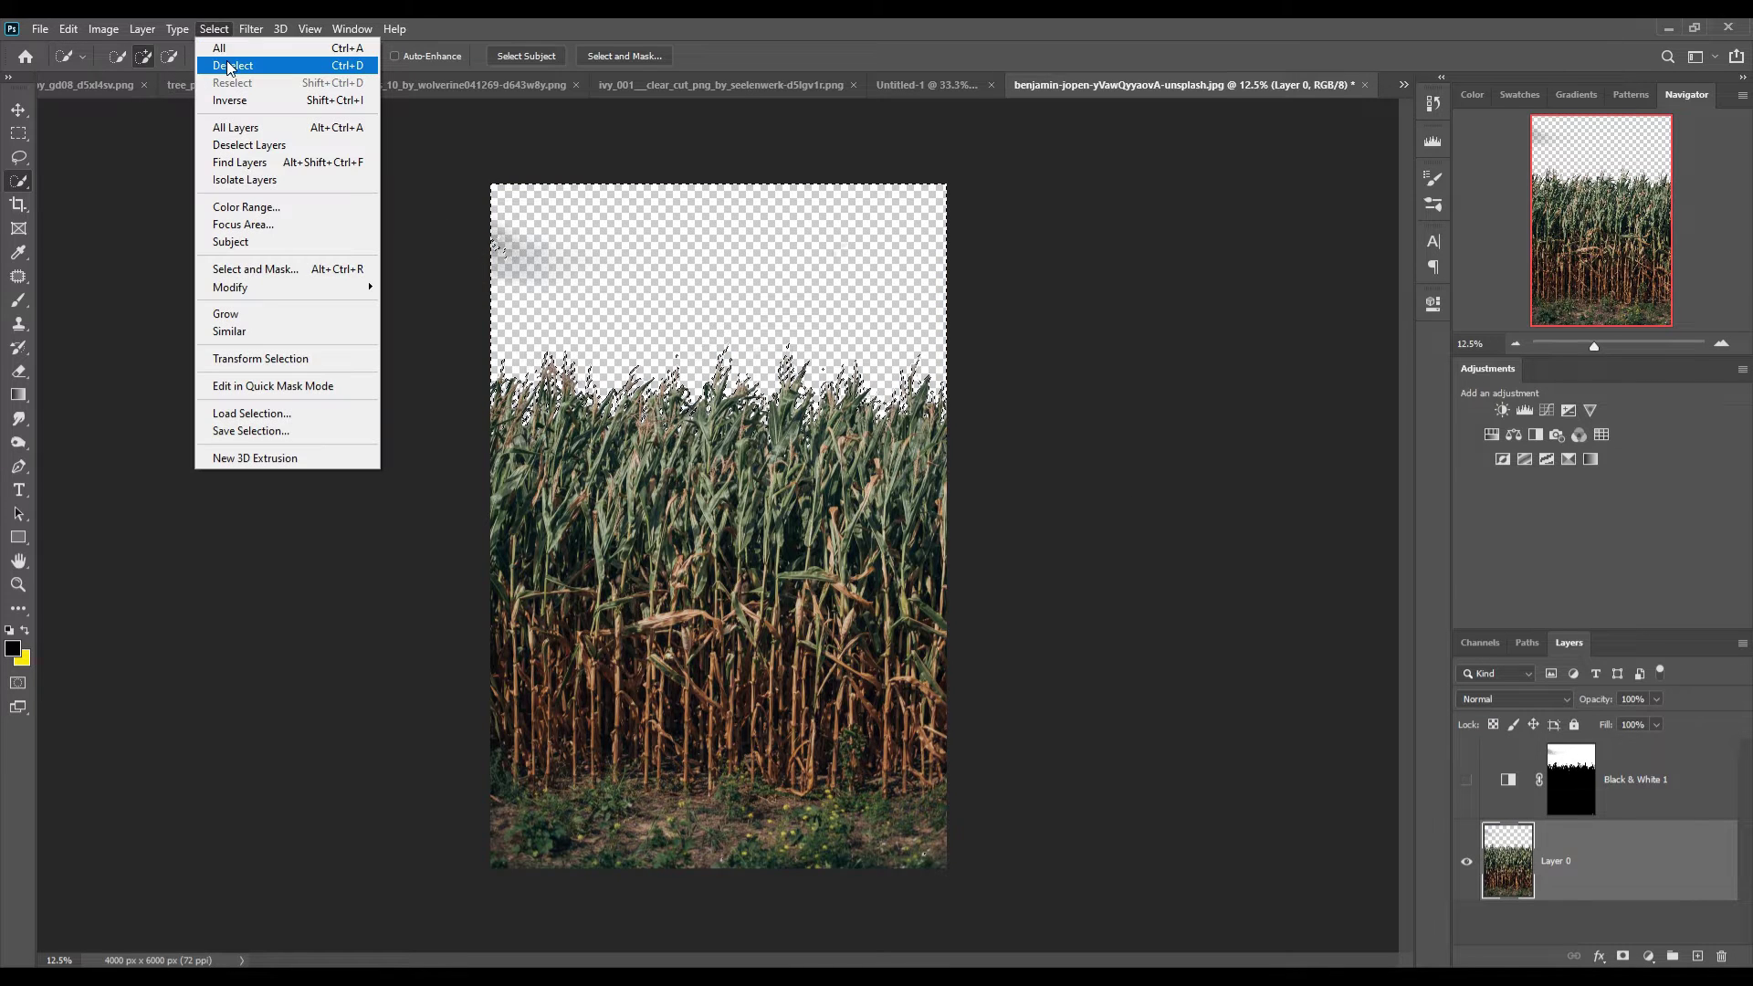
click(239, 66)
click(19, 112)
Drag the cornfield photo into Untitled-1 as a new layer and close its window
drag(1090, 86, 1090, 182)
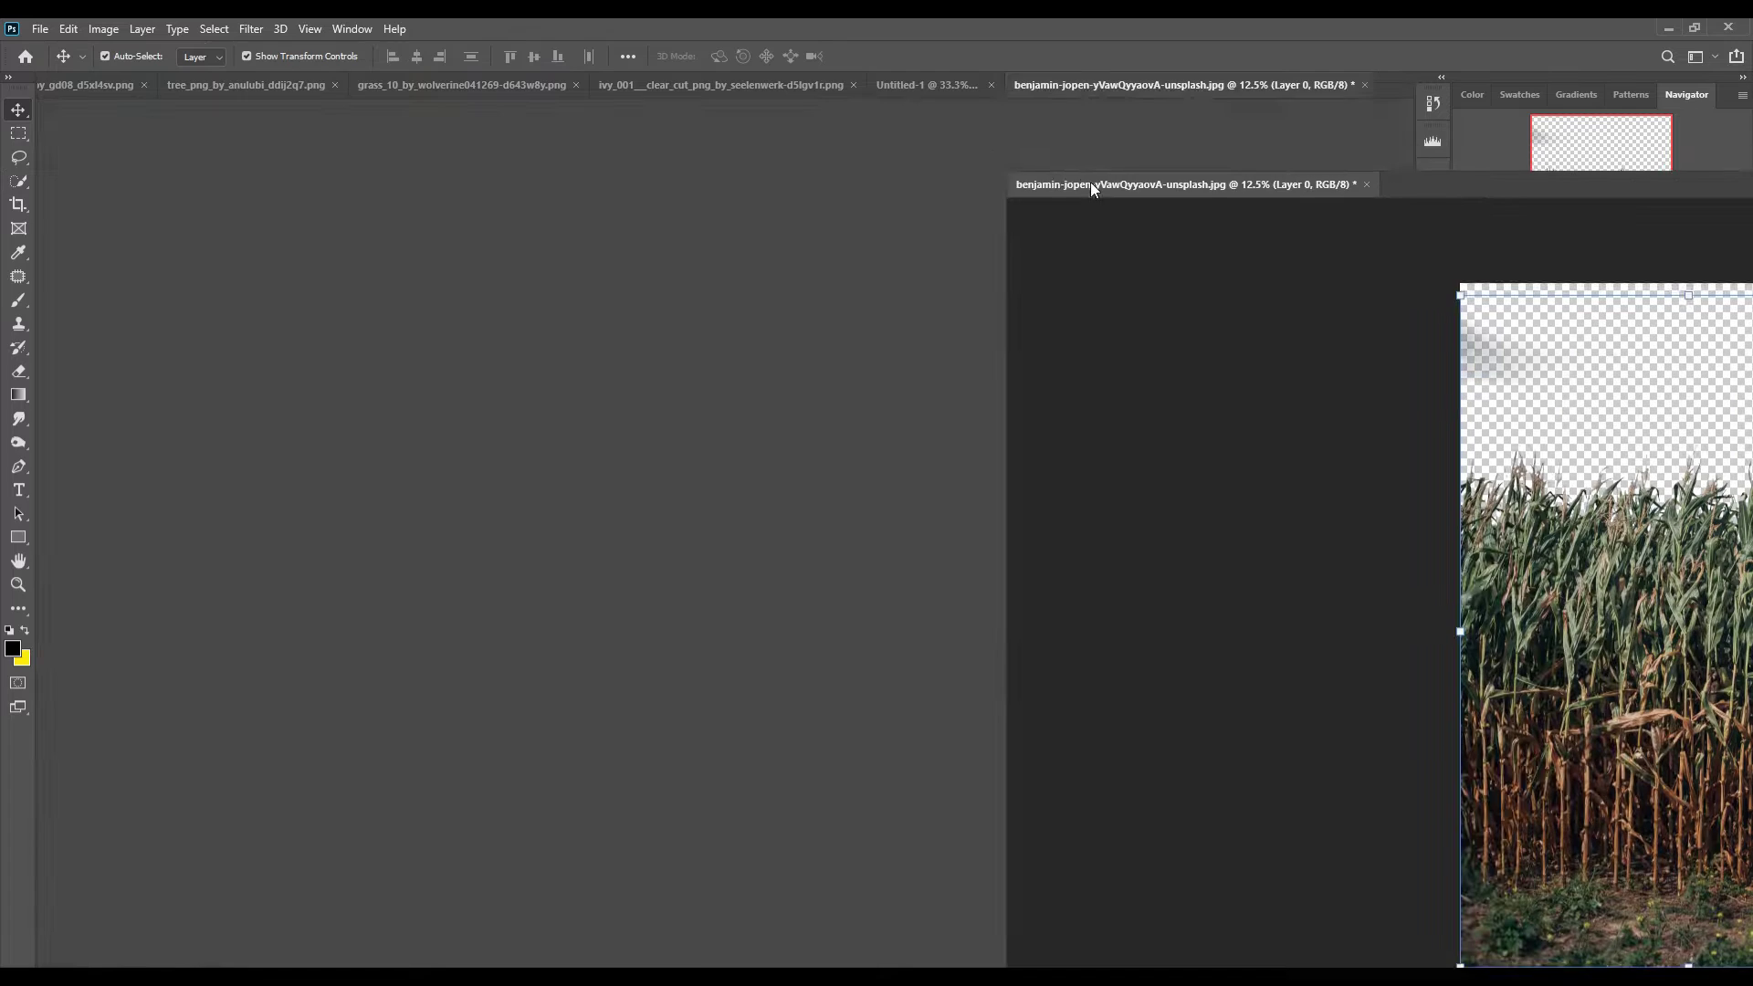
click(1403, 84)
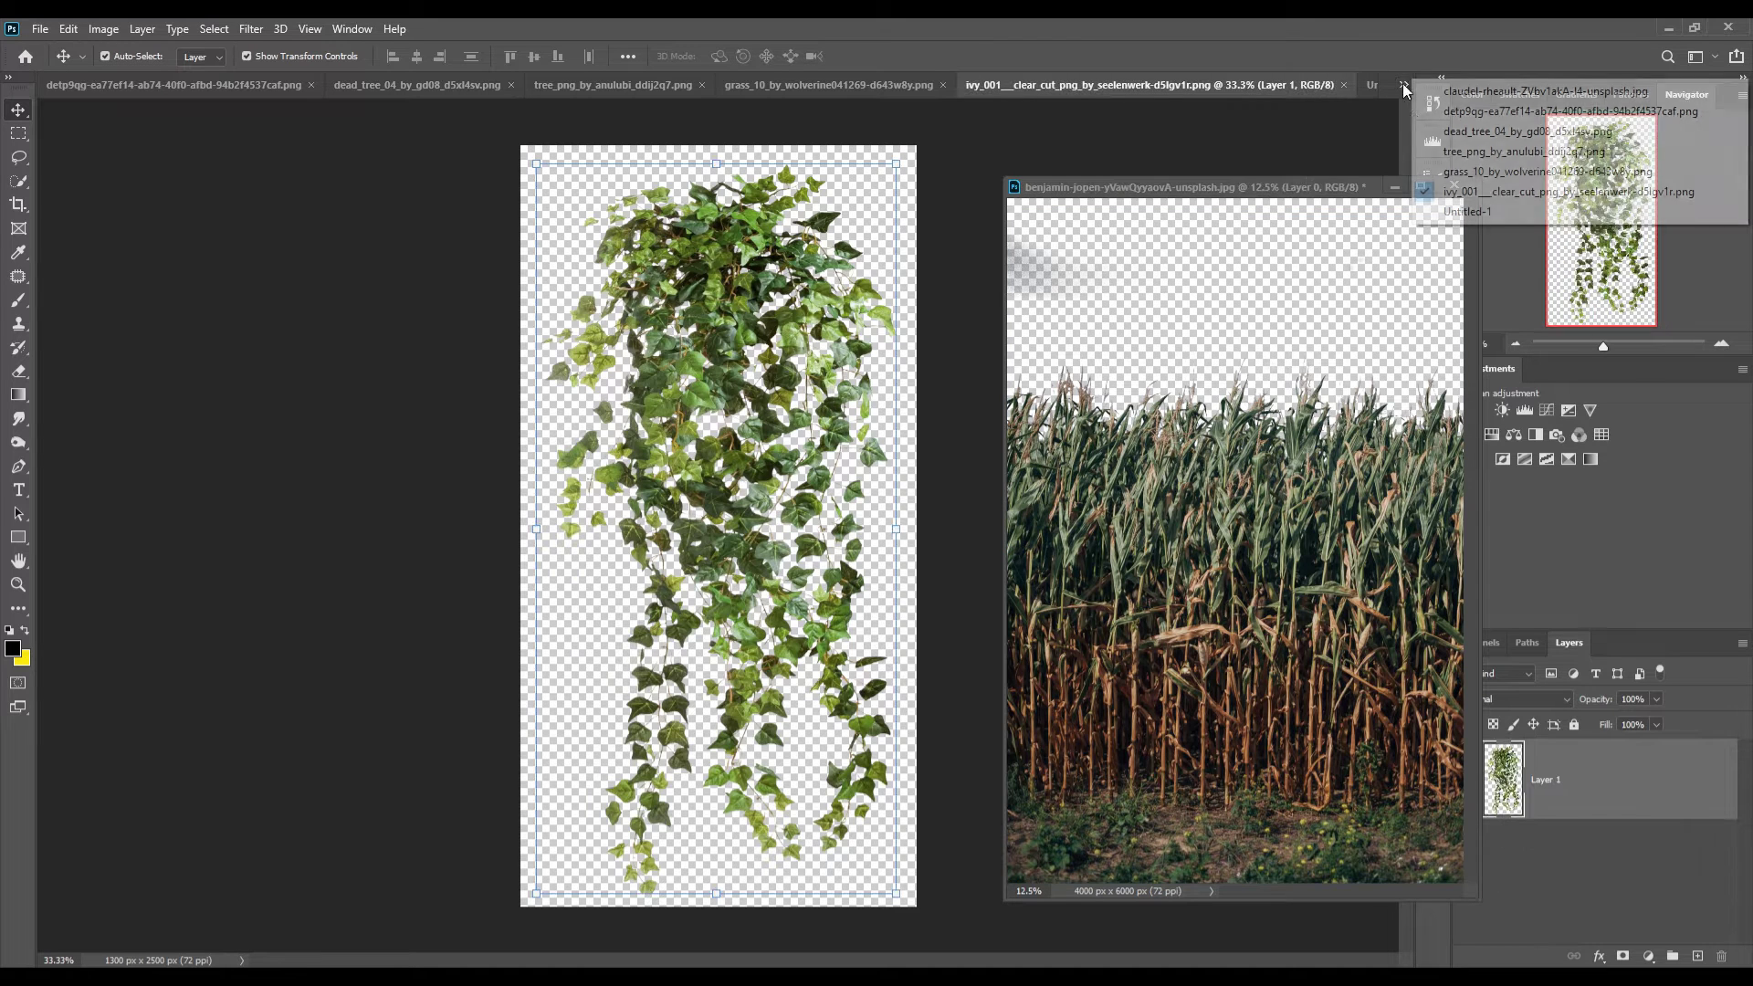
click(1458, 213)
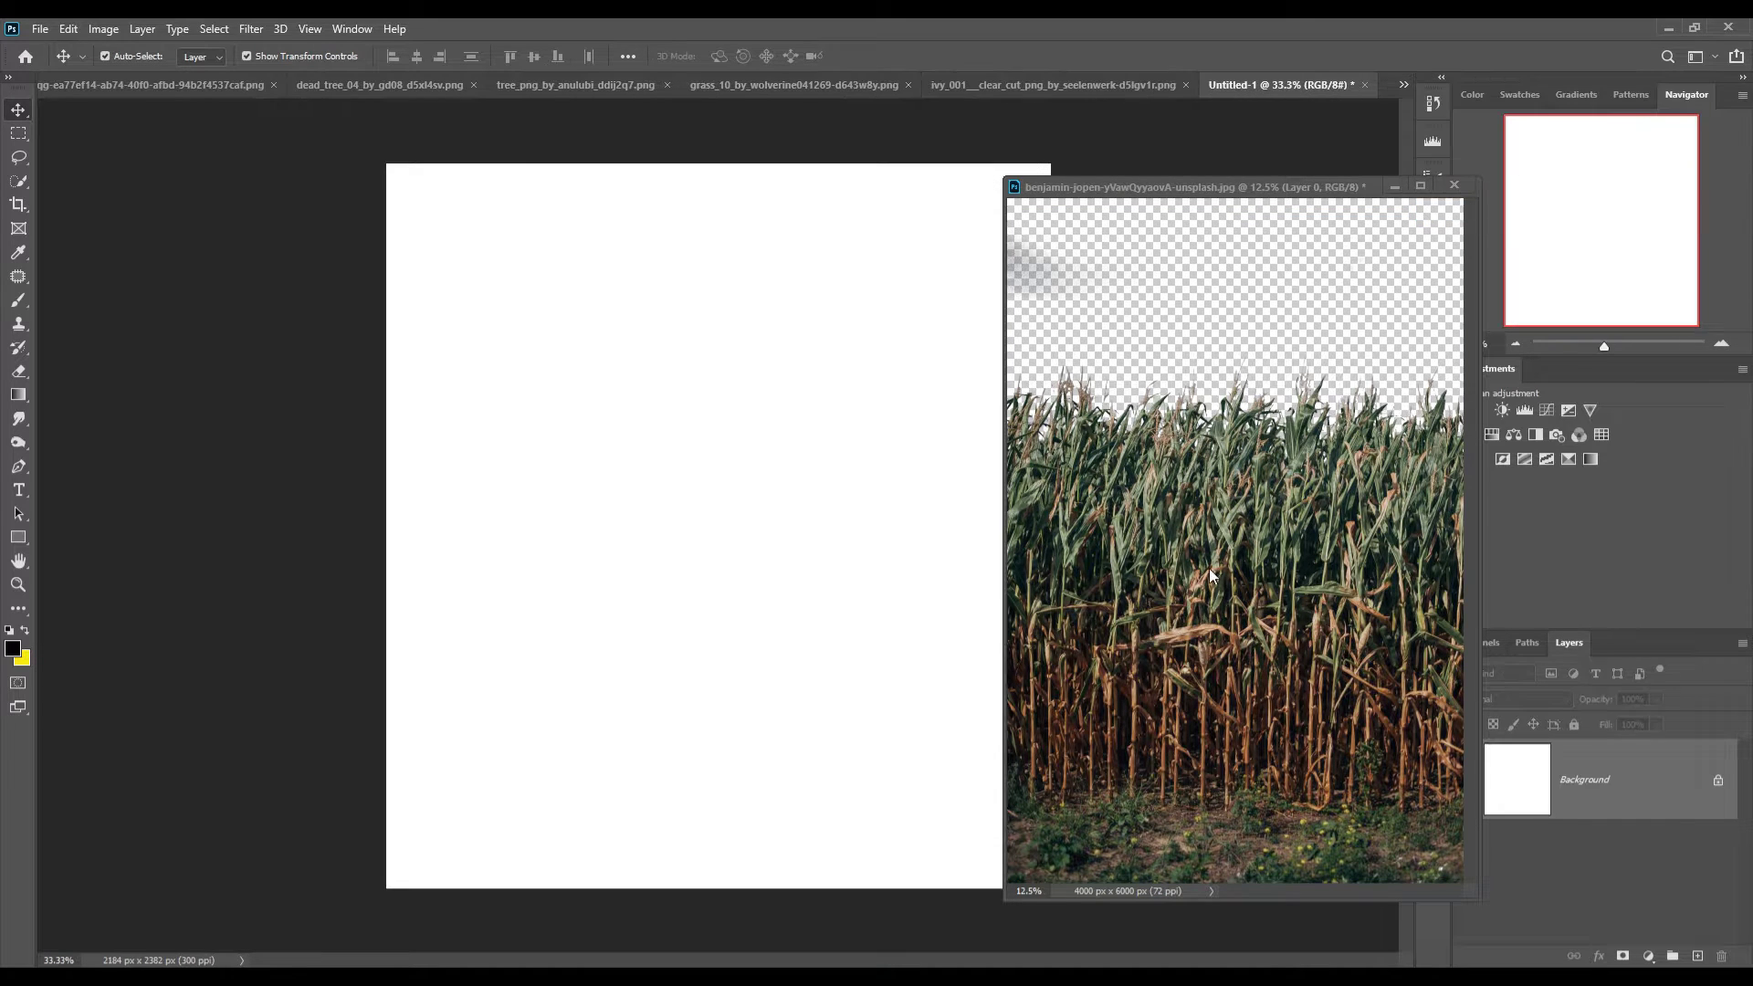
drag(1207, 546, 758, 532)
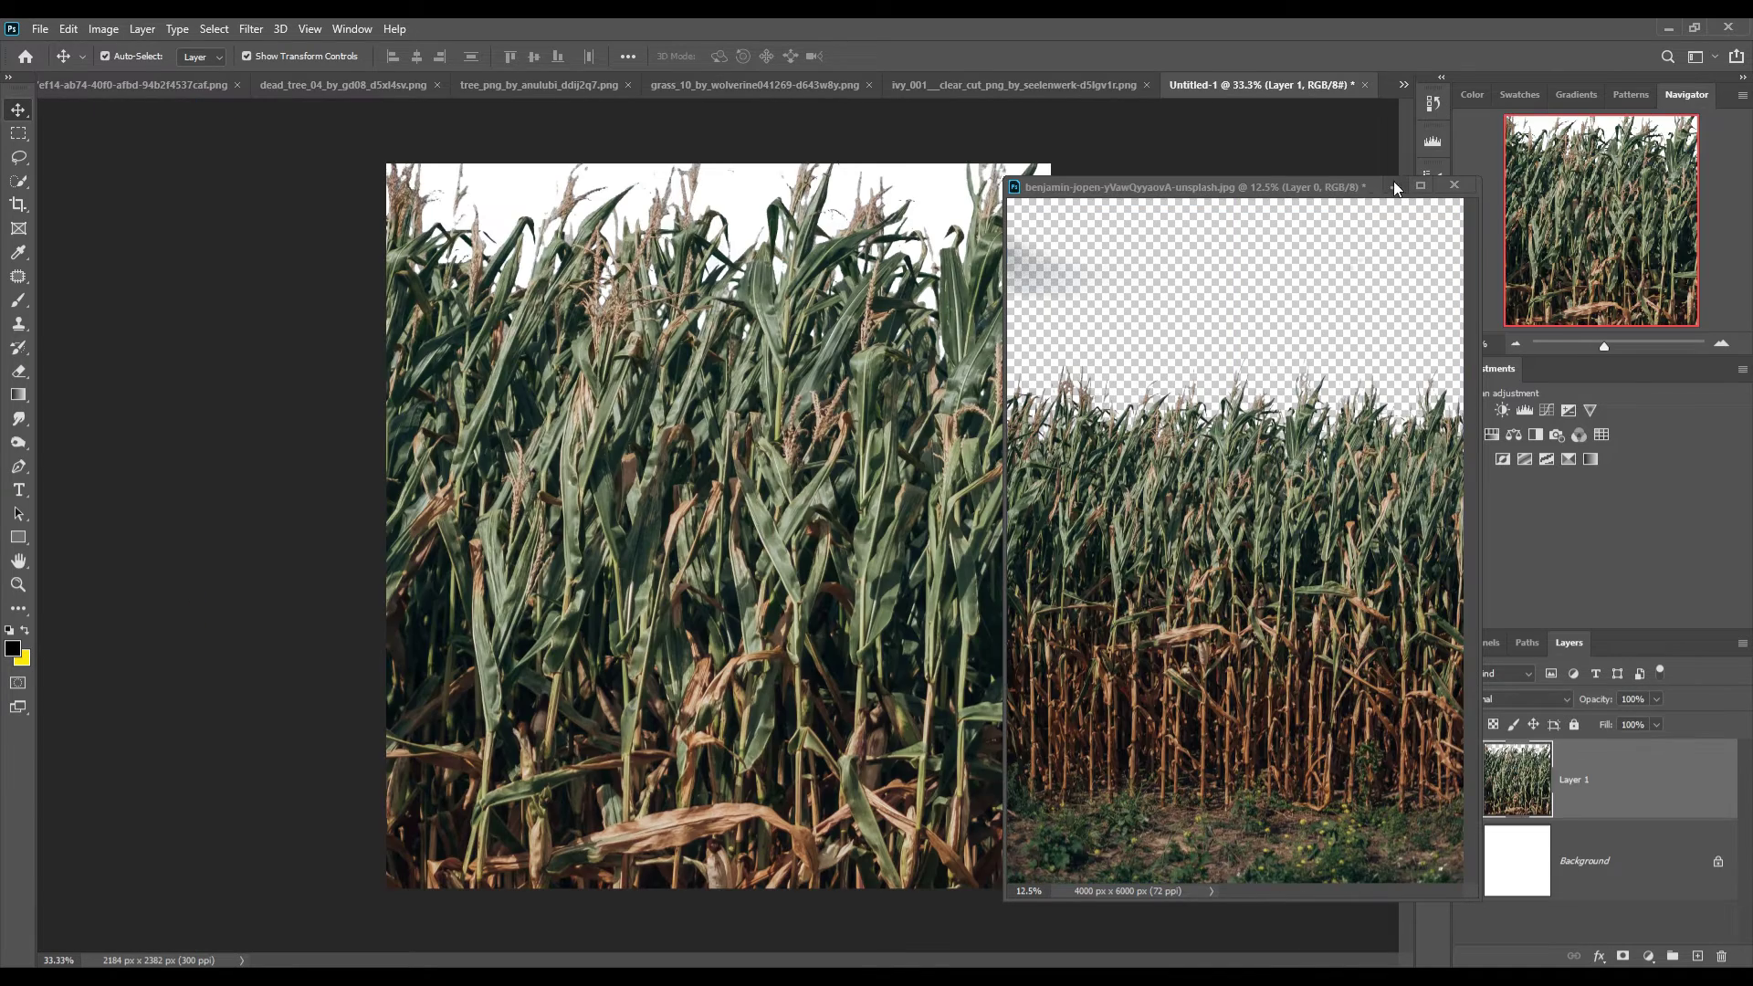
click(1395, 186)
Scale and position the cornfield layer to span the full 2184 px canvas width
drag(197, 595, 640, 595)
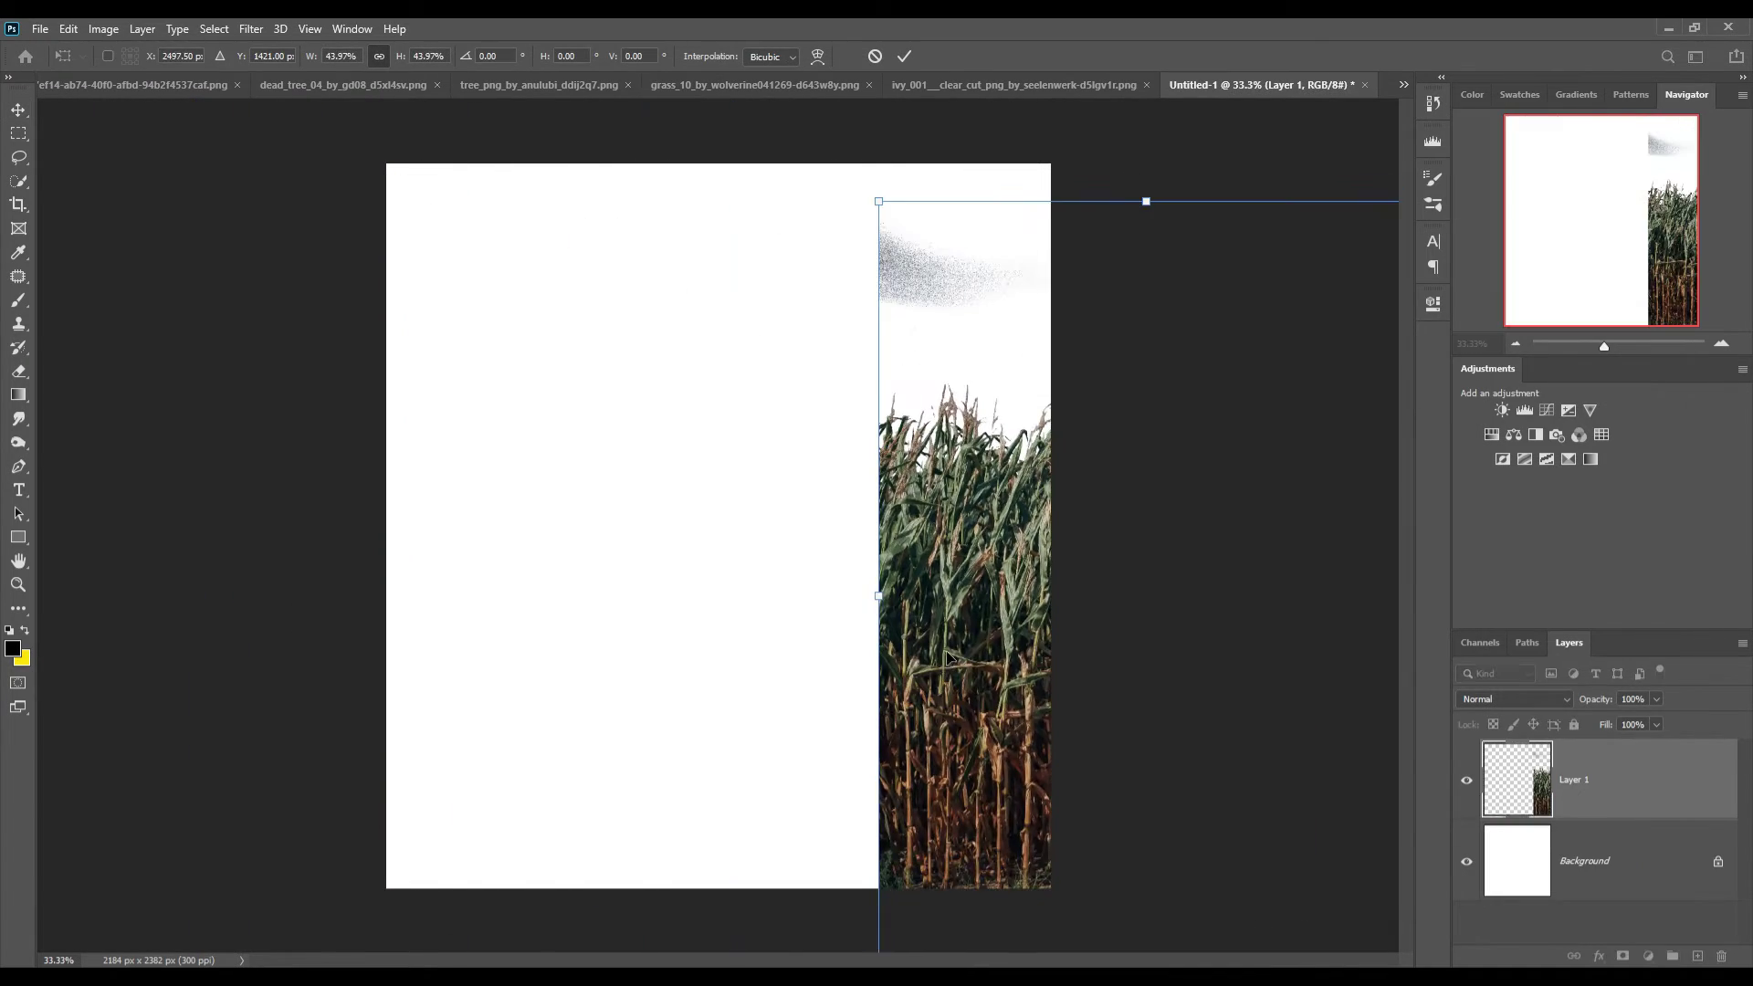
drag(1144, 195, 663, 393)
drag(659, 146, 666, 223)
drag(640, 542, 642, 574)
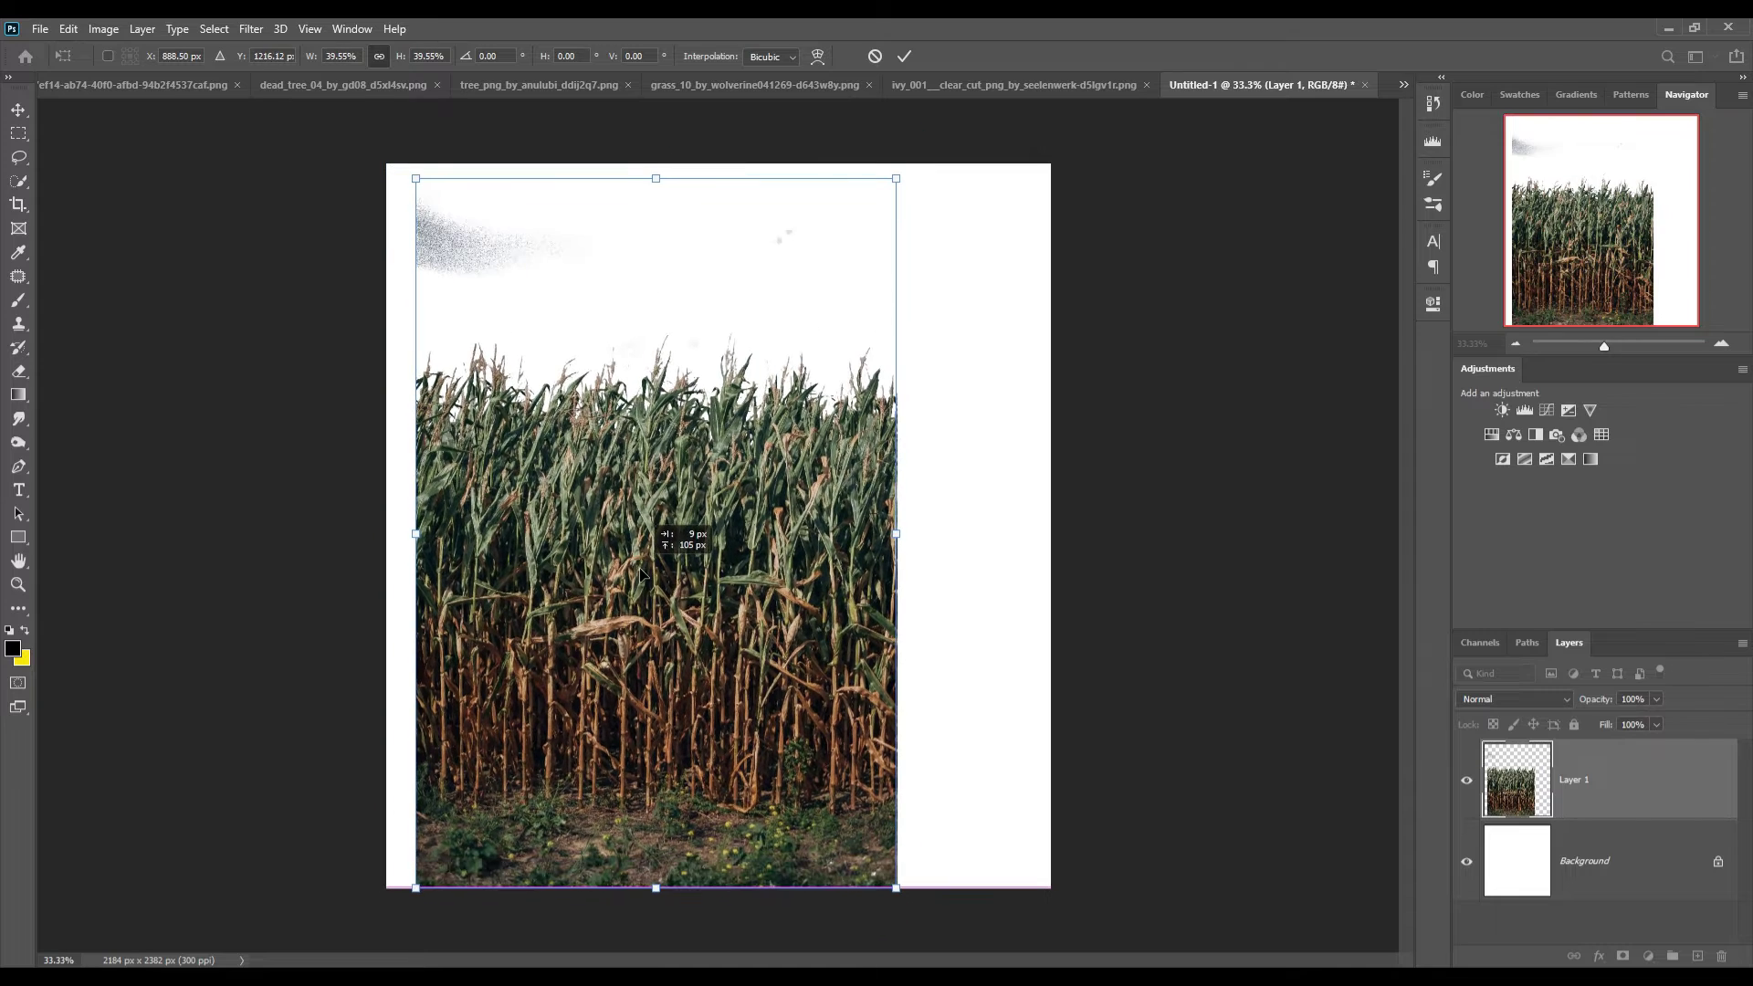
drag(669, 188, 660, 263)
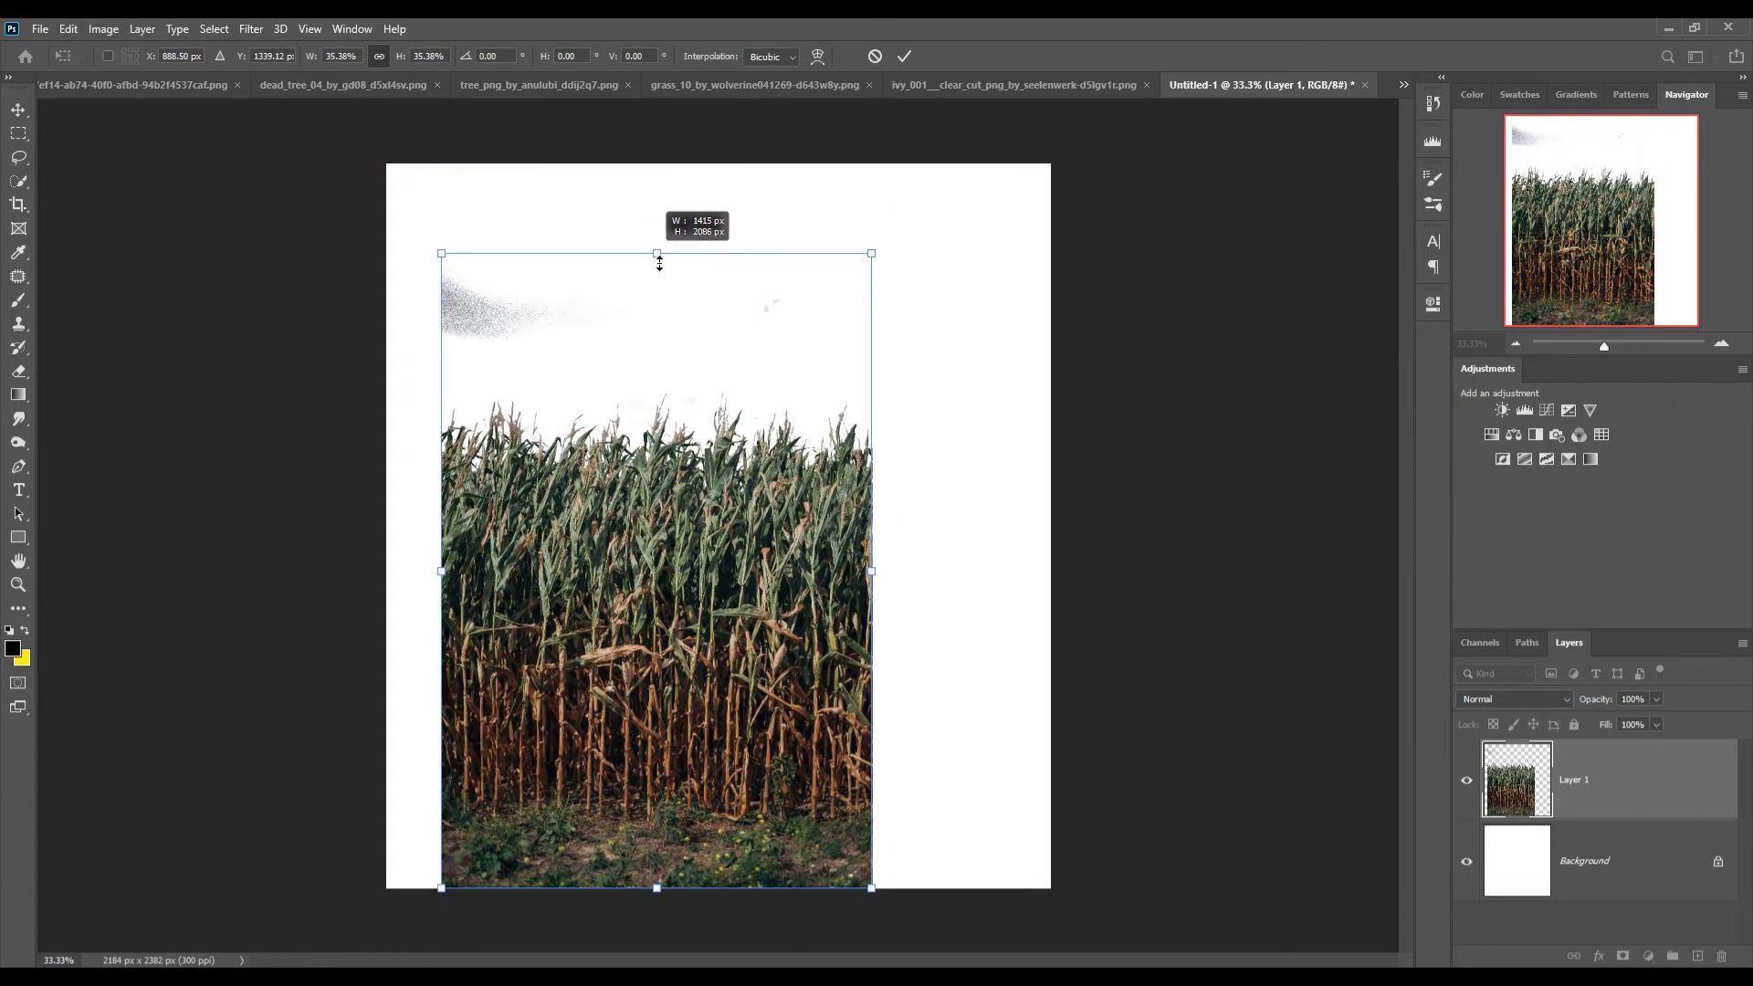
drag(648, 579, 593, 487)
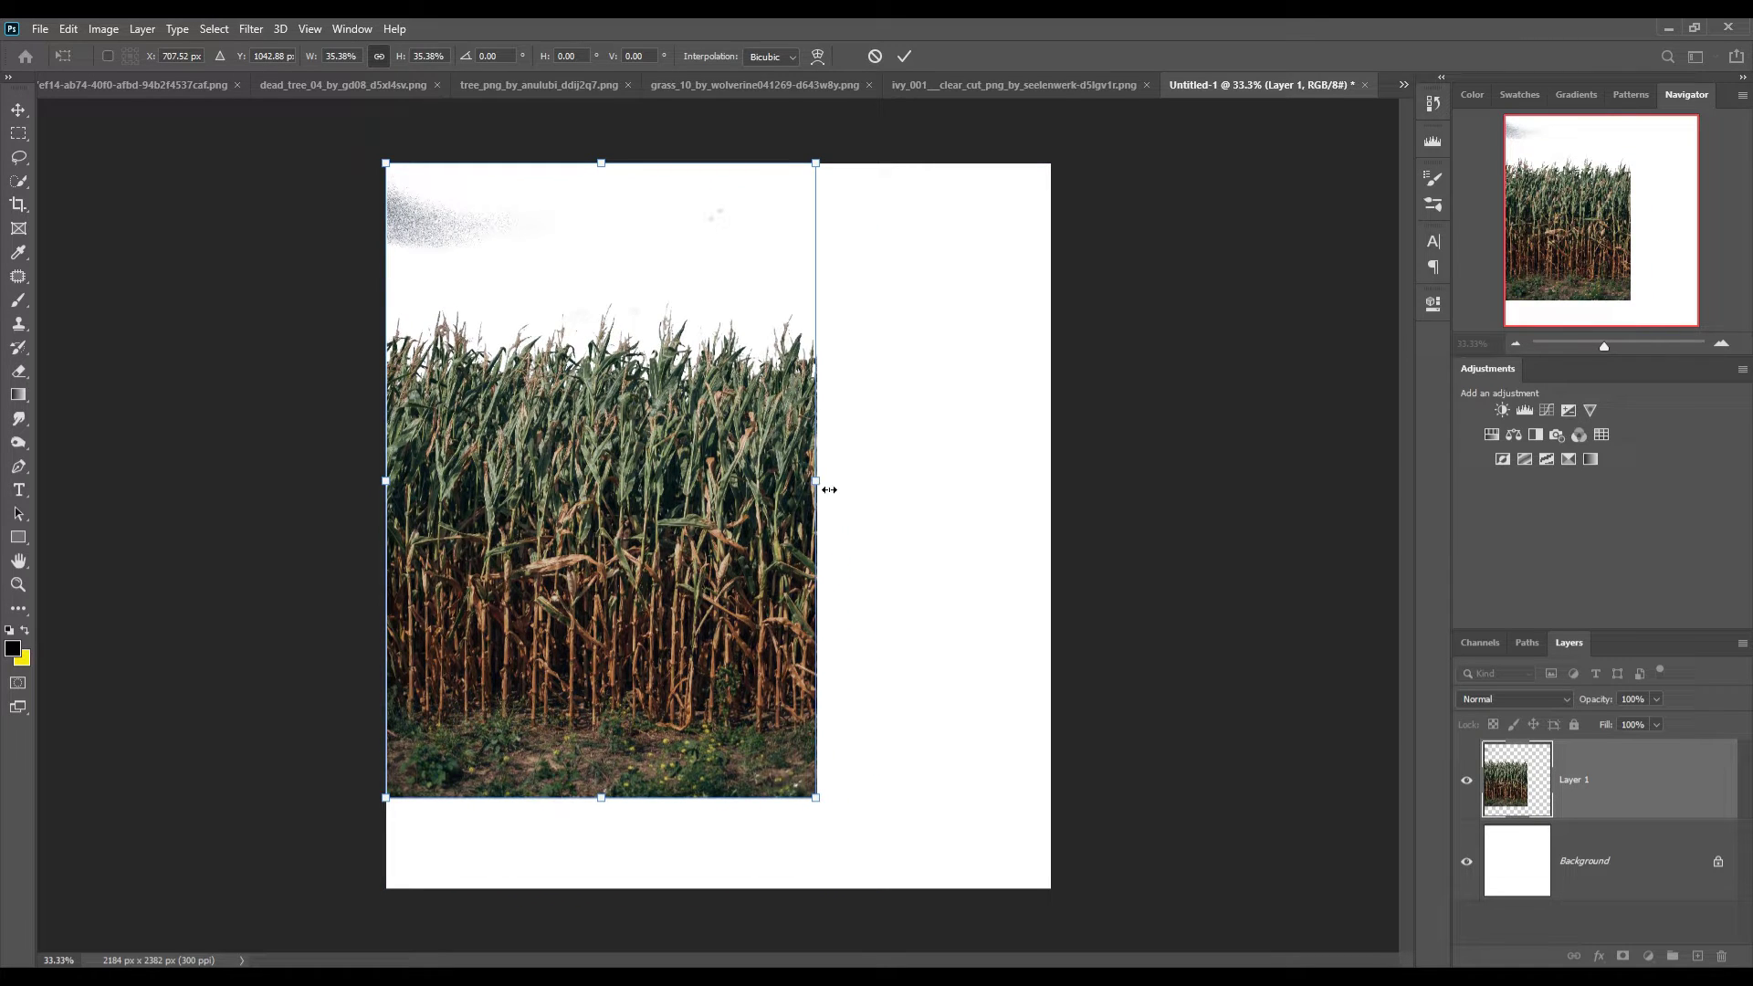
mouse_move(830, 489)
mouse_down()
mouse_move(1071, 486)
mouse_move(1057, 480)
mouse_up()
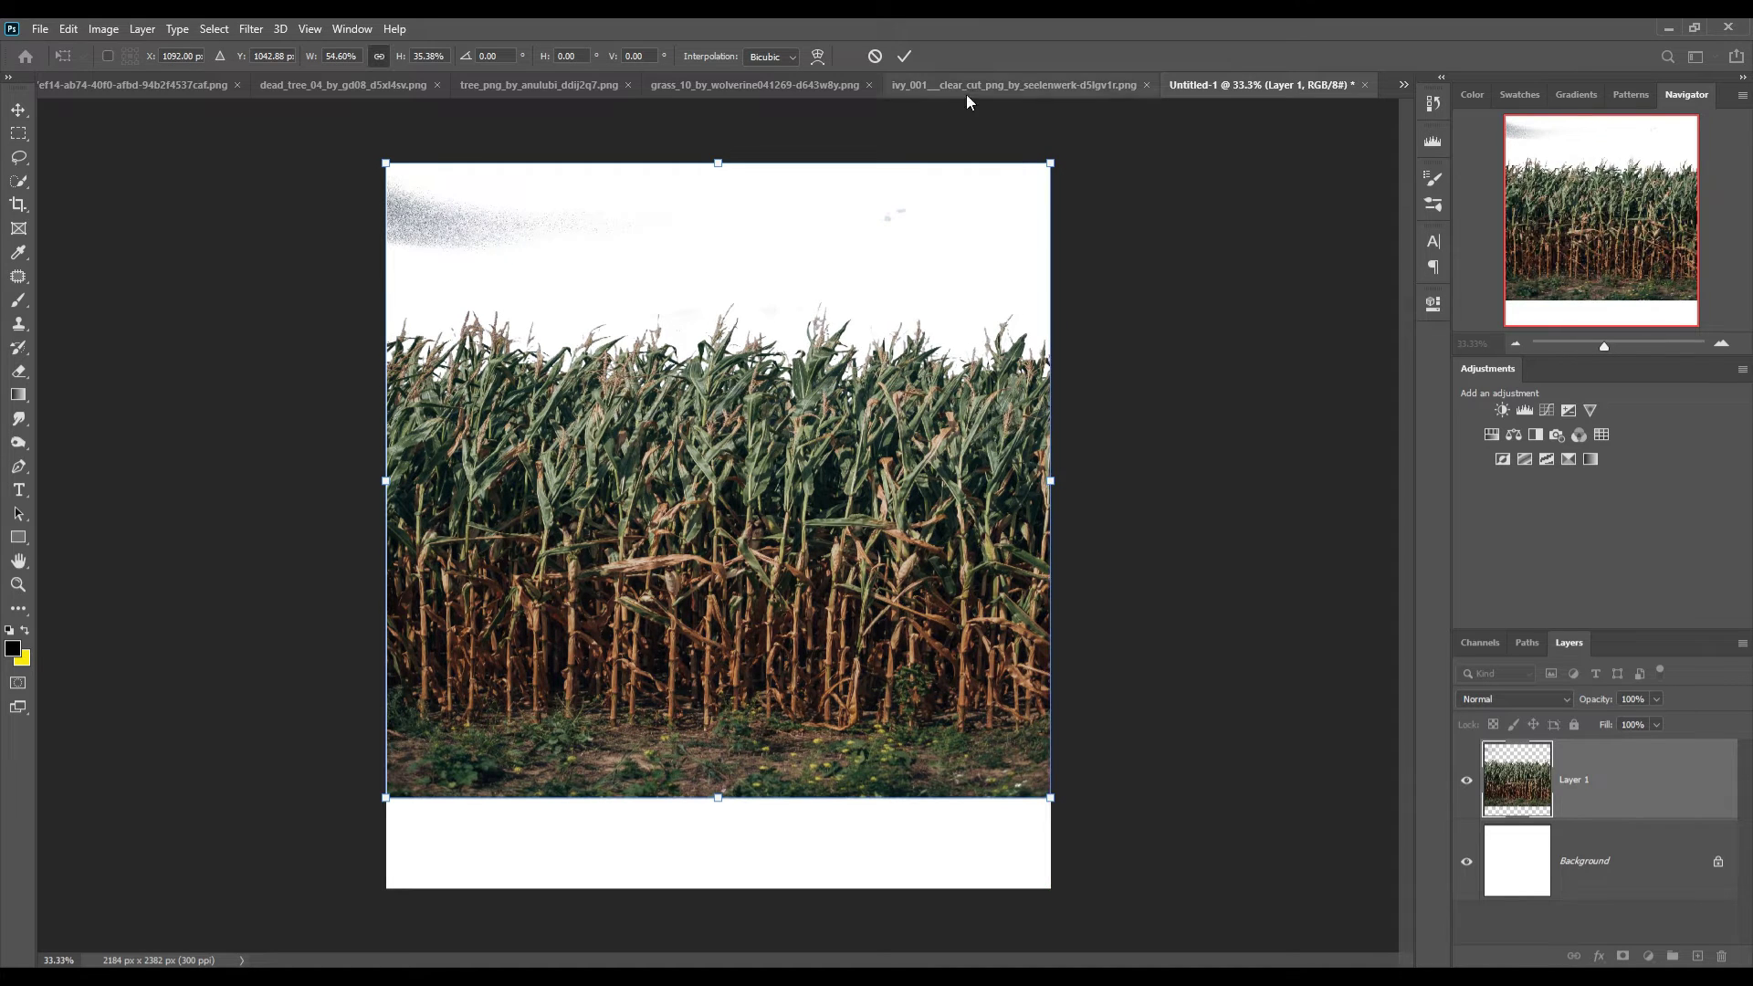
click(904, 57)
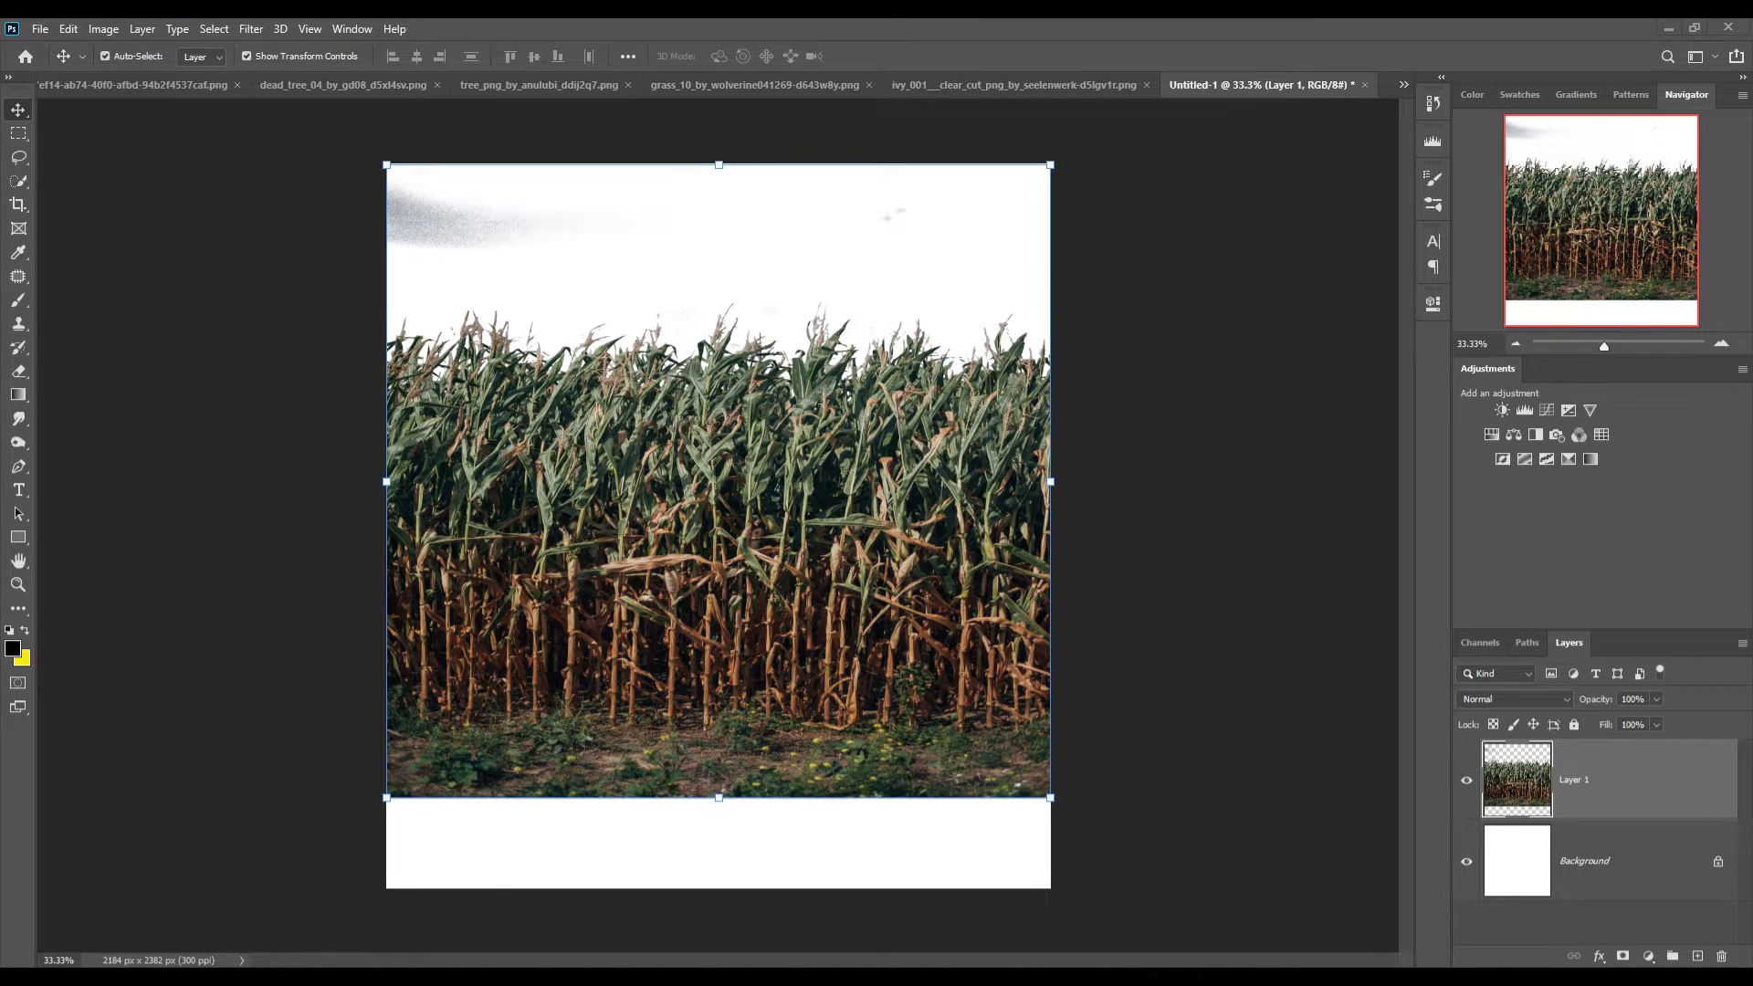
Bring the night-city sky in as Layer 2, below the cornfield, positioned across the top
click(360, 913)
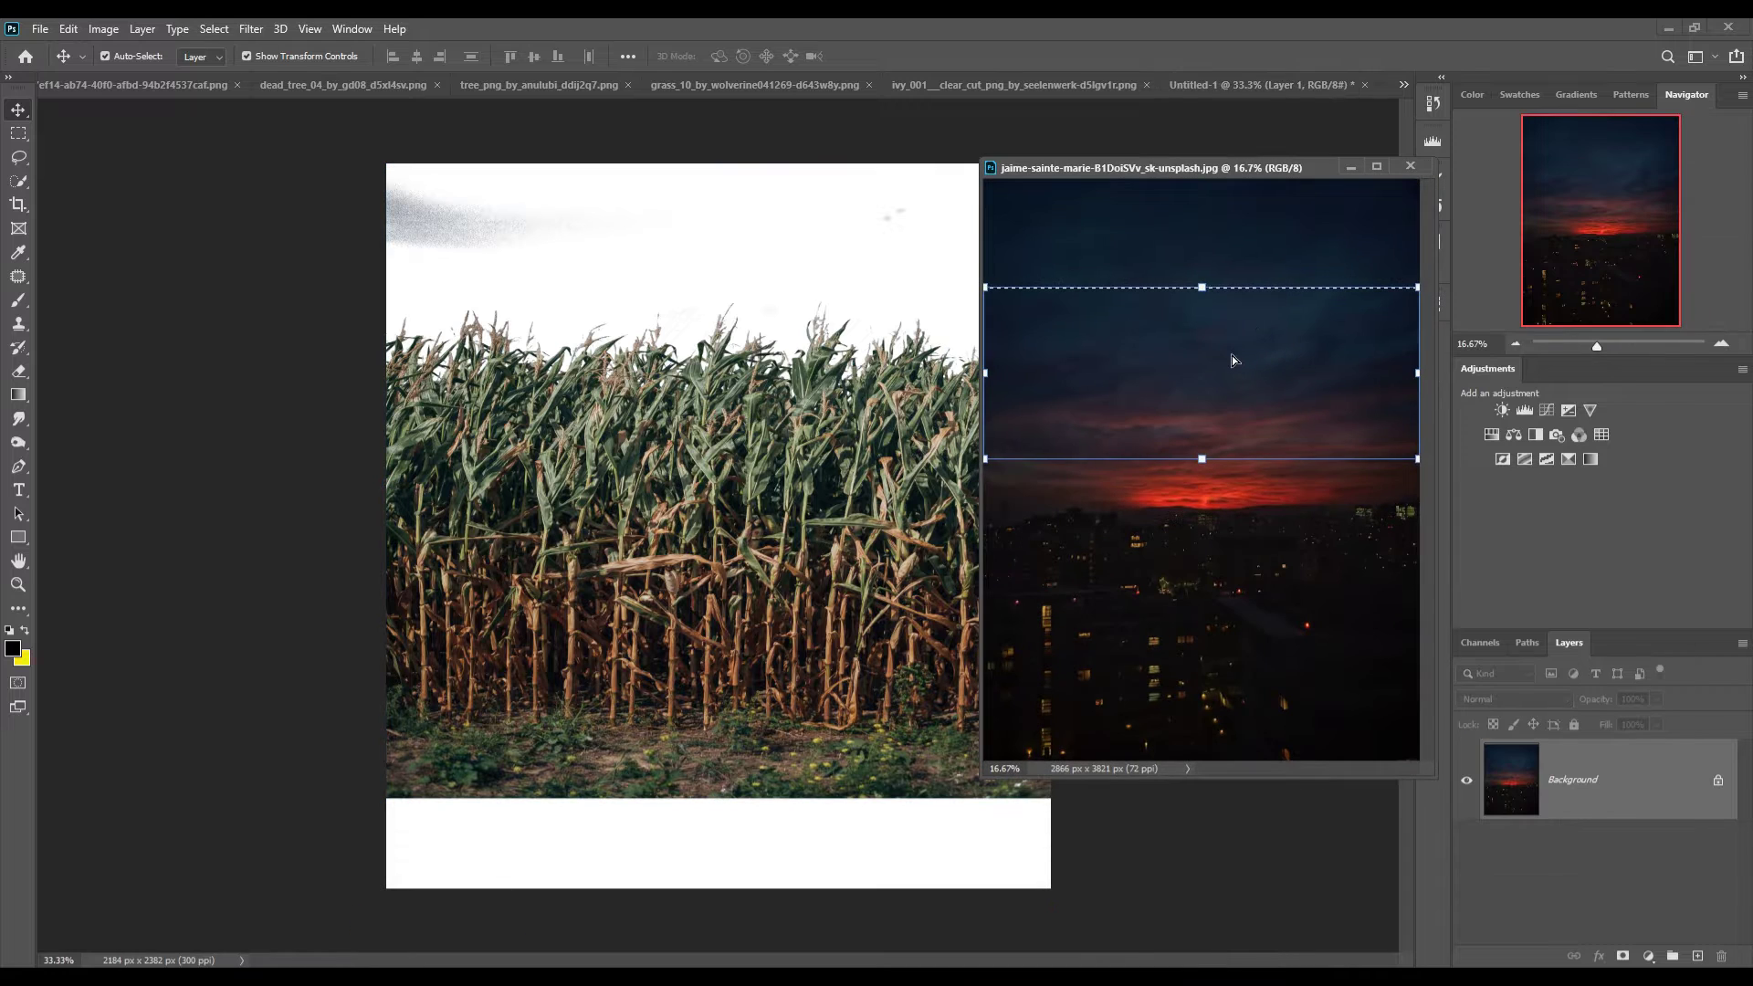
drag(1231, 359, 852, 203)
click(1350, 167)
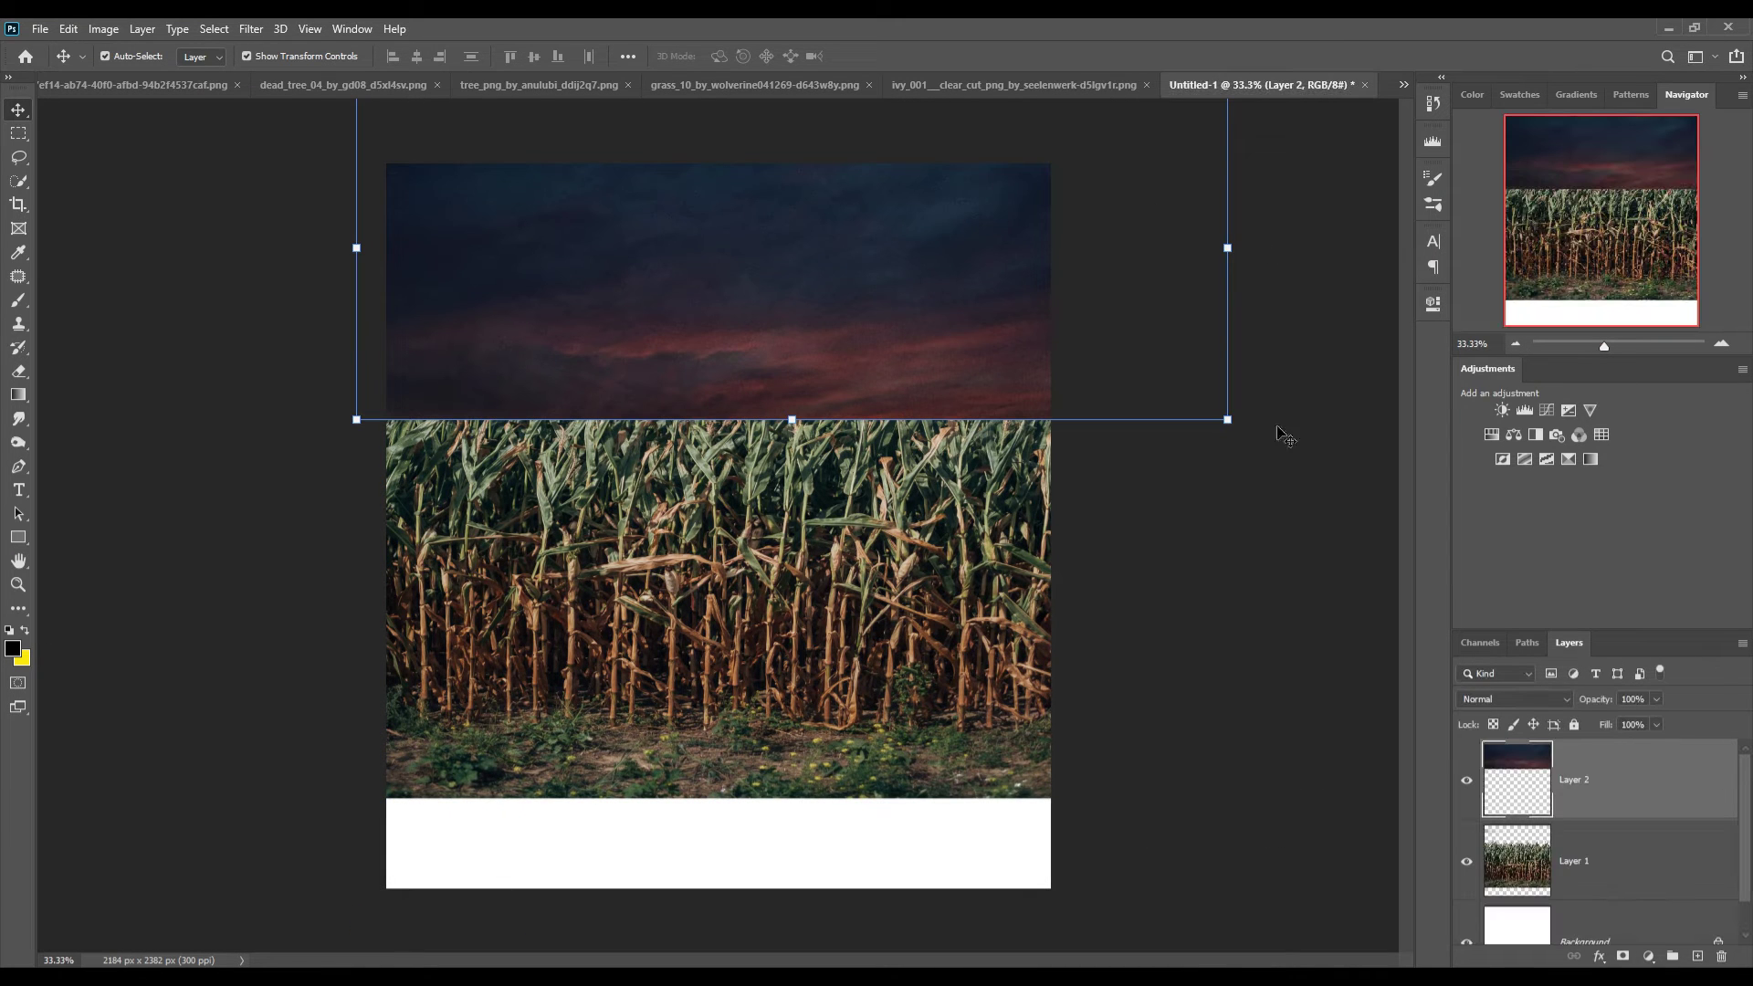
drag(1573, 781, 1609, 865)
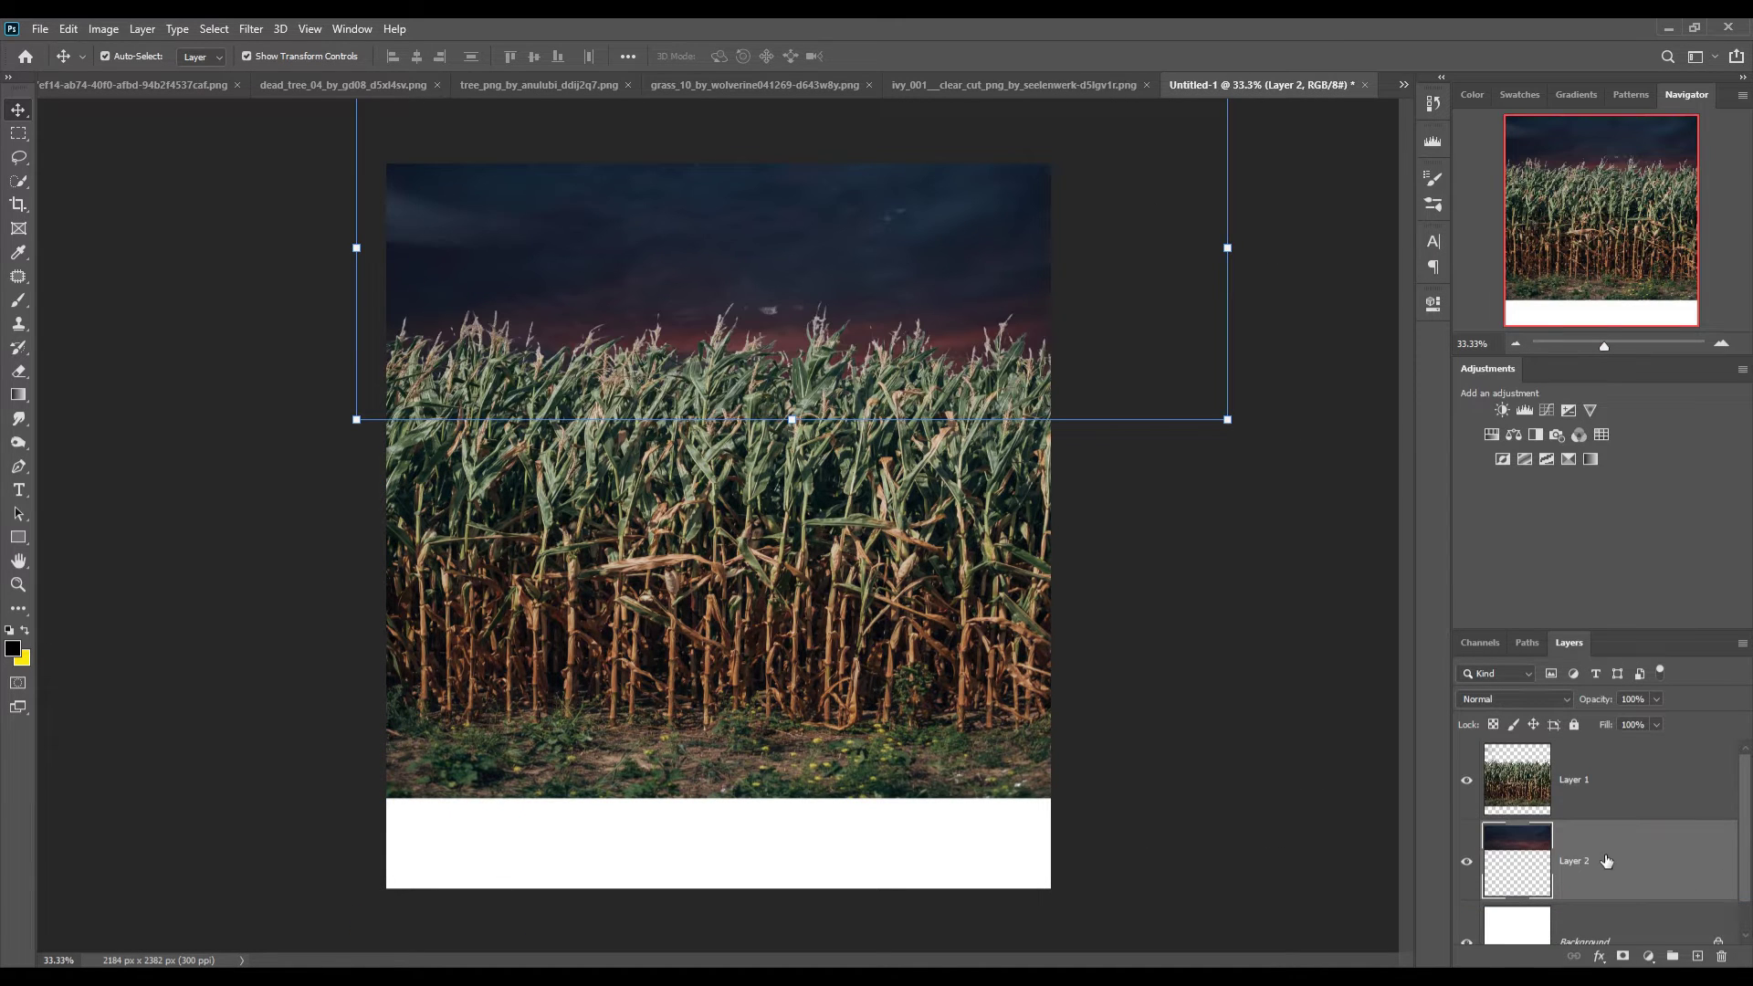
drag(856, 289, 766, 171)
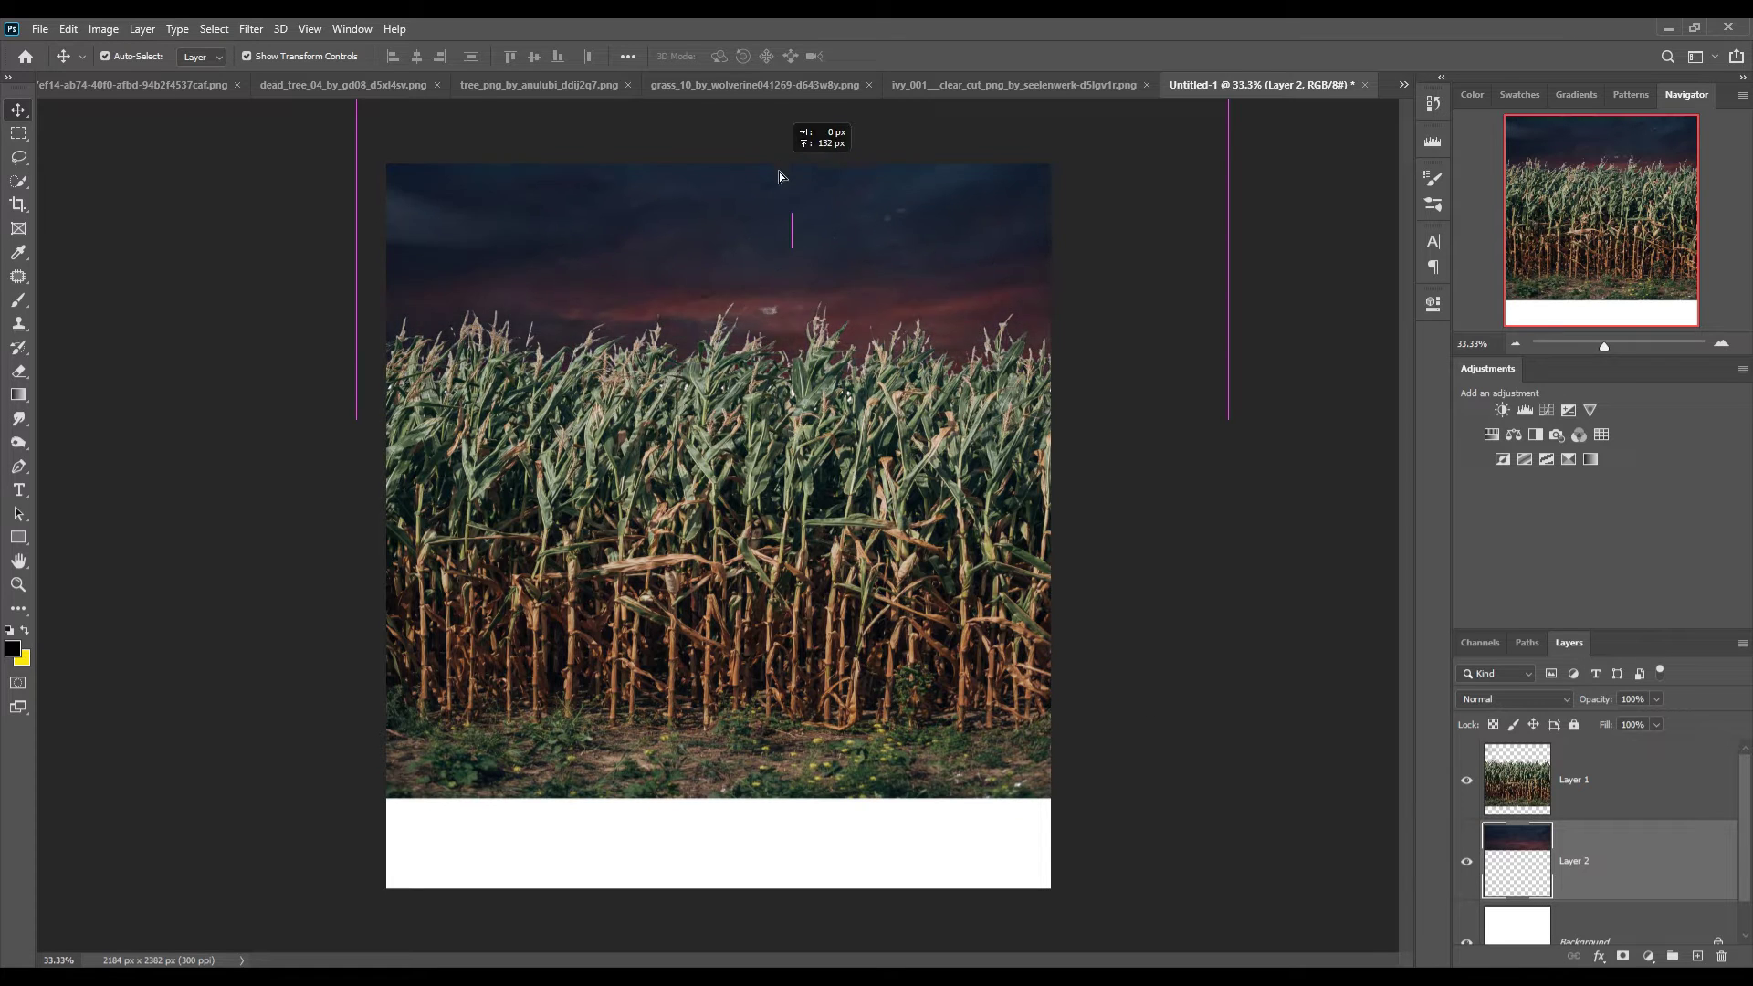
drag(765, 172, 754, 264)
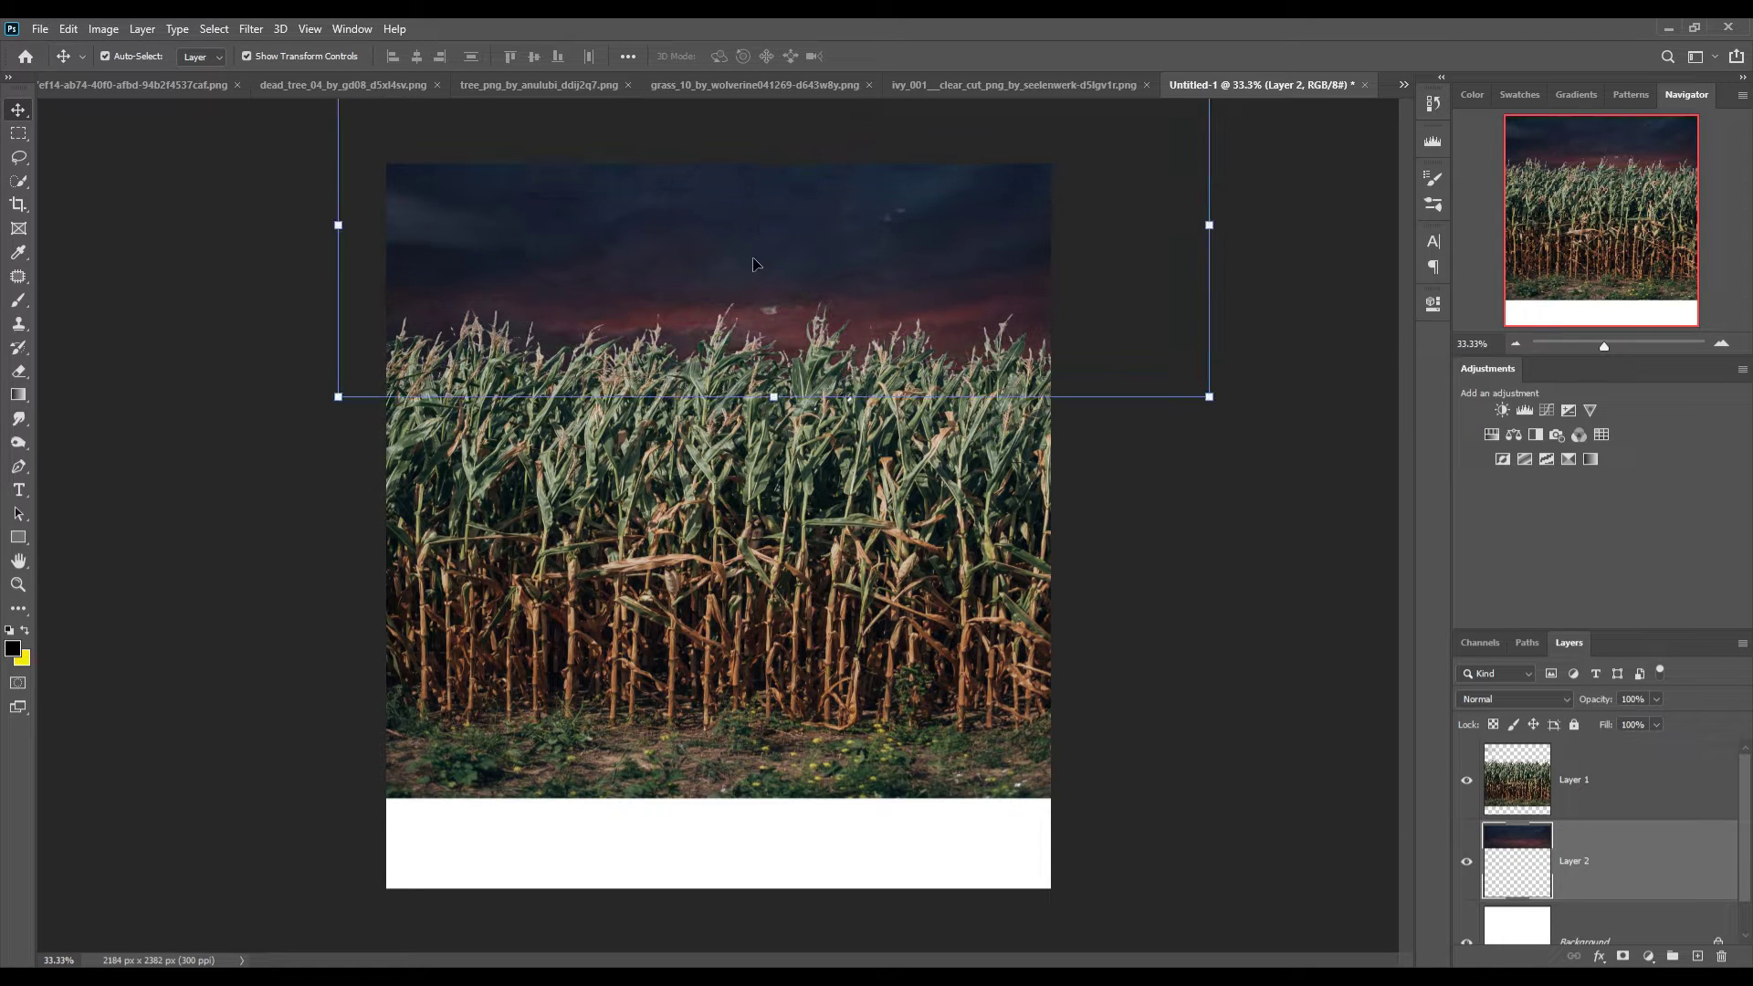
Add a layer mask to the cornfield and pick a hard round 150 px brush
click(1599, 760)
click(1623, 956)
click(19, 300)
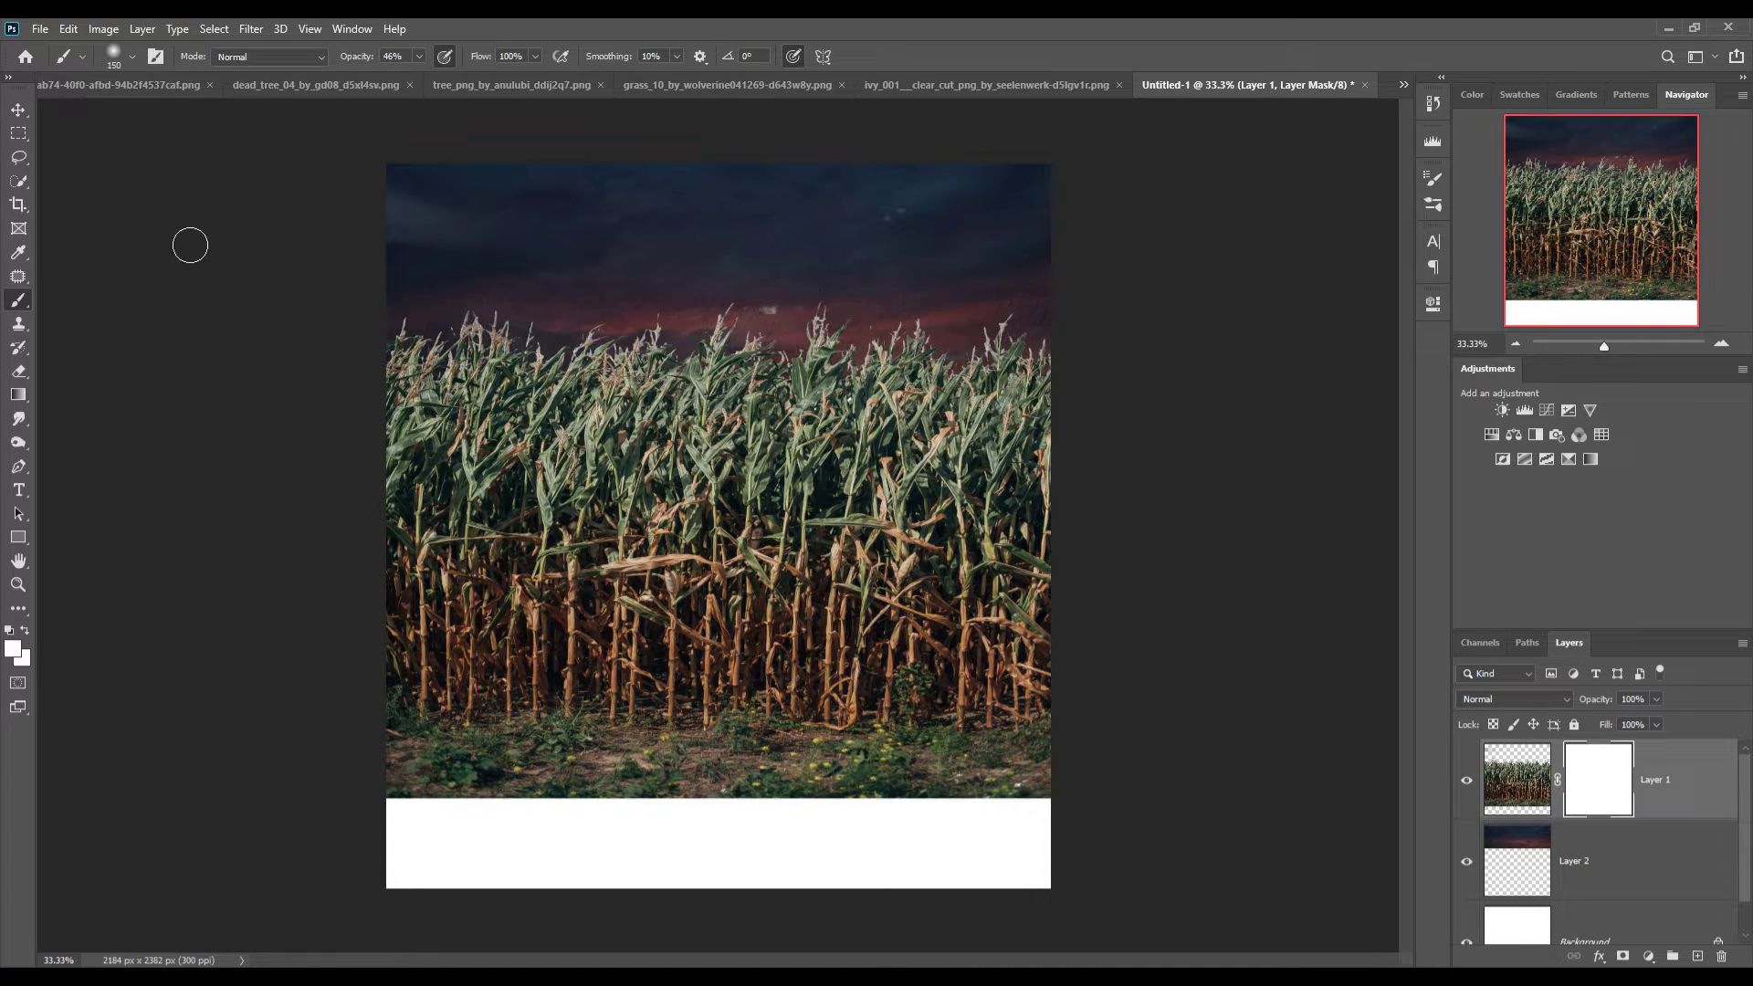
click(132, 56)
click(127, 194)
click(686, 25)
Paint black on the mask to hide leftover white sky above the corn
click(9, 651)
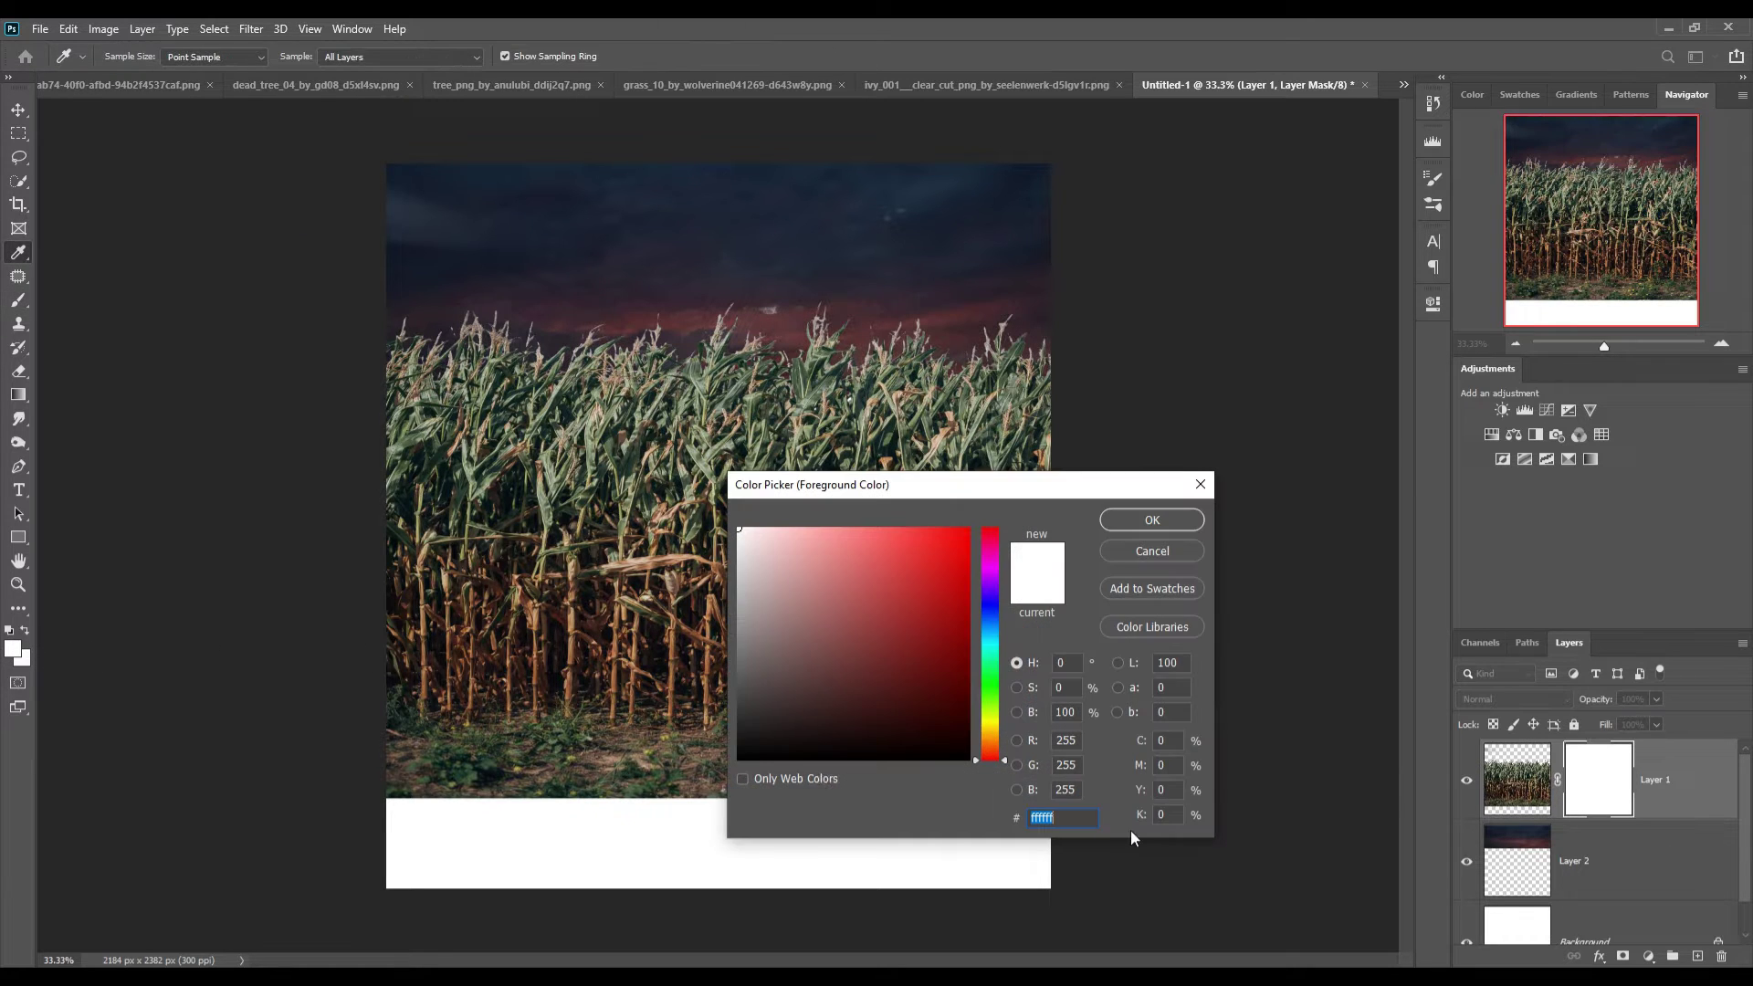
click(738, 760)
click(1146, 525)
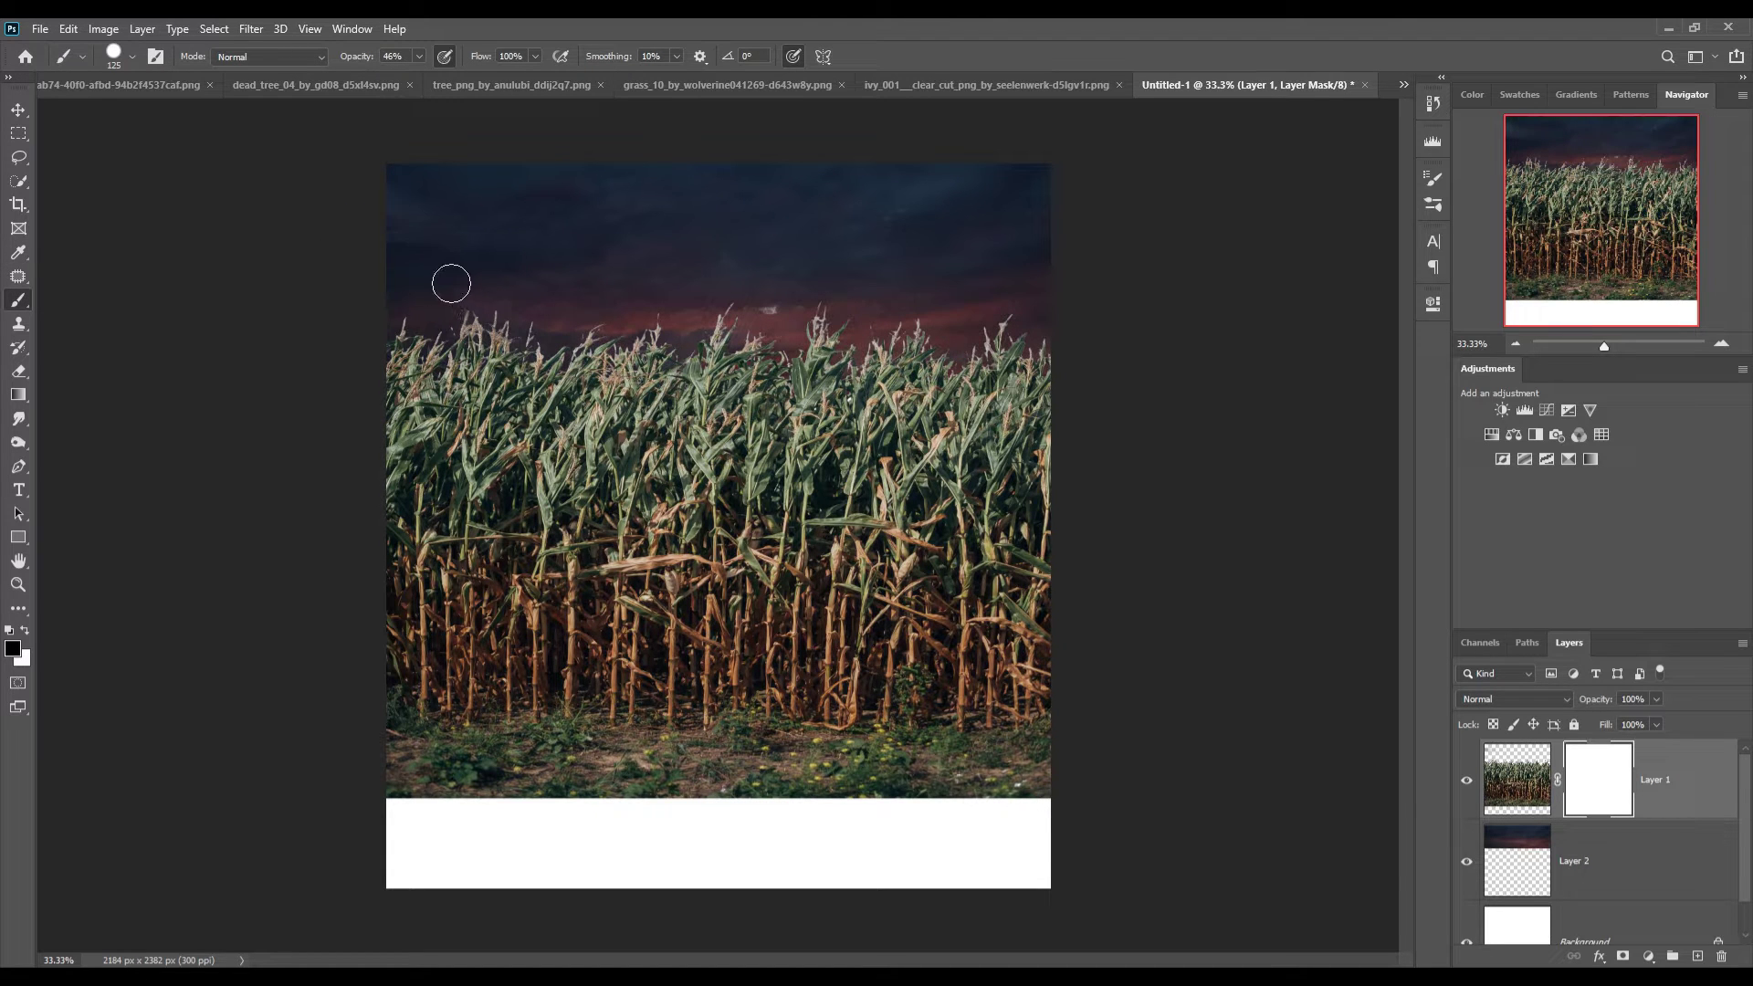
drag(451, 284, 784, 325)
drag(496, 193, 456, 187)
Briefly try the Crop tool, then return to Move and reselect the cornfield Layer 1
click(14, 116)
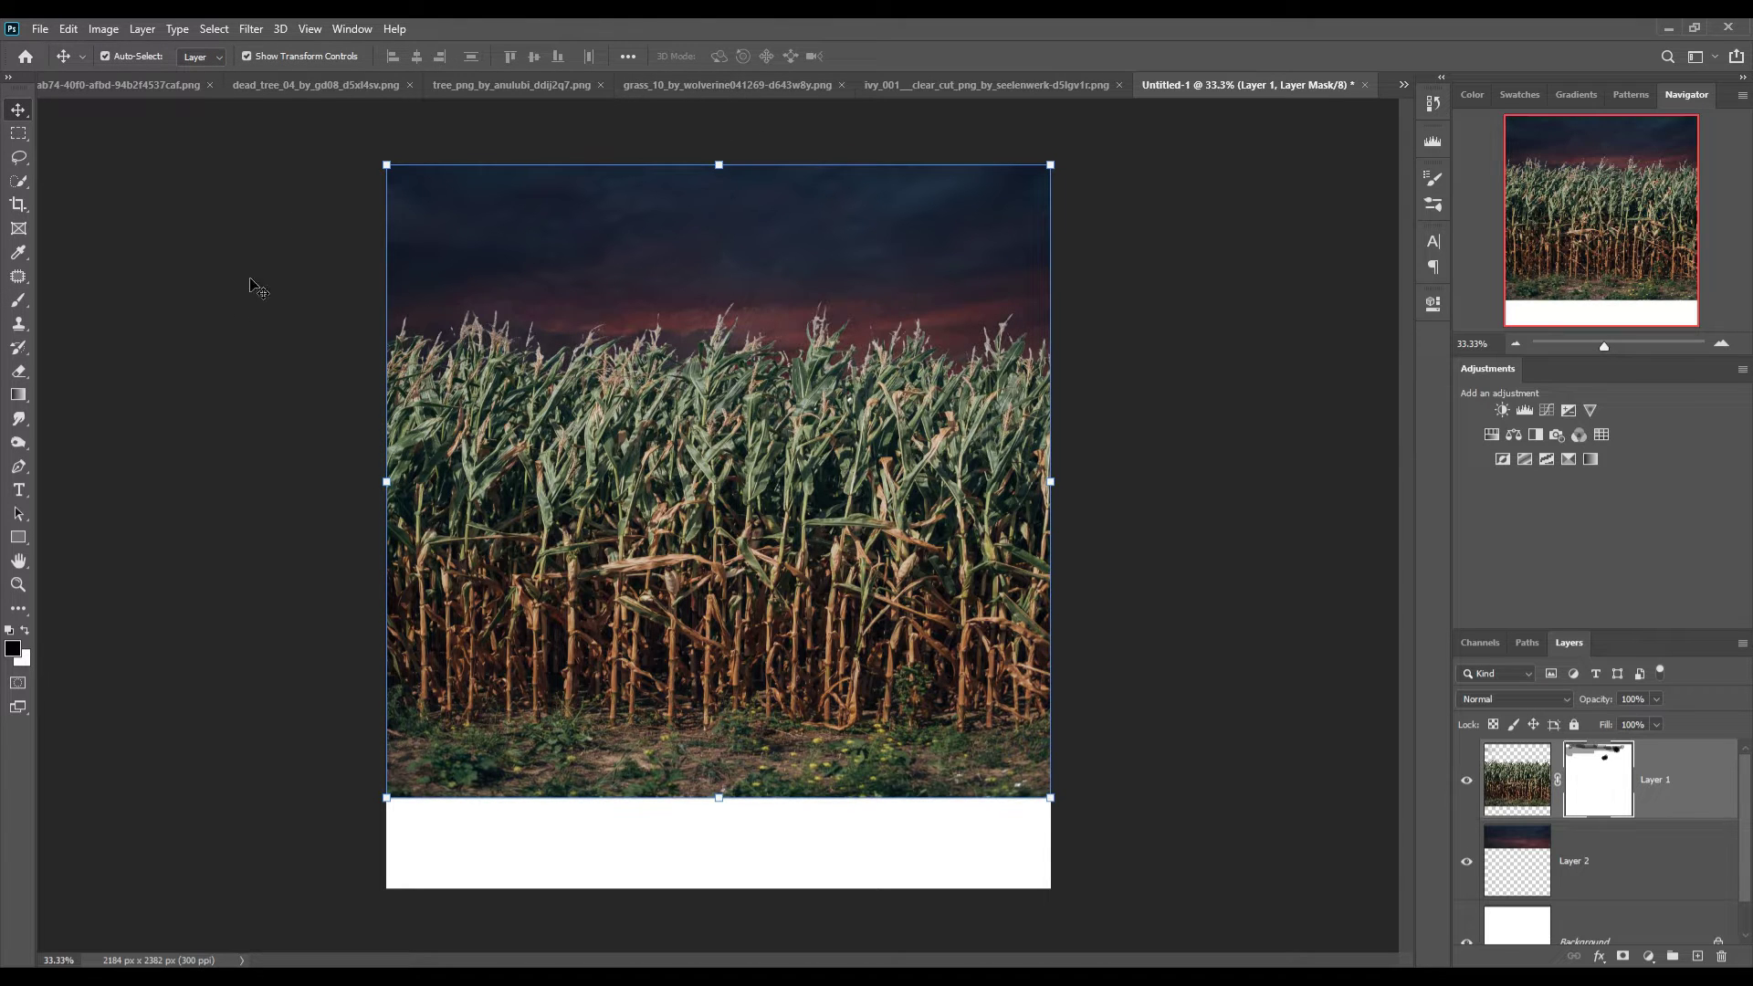
key(c)
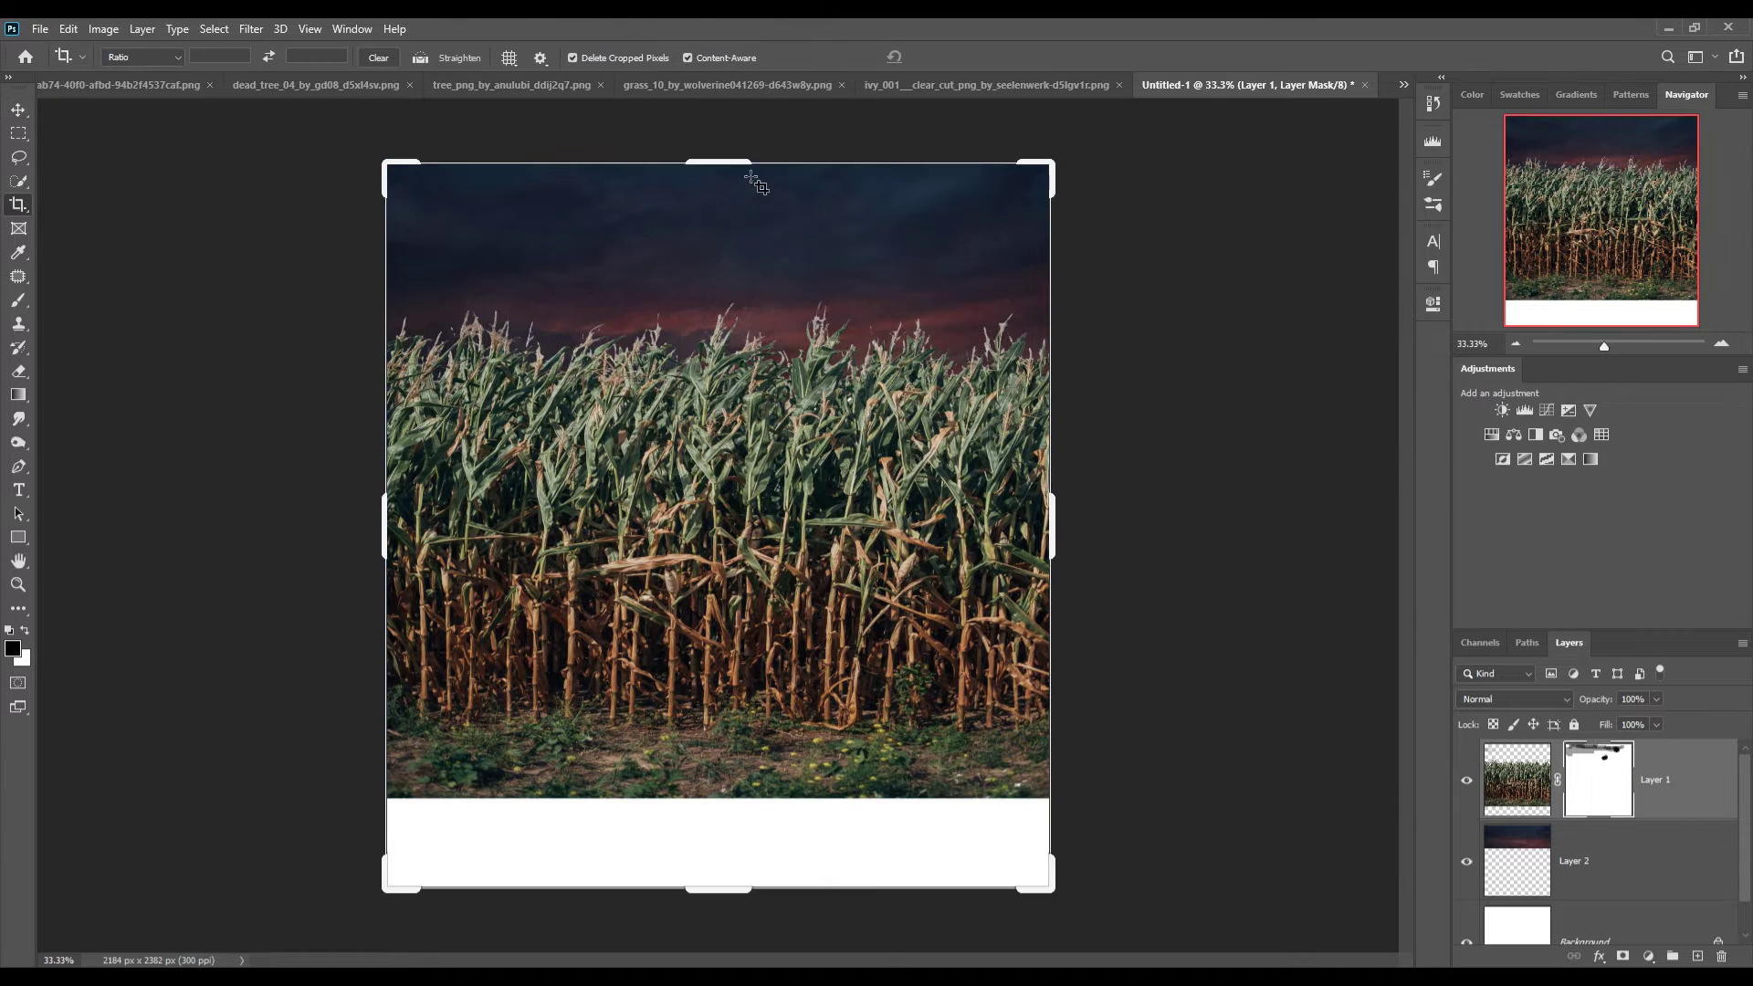
click(18, 109)
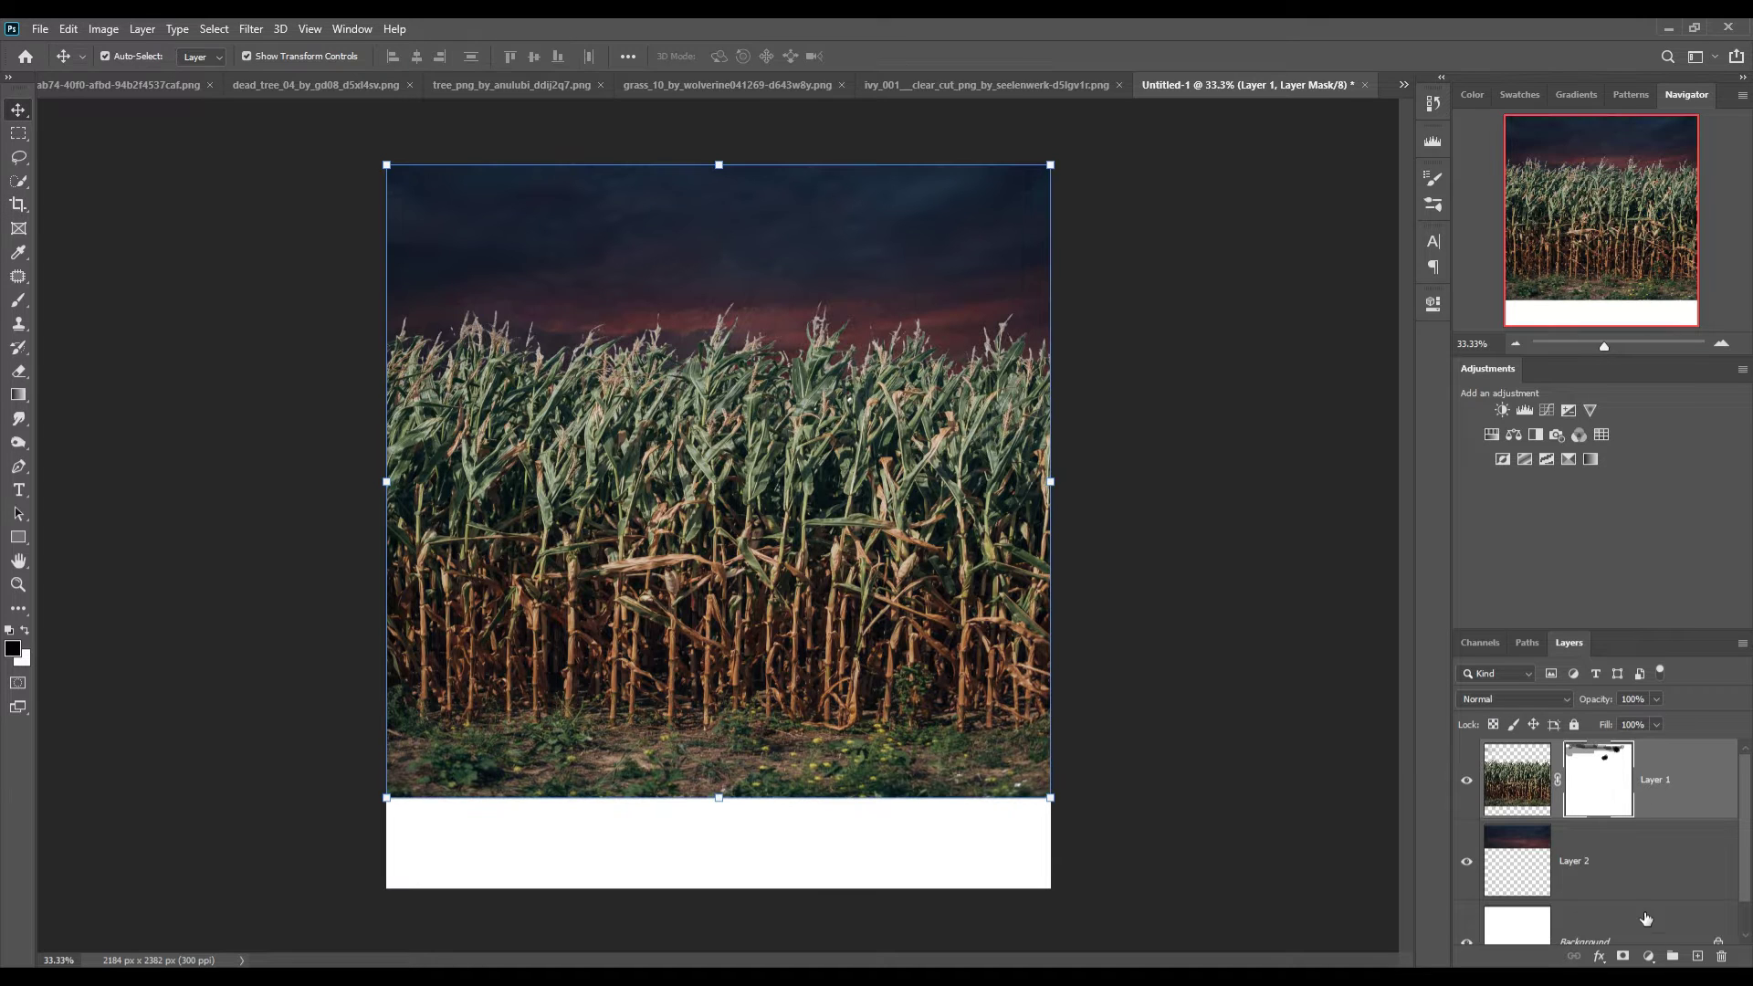
click(1607, 886)
click(1611, 926)
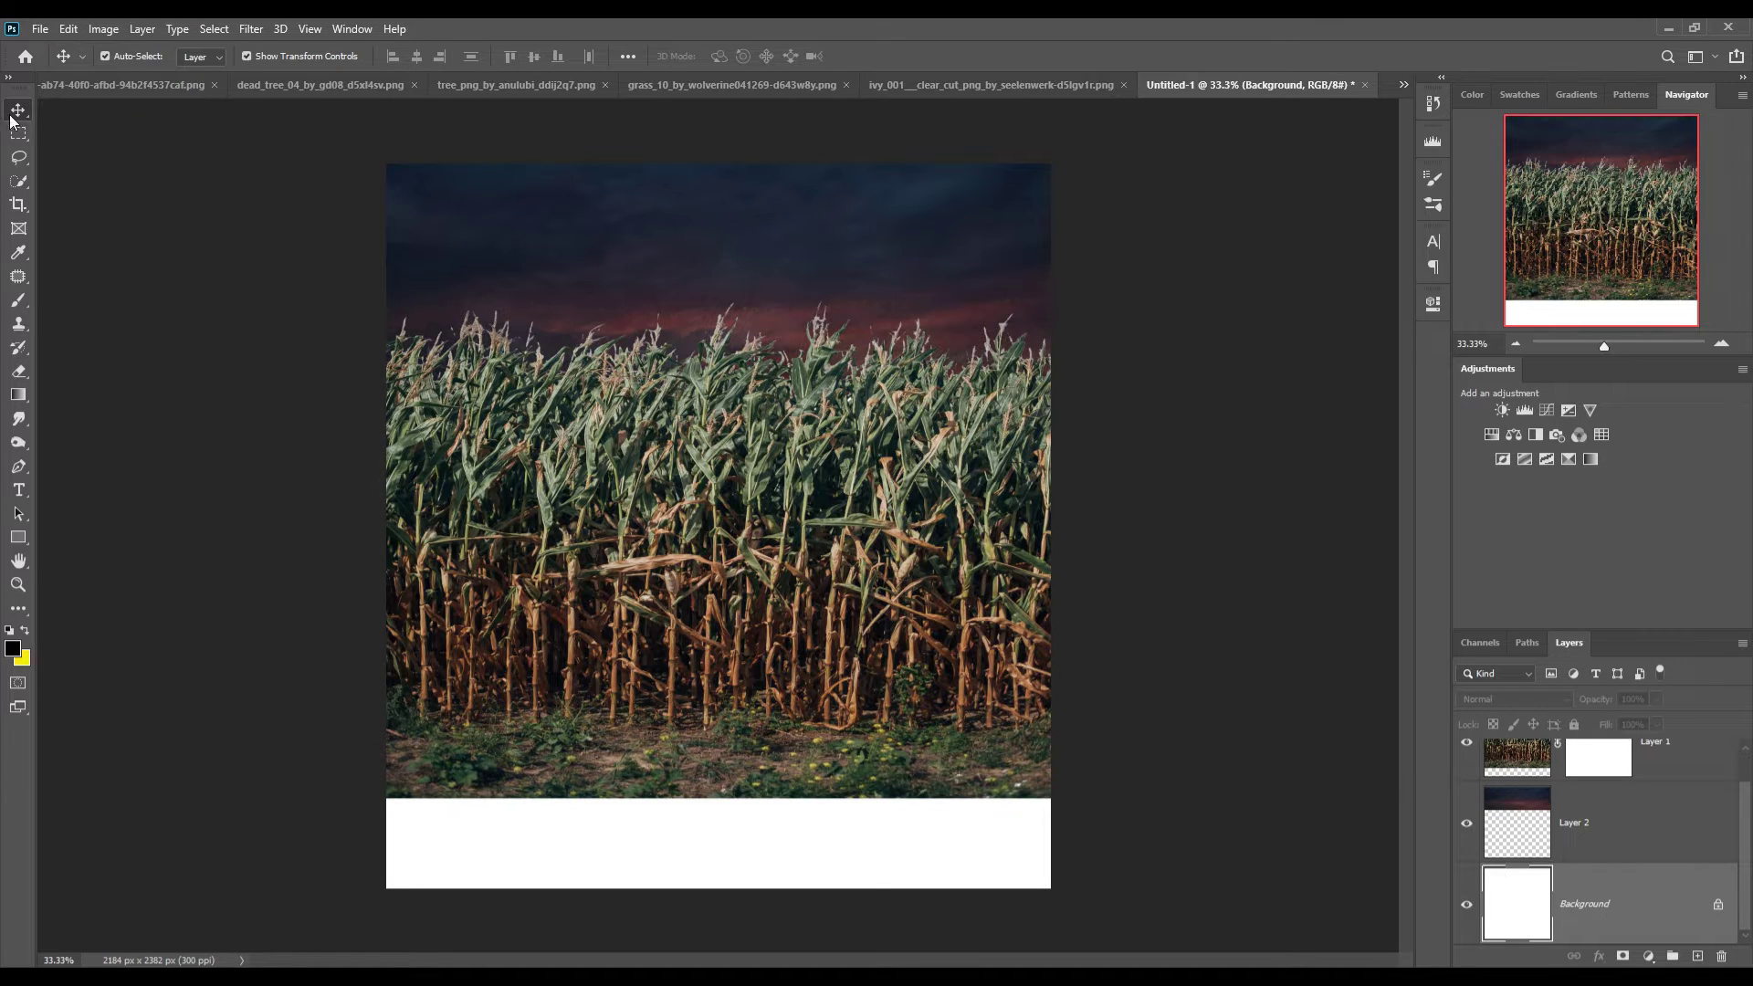
click(756, 435)
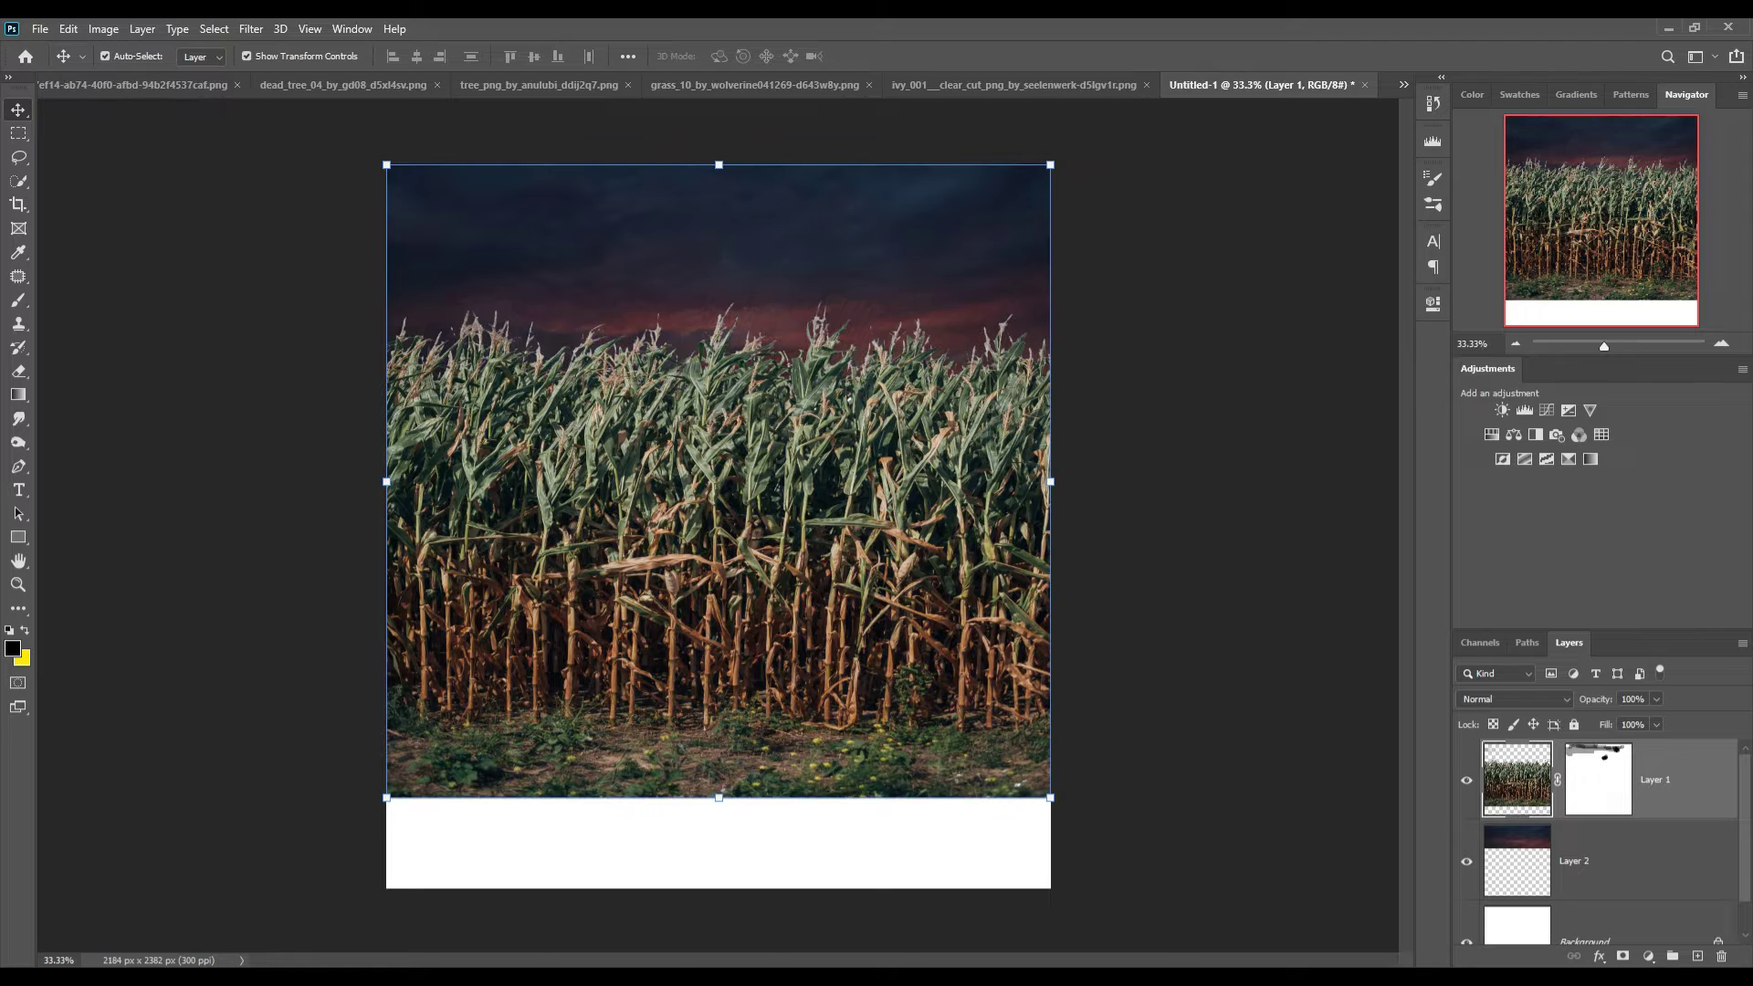
Add the pumpkin photo, scaled about 60%, tilted and placed in the lower-left corner
click(1030, 944)
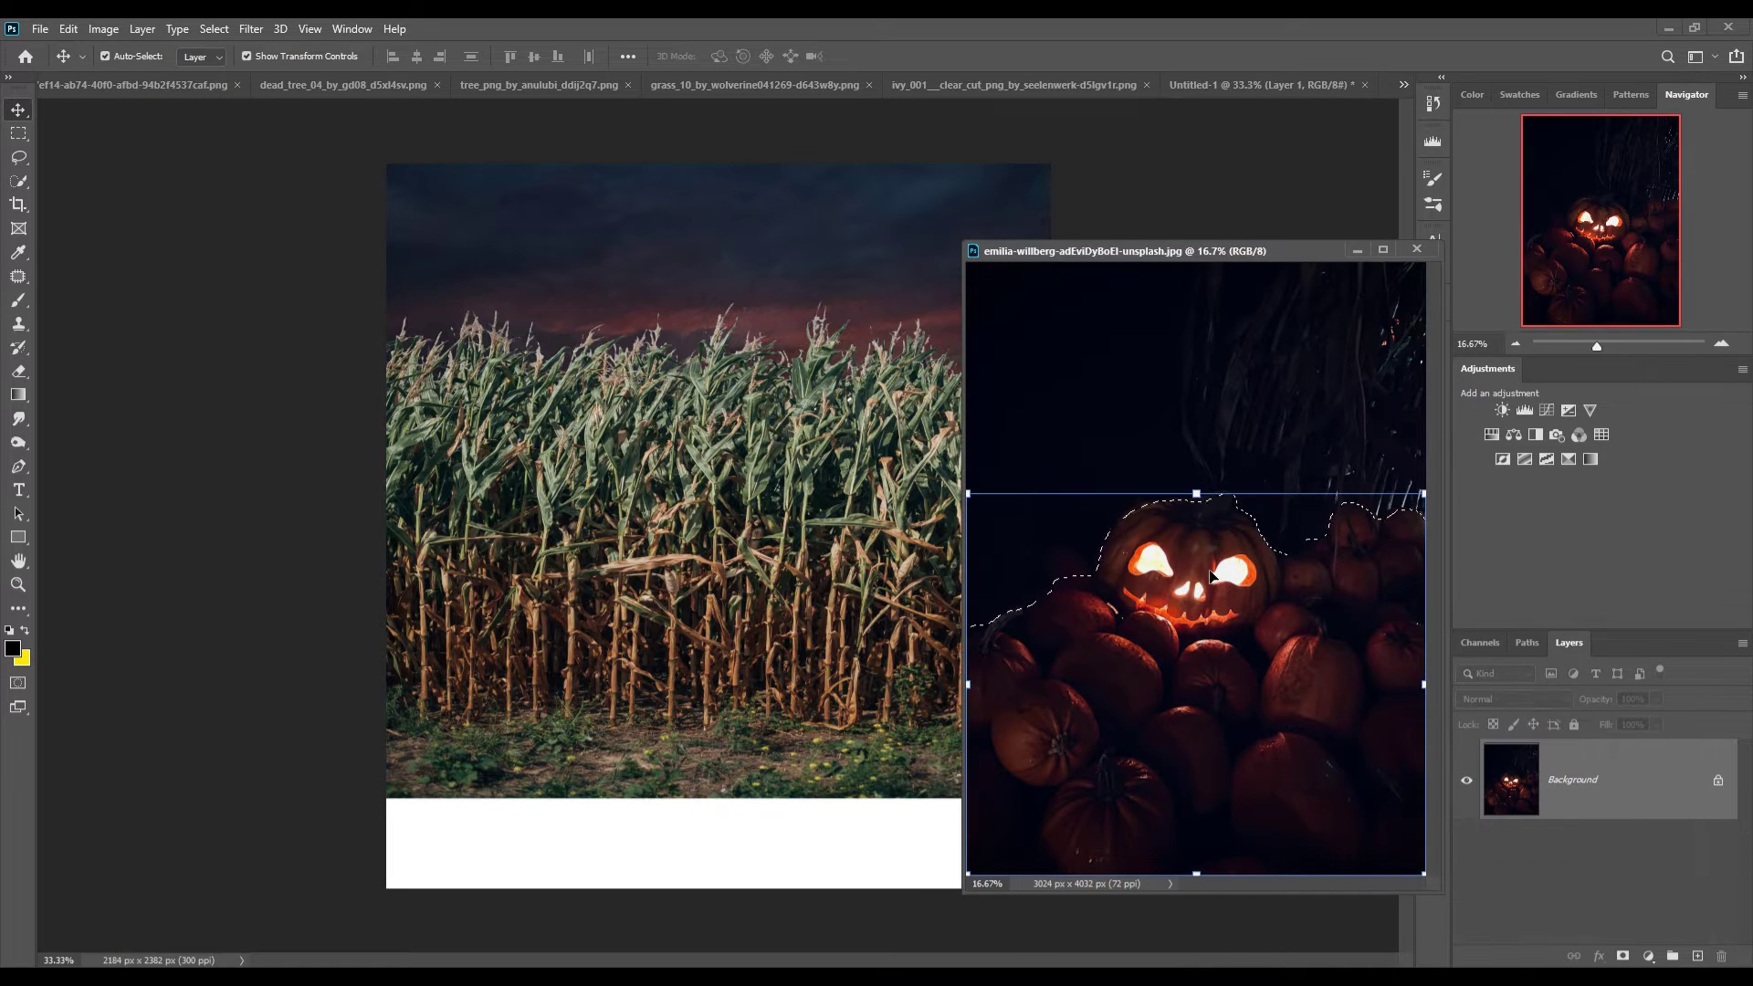
drag(1187, 594, 705, 628)
click(1358, 249)
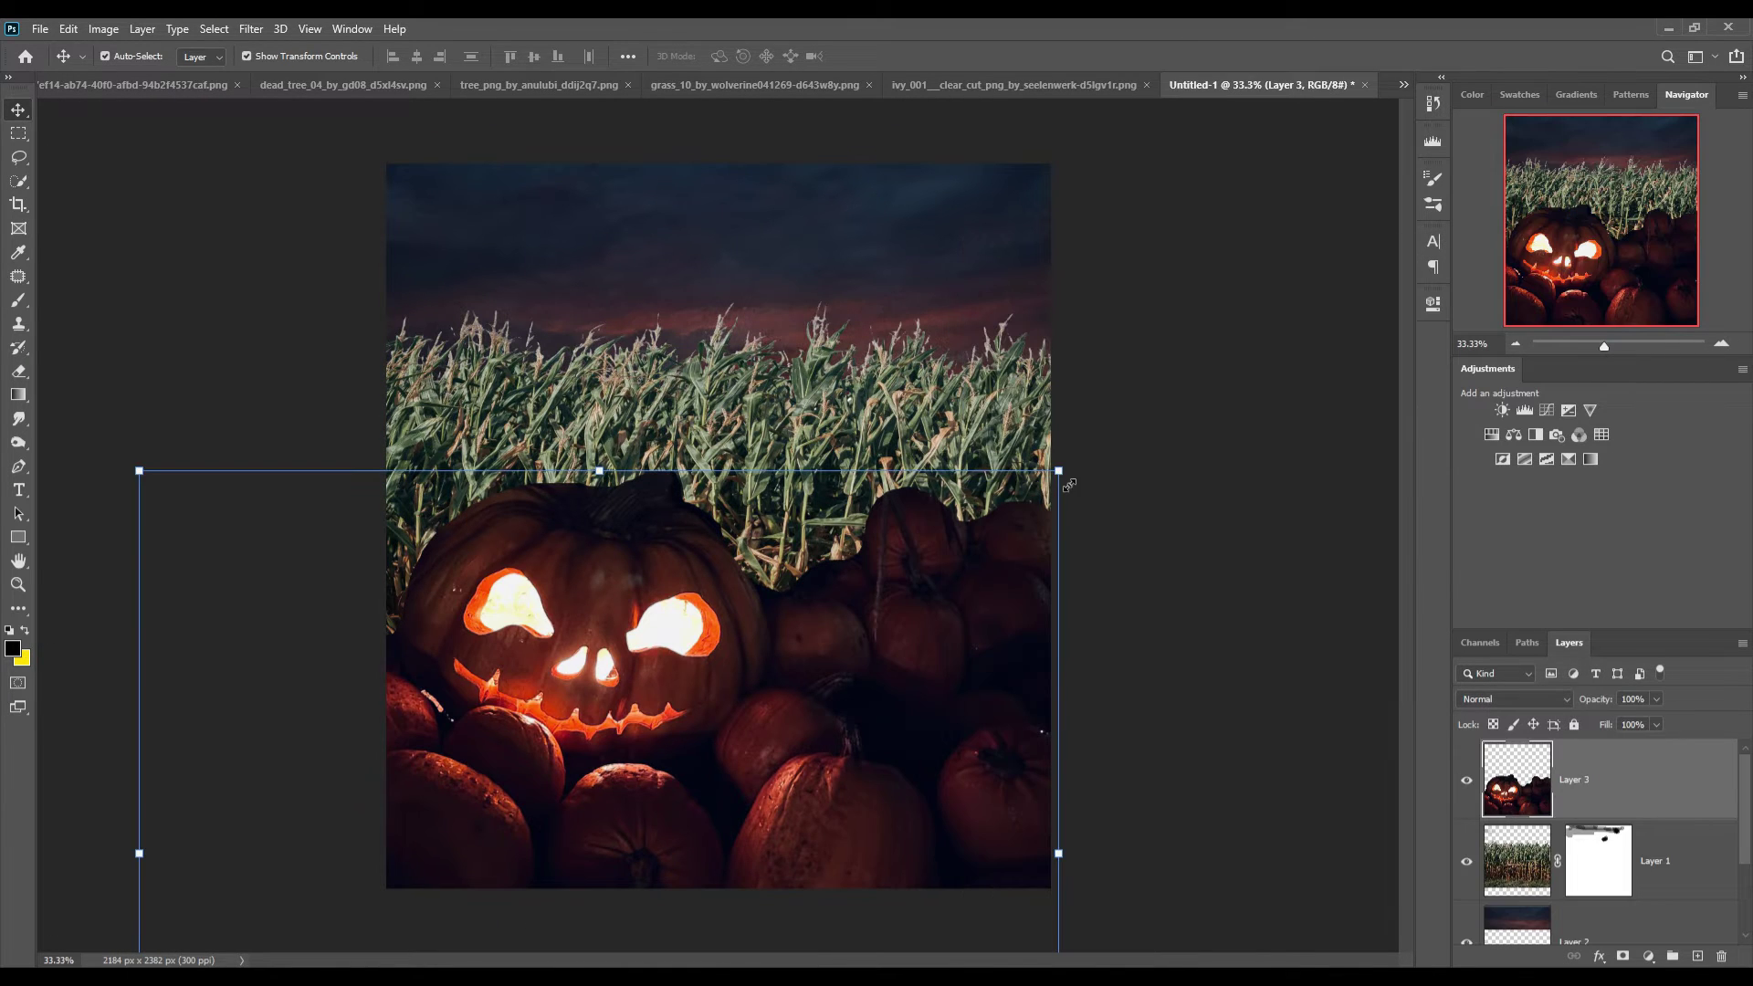
mouse_move(1058, 470)
mouse_down()
mouse_move(662, 689)
mouse_move(630, 666)
mouse_up()
mouse_move(543, 826)
mouse_down()
mouse_move(626, 776)
mouse_move(592, 781)
mouse_up()
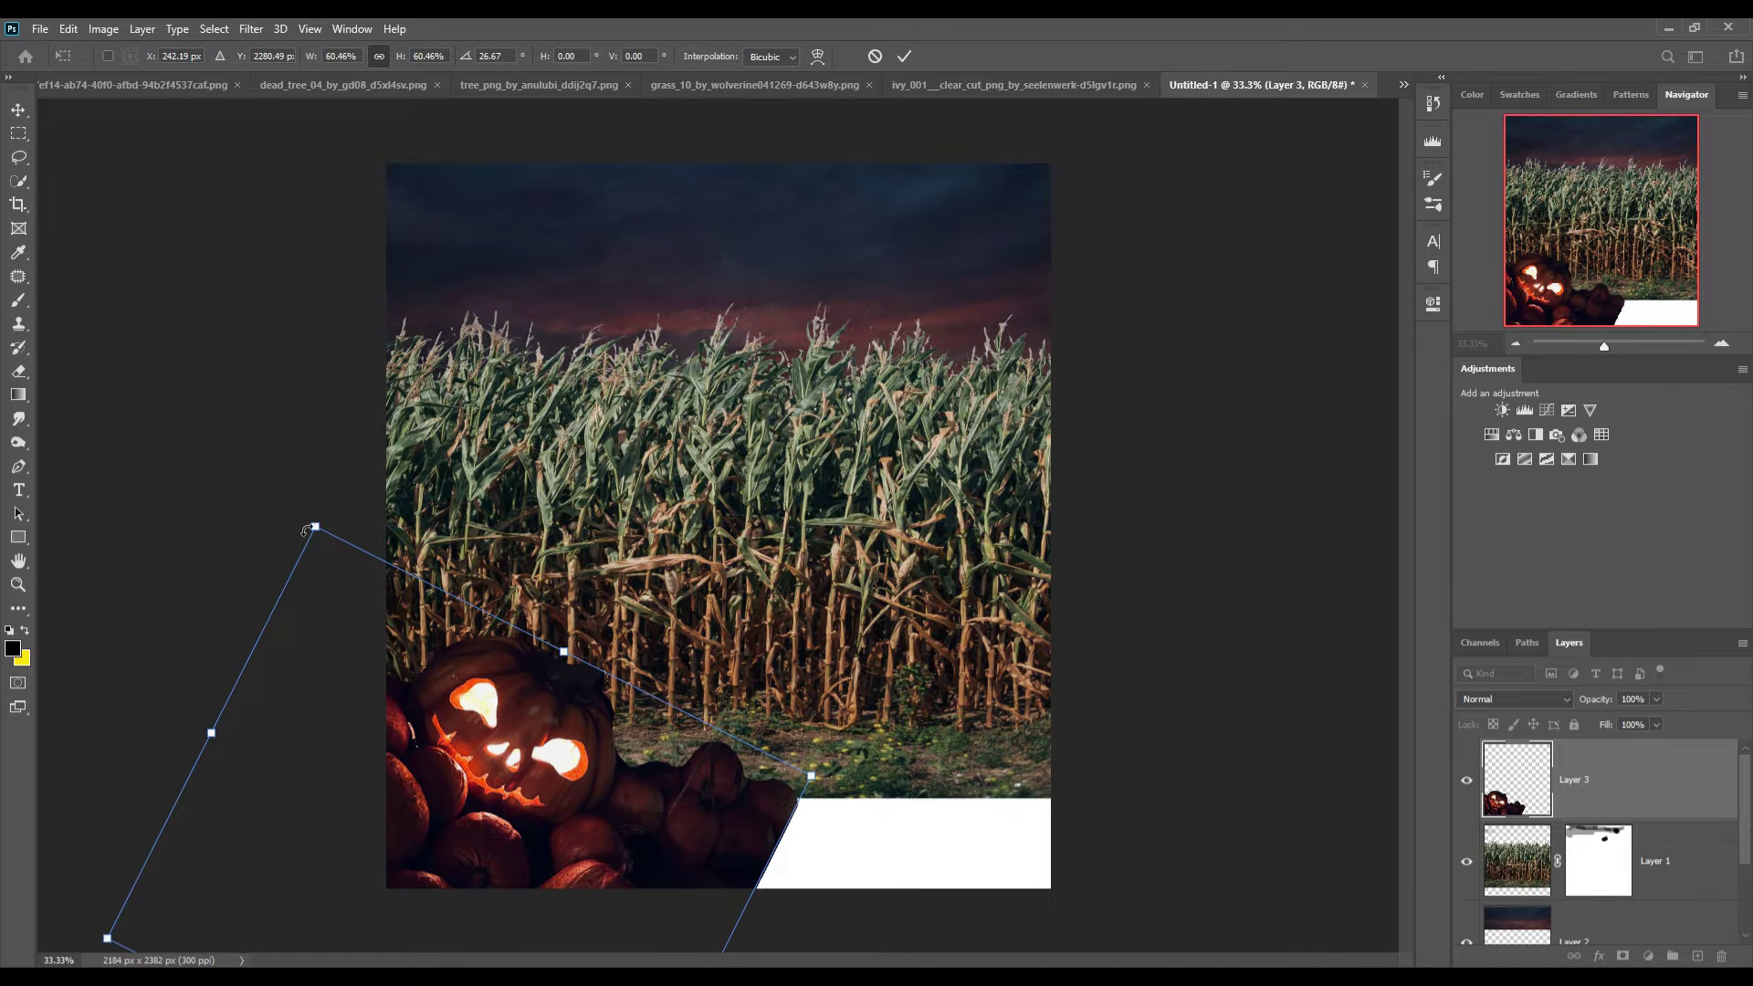
drag(313, 520, 363, 633)
drag(410, 738, 393, 695)
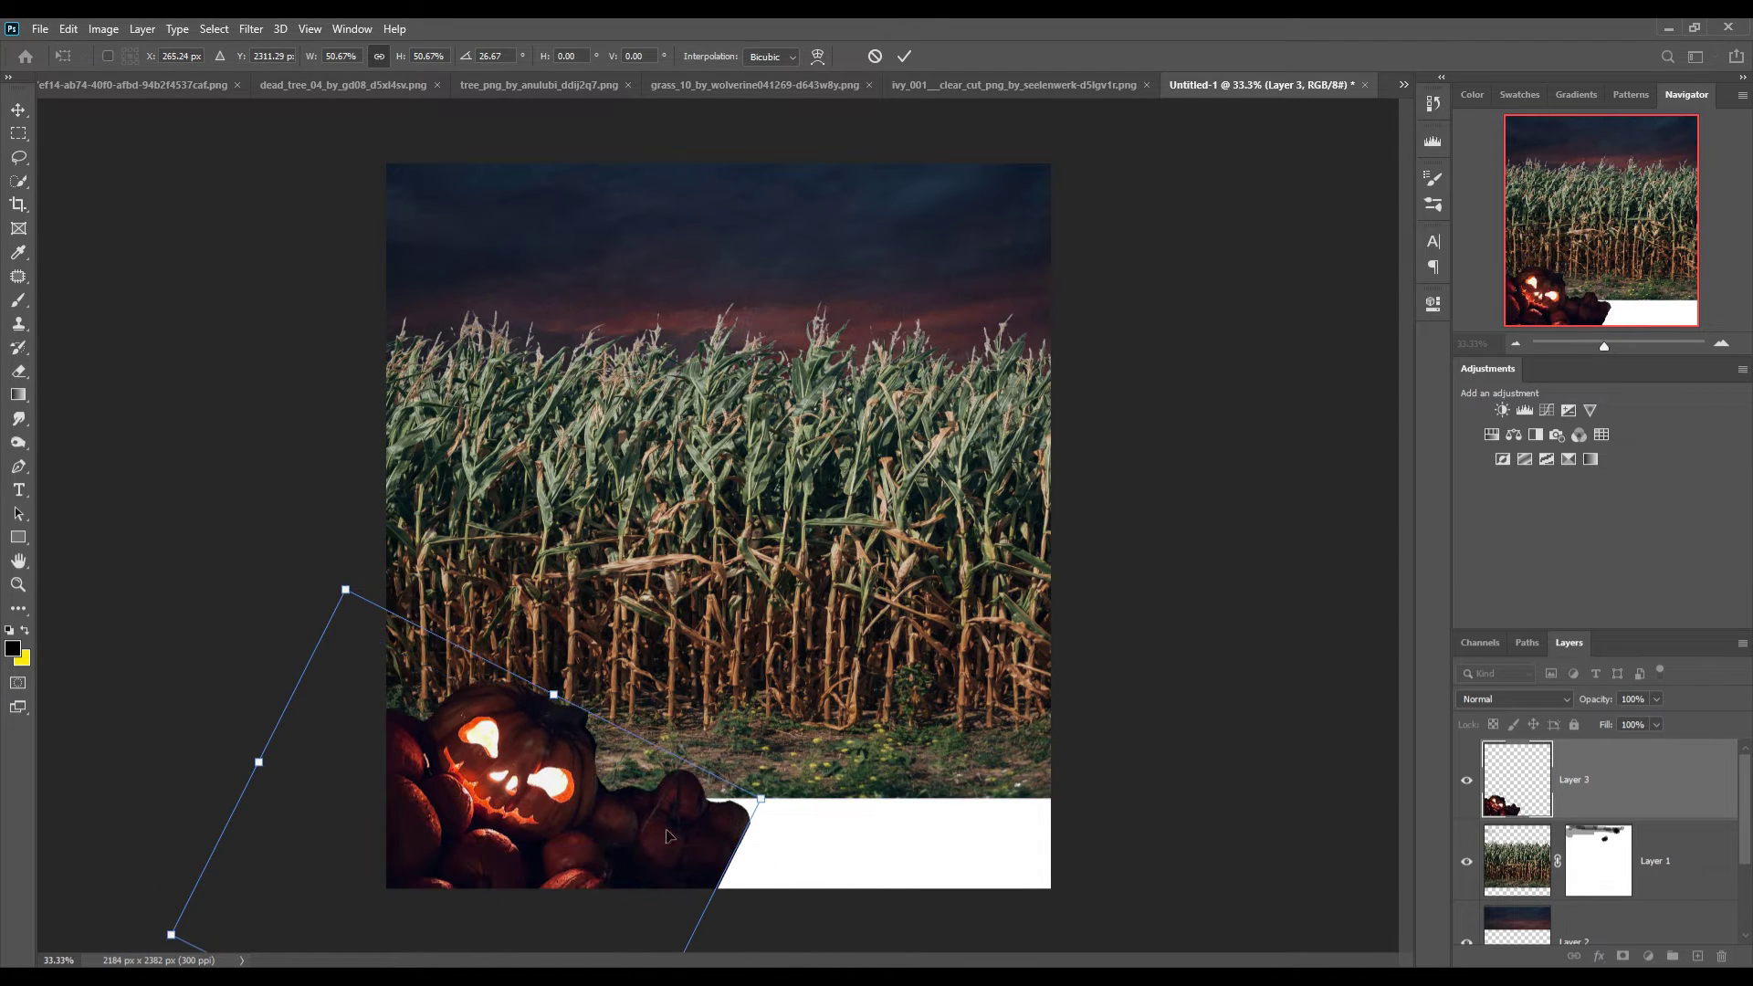
key(Return)
Duplicate the pumpkins as Layer 3 copy, tilted the other way in the lower right
right_click(1630, 790)
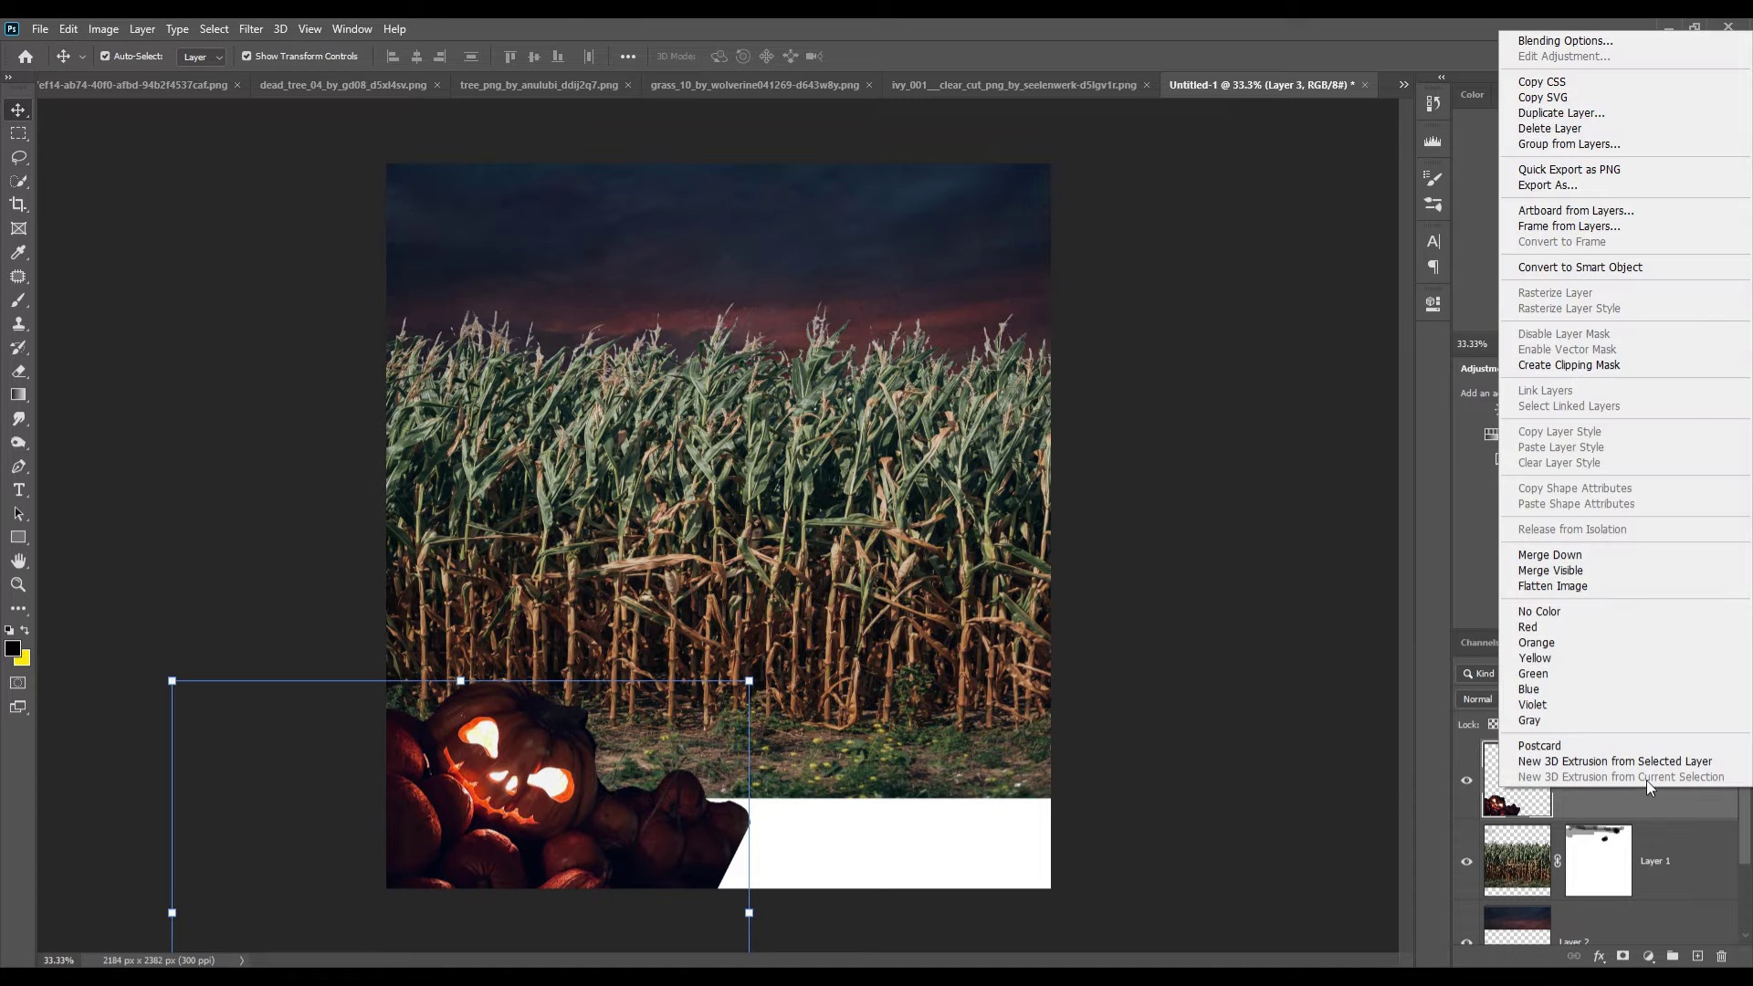
click(1634, 208)
click(1025, 288)
mouse_move(603, 859)
mouse_down()
mouse_move(971, 831)
mouse_move(991, 907)
mouse_up()
drag(1155, 714, 1108, 645)
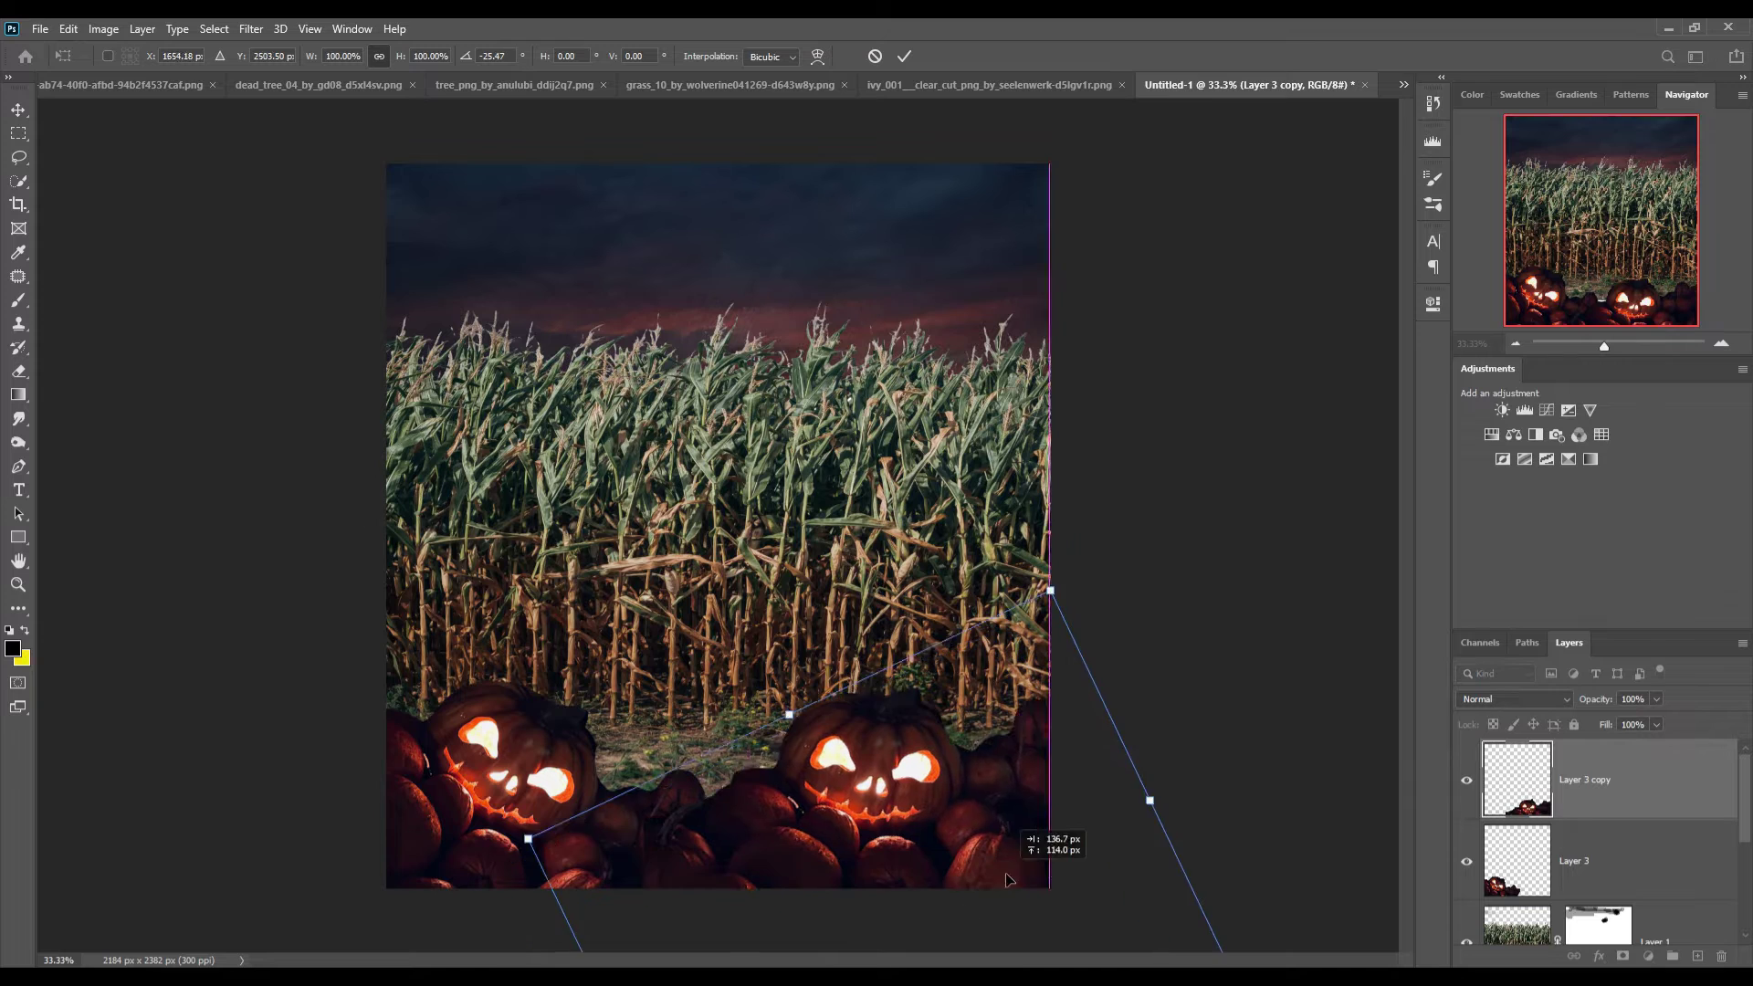
drag(1079, 586, 1076, 585)
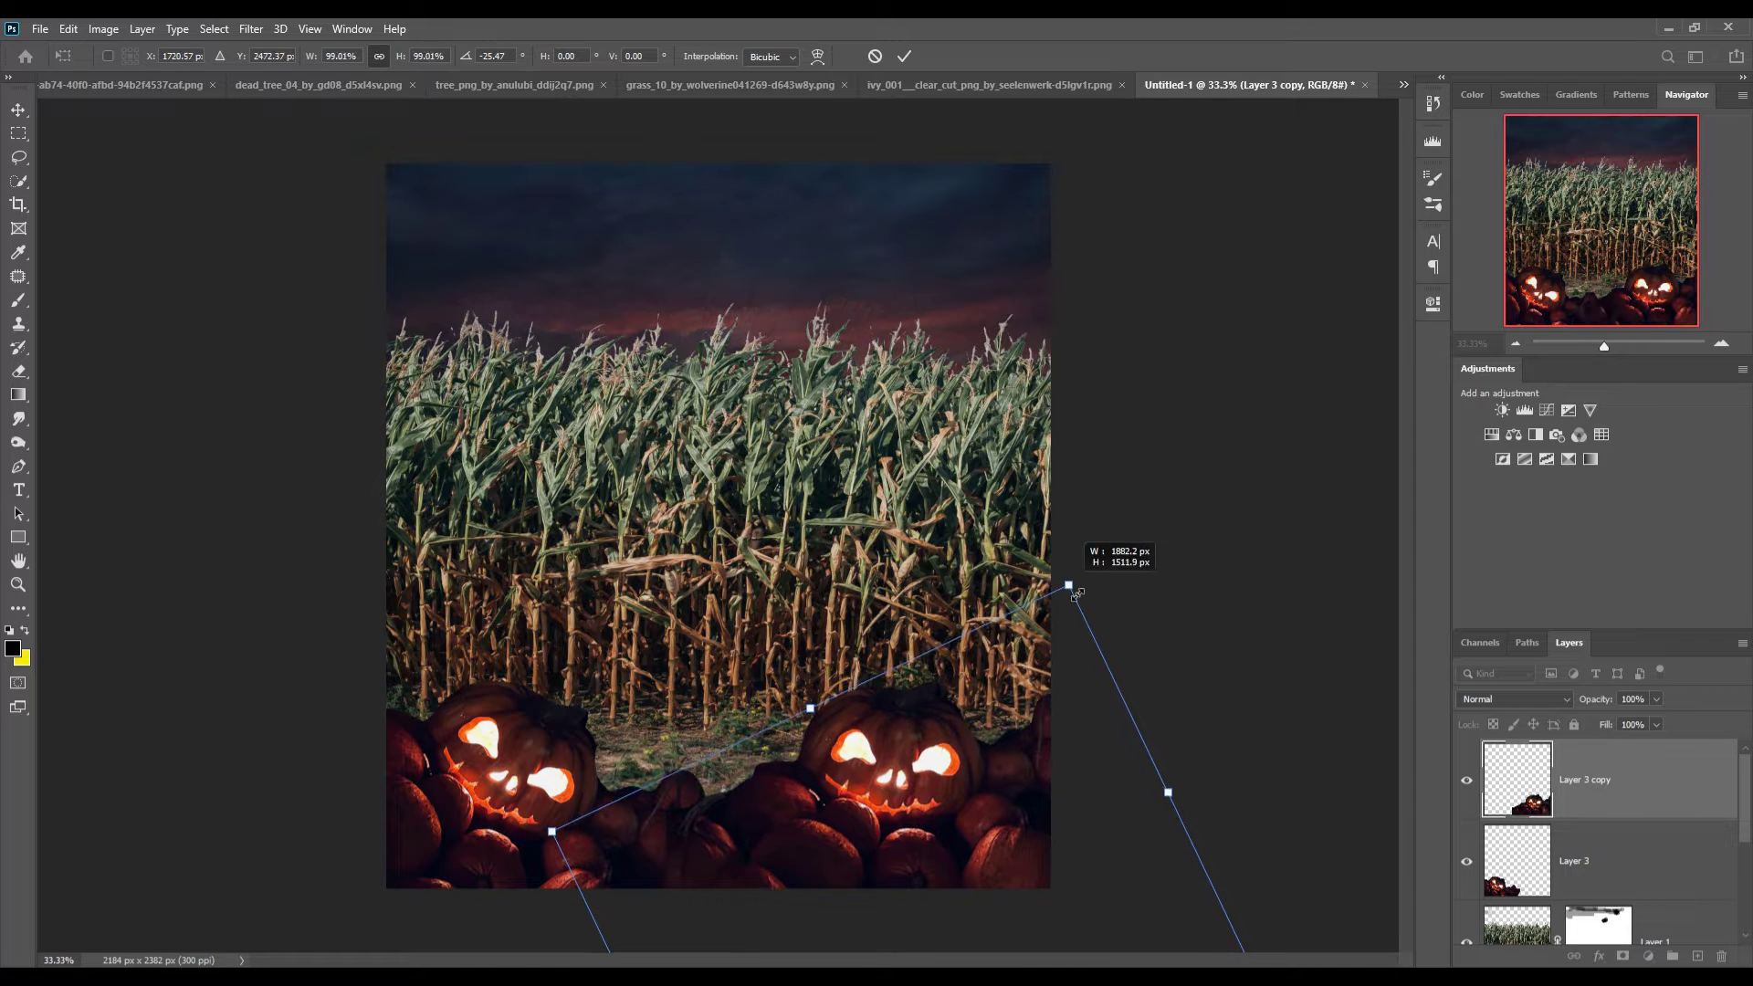
drag(988, 749, 1000, 739)
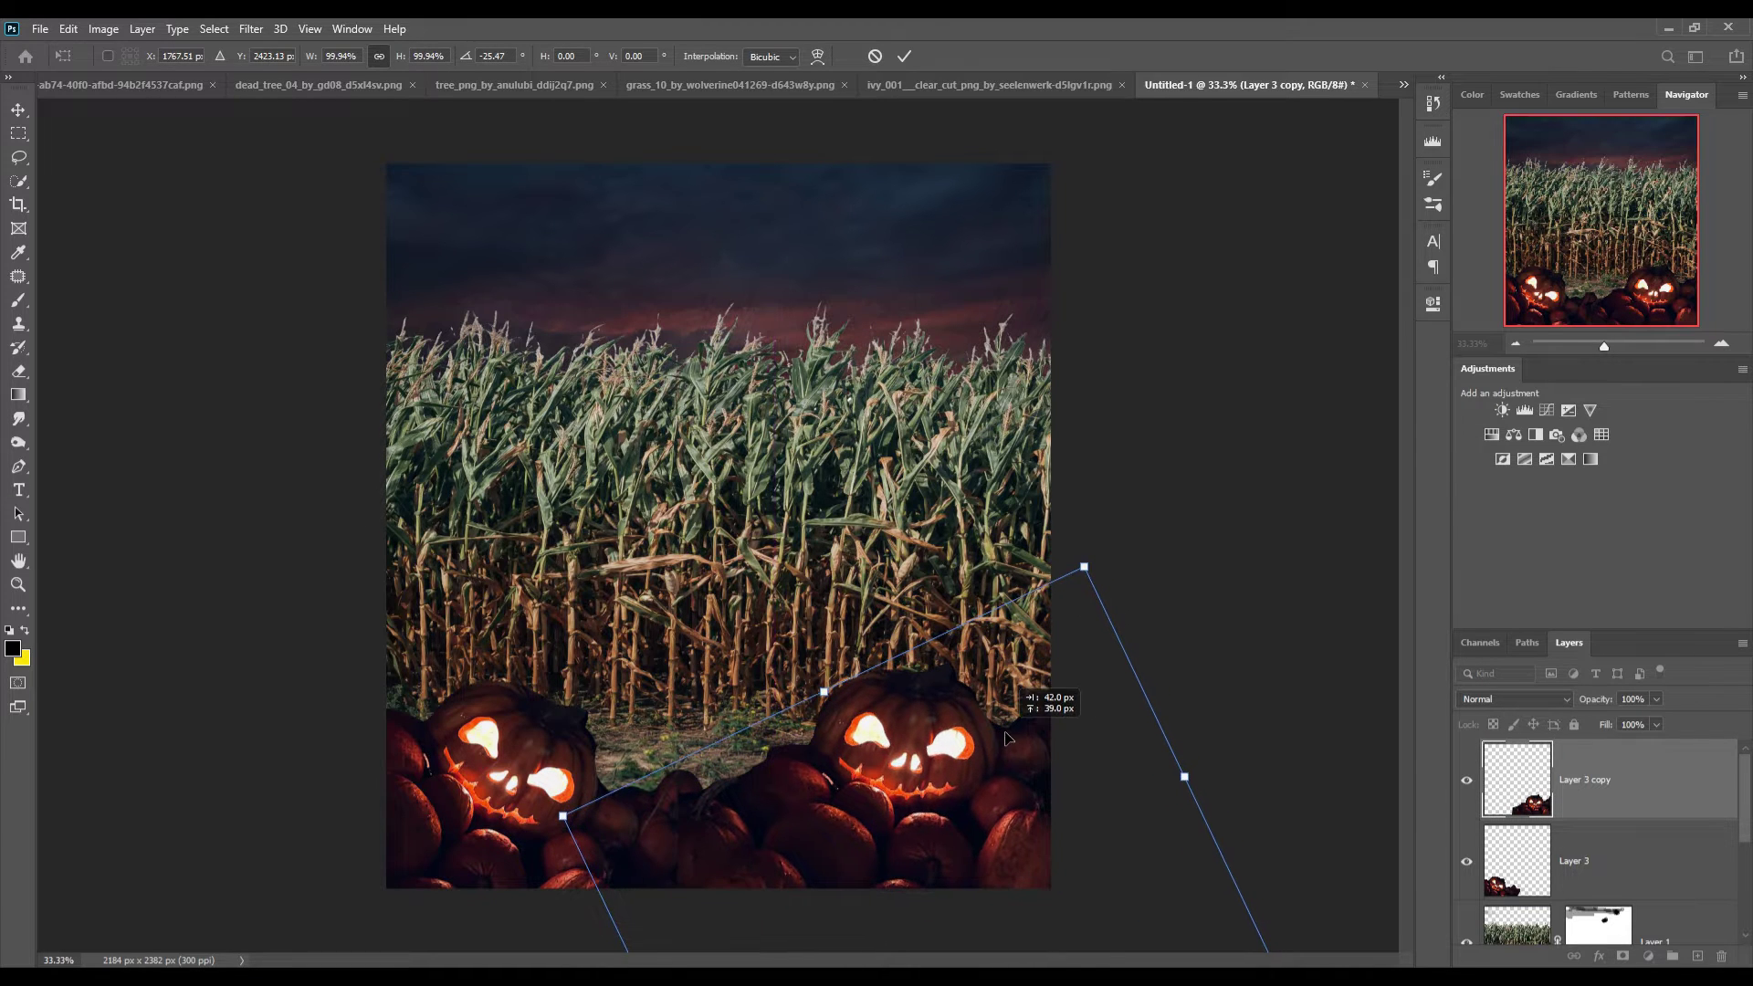
click(904, 55)
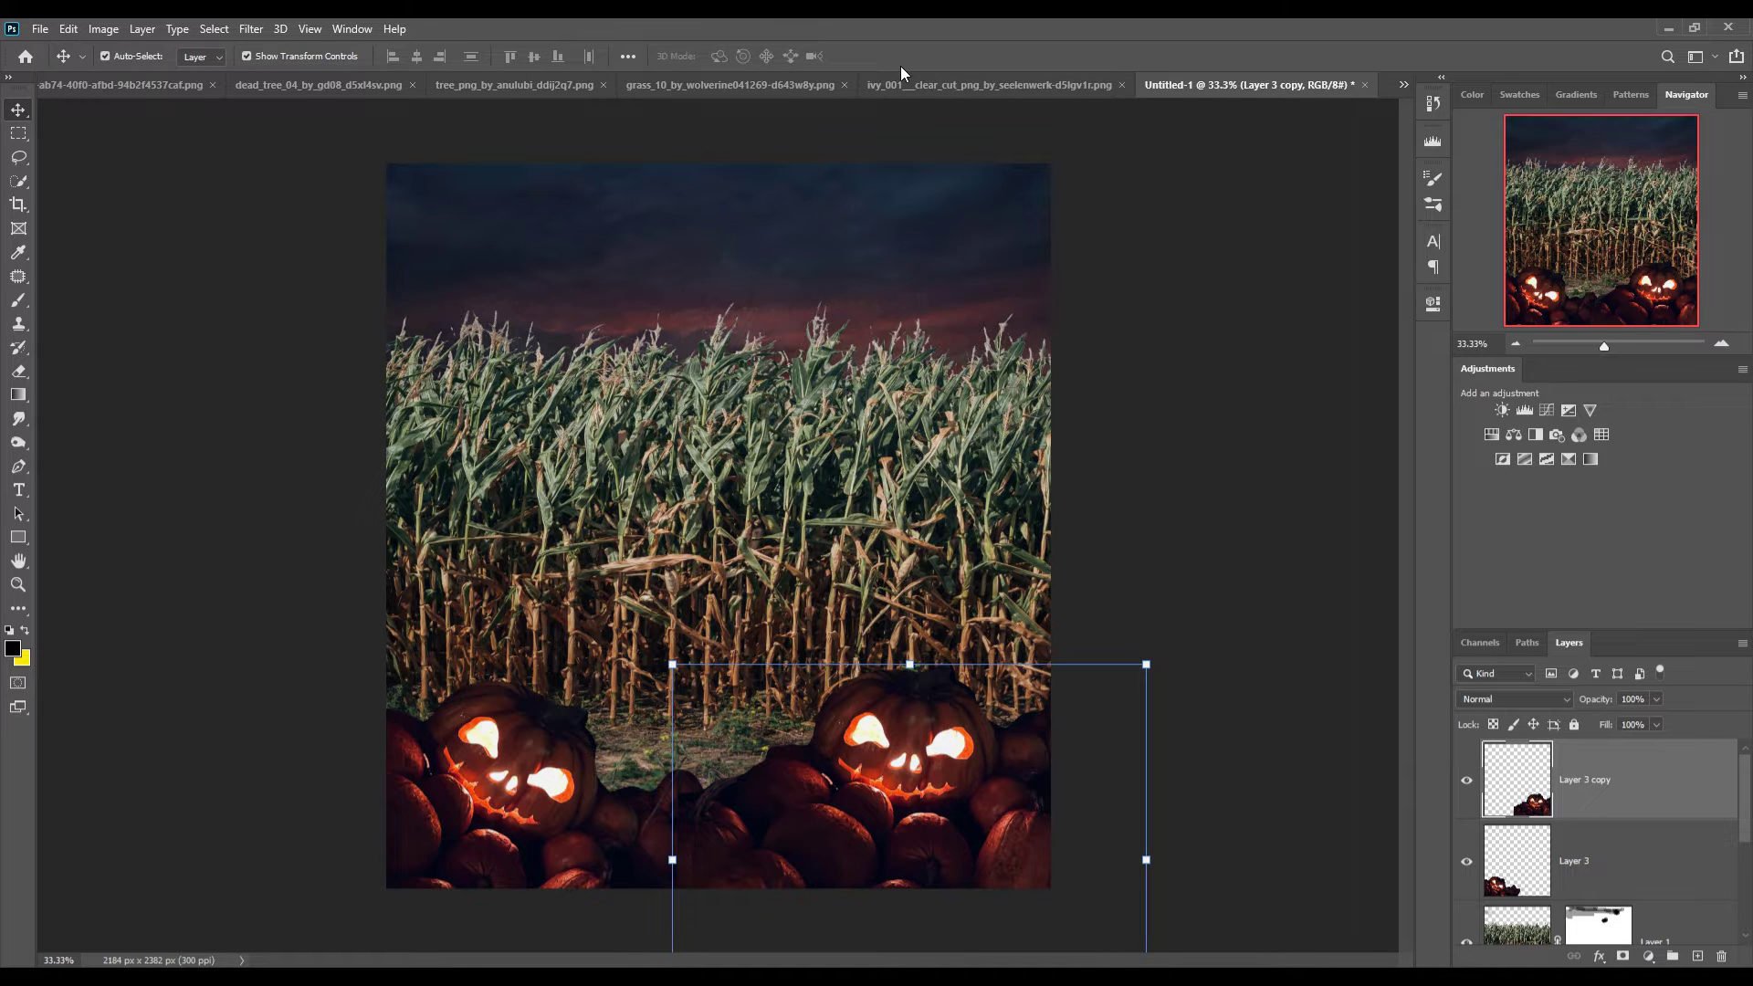
Mask Layer 3 copy, brushing black to hide pumpkins near bottom centre
click(1625, 957)
click(17, 302)
drag(687, 793, 683, 841)
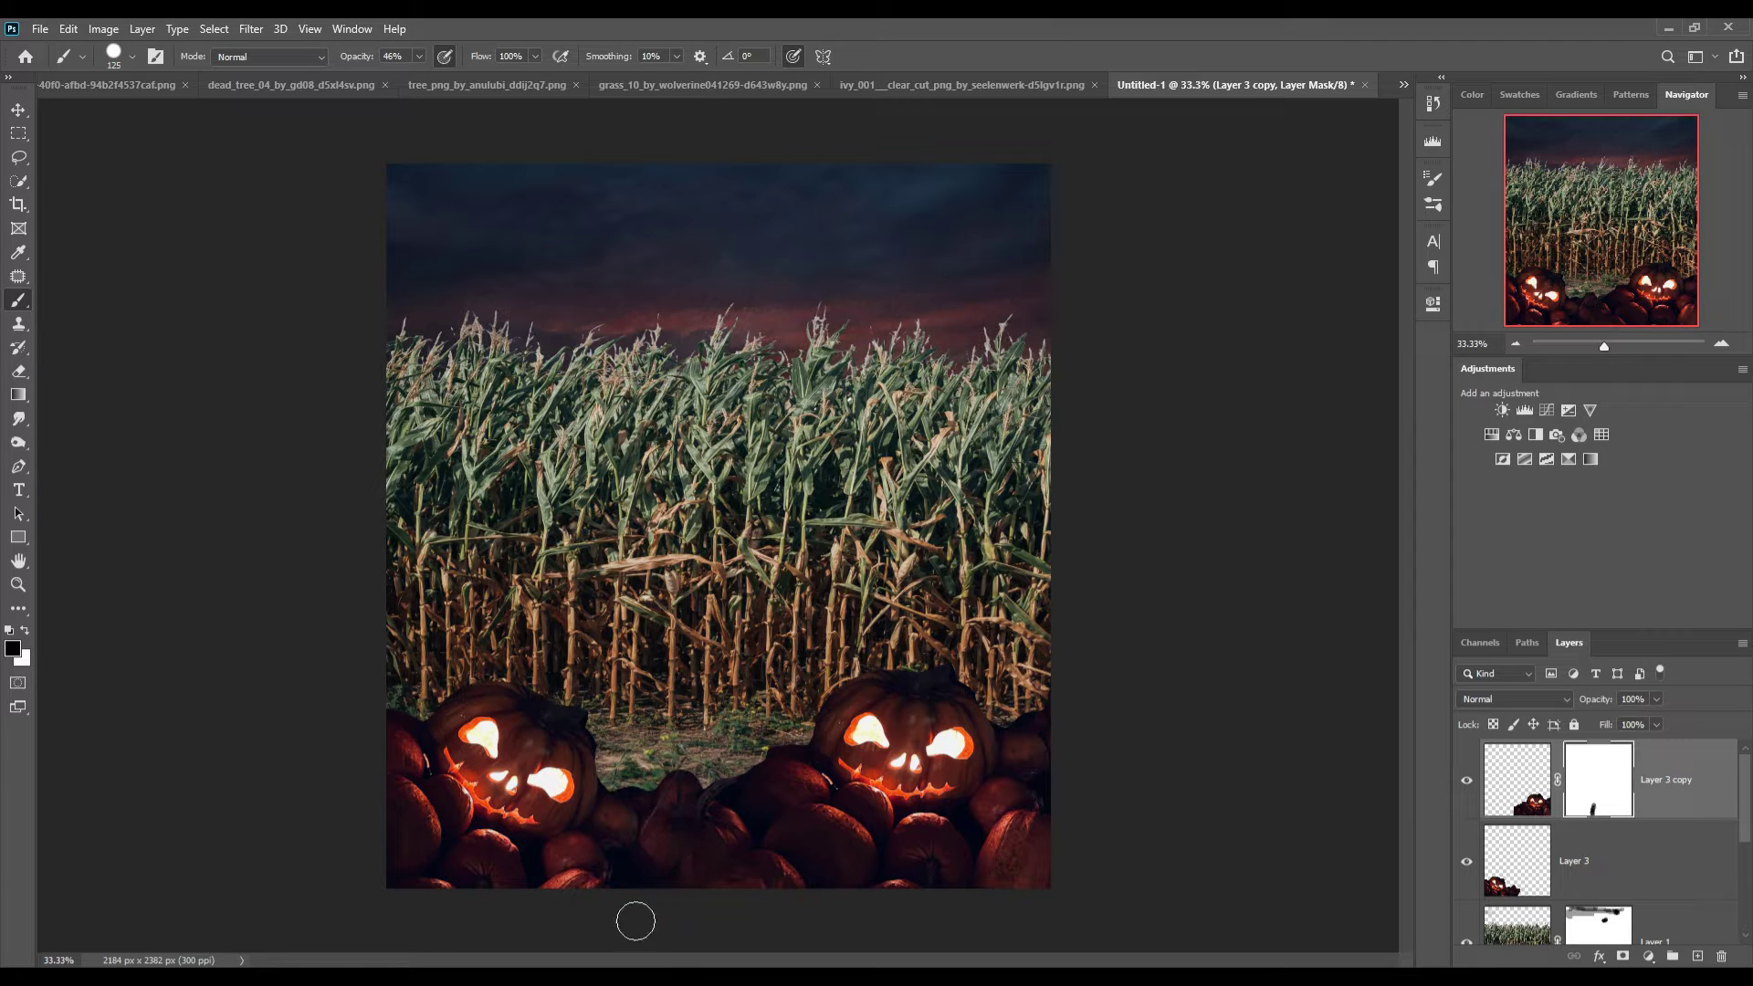
click(18, 110)
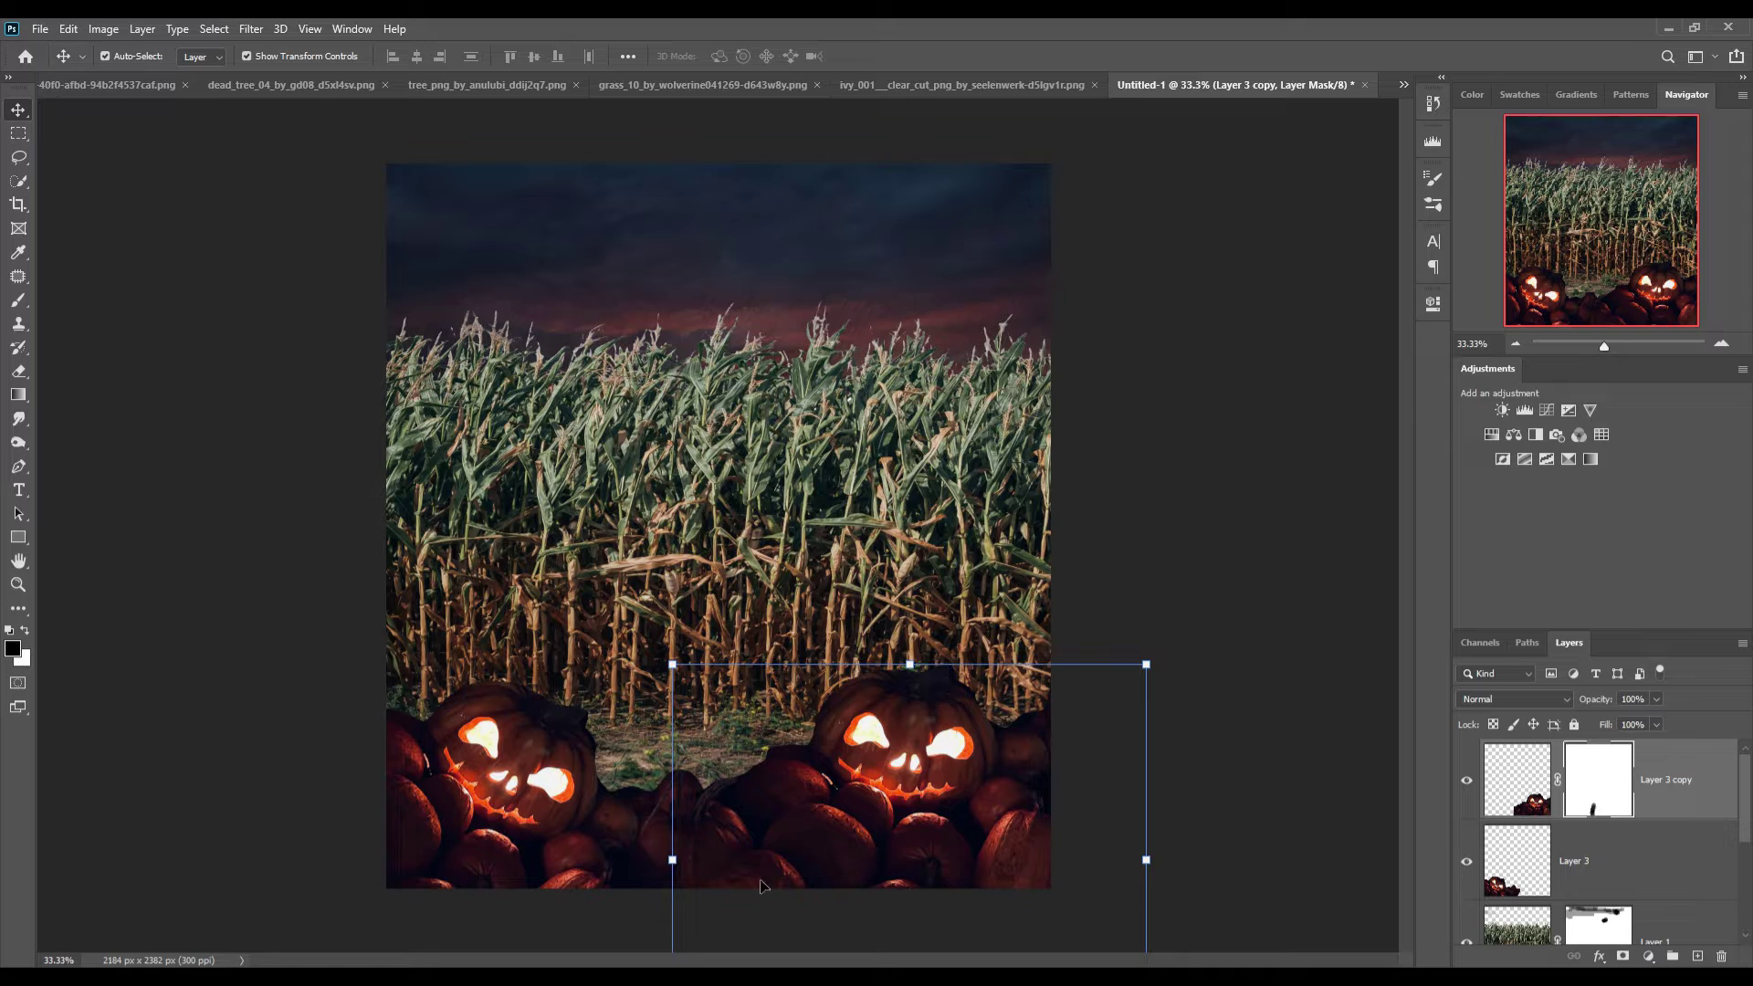
Bring in the cut-out man as Layer 4, scaled, centred and stacked below the pumpkins
click(554, 904)
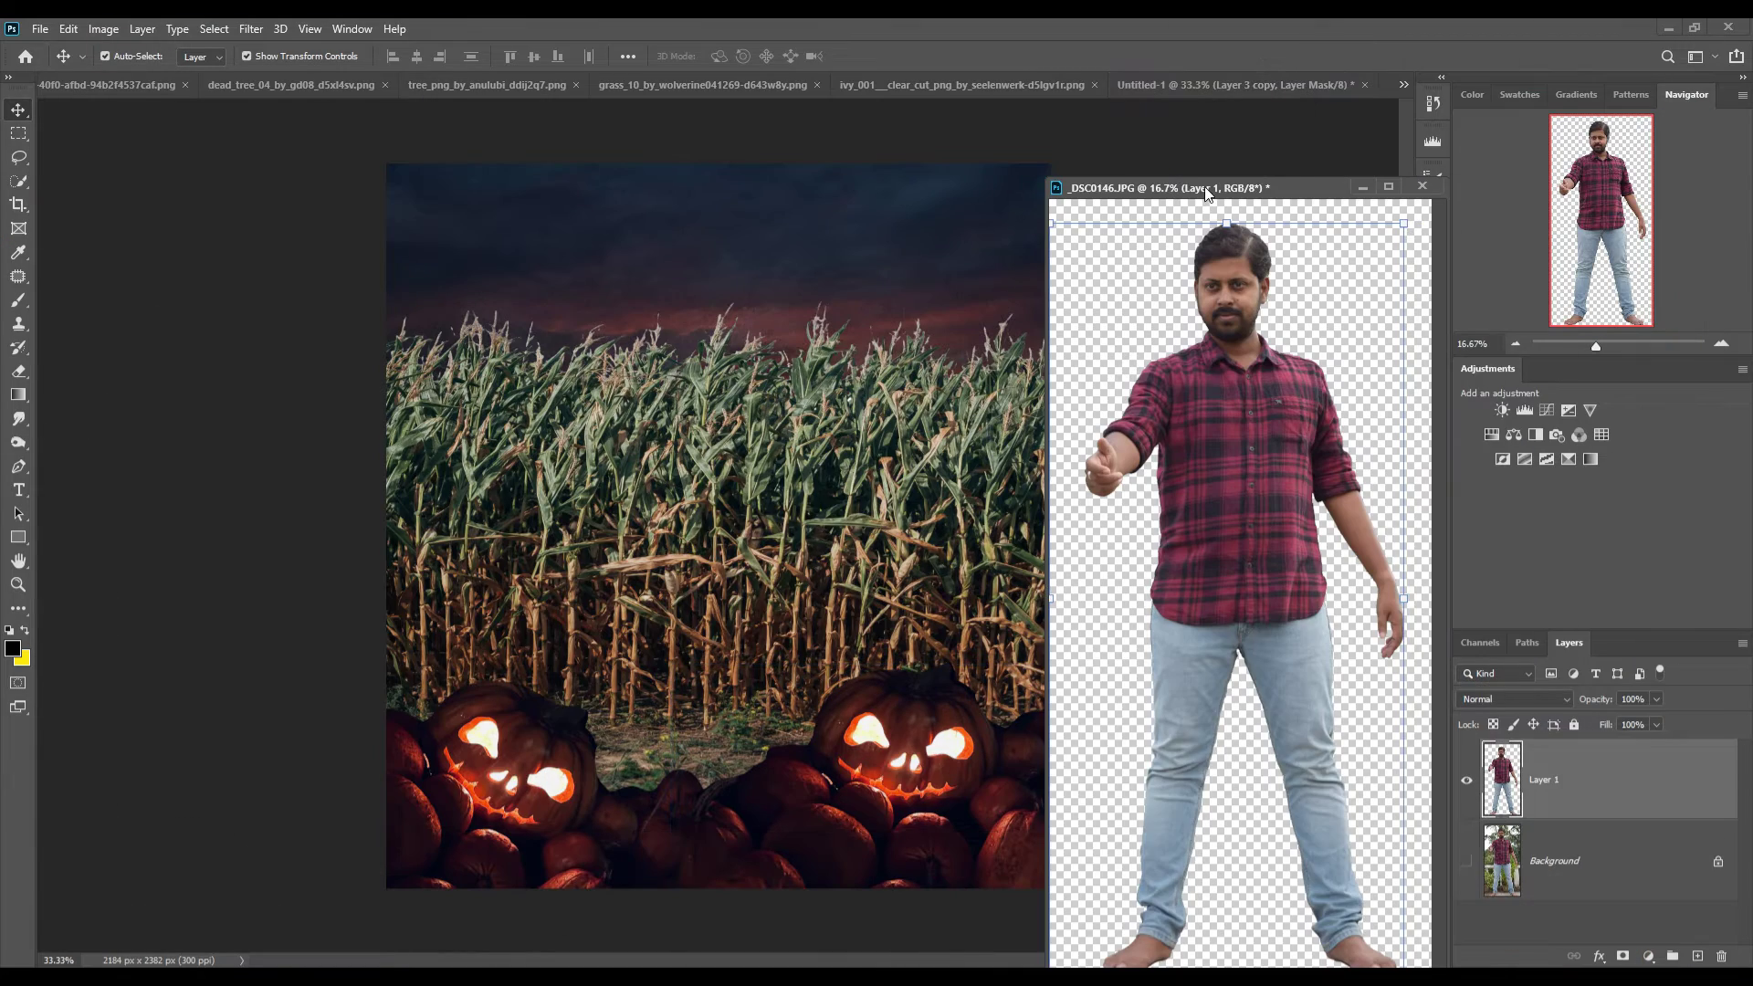
drag(1206, 192, 1318, 194)
drag(1351, 457, 776, 414)
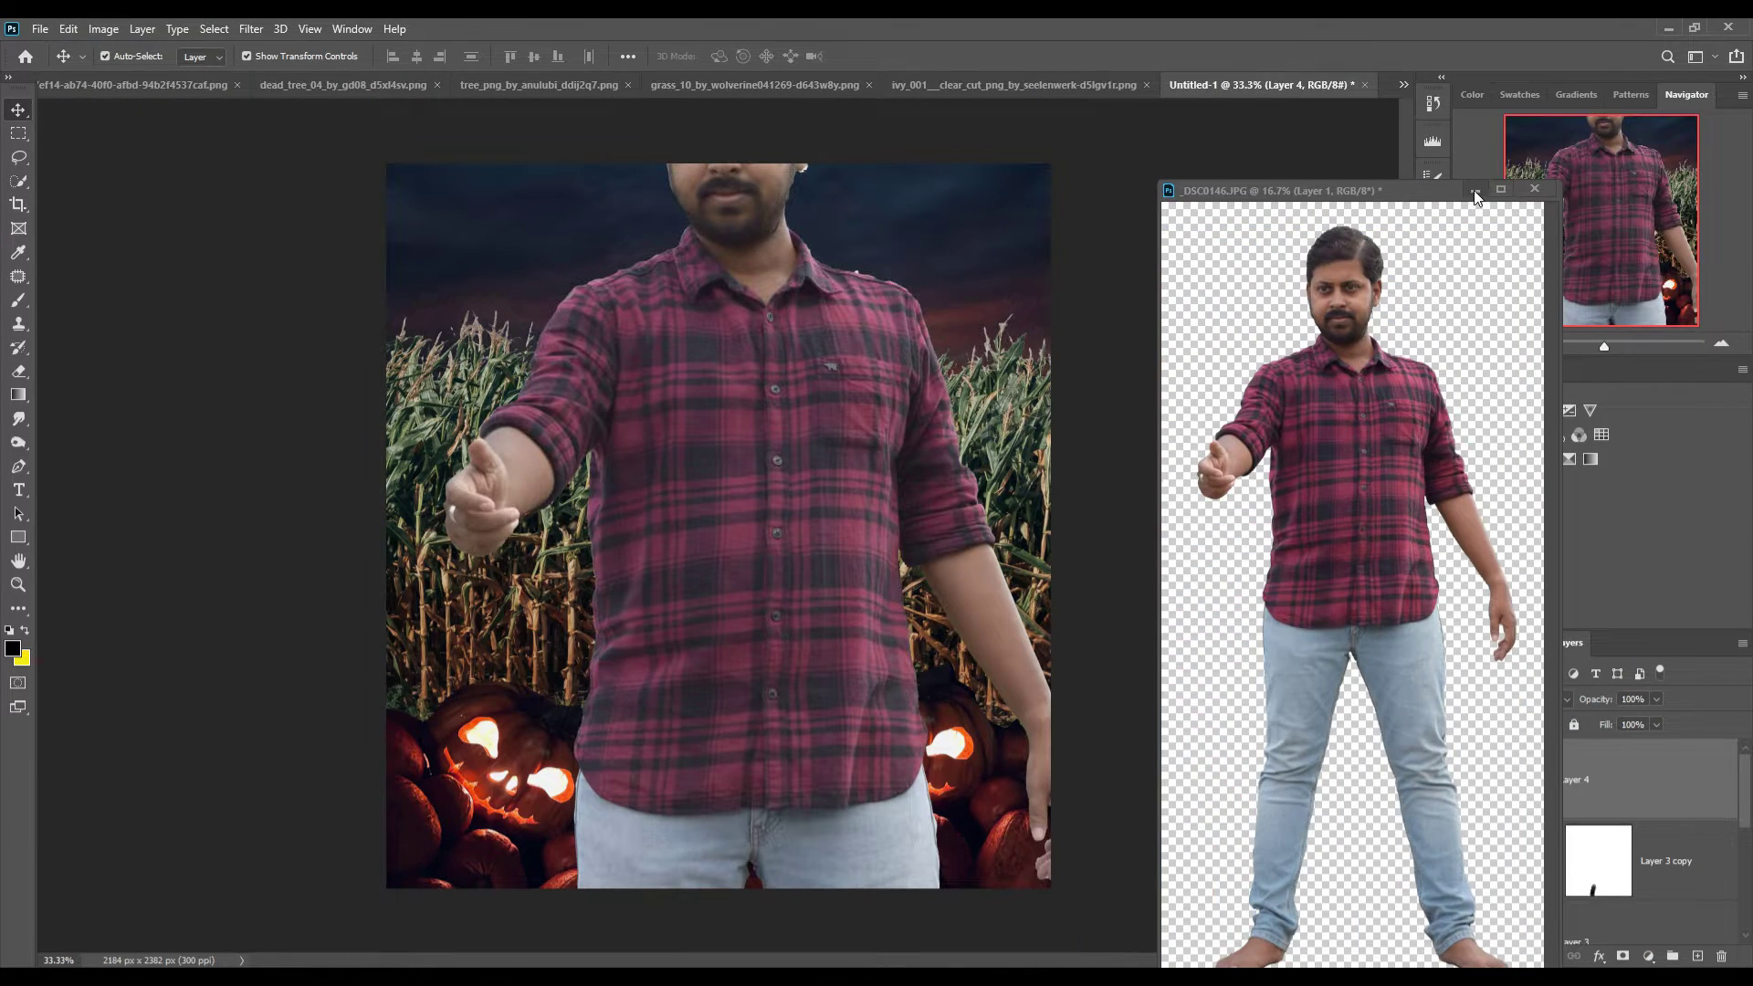
click(1475, 190)
mouse_move(1094, 768)
mouse_down()
mouse_move(649, 808)
mouse_move(708, 580)
mouse_up()
click(904, 56)
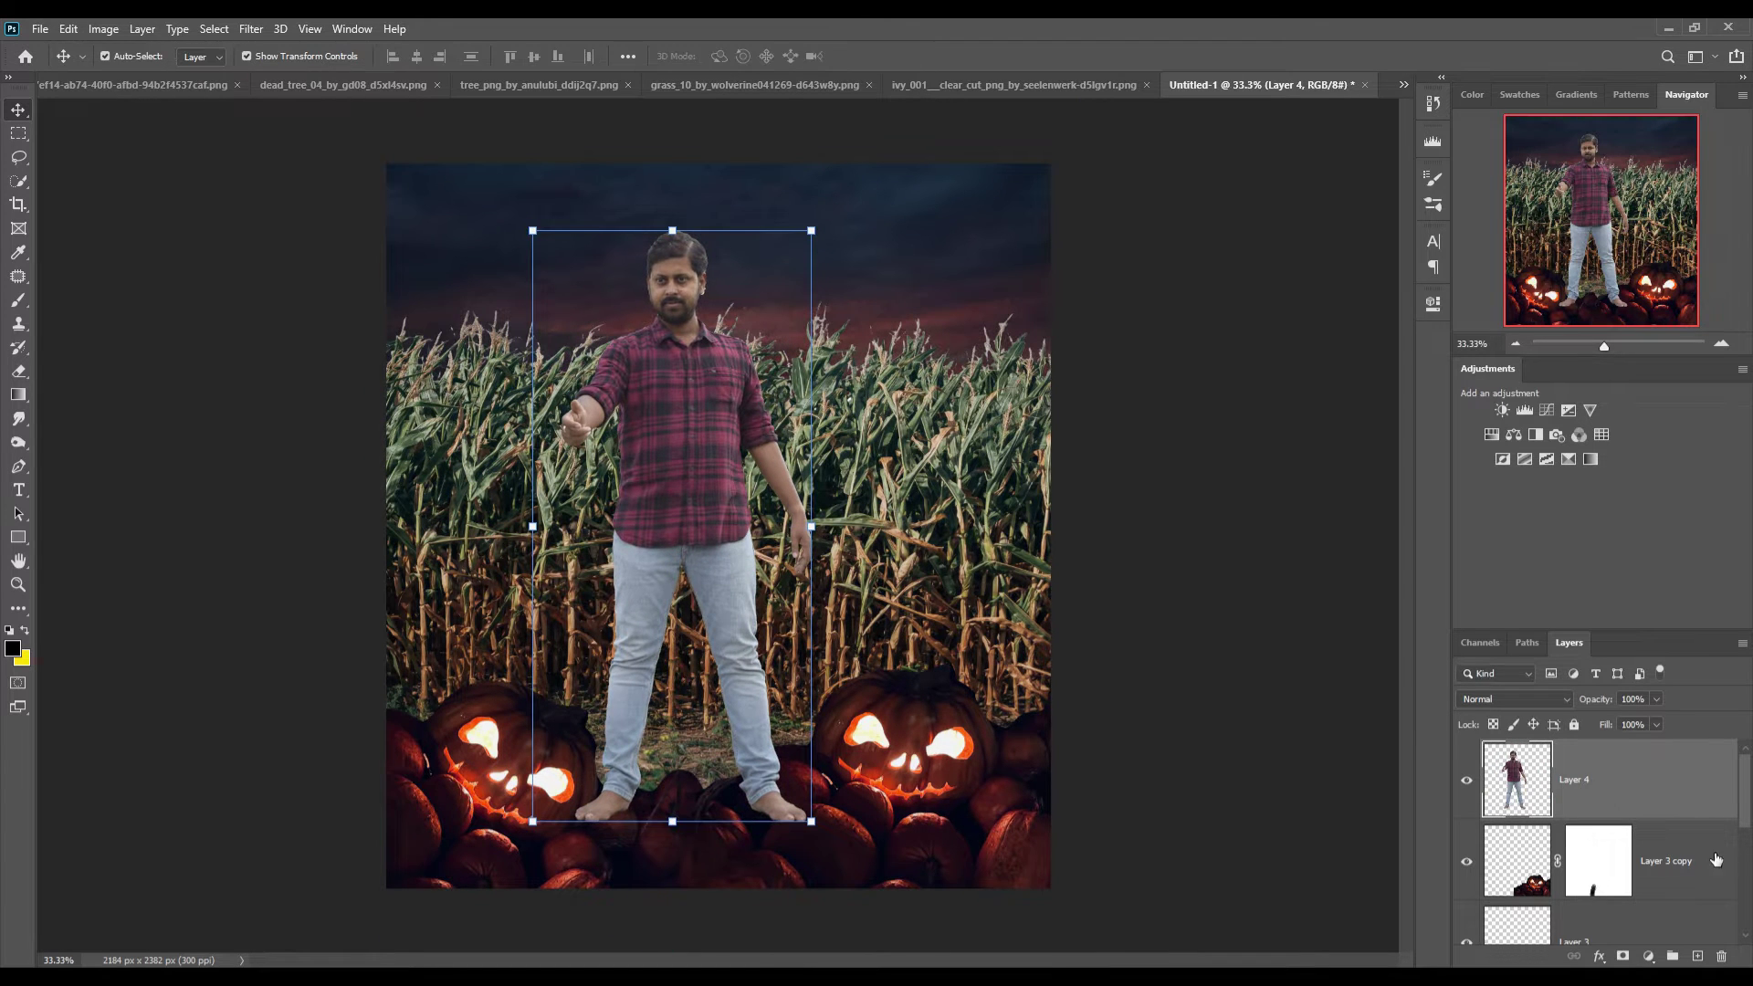
drag(1680, 817, 1688, 877)
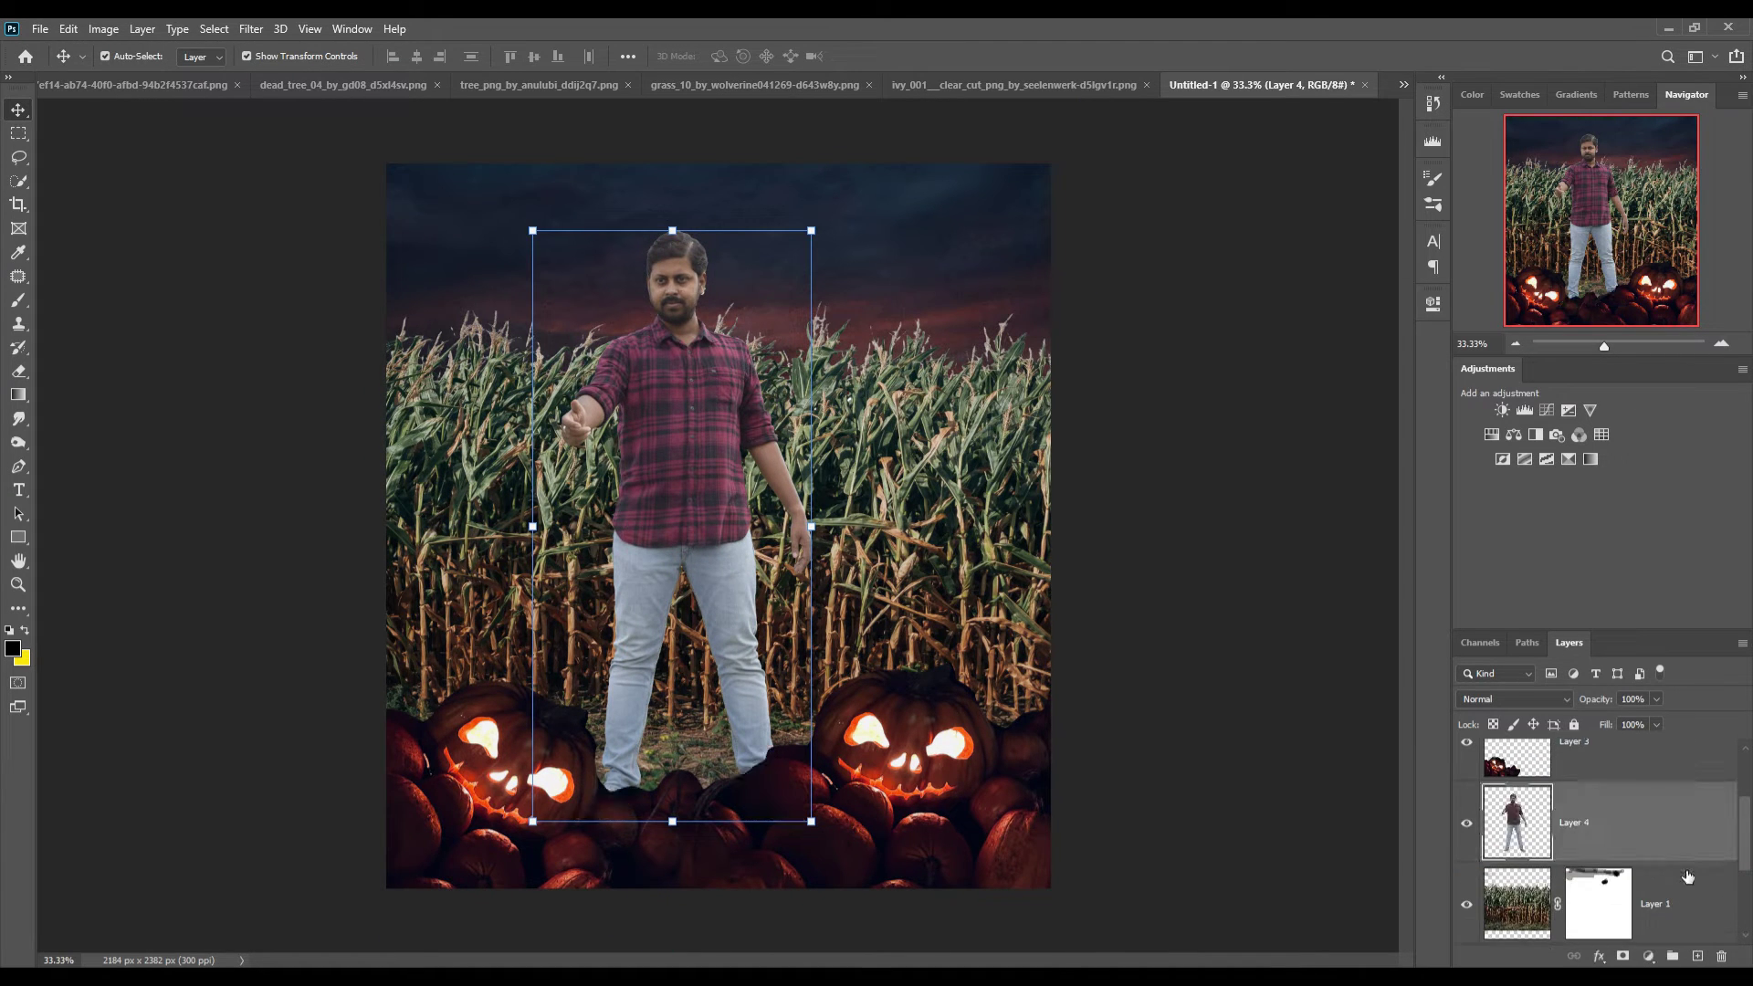
Shrink the man further to about 89.6% and fine-tune his position
drag(680, 402, 700, 410)
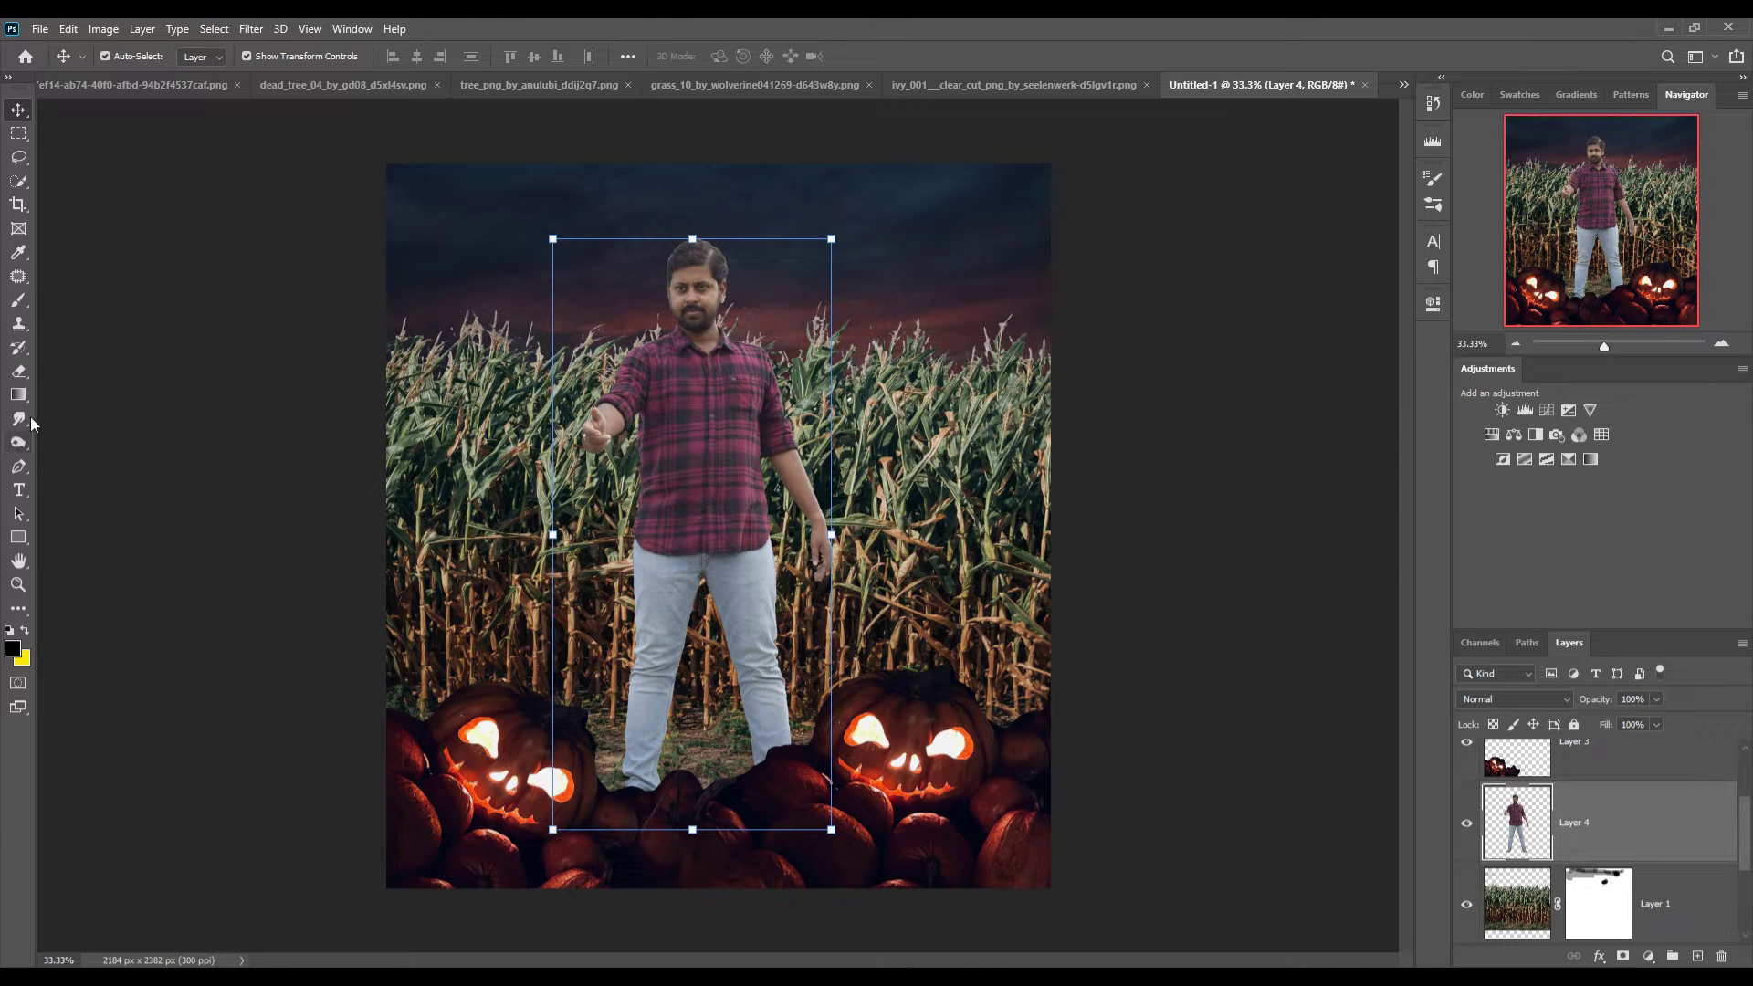
click(840, 246)
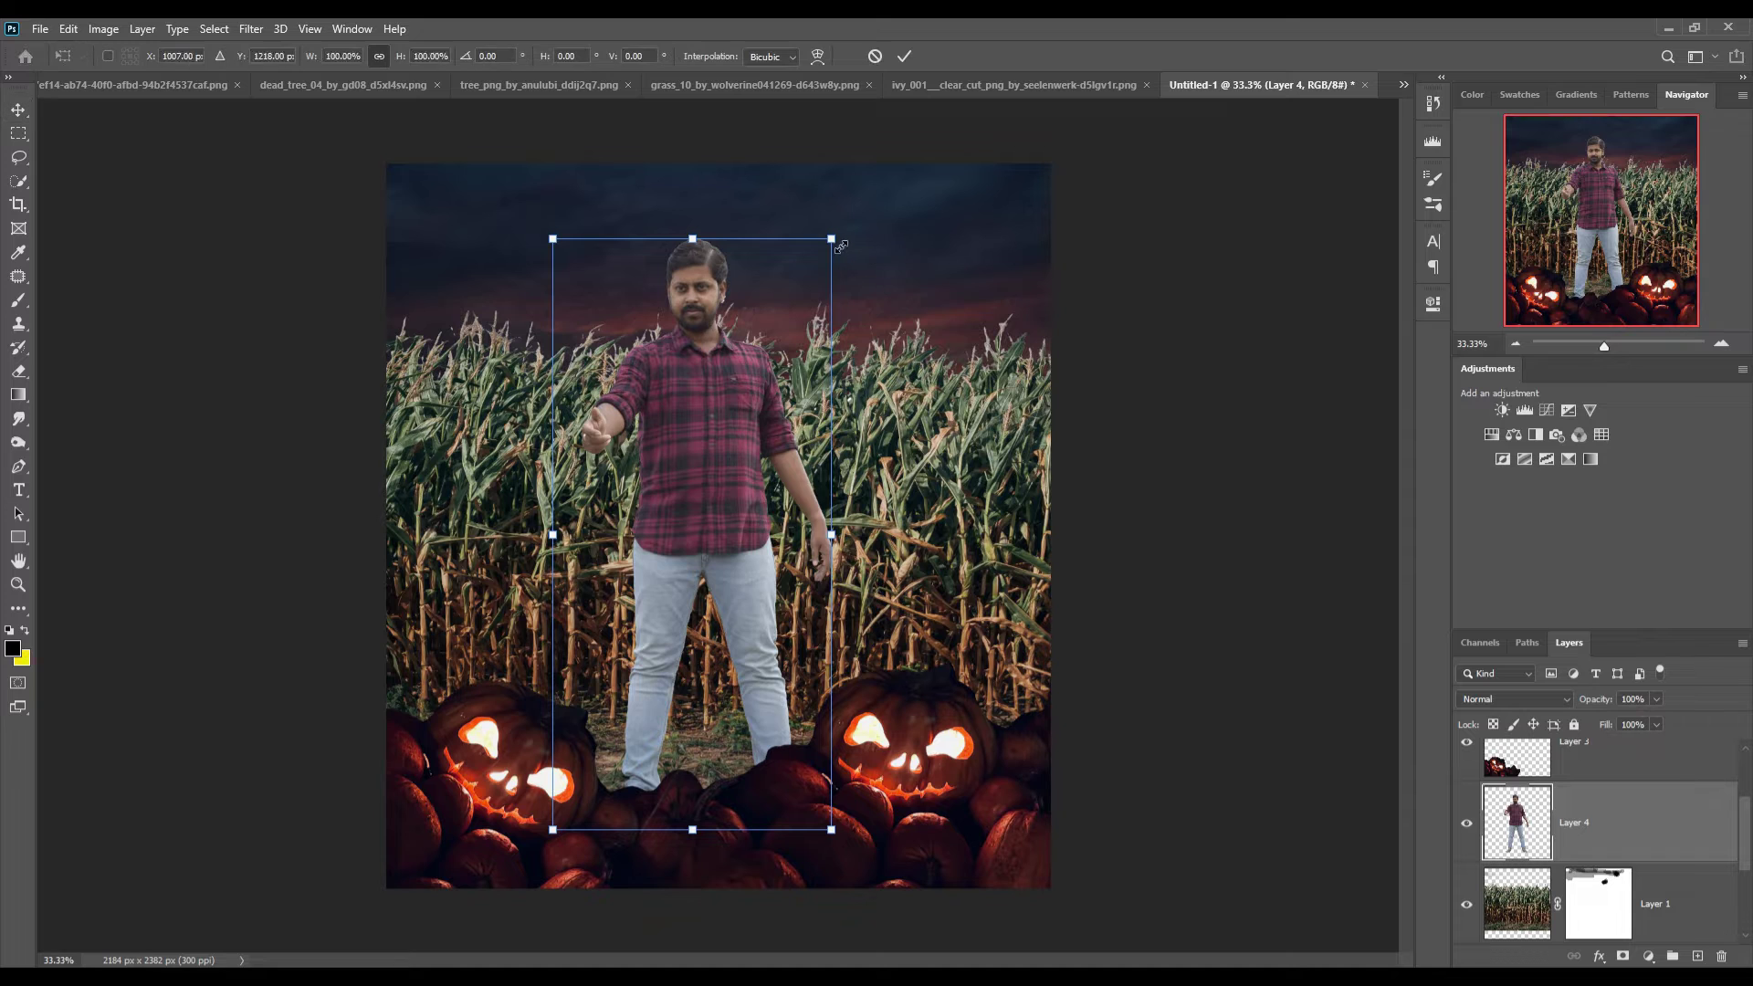
mouse_move(831, 239)
mouse_down()
mouse_move(786, 409)
mouse_move(869, 334)
mouse_up()
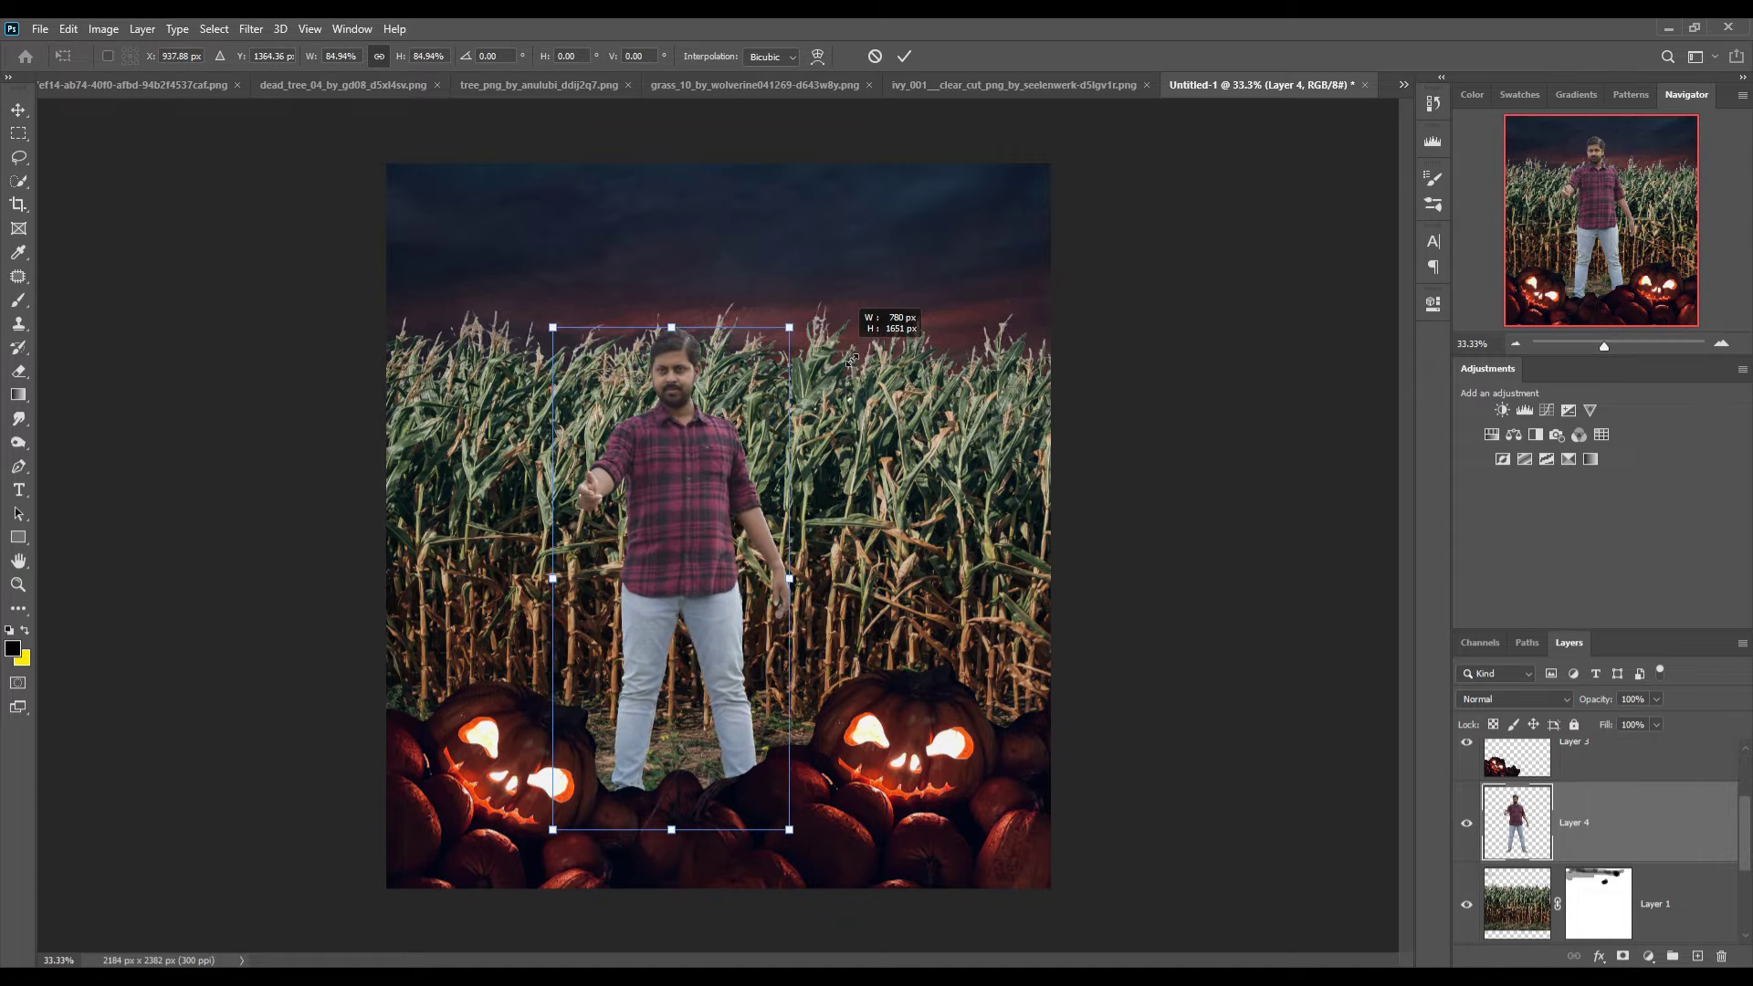
drag(714, 504, 721, 493)
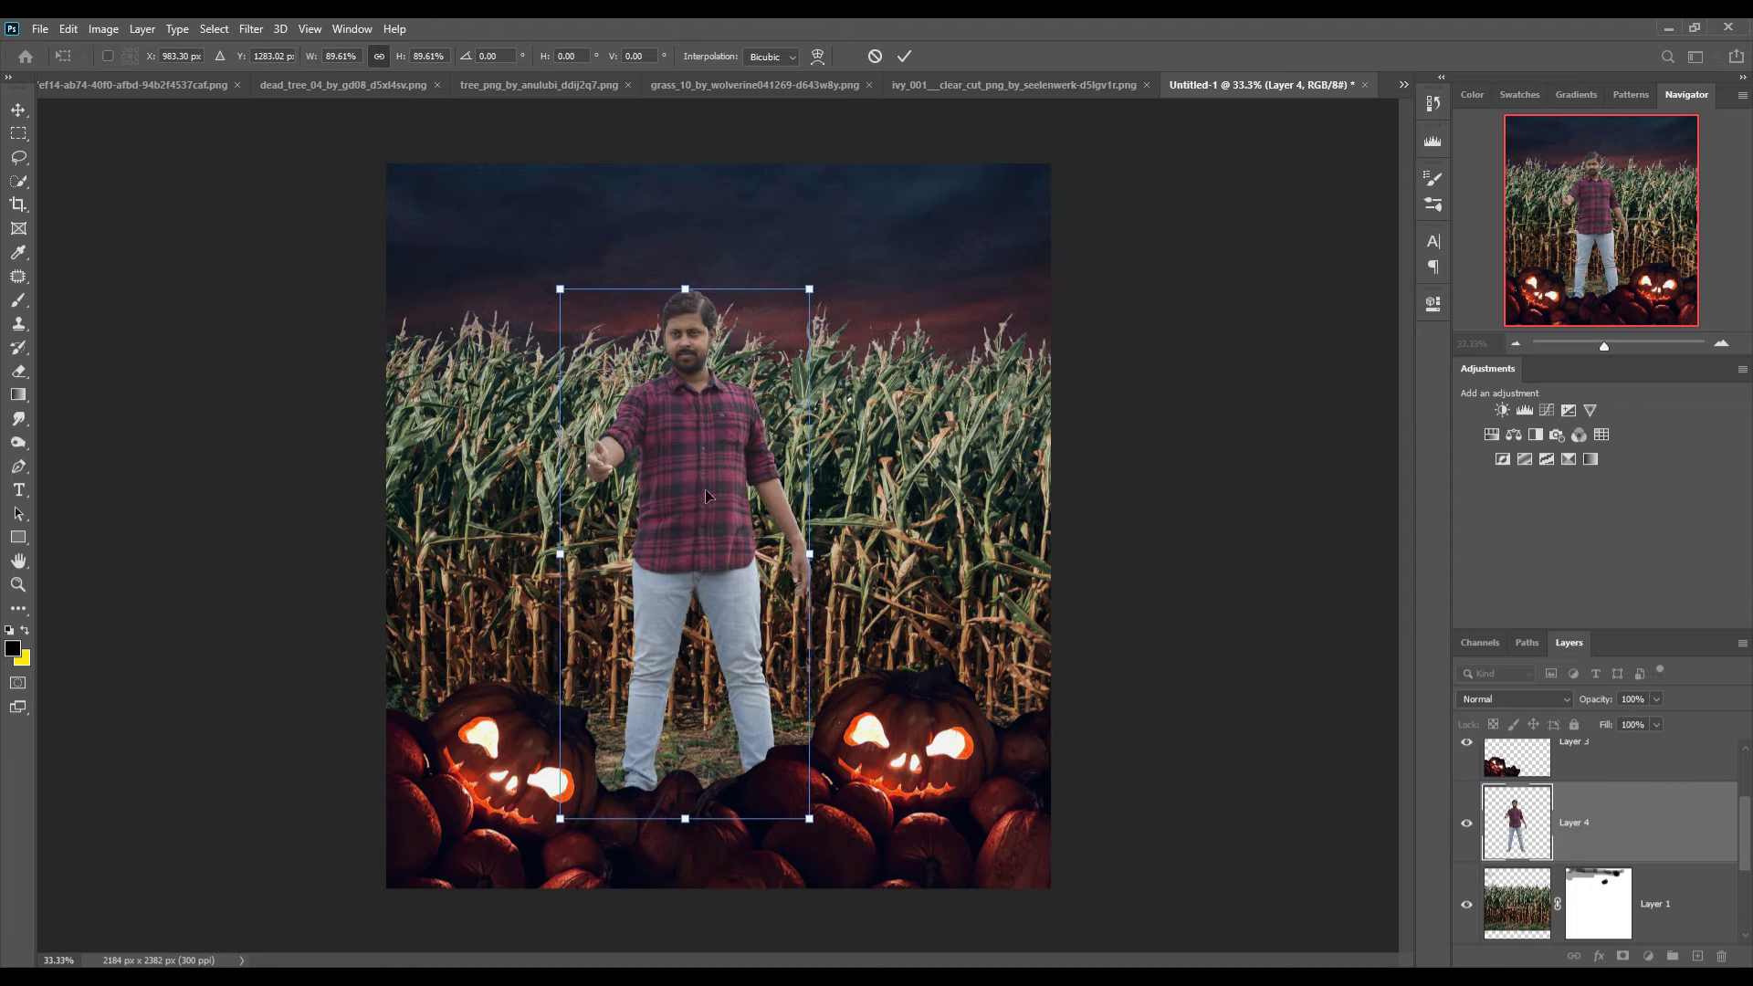
click(908, 57)
With the Background selected, crop-extend the canvas upward to 2184 × 2670 px
scroll(1683, 852, down, 2)
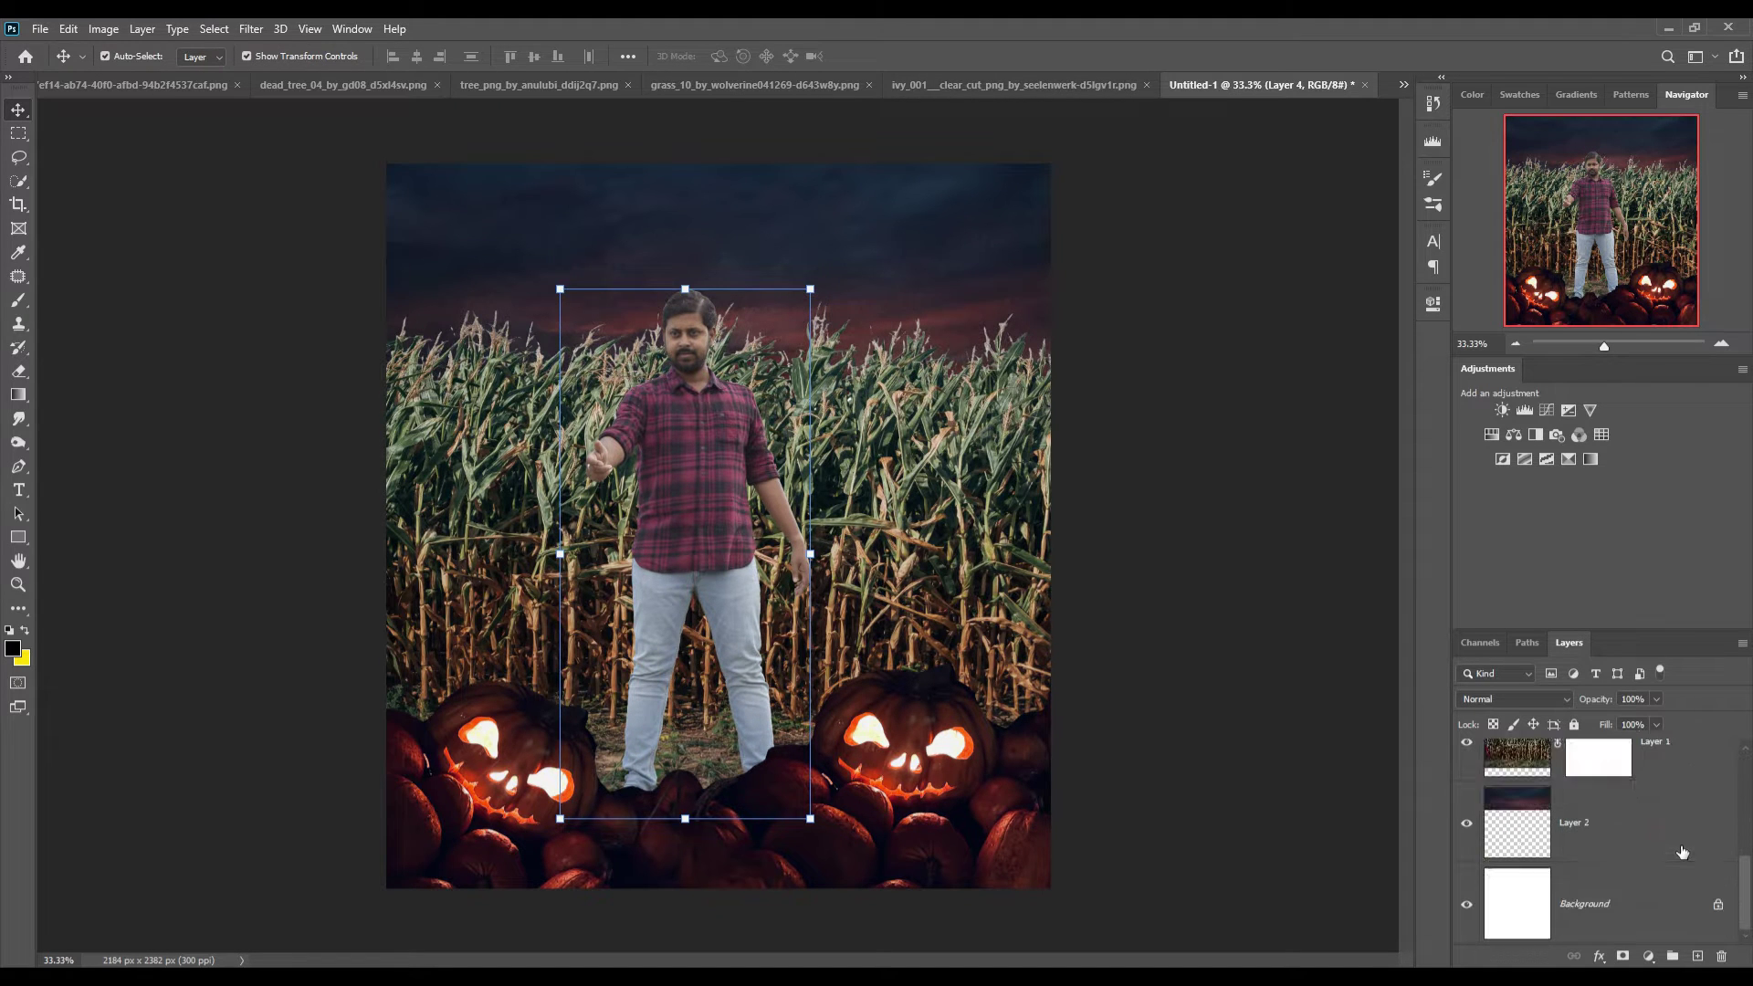
click(1626, 904)
key(c)
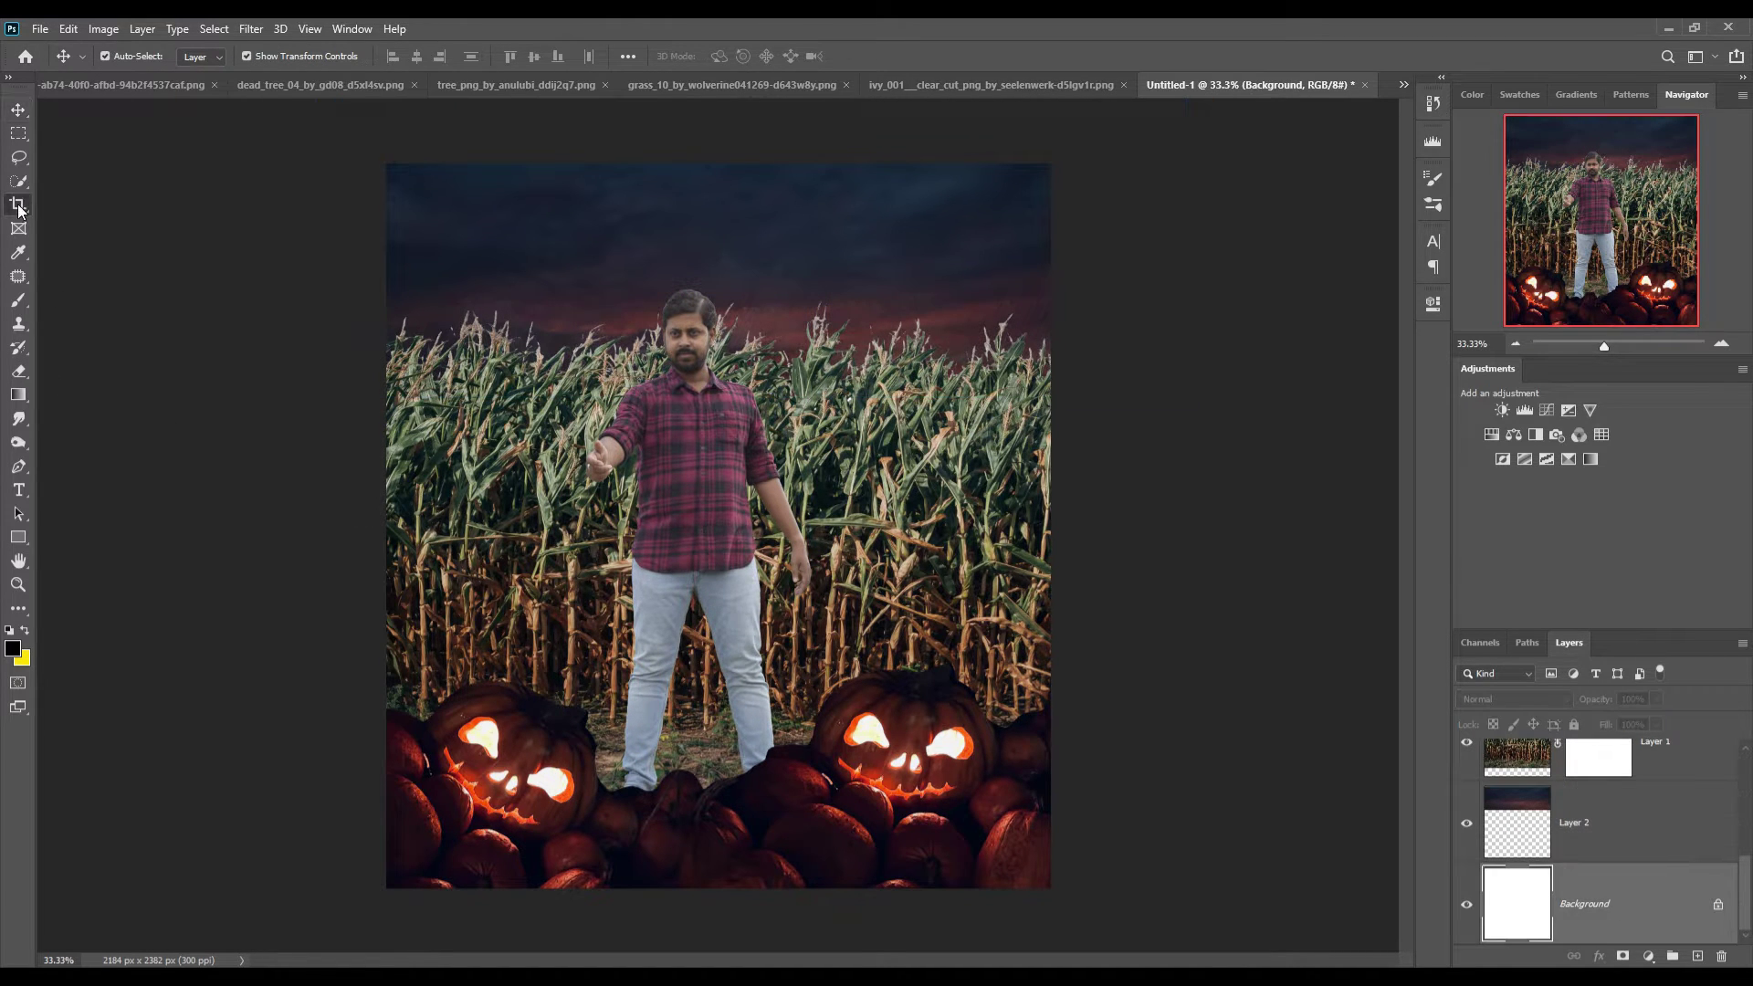
drag(718, 179, 724, 126)
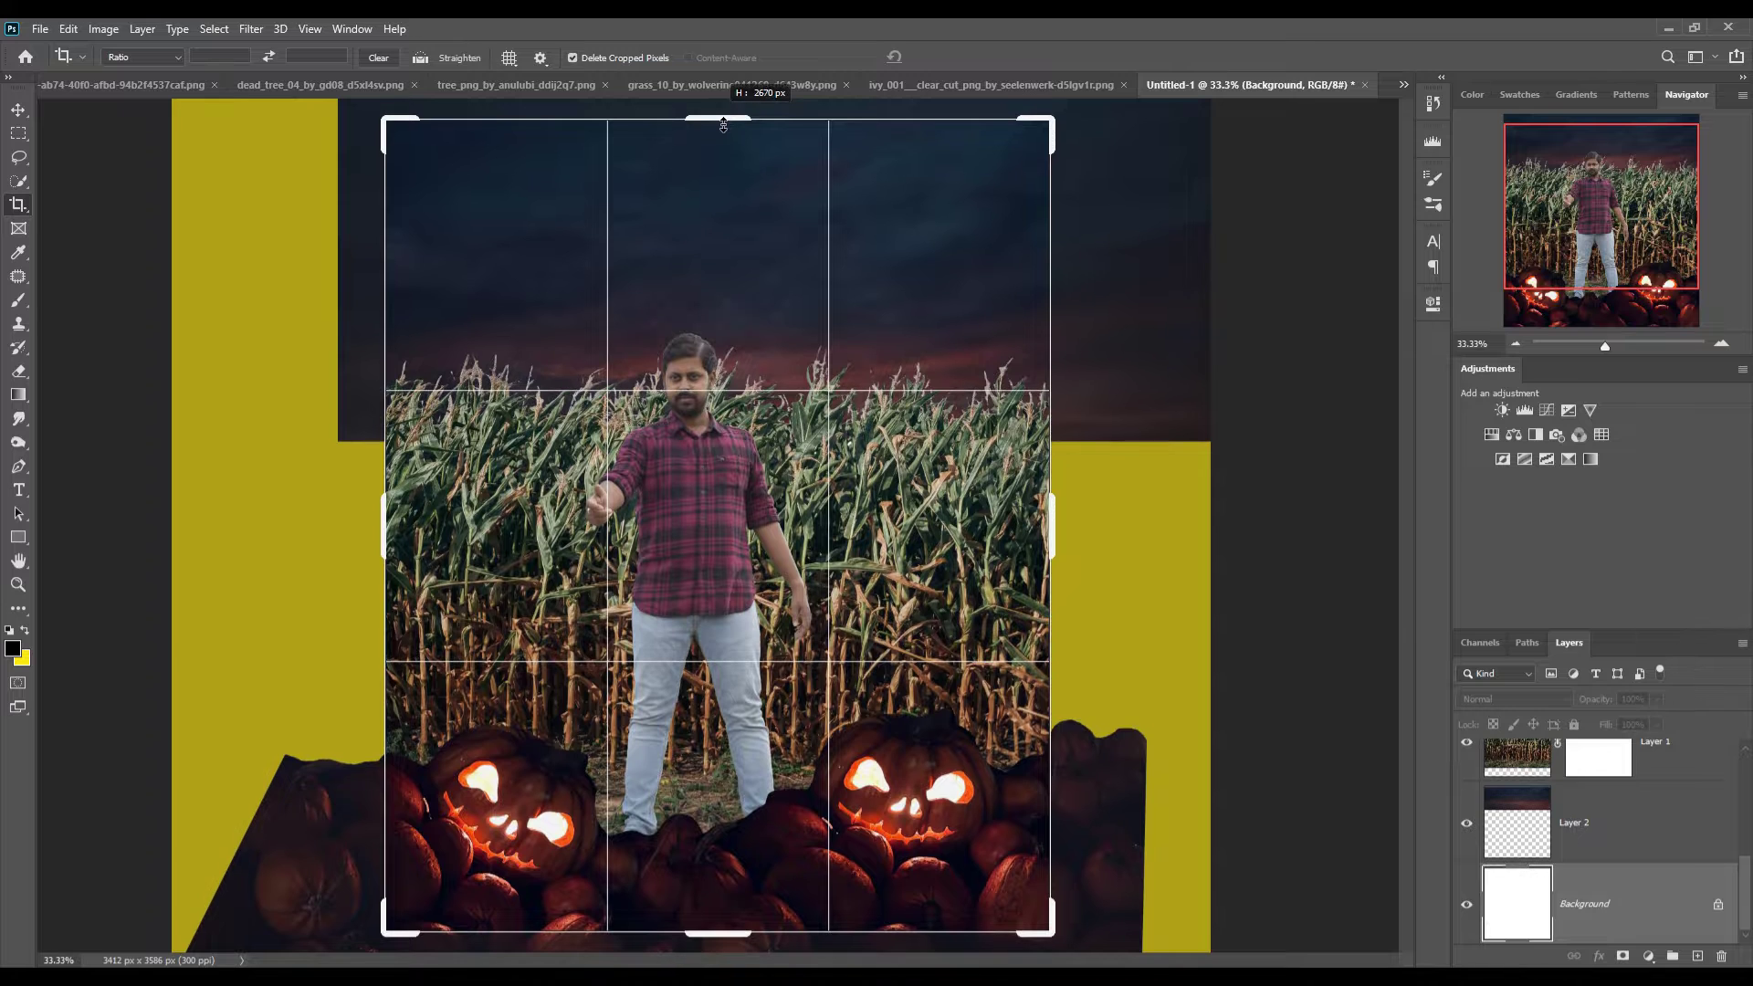
click(956, 58)
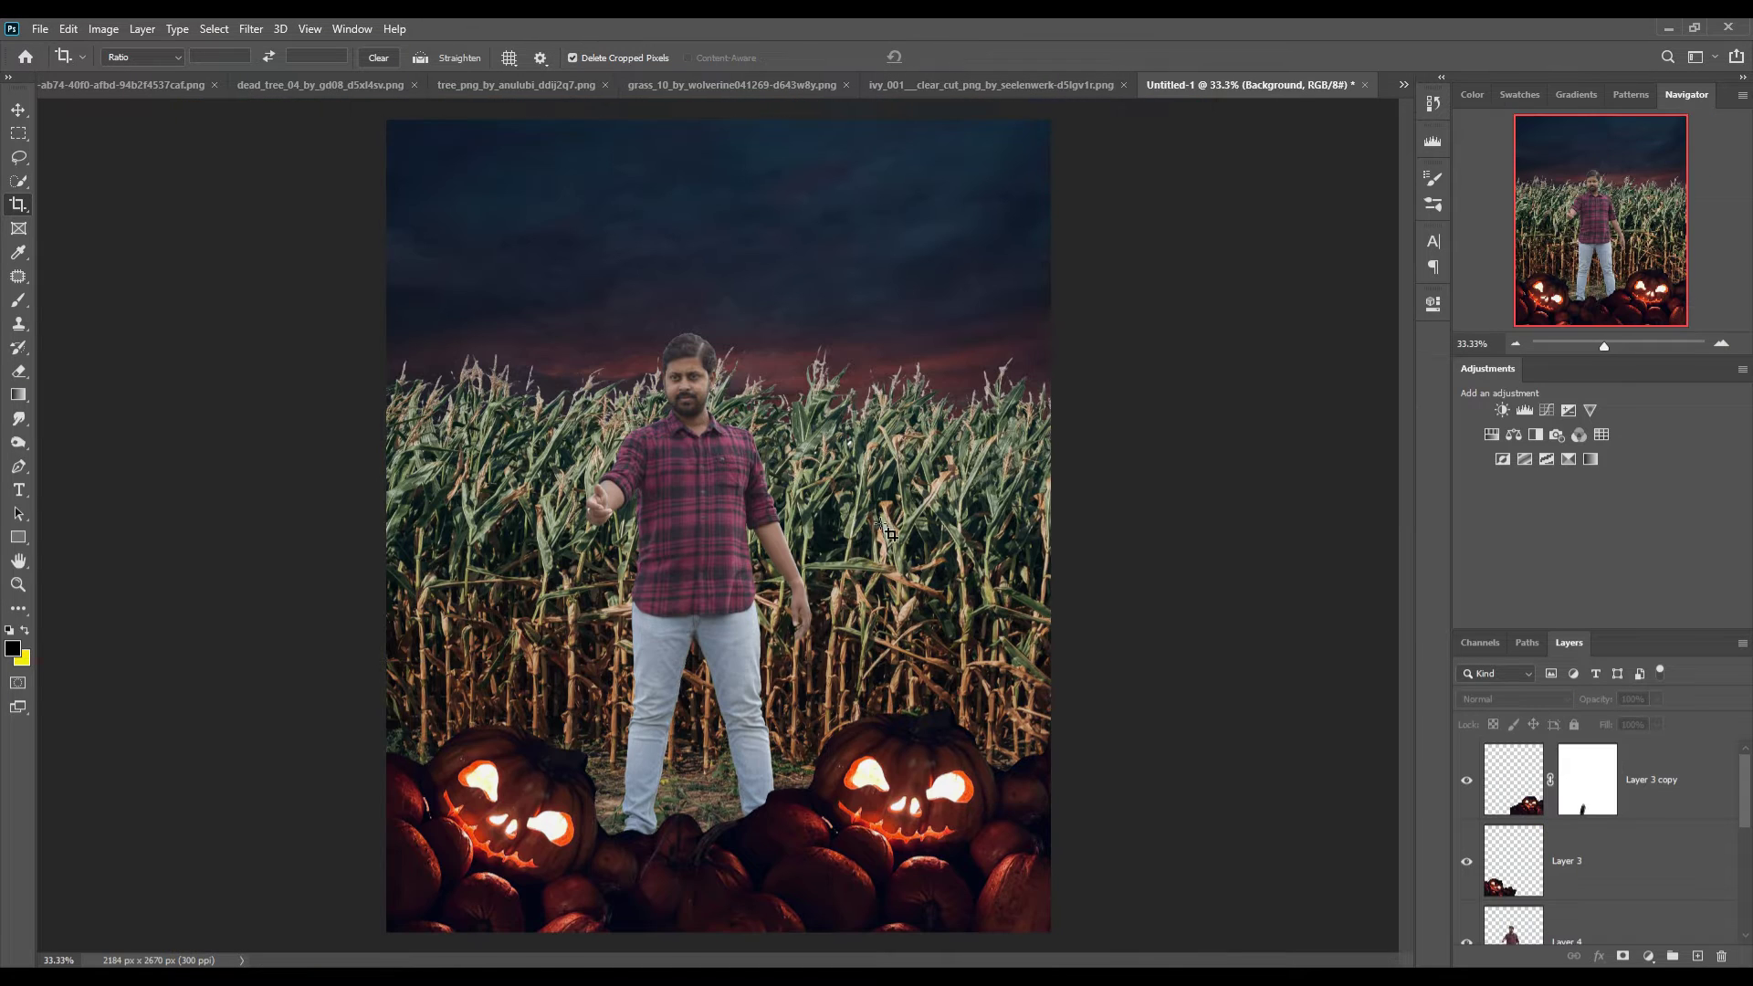
click(18, 111)
Stretch the cornfield layer upward into the new canvas space
click(742, 225)
drag(735, 213, 742, 25)
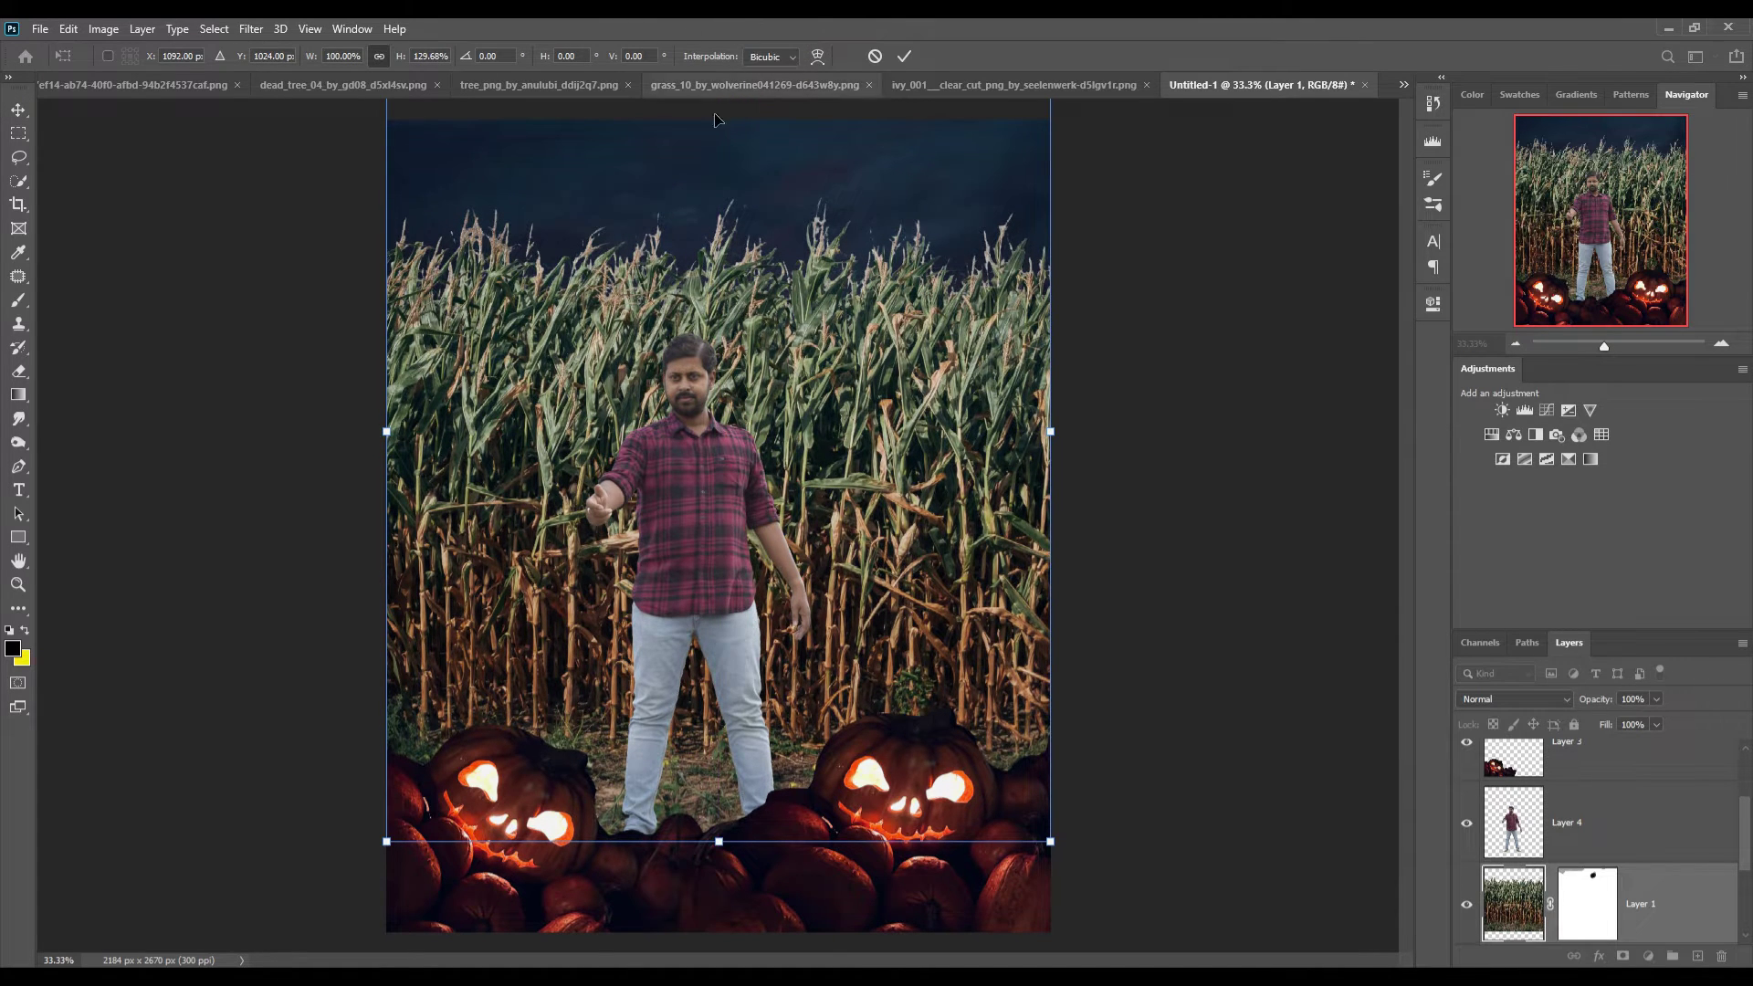
key(ctrl+minus)
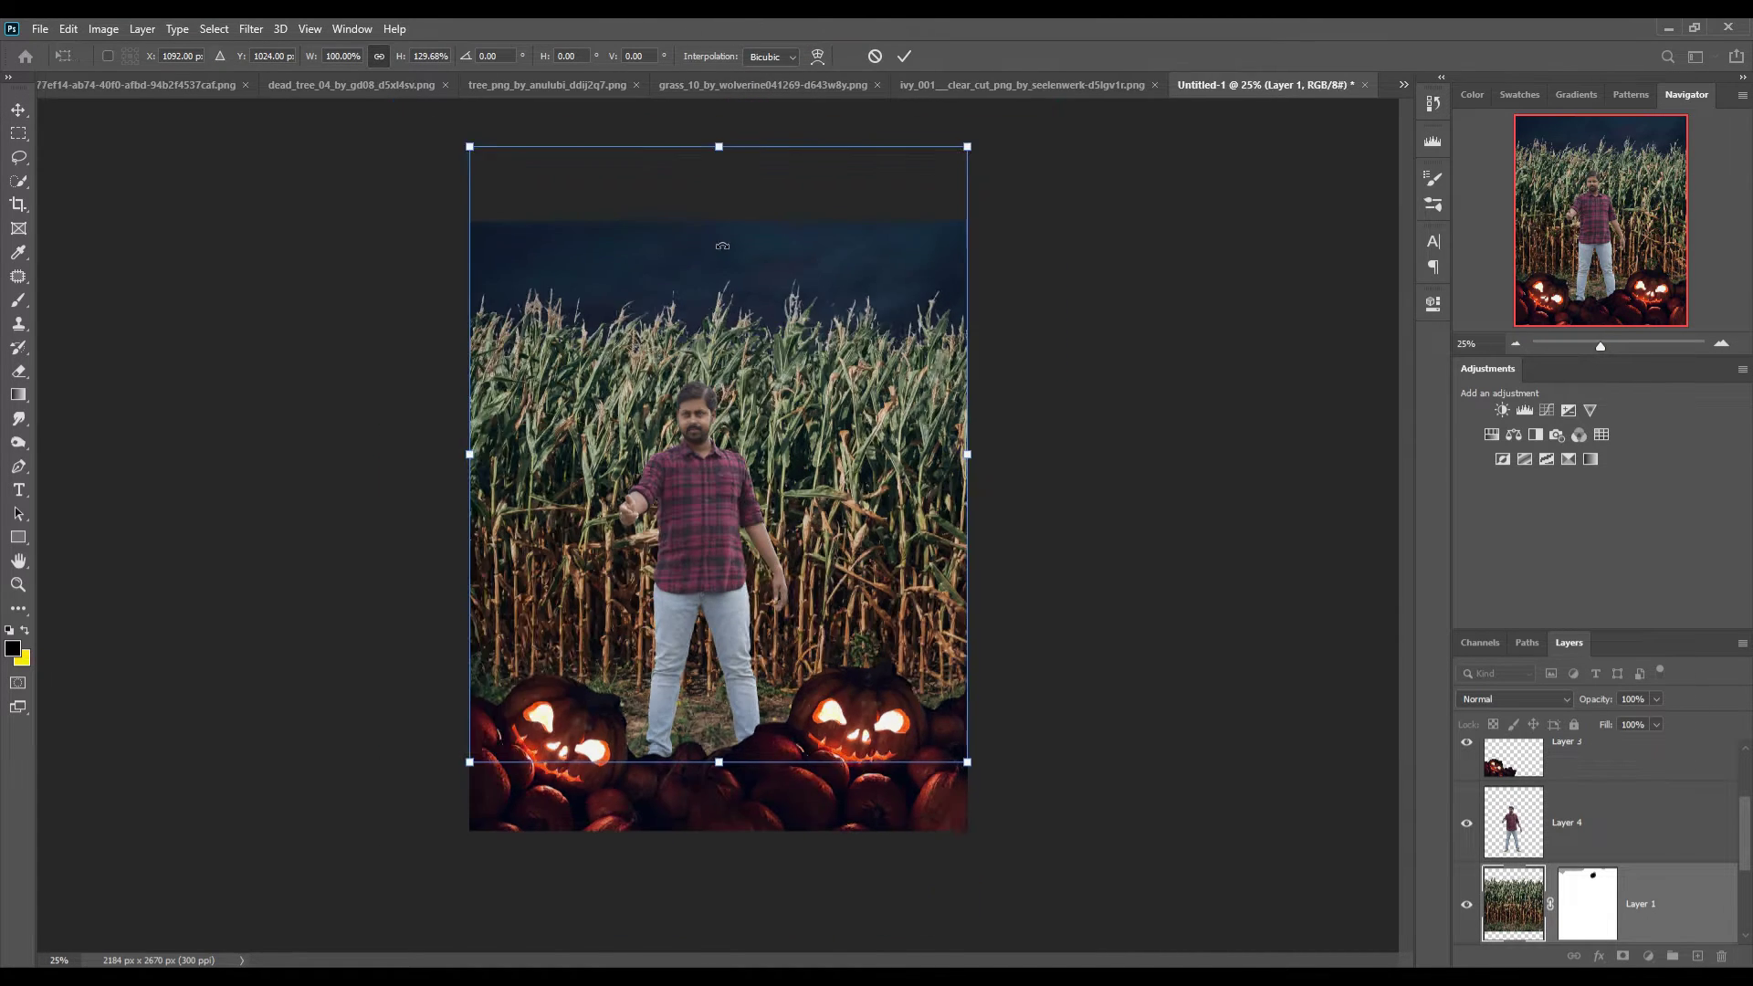
key(ctrl+minus)
drag(728, 280, 738, 372)
click(905, 57)
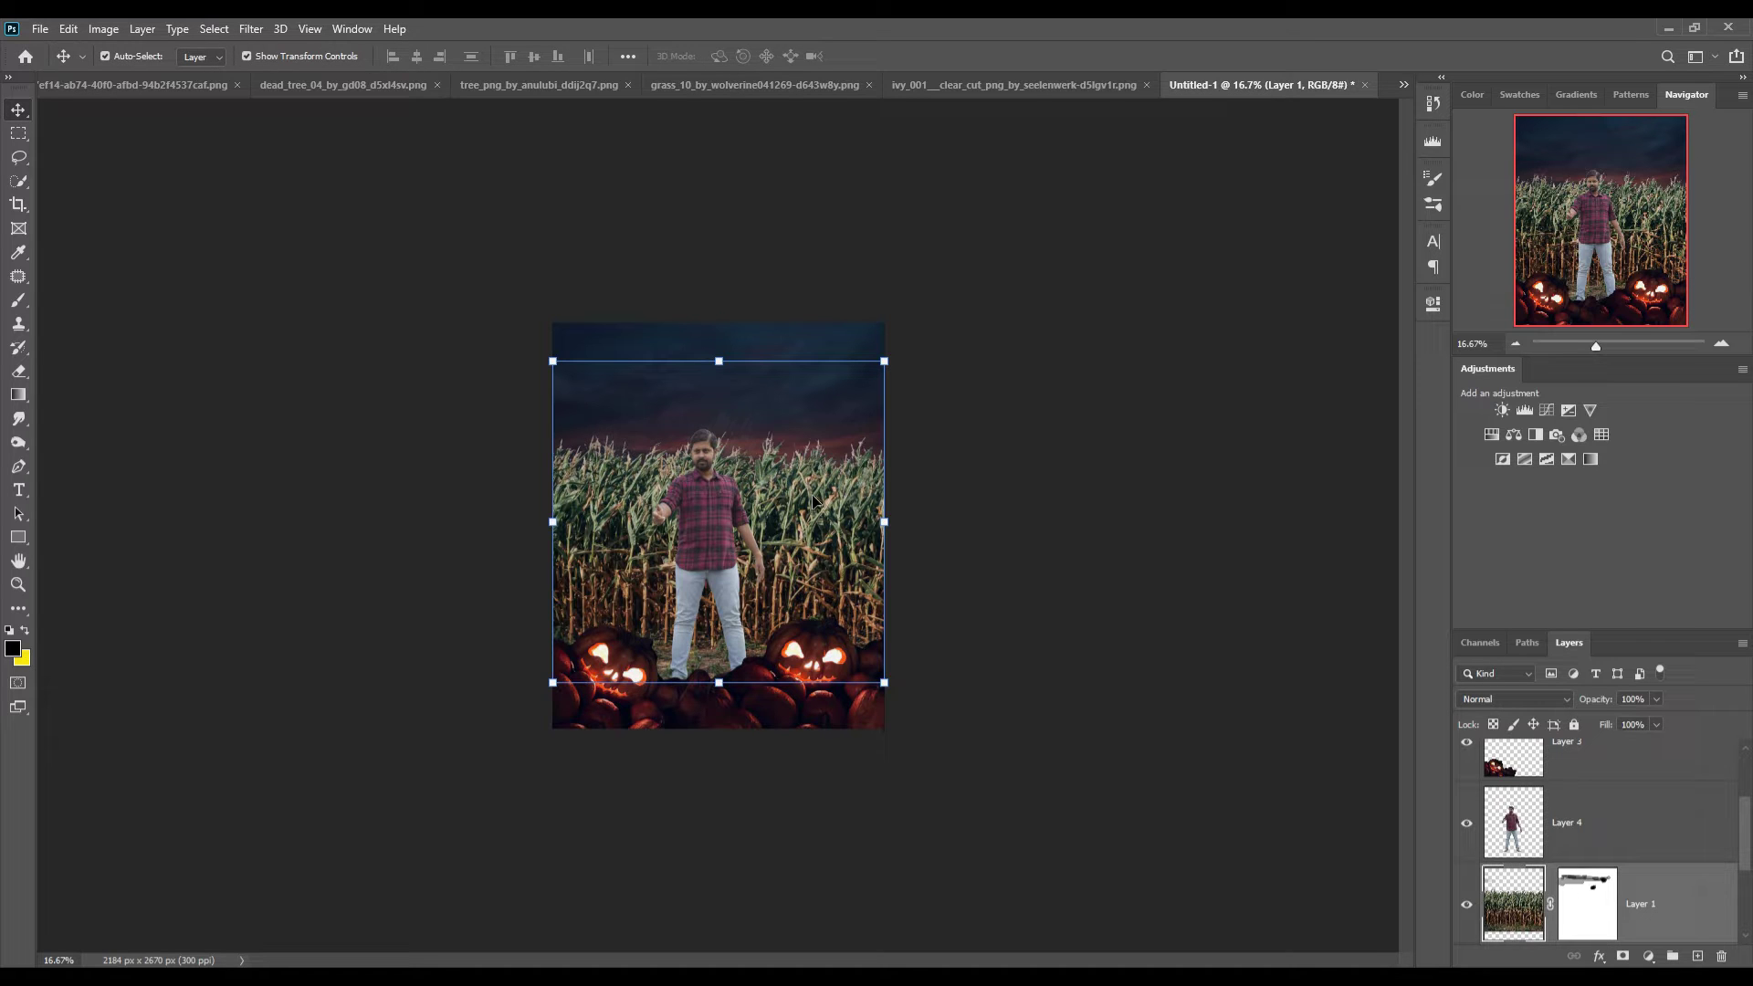
Stretch the sky Layer 2 downward and the cornfield taller toward the top
key(alt+bracketleft)
key(ctrl+t)
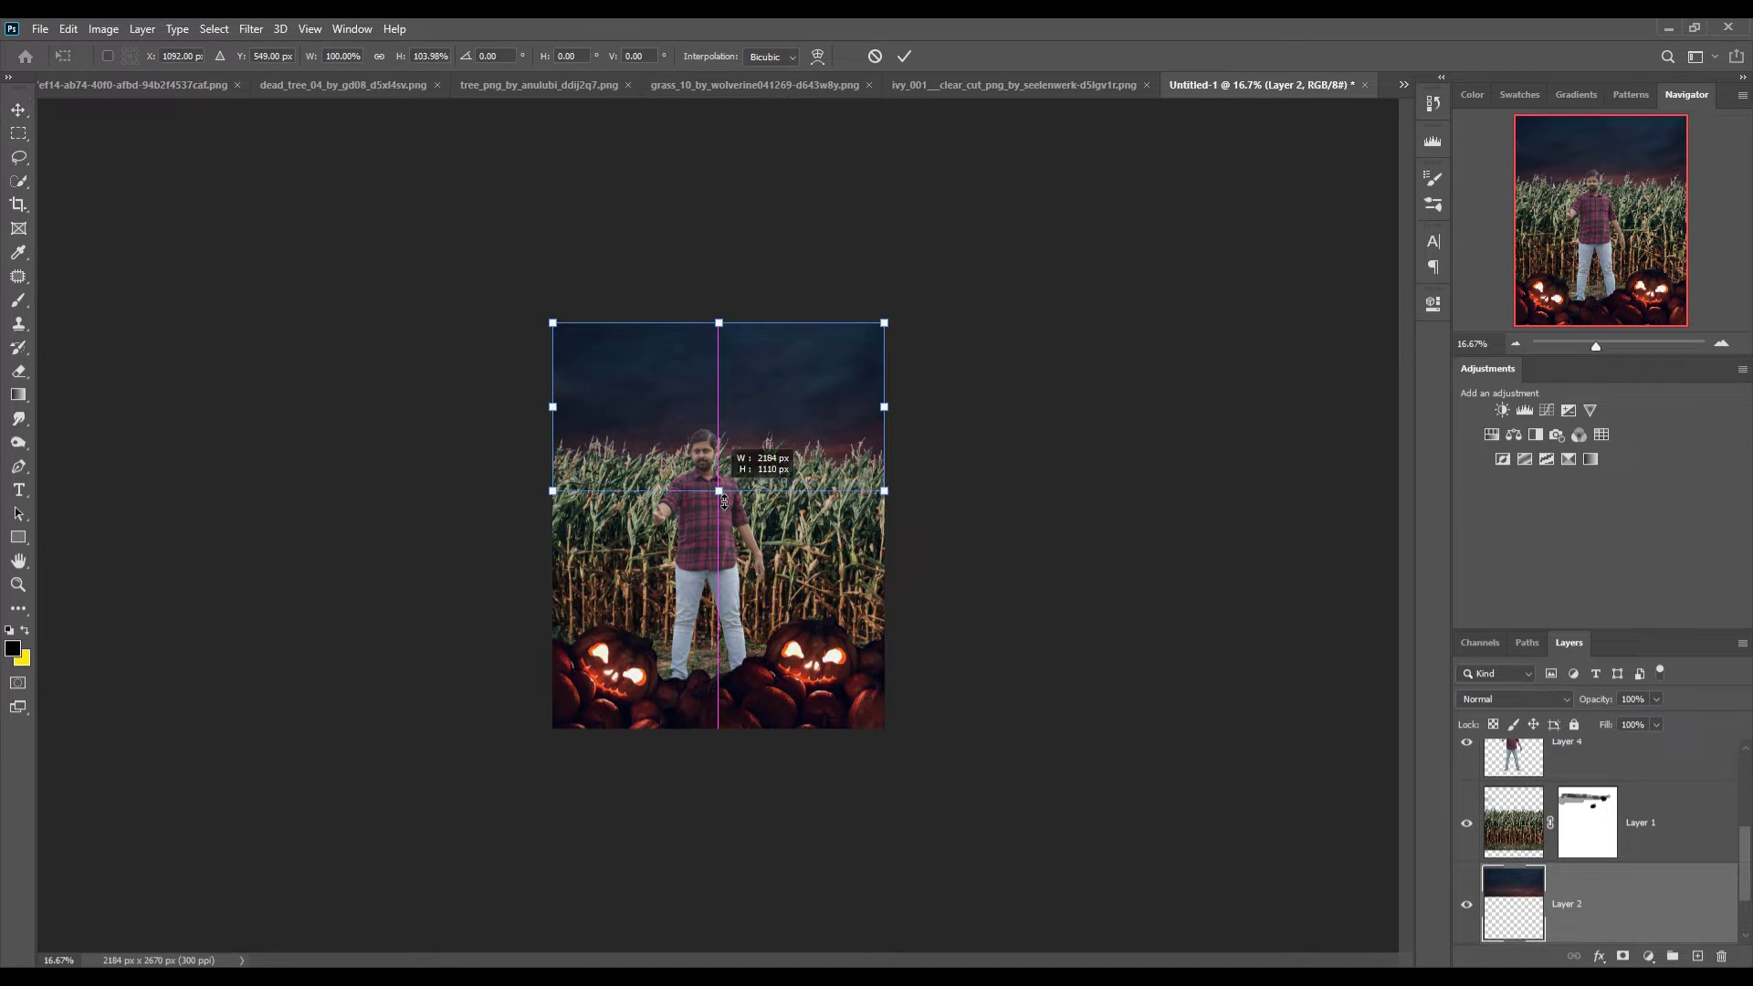
drag(720, 487, 724, 504)
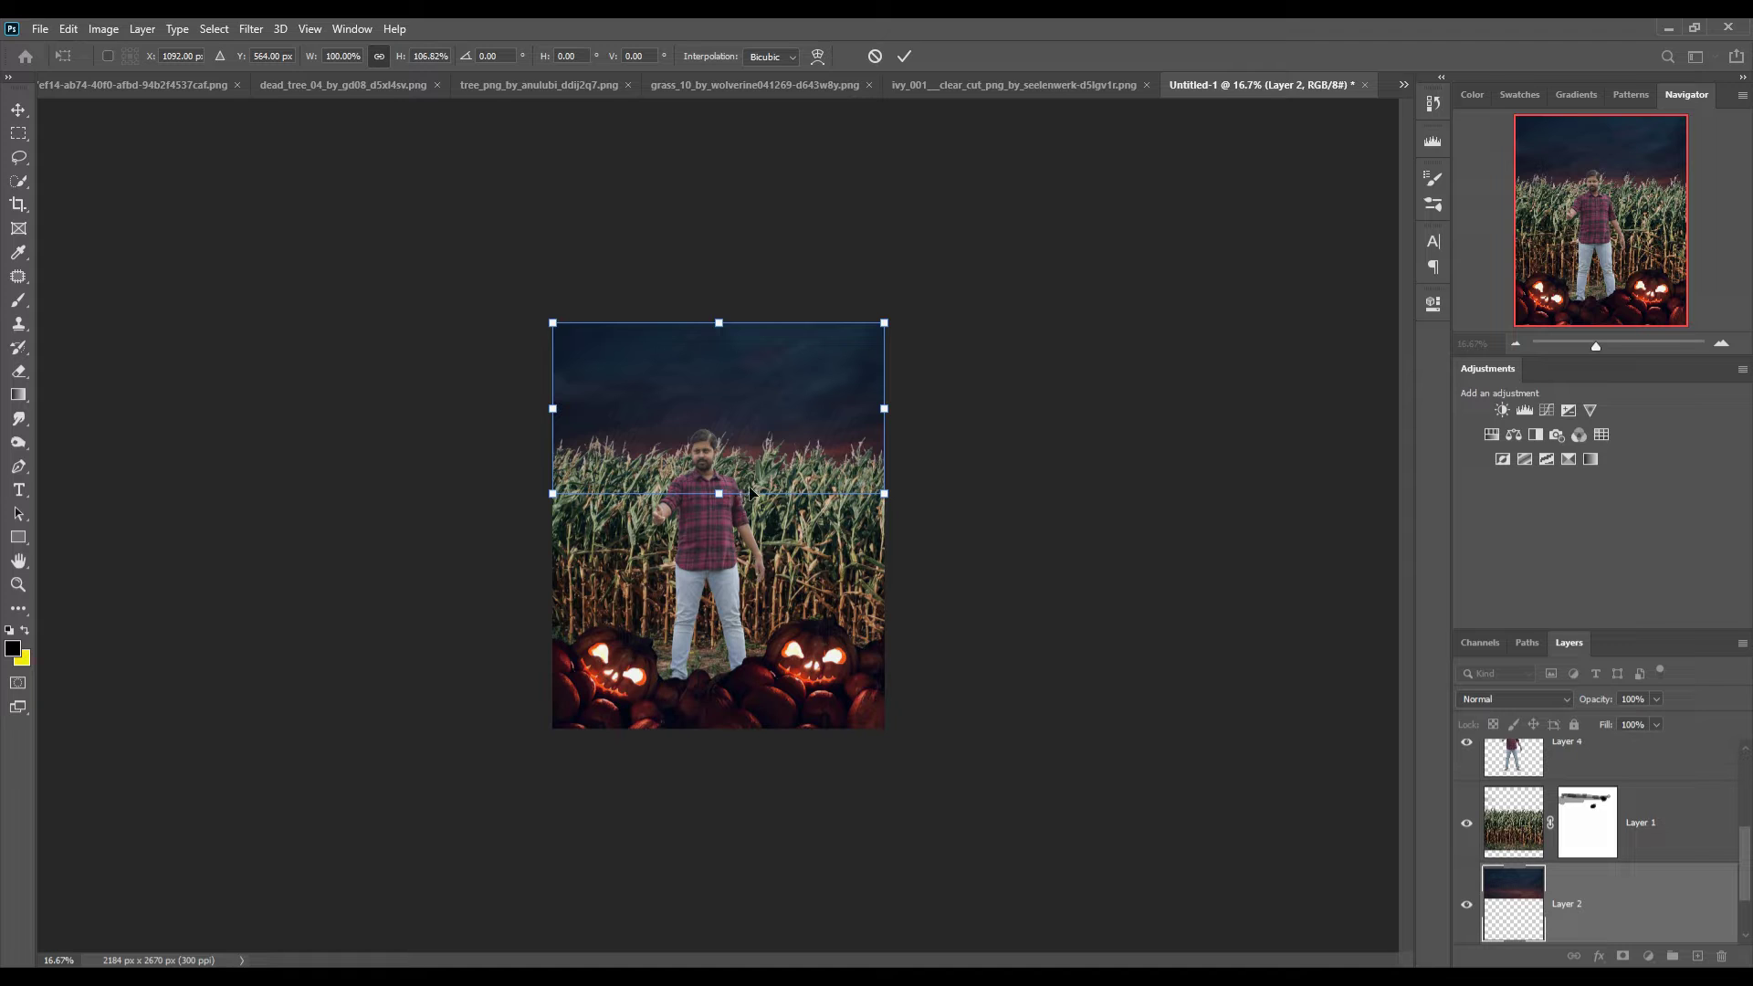
click(11, 112)
click(1133, 441)
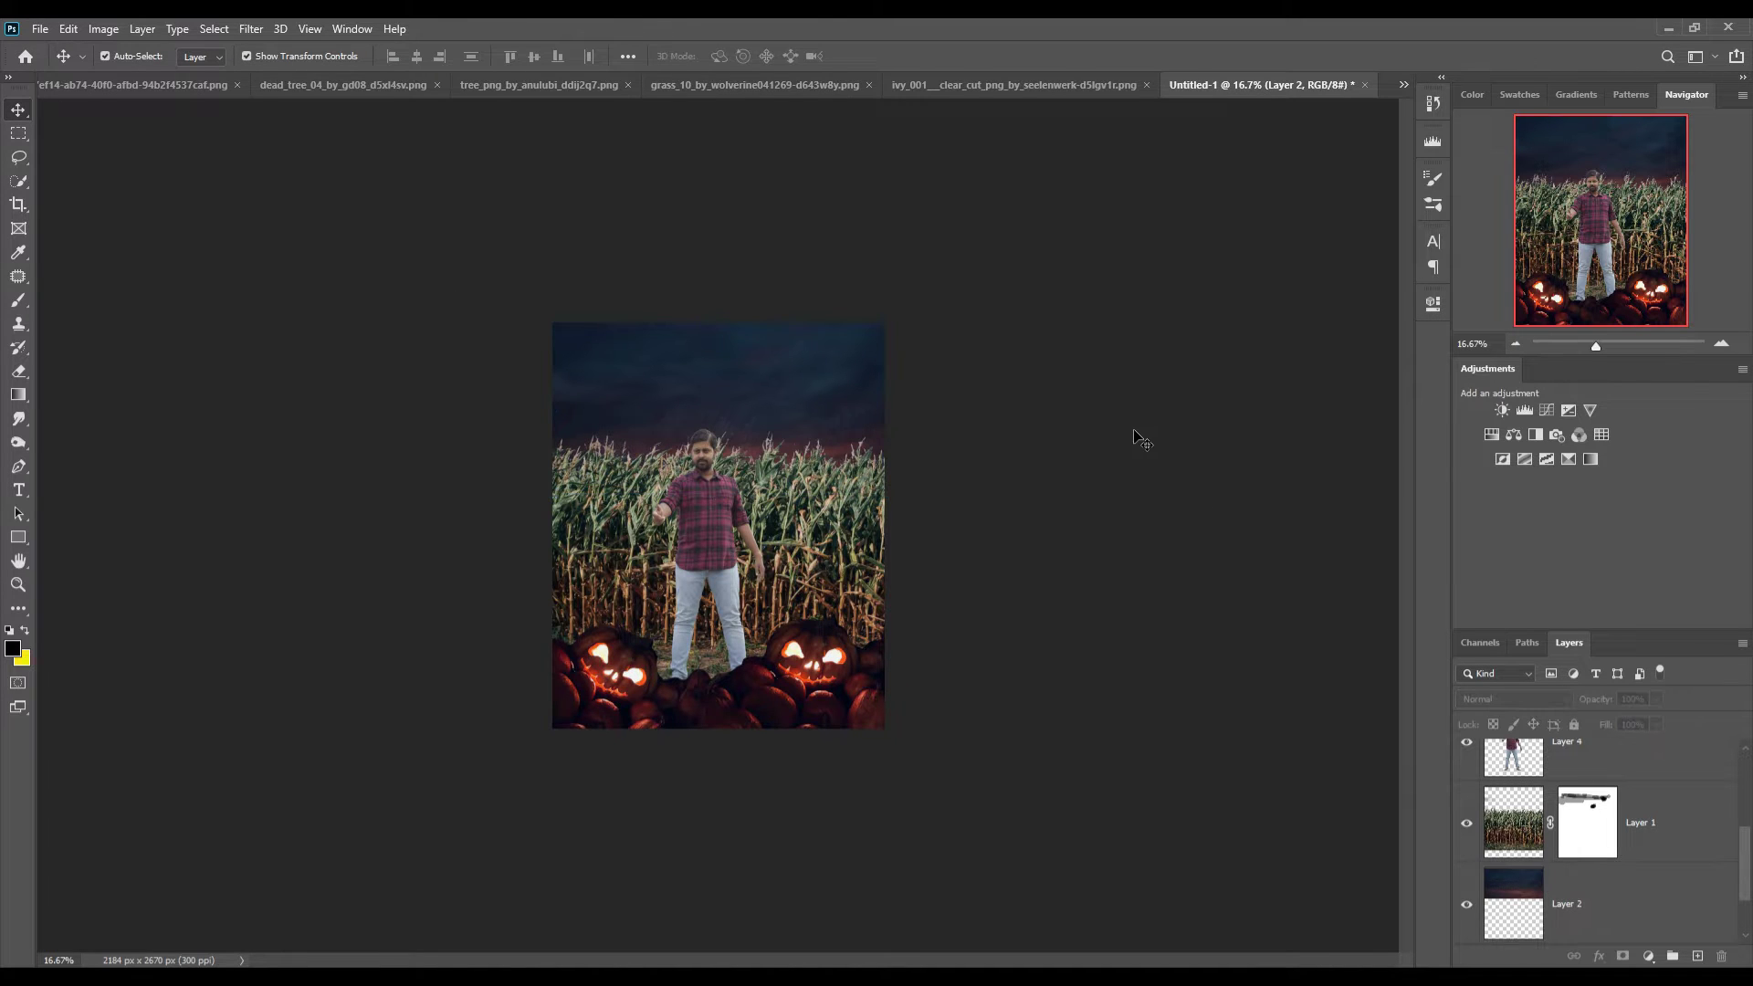
click(787, 490)
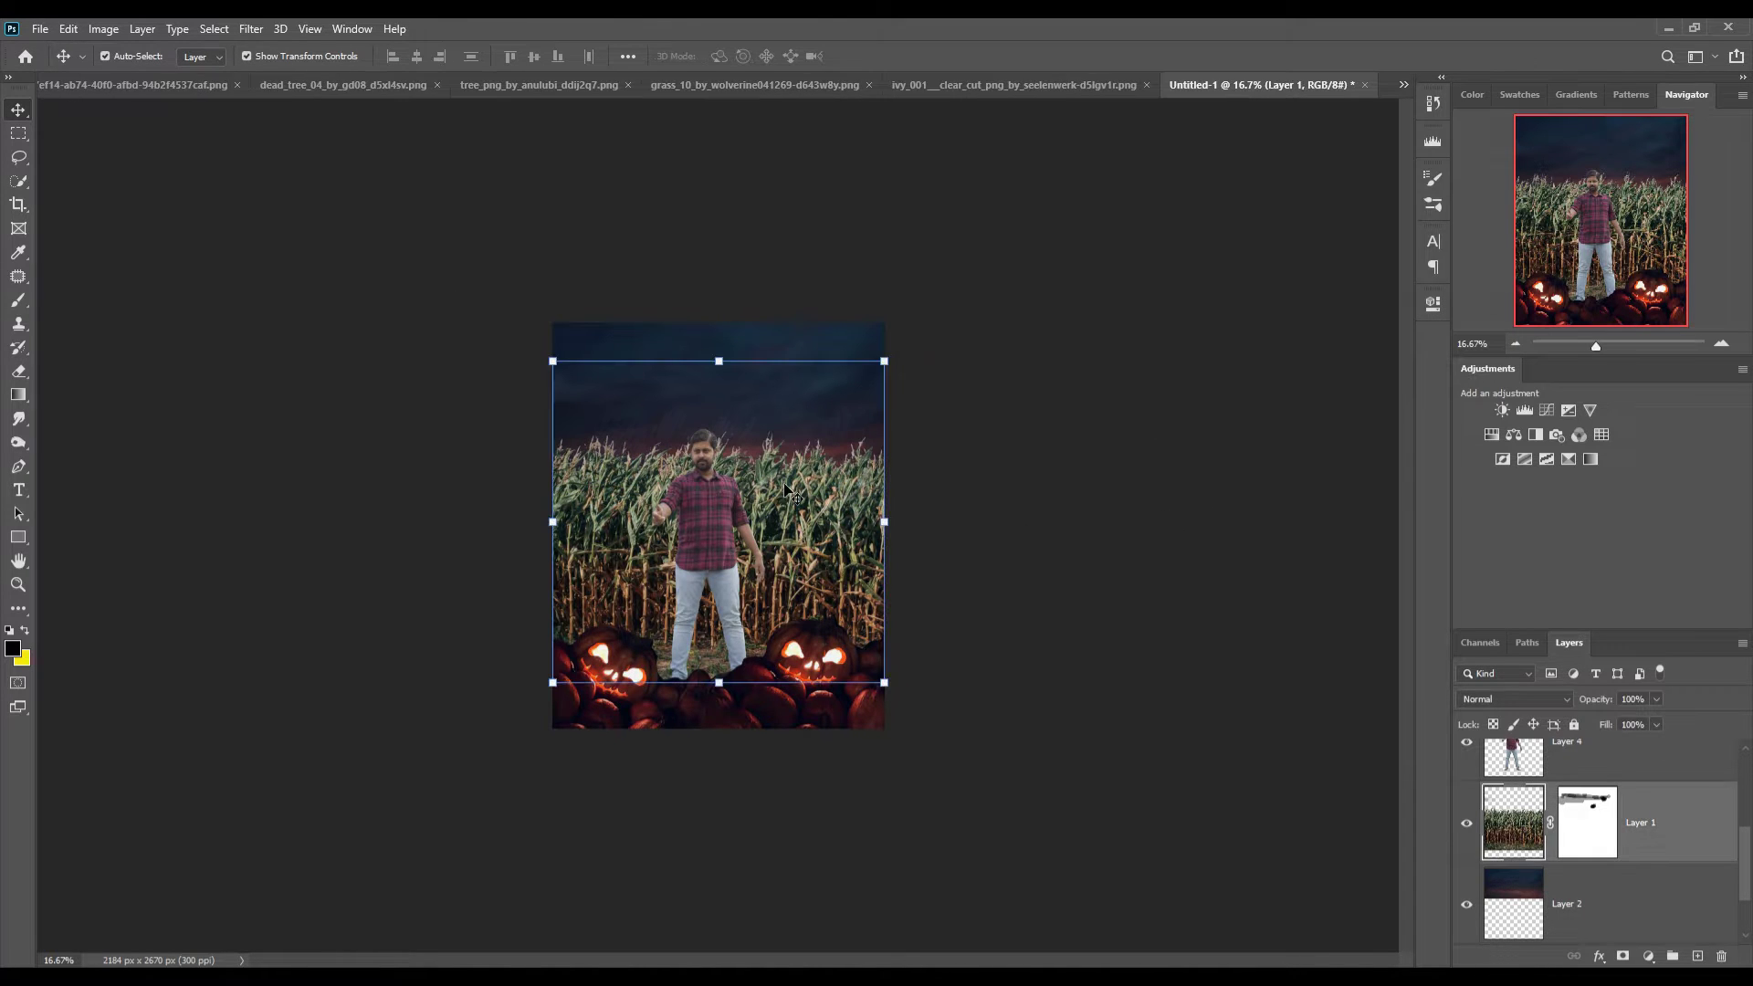
drag(731, 362, 766, 256)
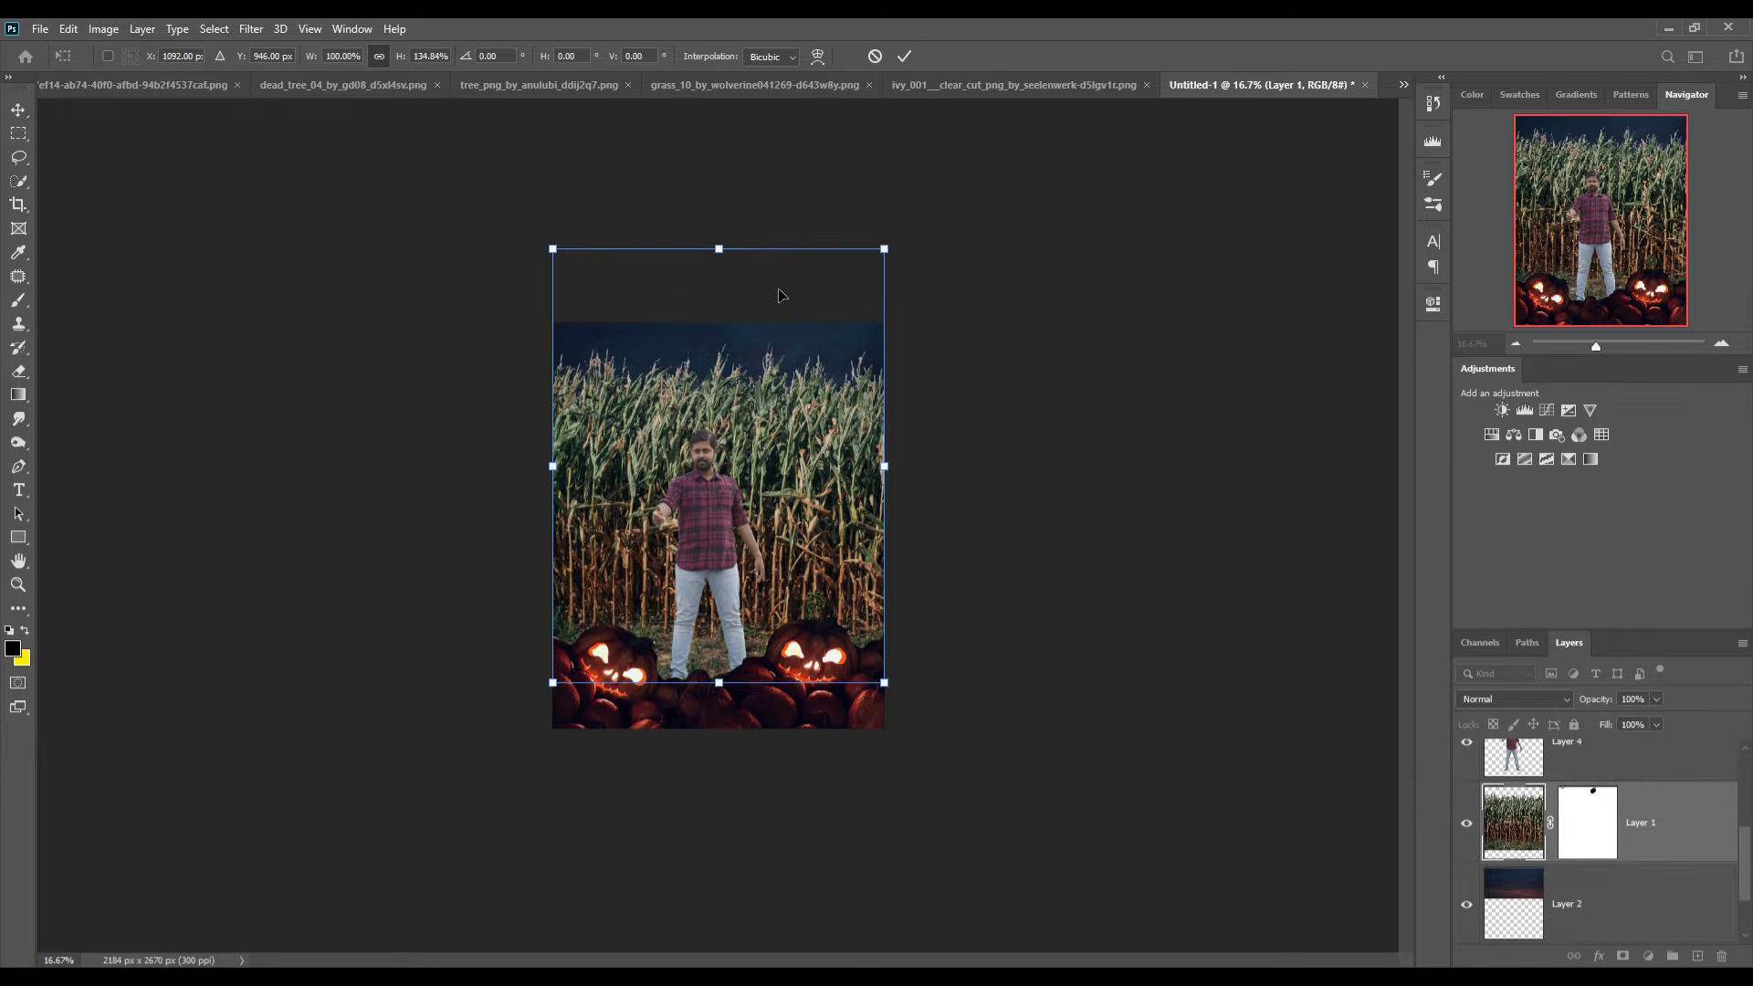
click(907, 56)
Stretch the sky far up to fill the canvas top, then drag the jack-o'-lantern in
click(1642, 890)
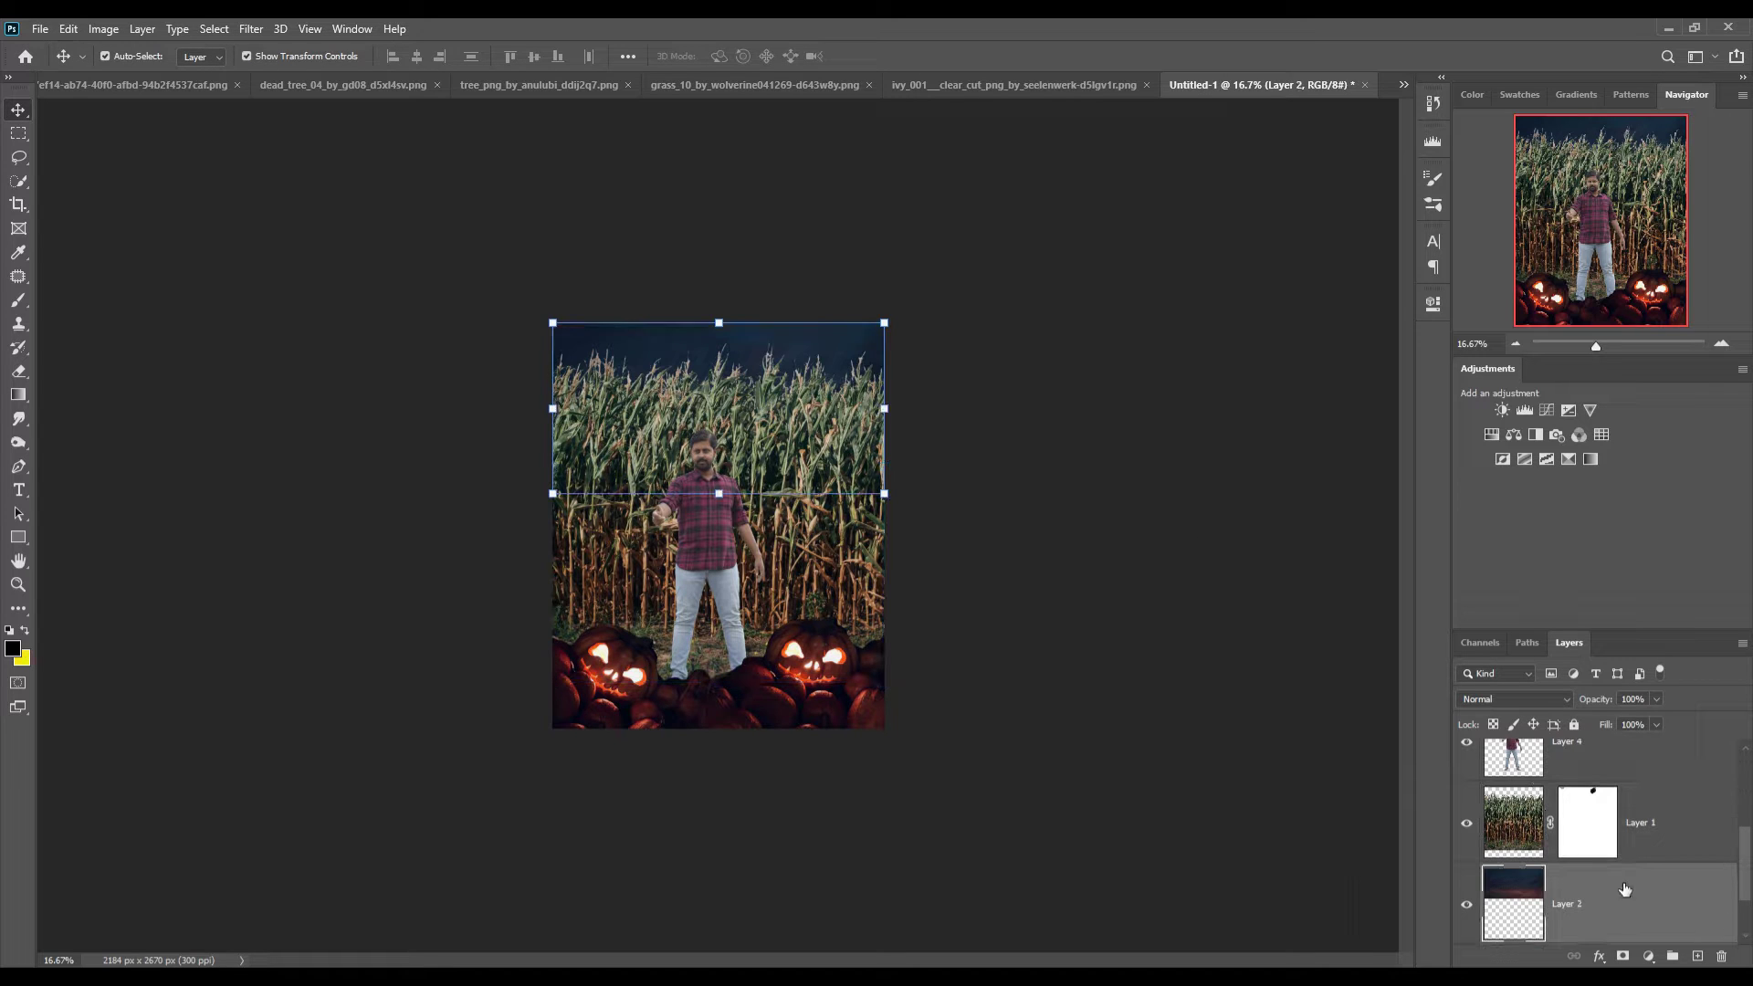
drag(729, 329, 790, 35)
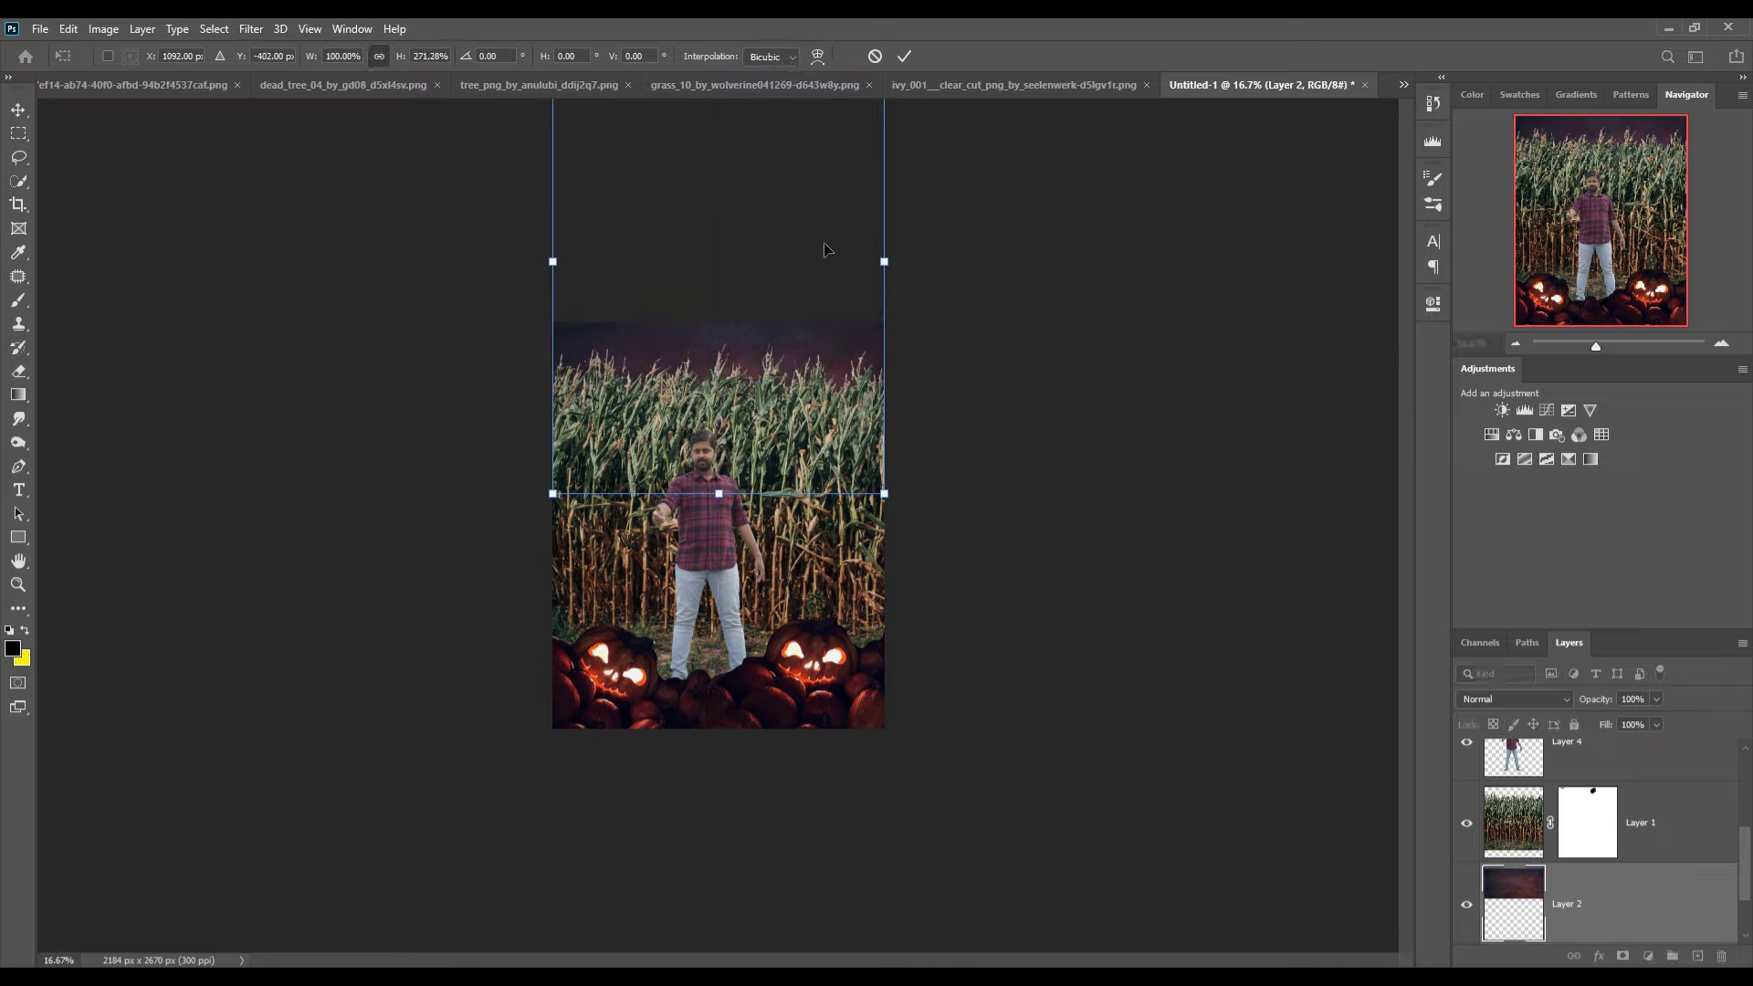
click(905, 59)
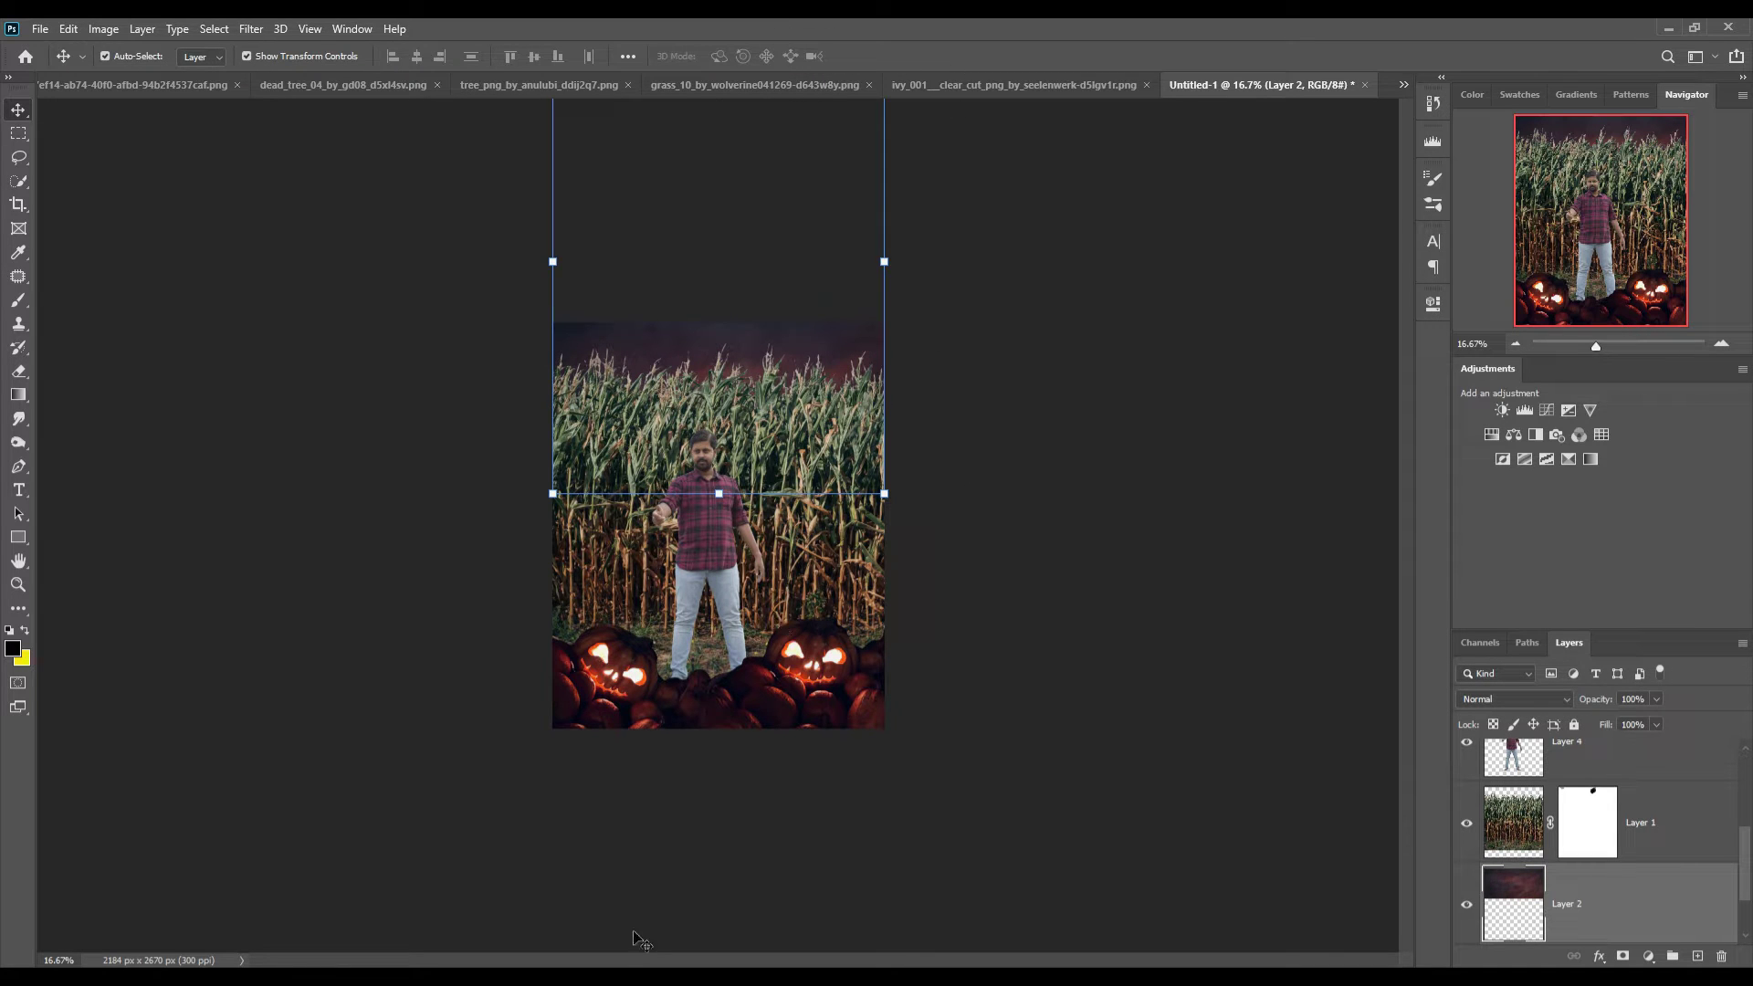
click(926, 908)
mouse_move(1569, 513)
mouse_down()
mouse_move(1582, 557)
mouse_move(804, 575)
mouse_up()
Raise pumpkin Layer 5 in the stack, scale it to about 55% and shift it right
click(1635, 911)
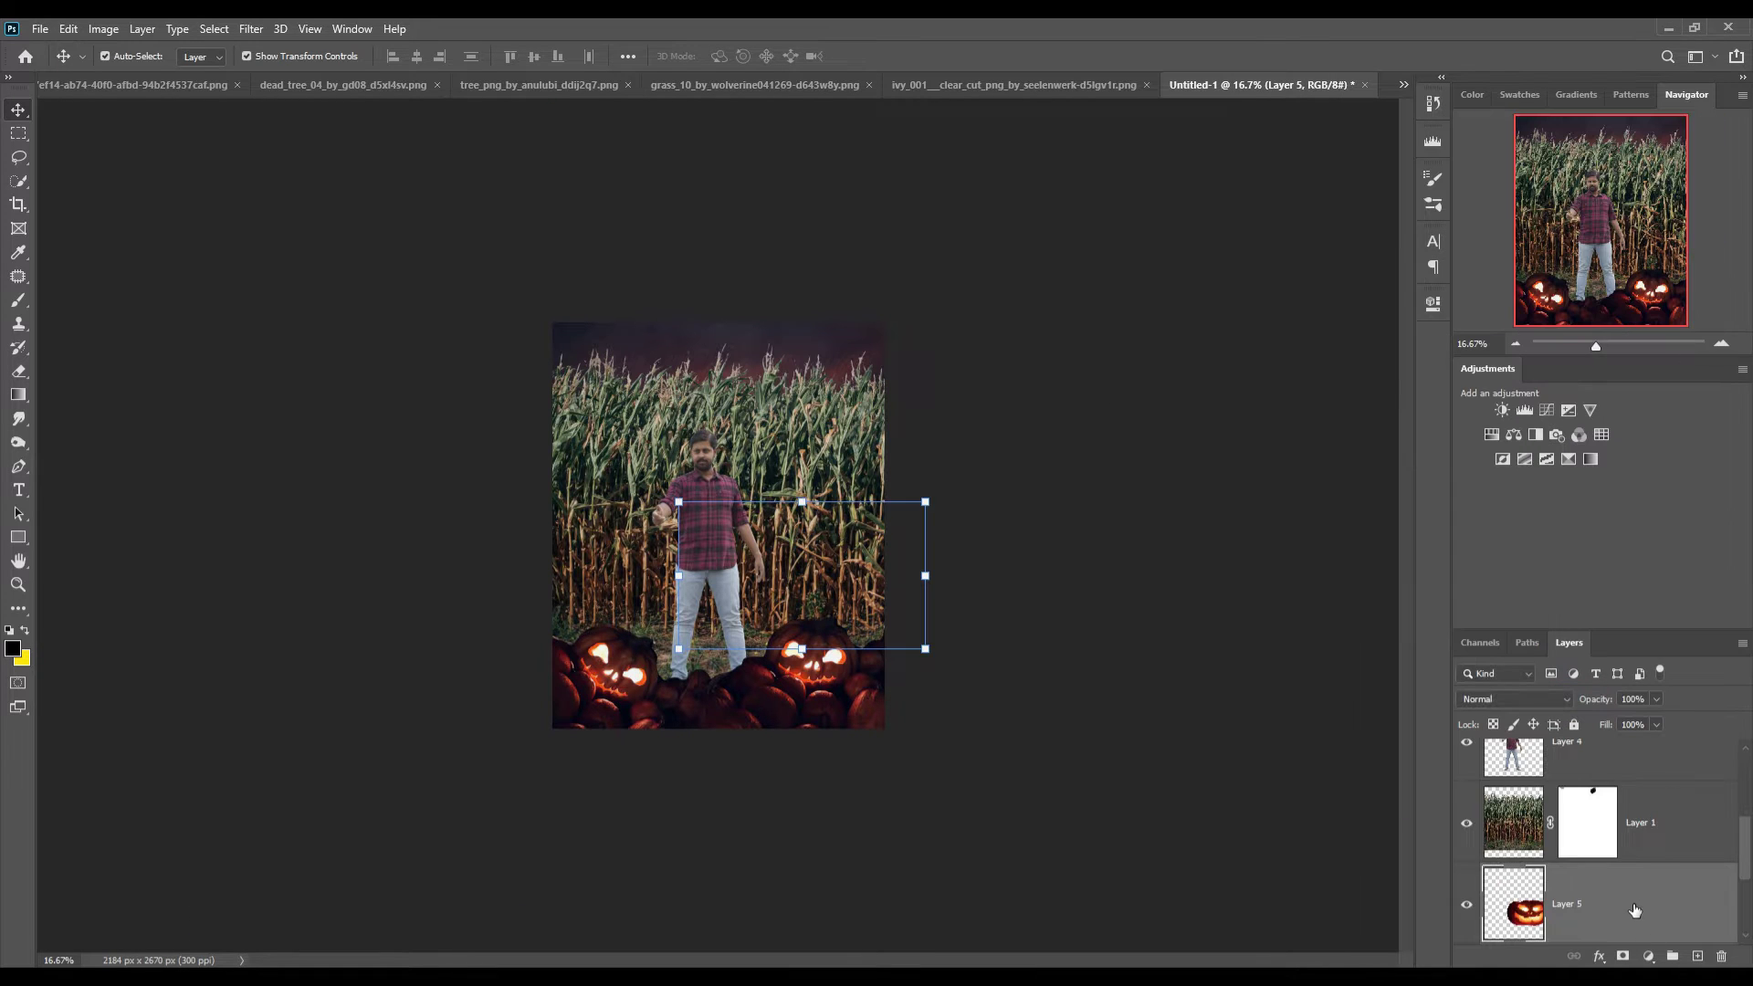
drag(1634, 910, 1629, 758)
key(ctrl+t)
drag(926, 501, 813, 567)
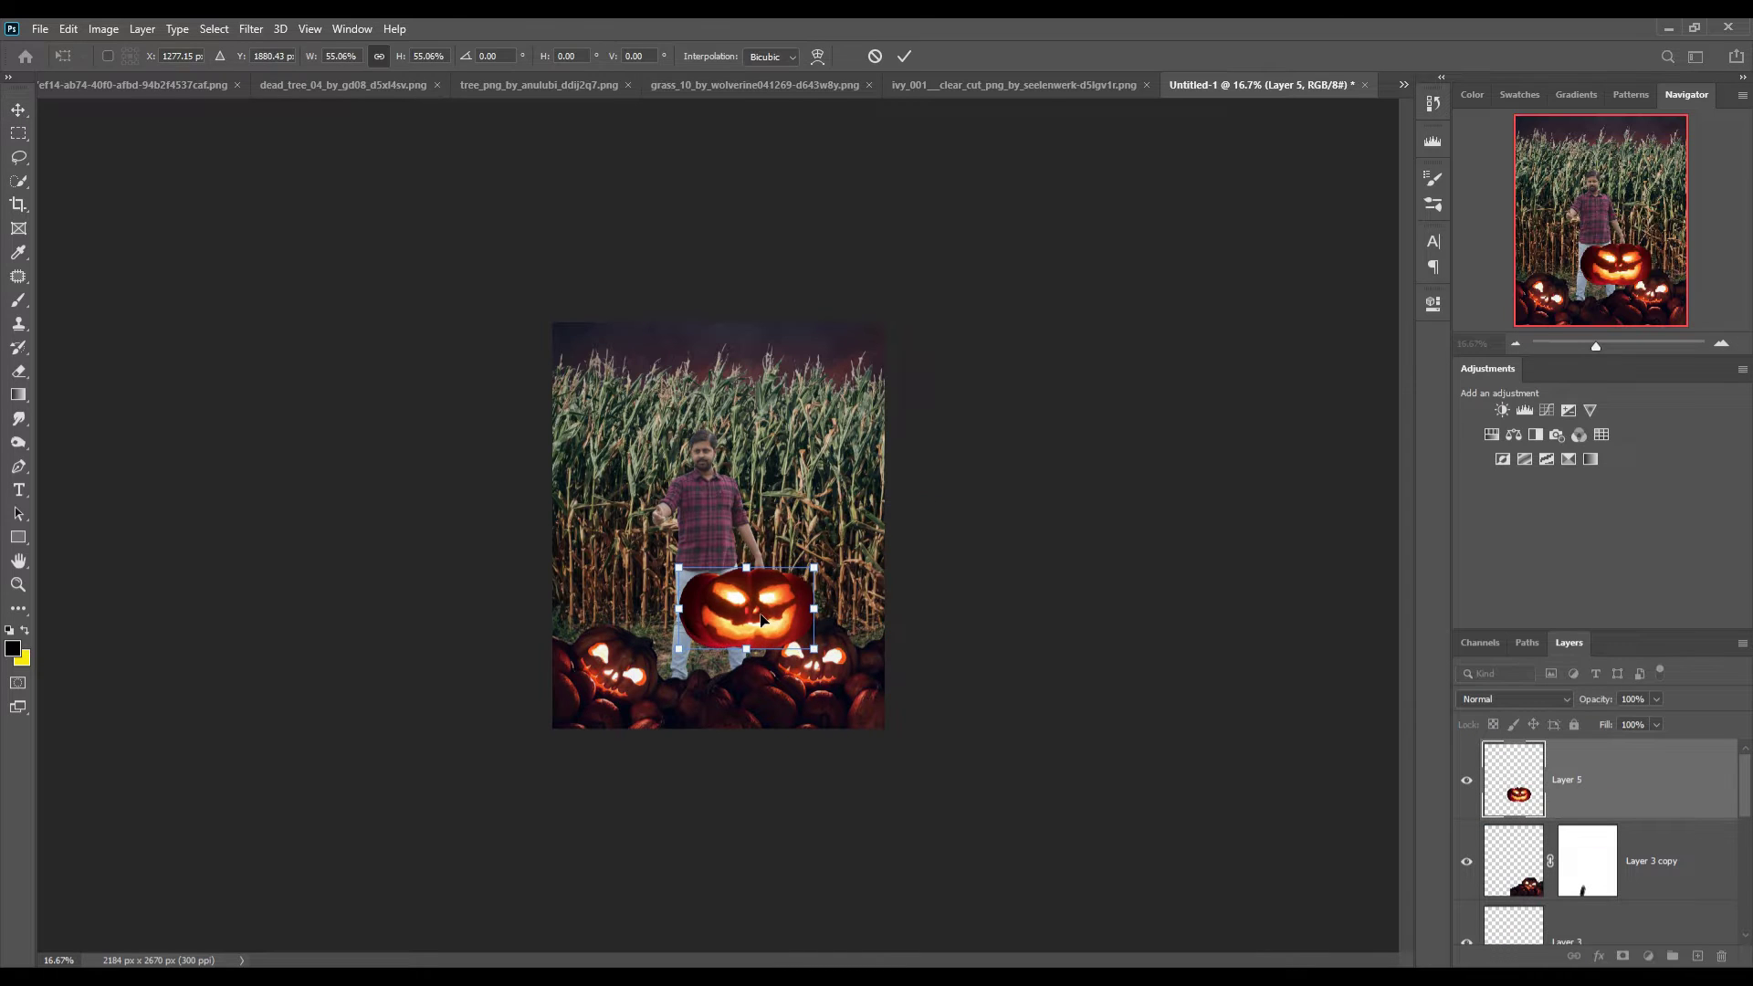
drag(762, 621, 819, 614)
click(904, 55)
Lower Layer 5 in the stack and tilt it about −20° at the right edge
mouse_move(1552, 781)
mouse_down()
mouse_move(1569, 949)
mouse_move(1654, 823)
mouse_up()
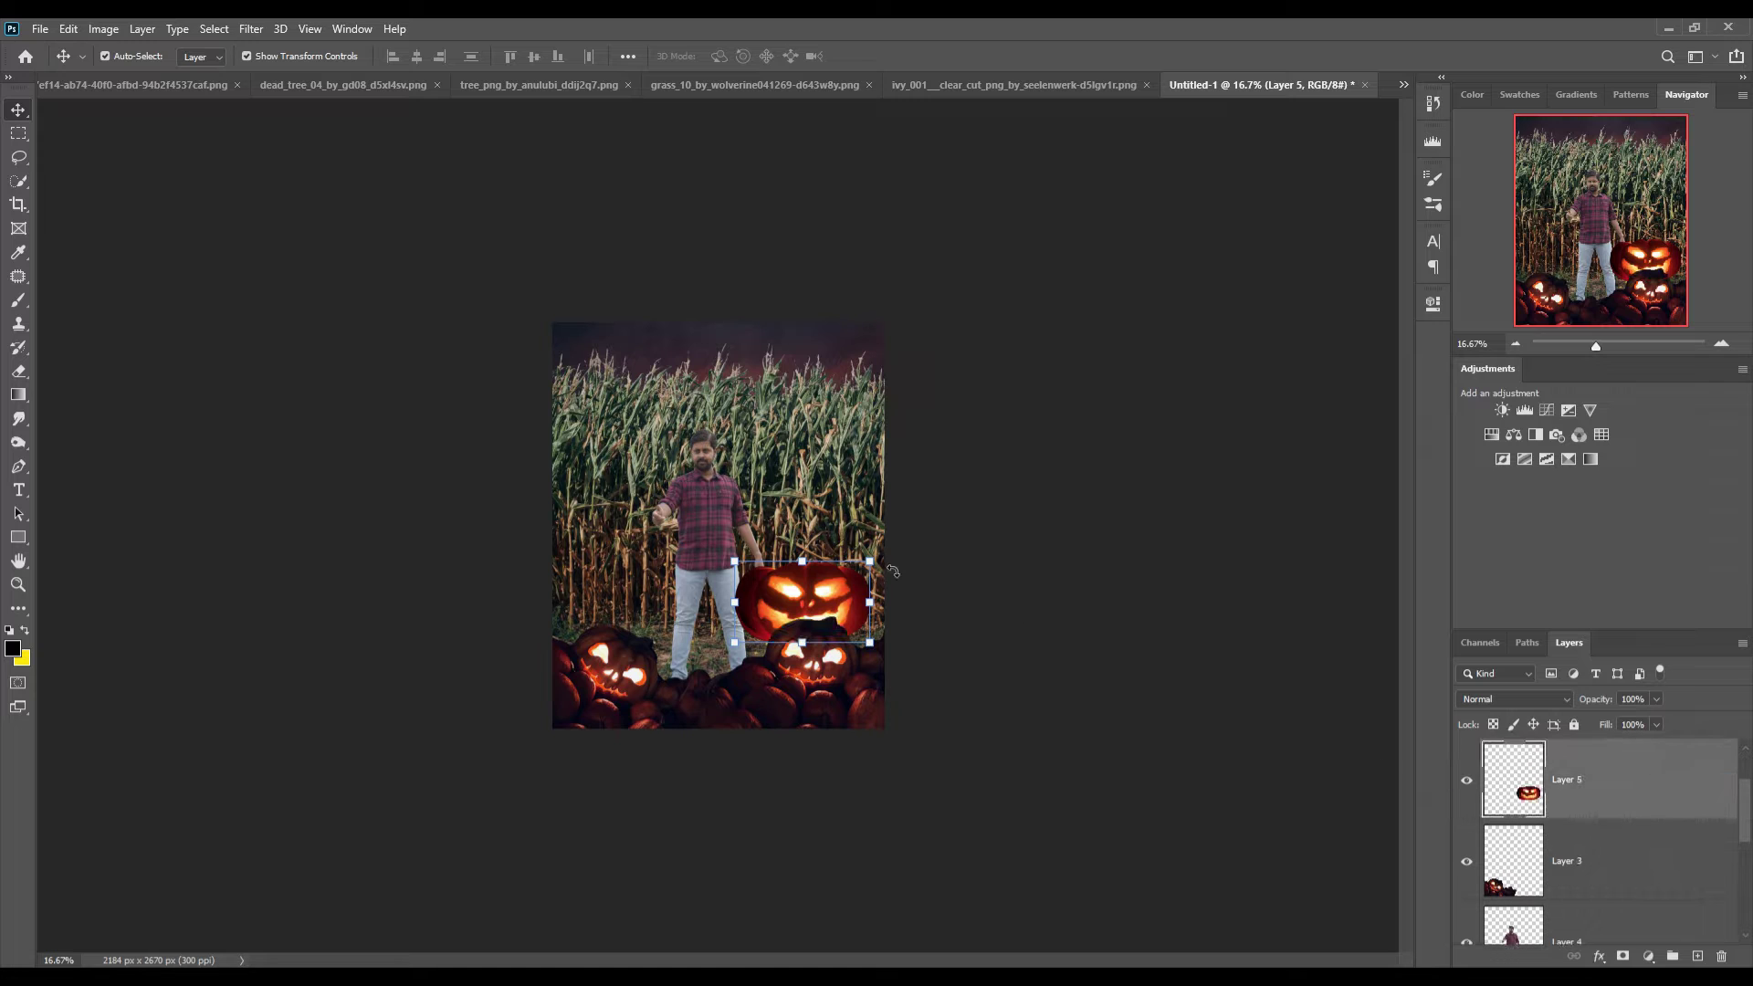
mouse_move(878, 571)
mouse_down()
mouse_move(862, 548)
mouse_move(883, 617)
mouse_move(925, 648)
mouse_up()
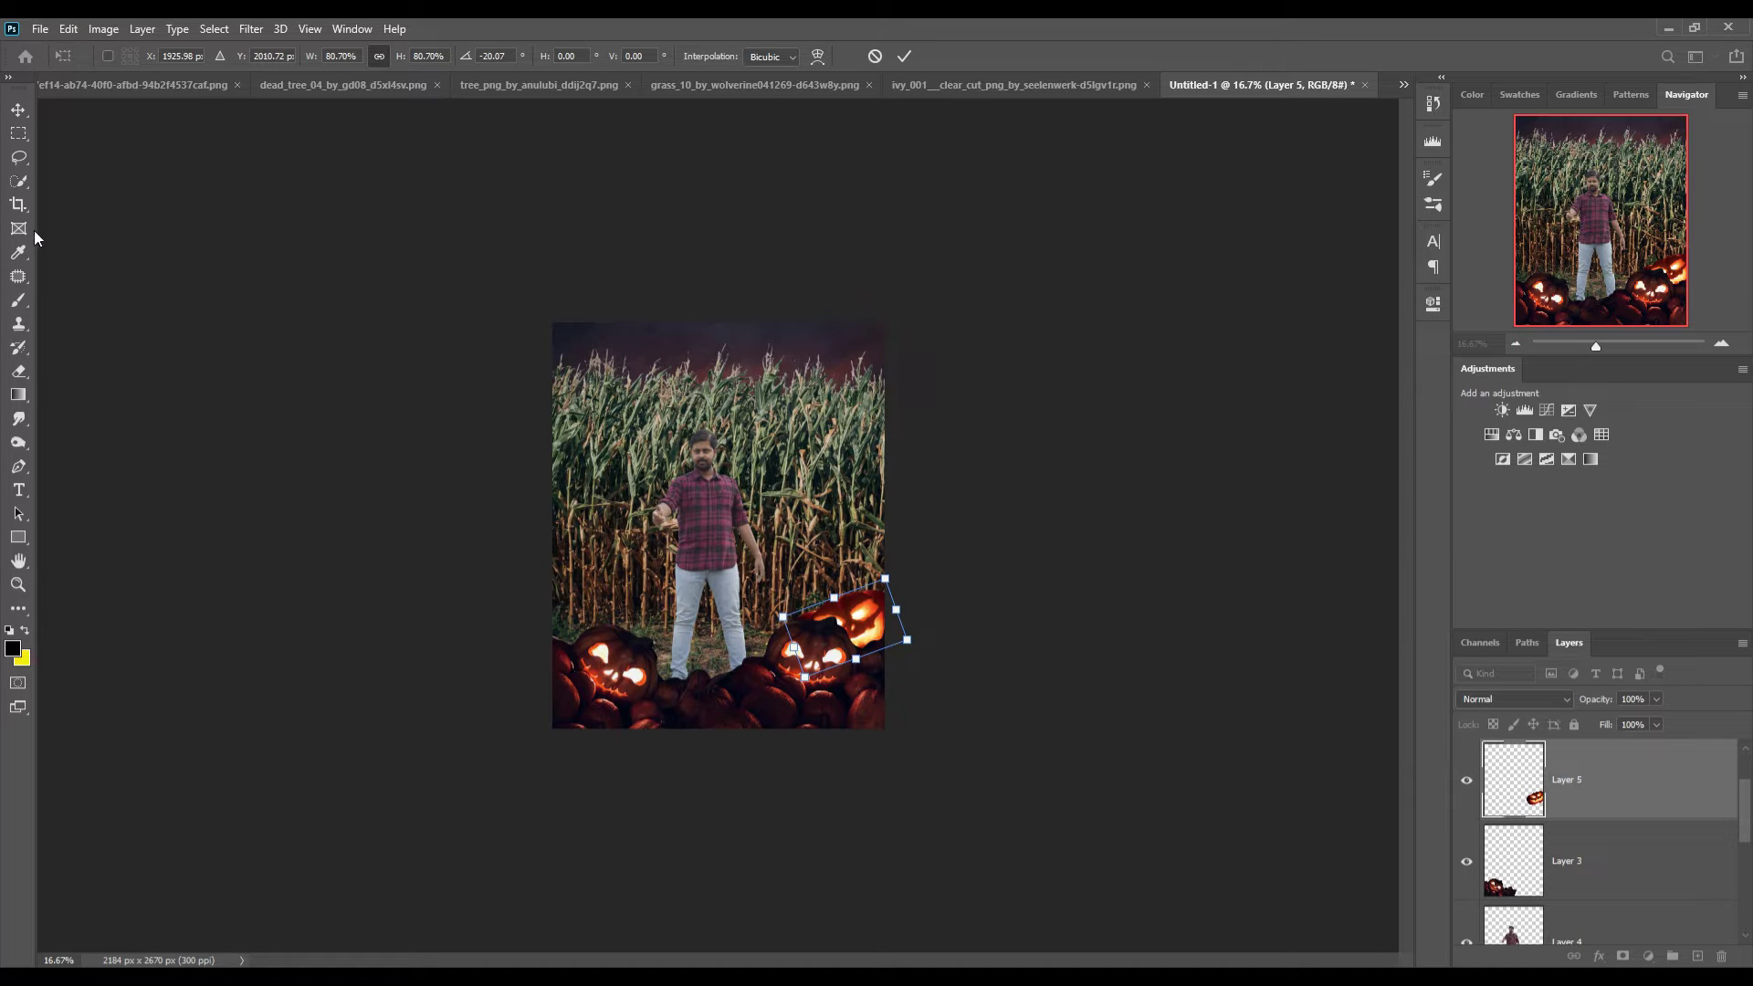
click(18, 110)
click(740, 526)
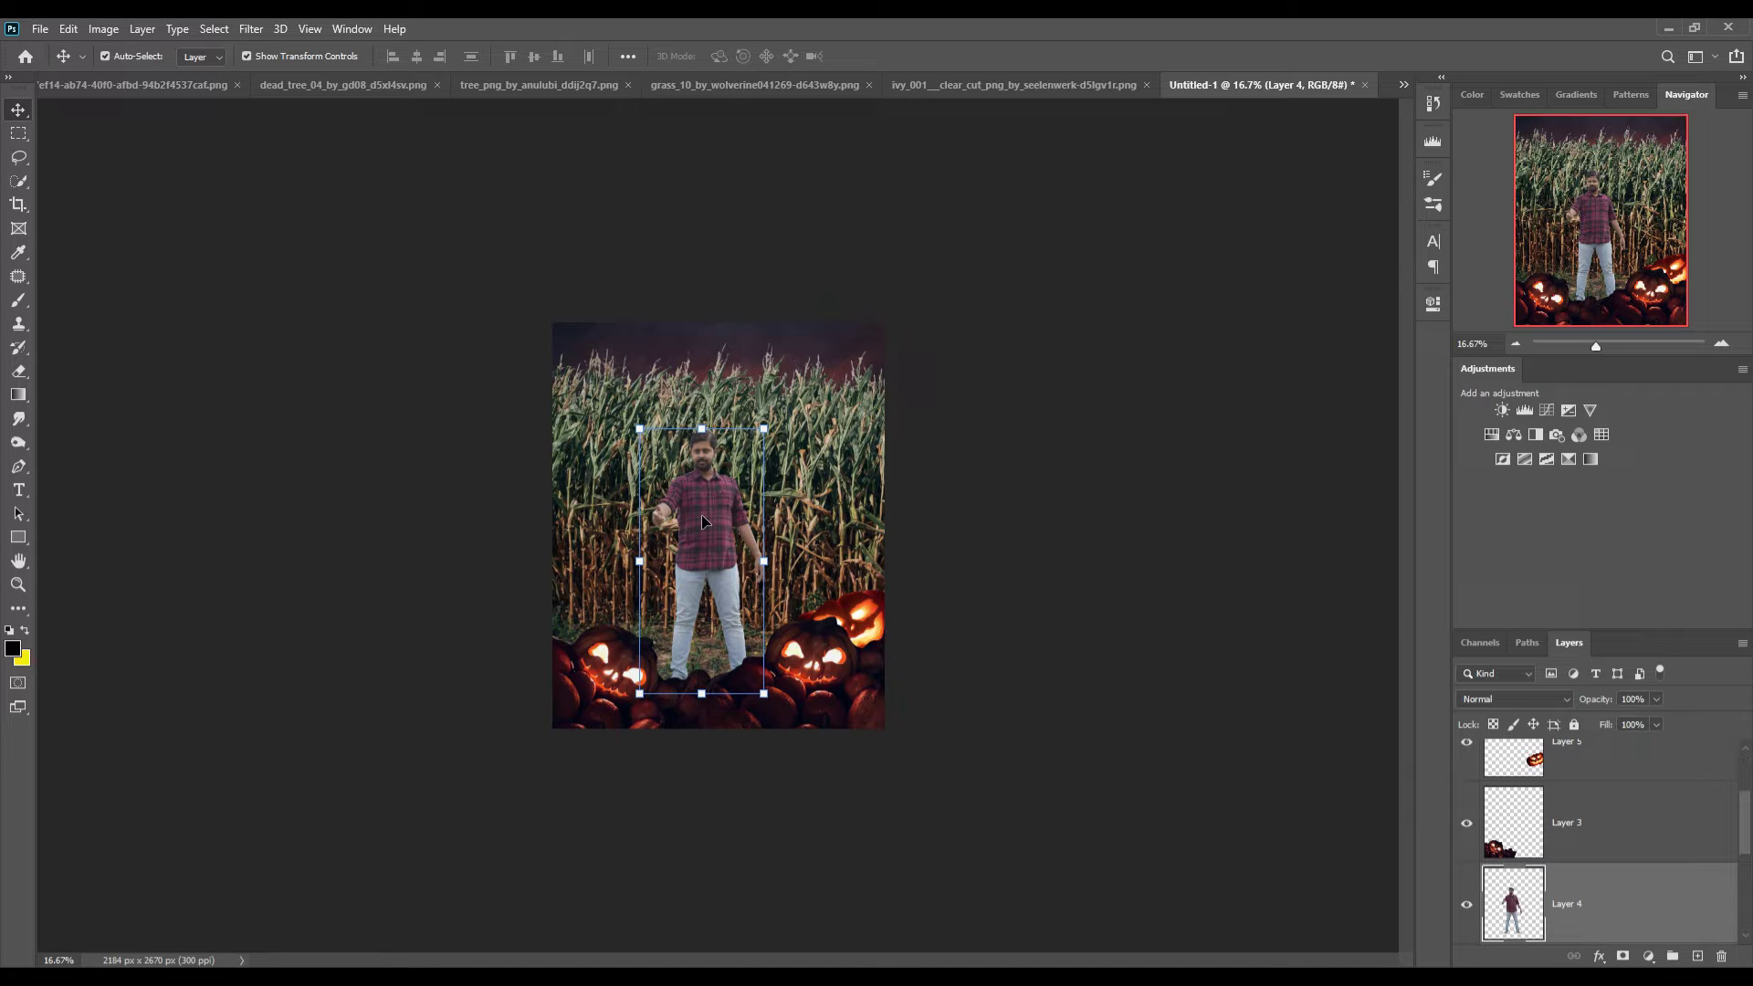
click(809, 420)
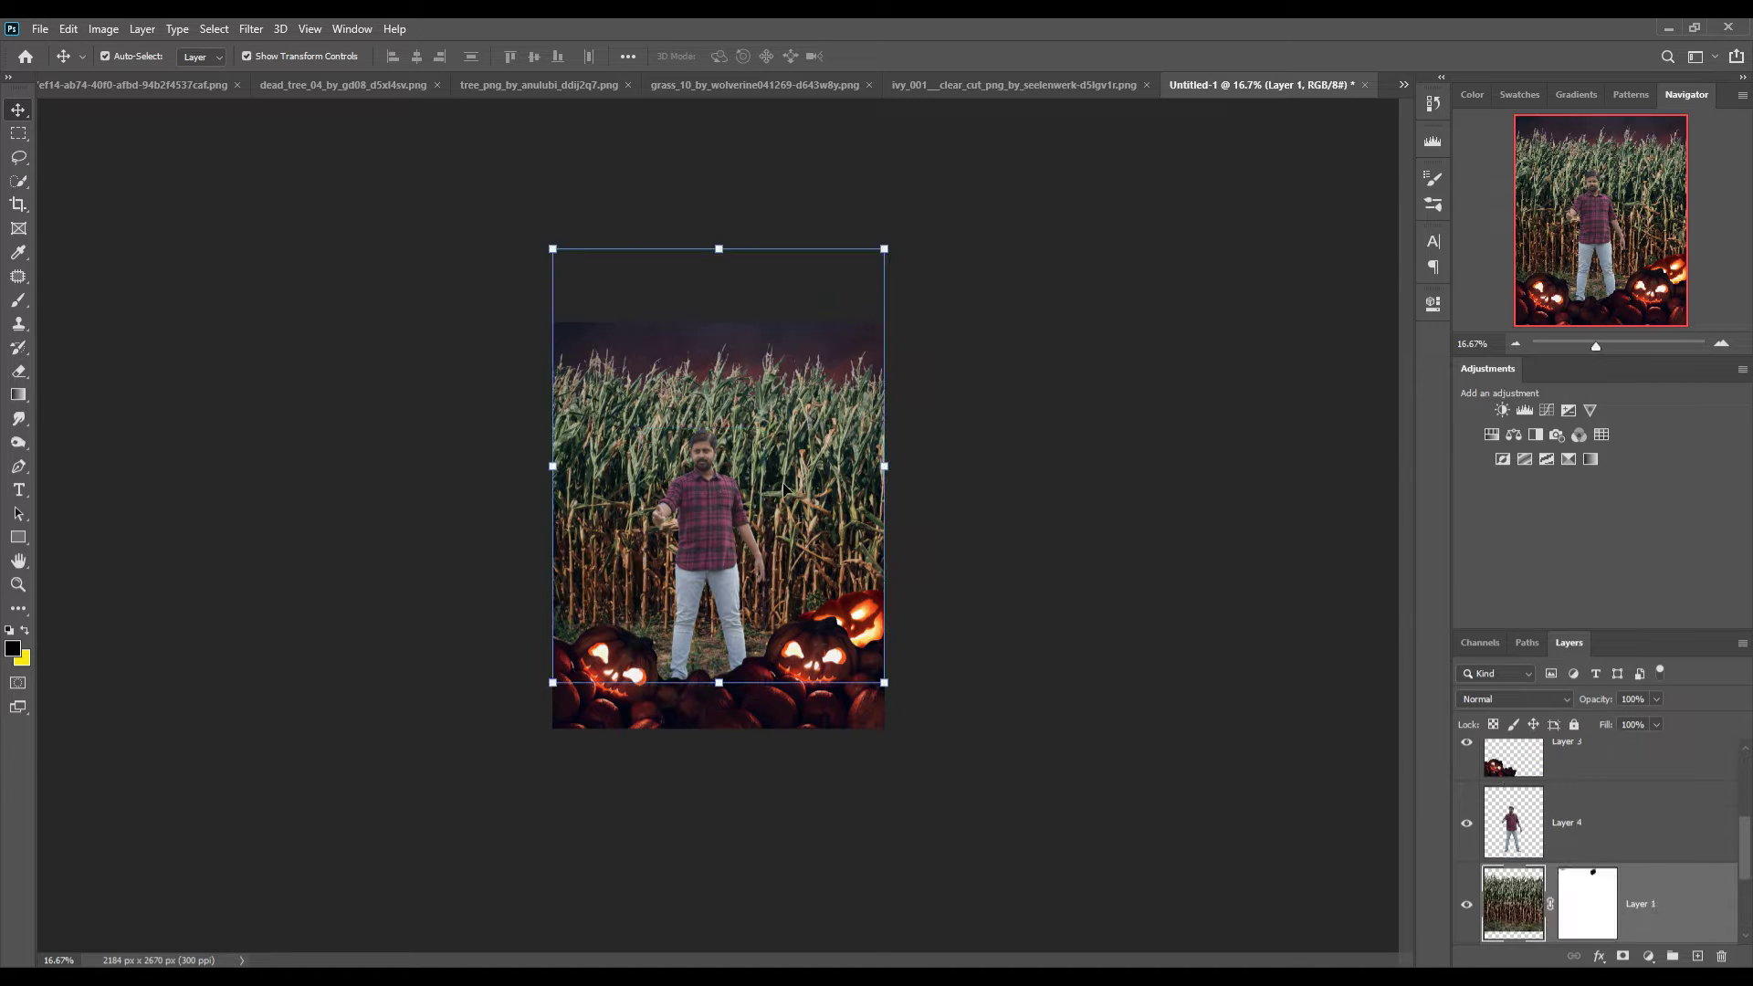
click(1649, 956)
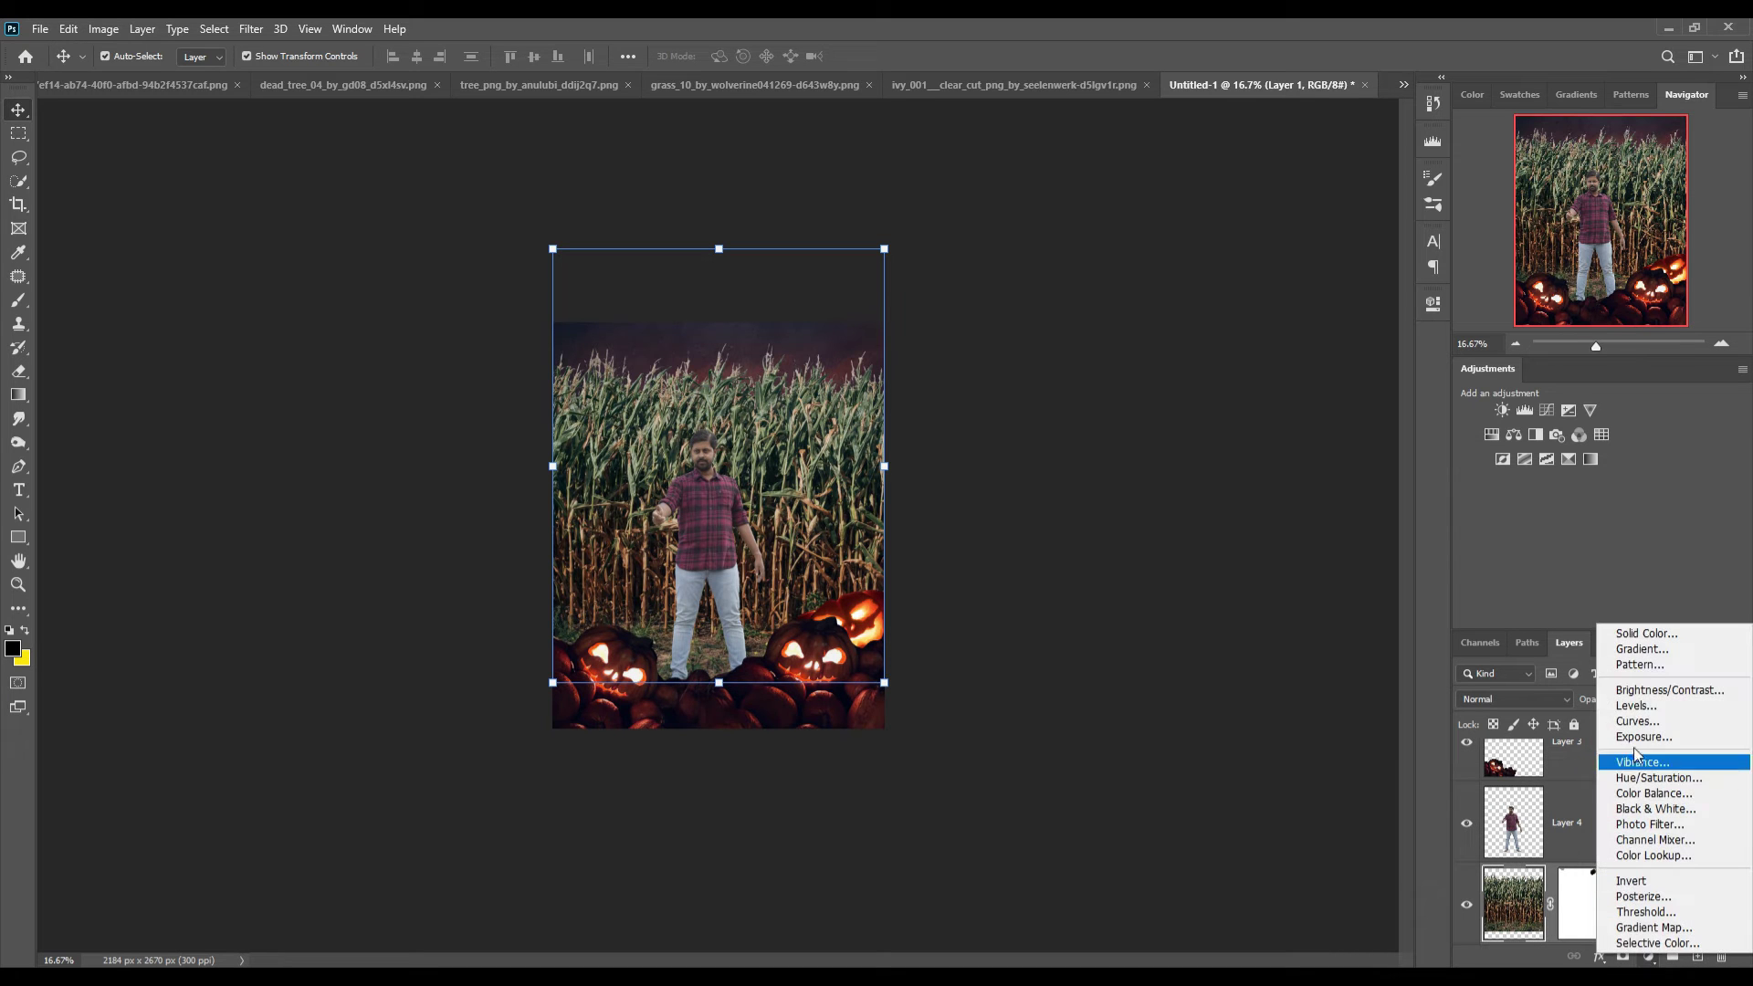
click(1636, 736)
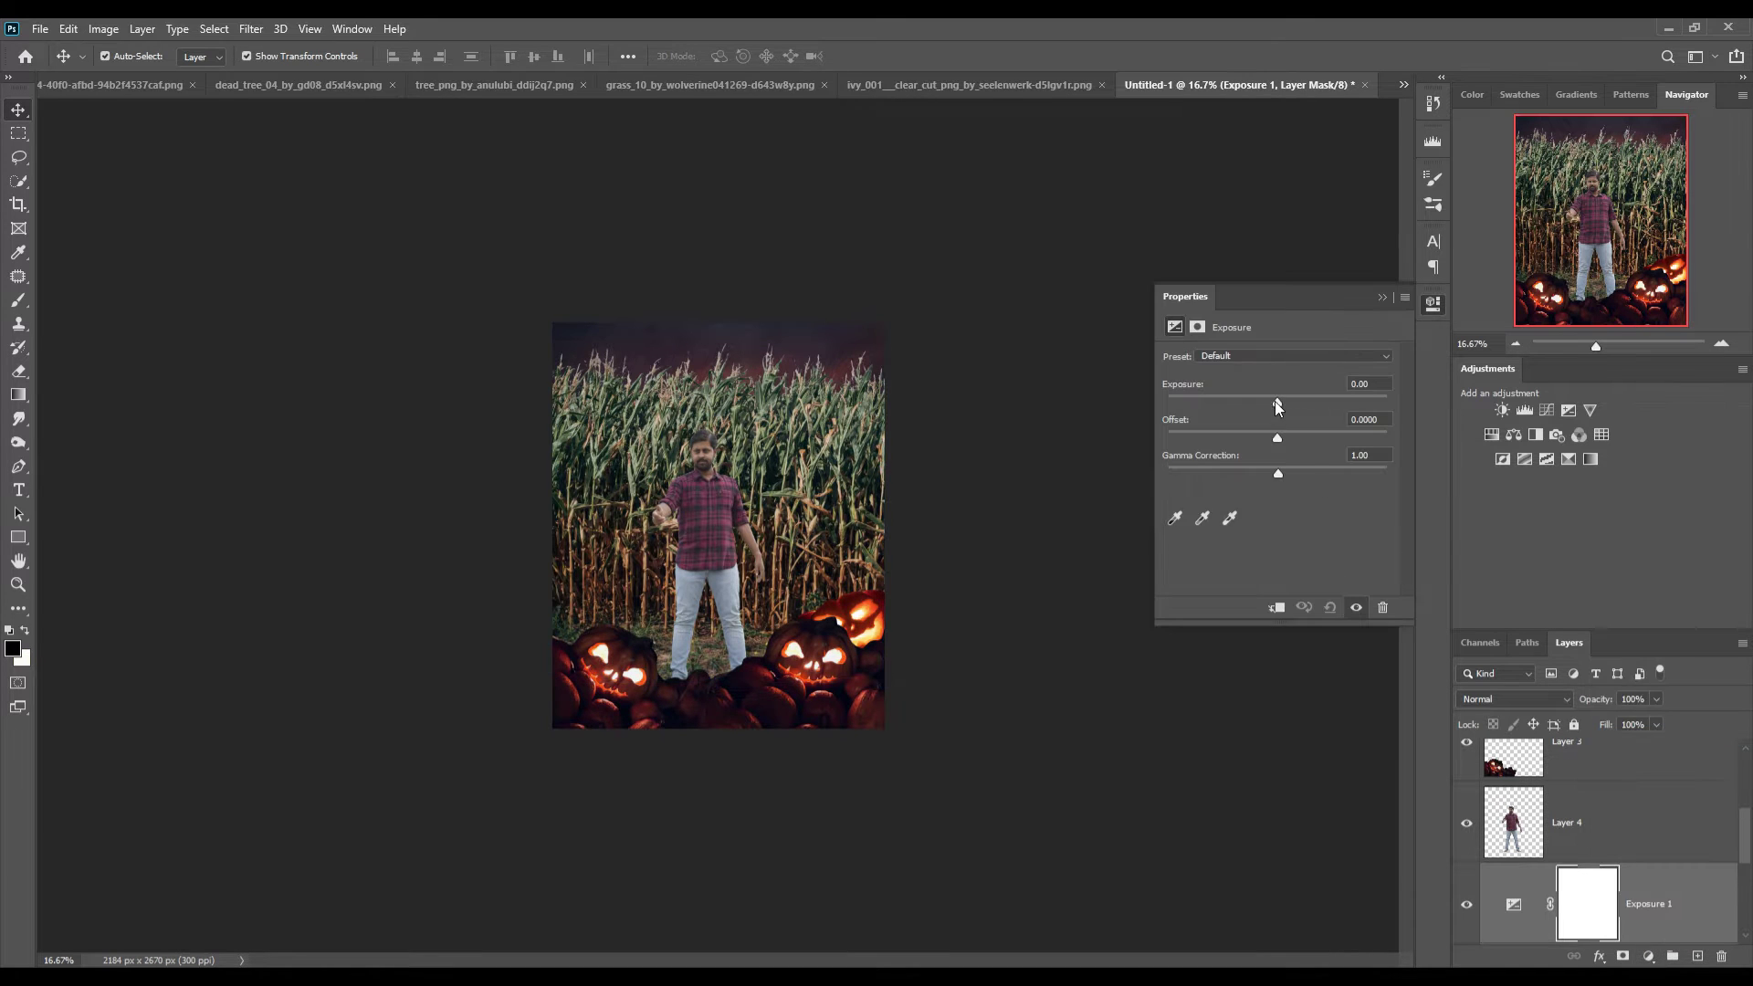
mouse_move(1276, 402)
mouse_down()
mouse_move(1240, 410)
mouse_move(1274, 440)
mouse_up()
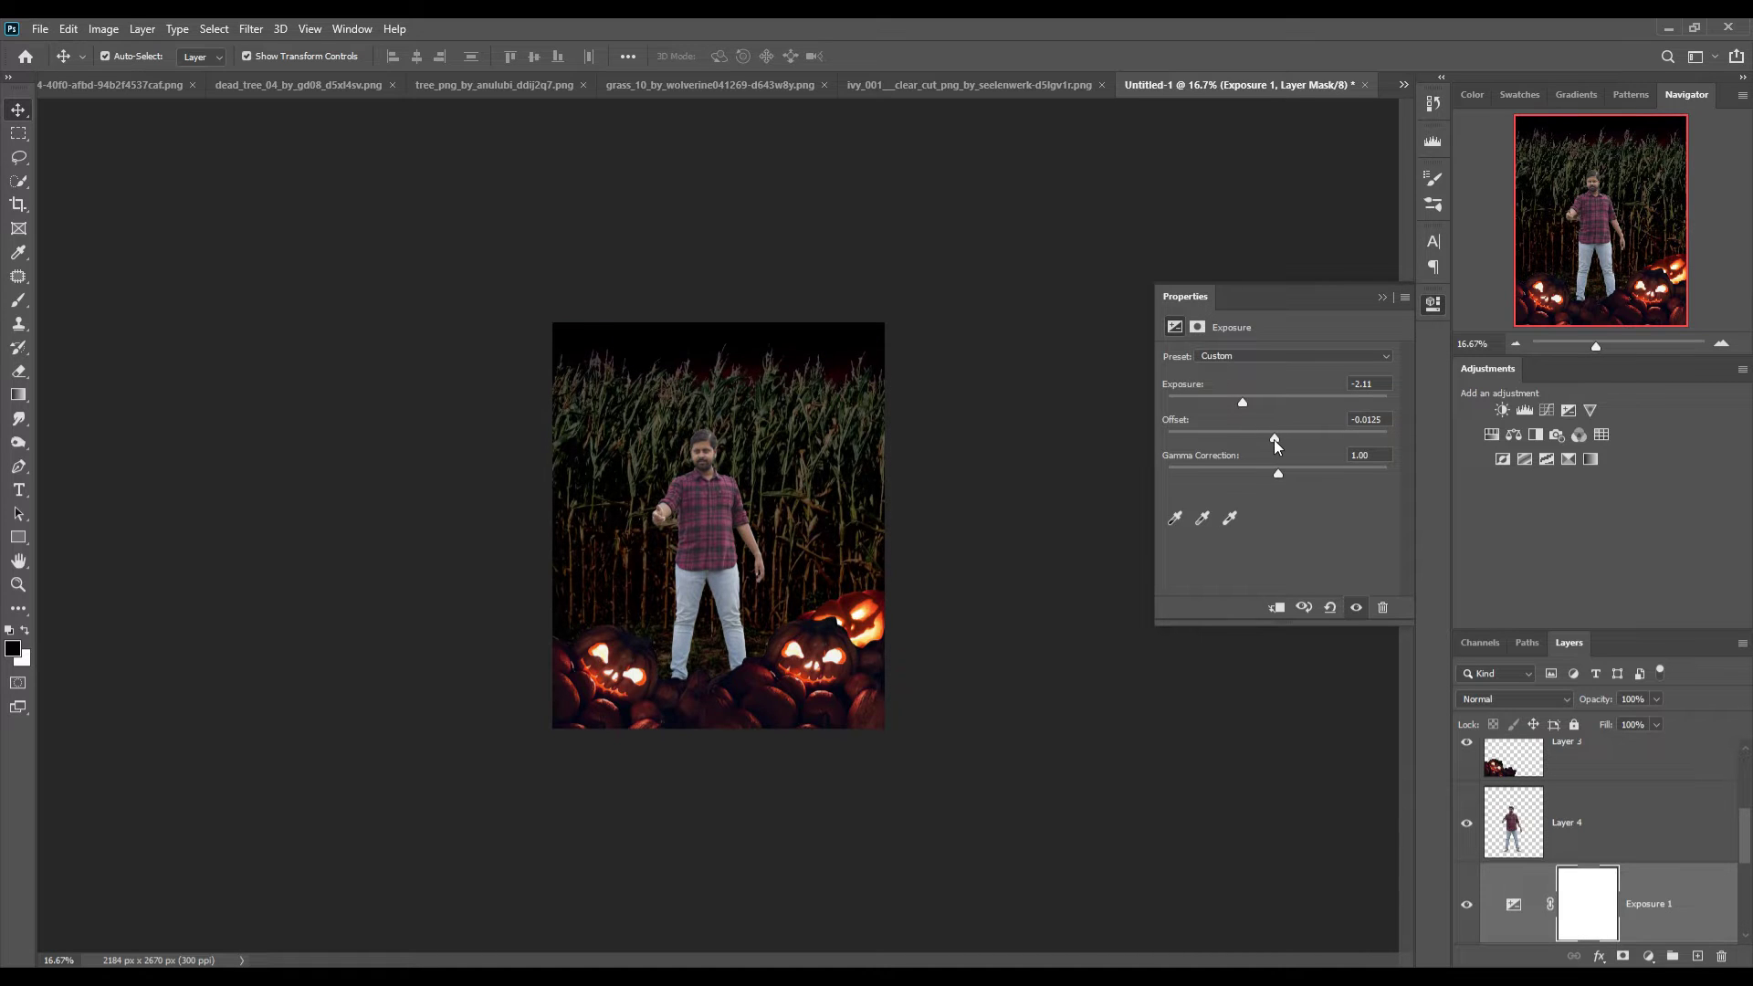
click(1381, 296)
click(1699, 886)
key(Delete)
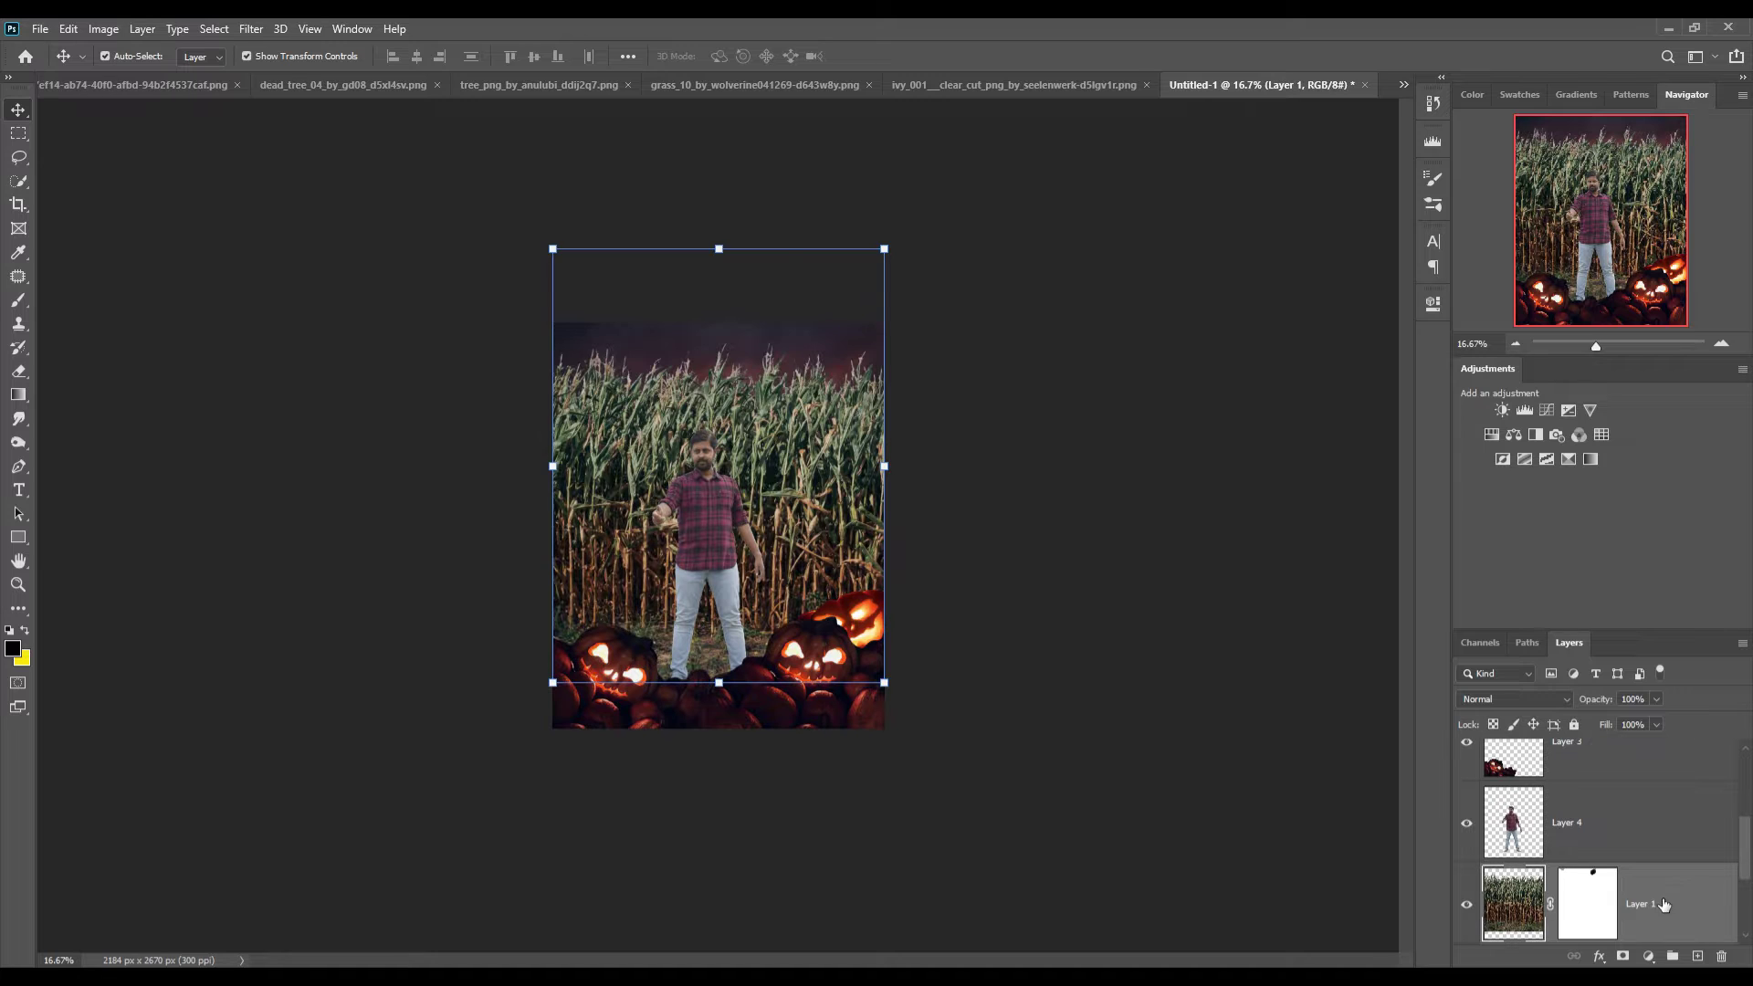
click(1648, 956)
click(1635, 733)
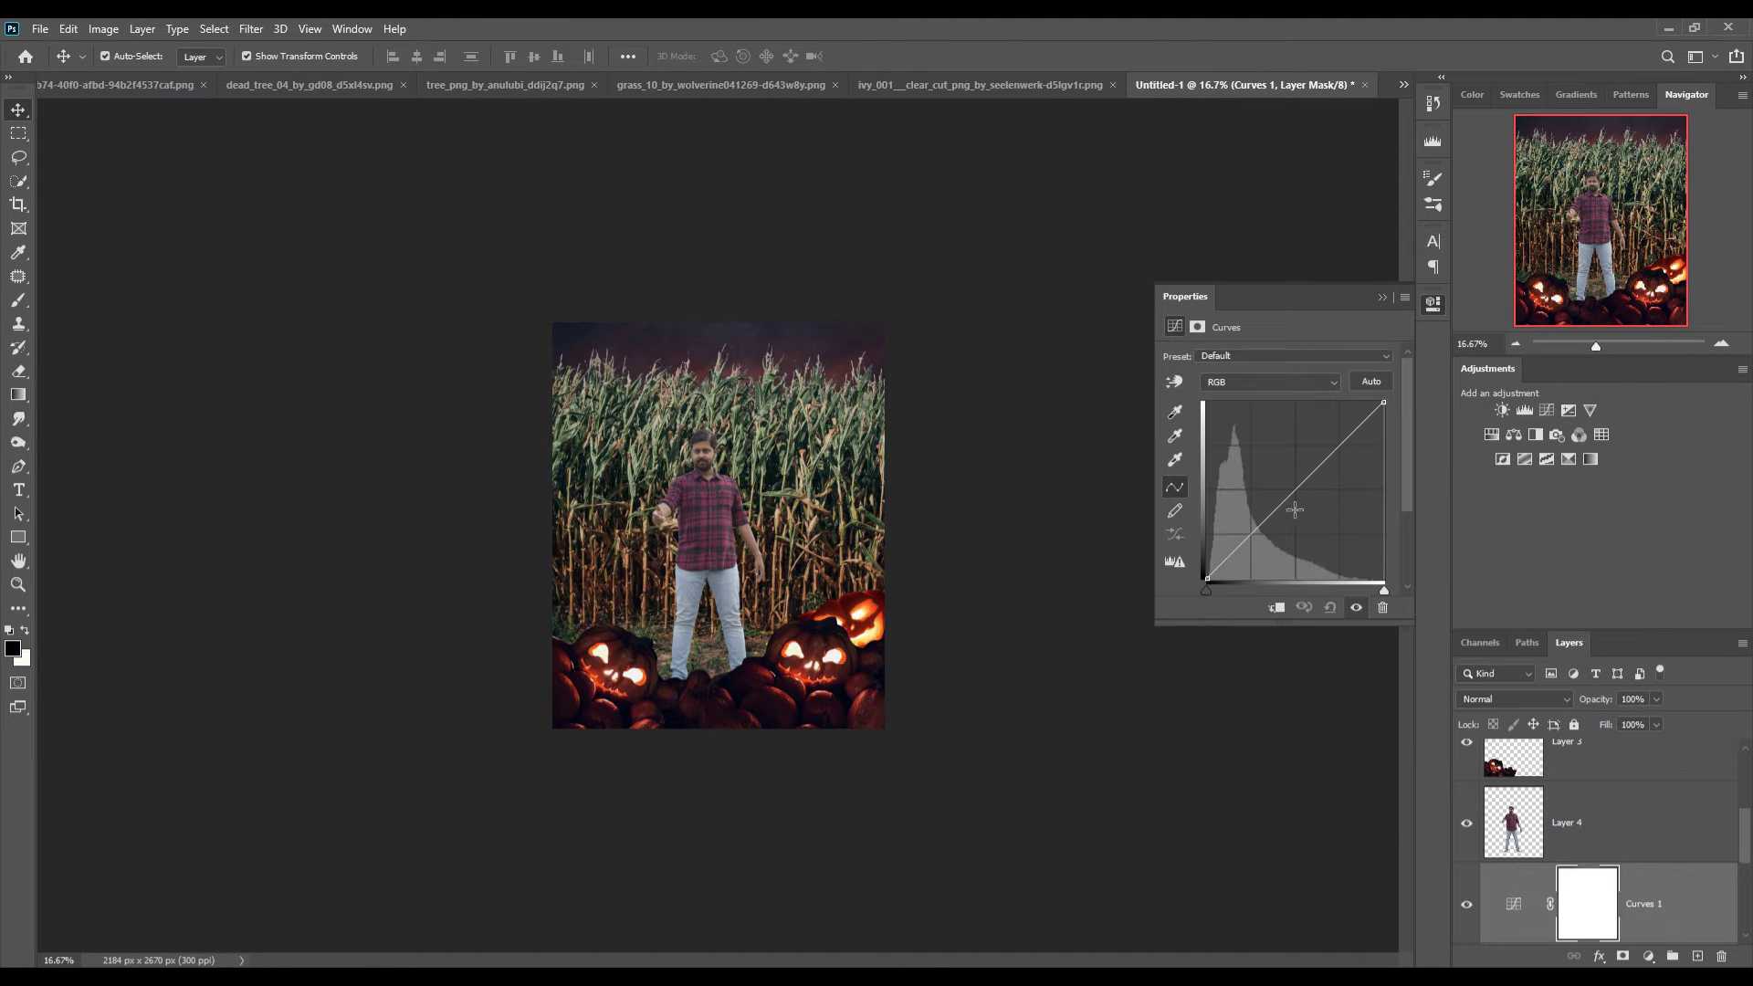
drag(1314, 473, 1328, 520)
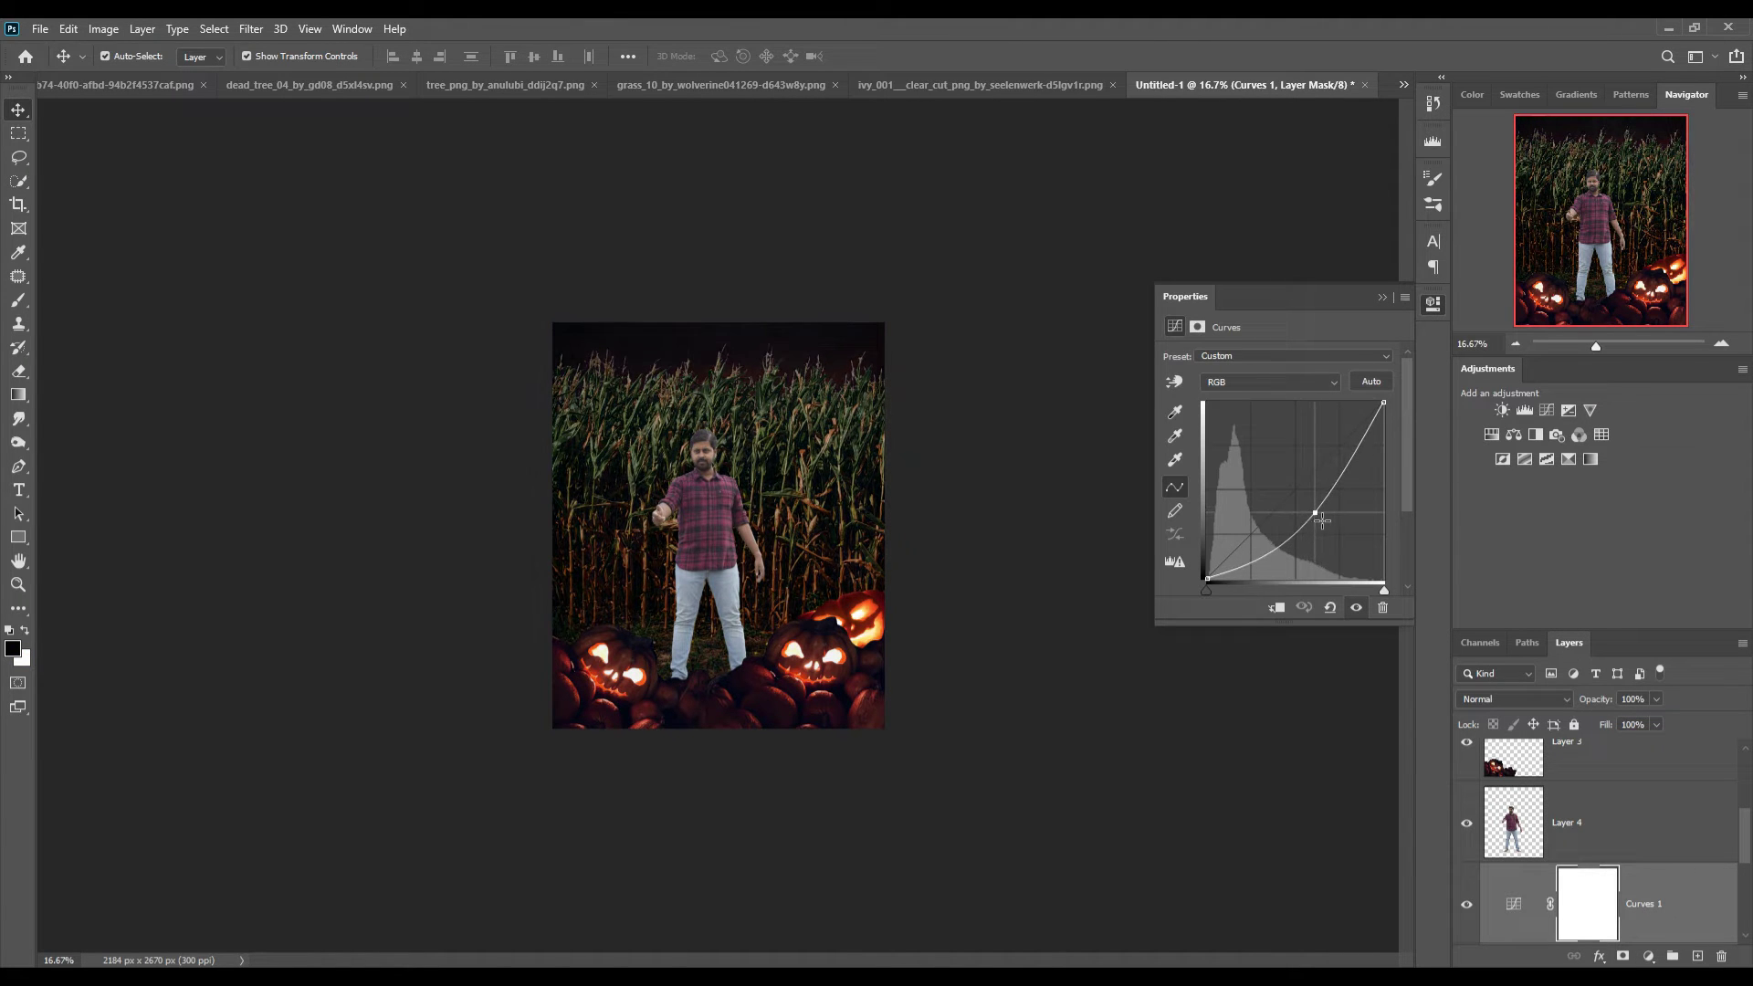
mouse_move(1328, 520)
mouse_down()
mouse_move(1317, 499)
mouse_move(1283, 532)
mouse_up()
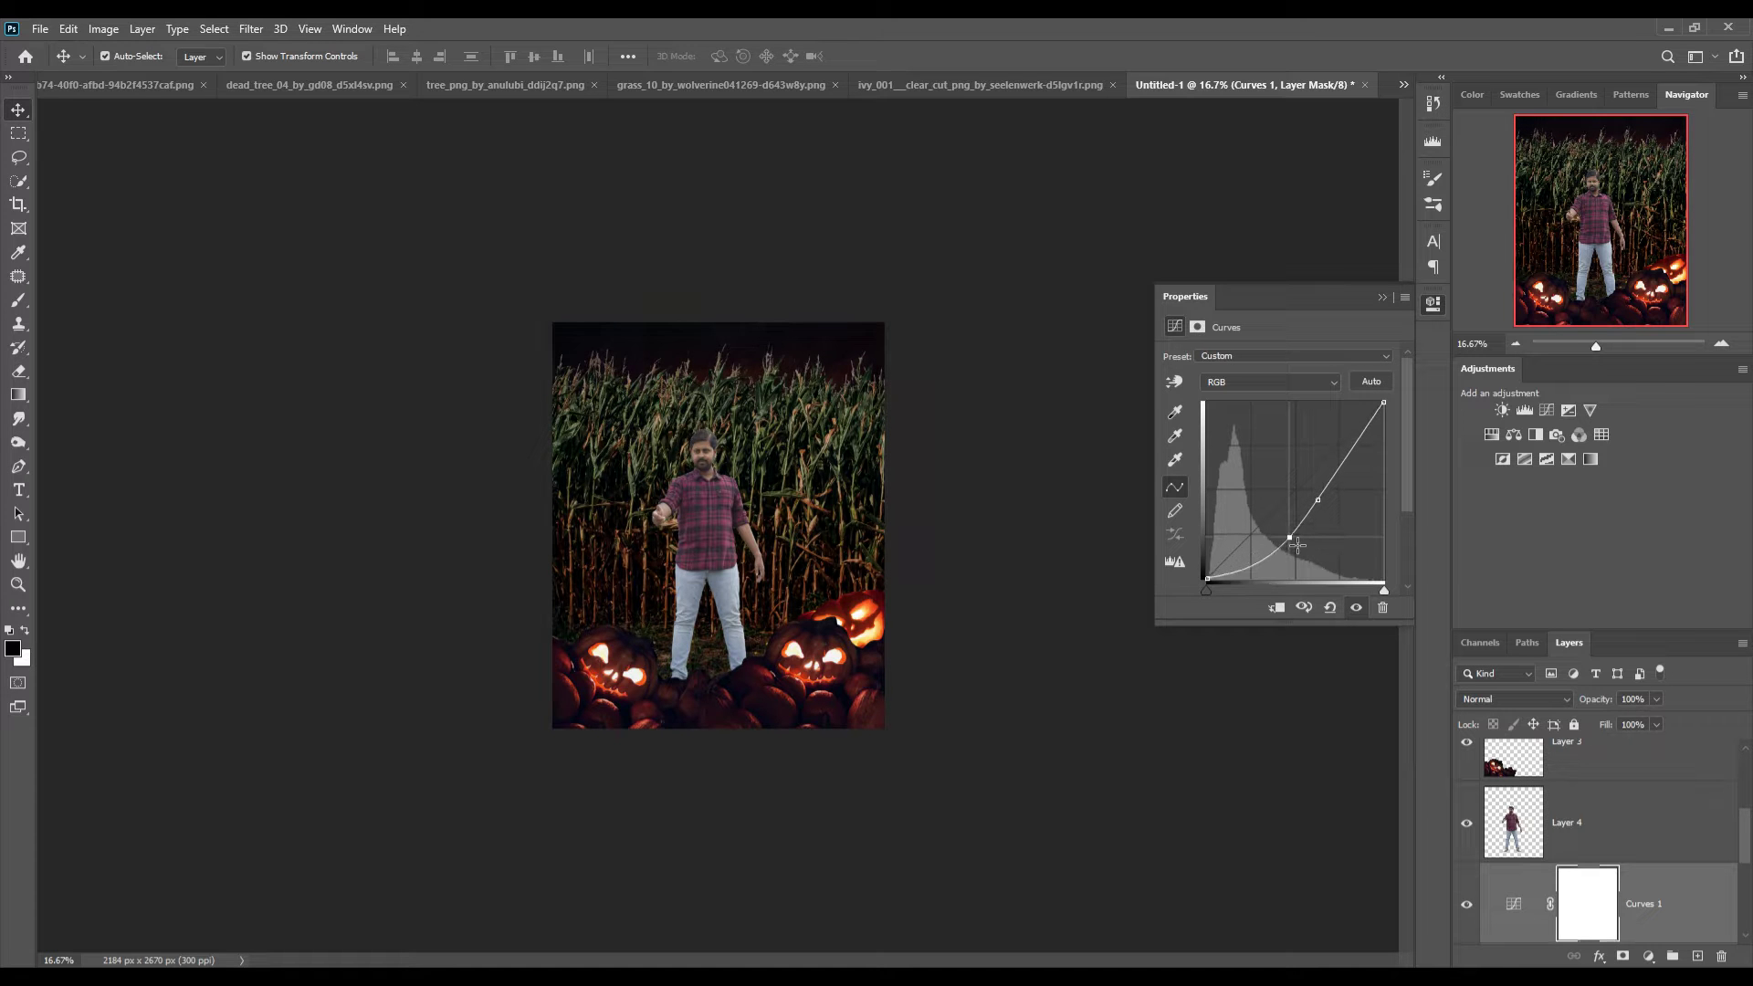
click(1381, 298)
key(ctrl+e)
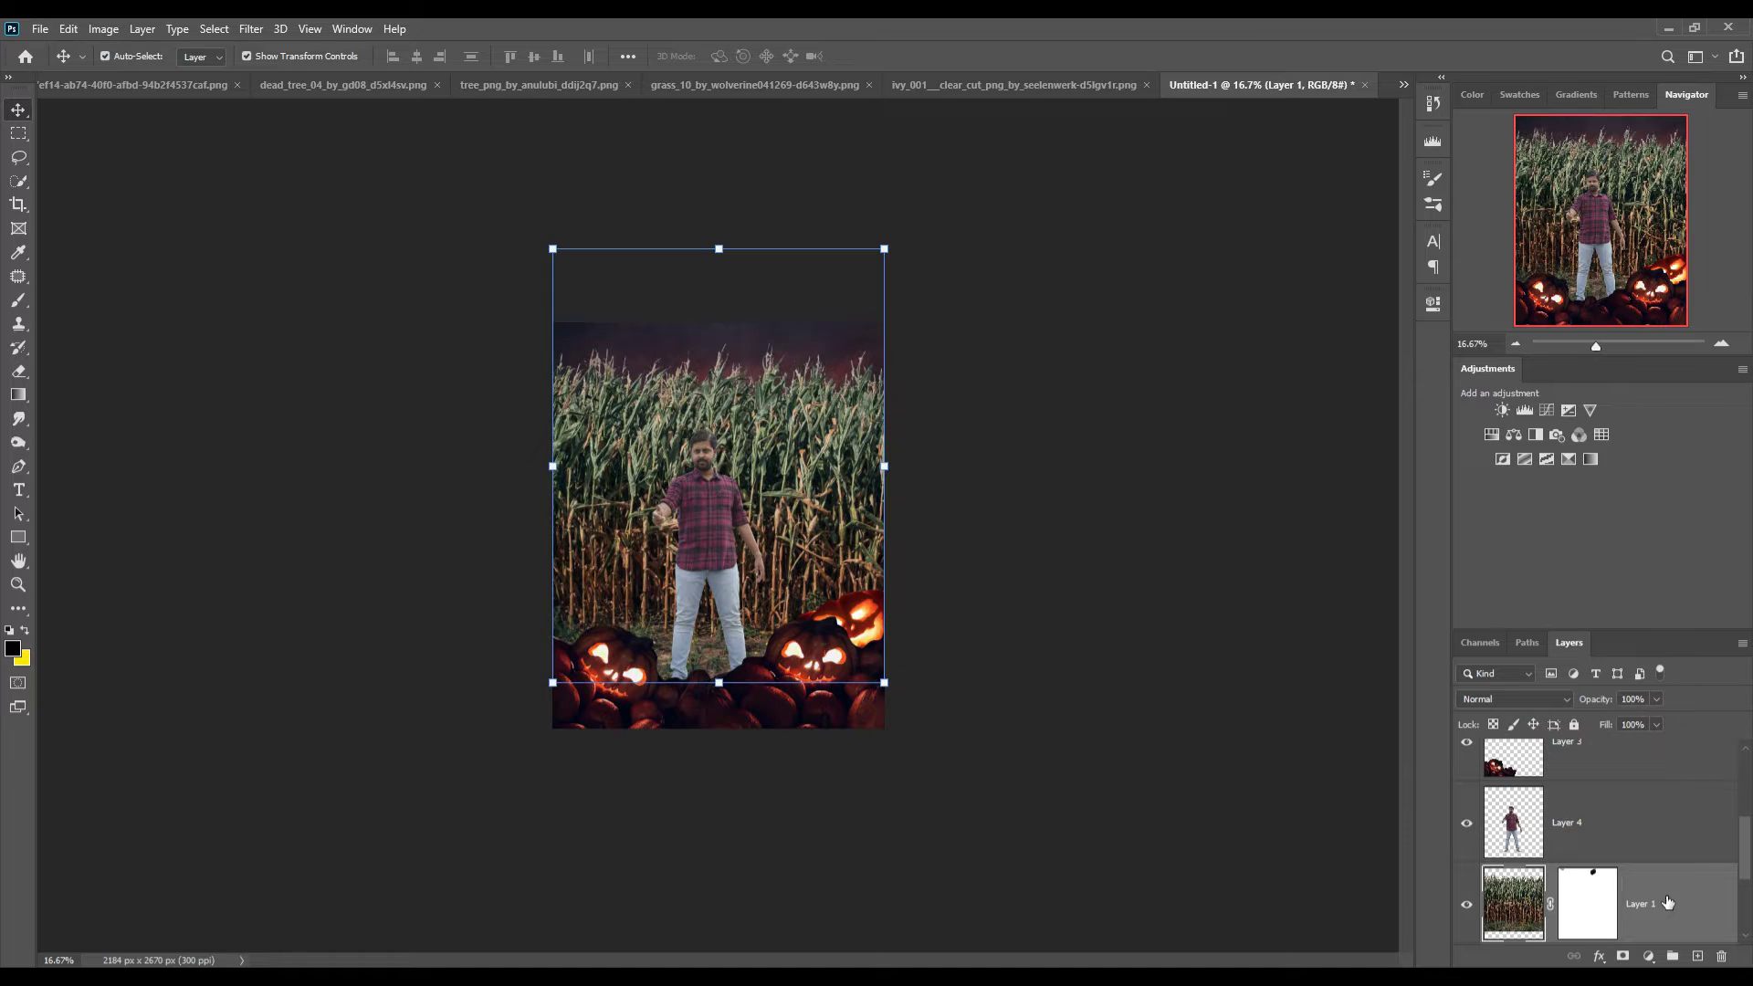
click(617, 660)
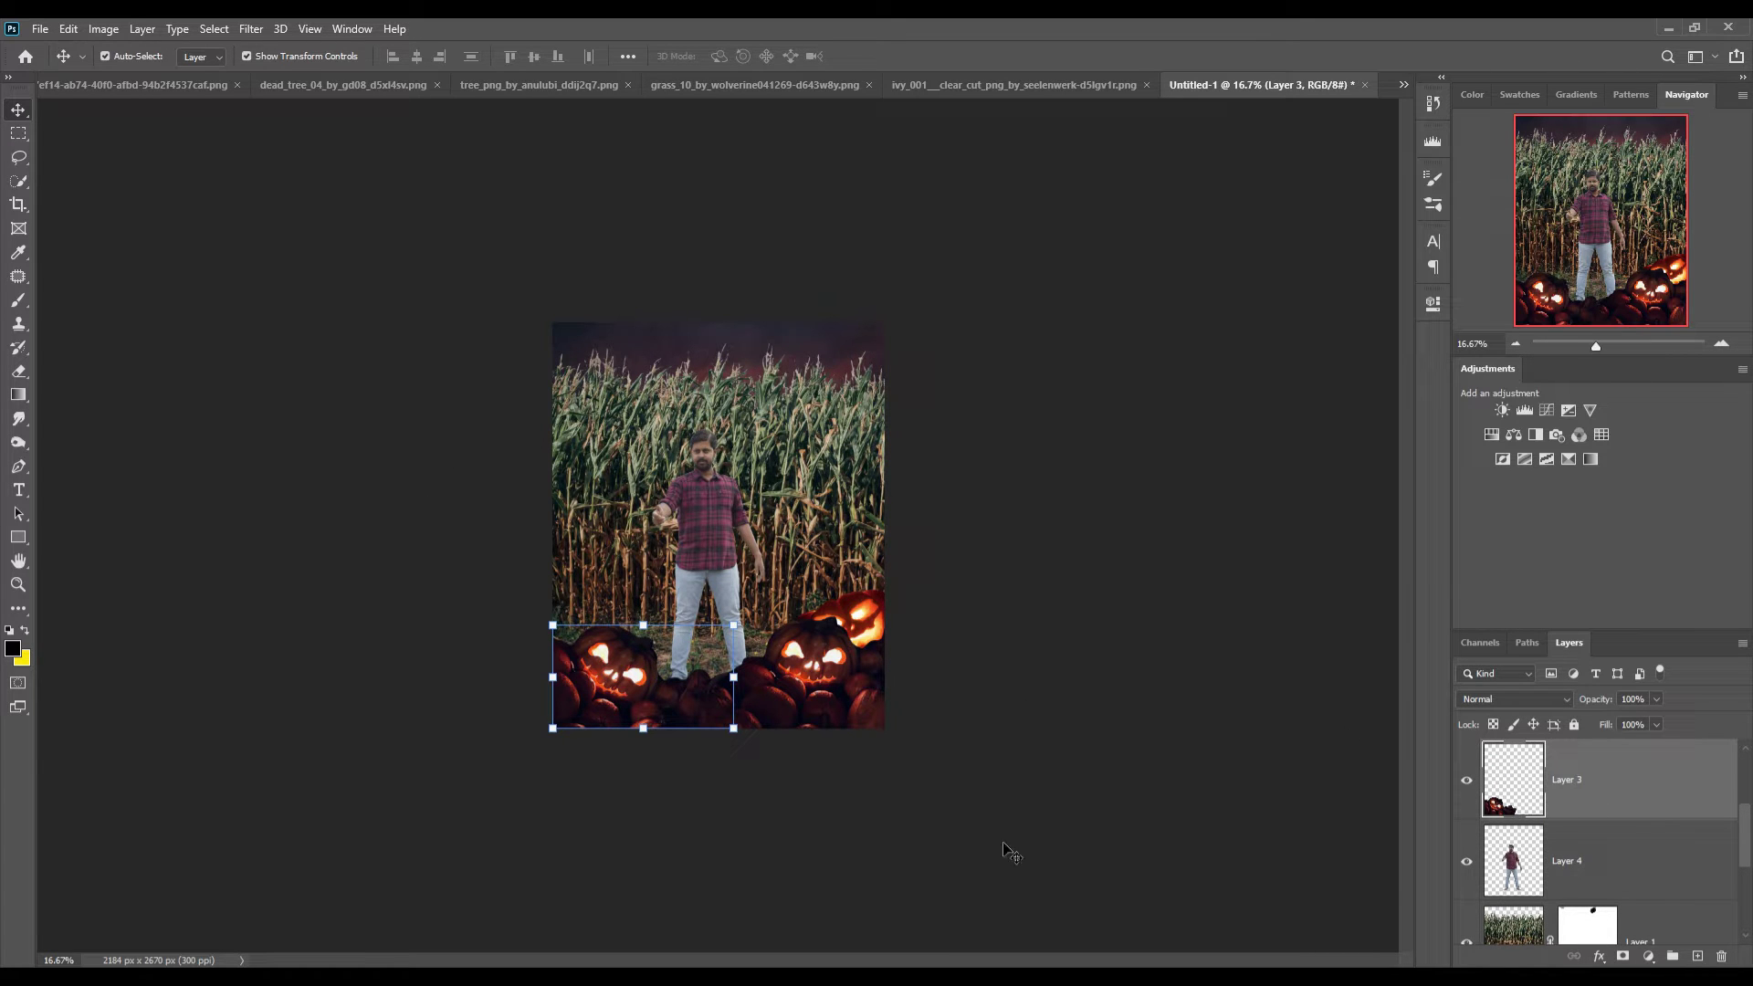
Add a new empty layer clipped to the cornfield layer
click(1660, 931)
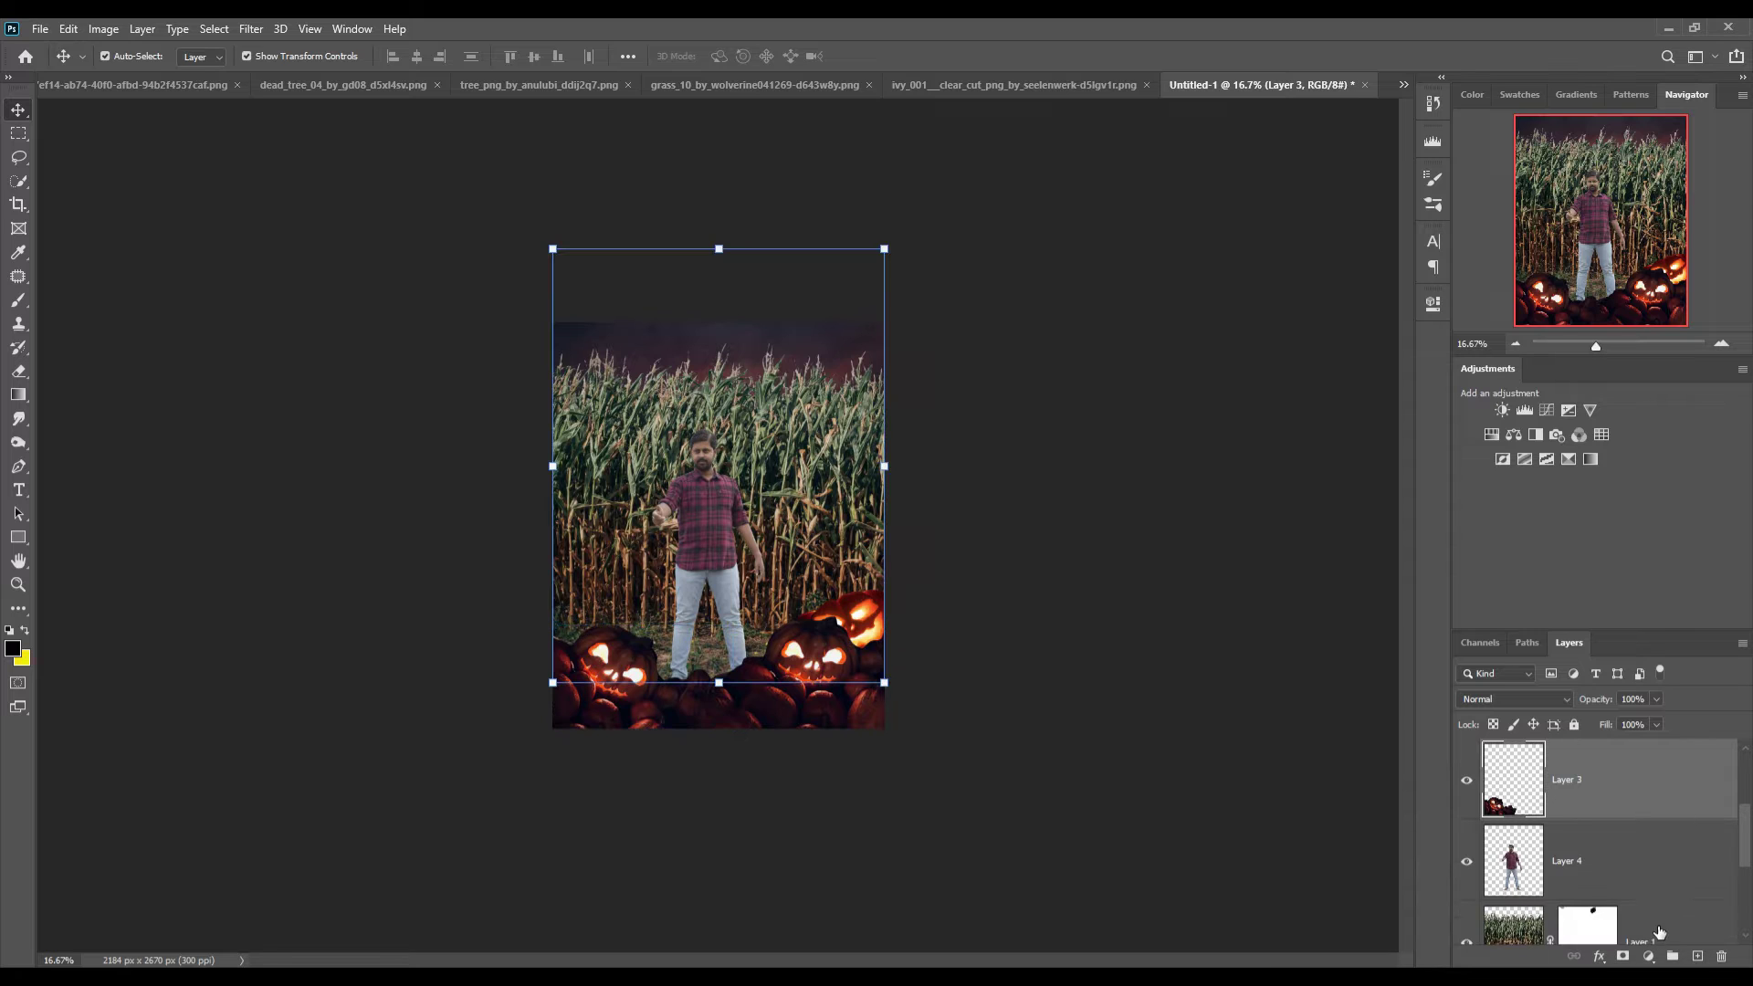
click(1697, 956)
right_click(1663, 891)
click(1569, 467)
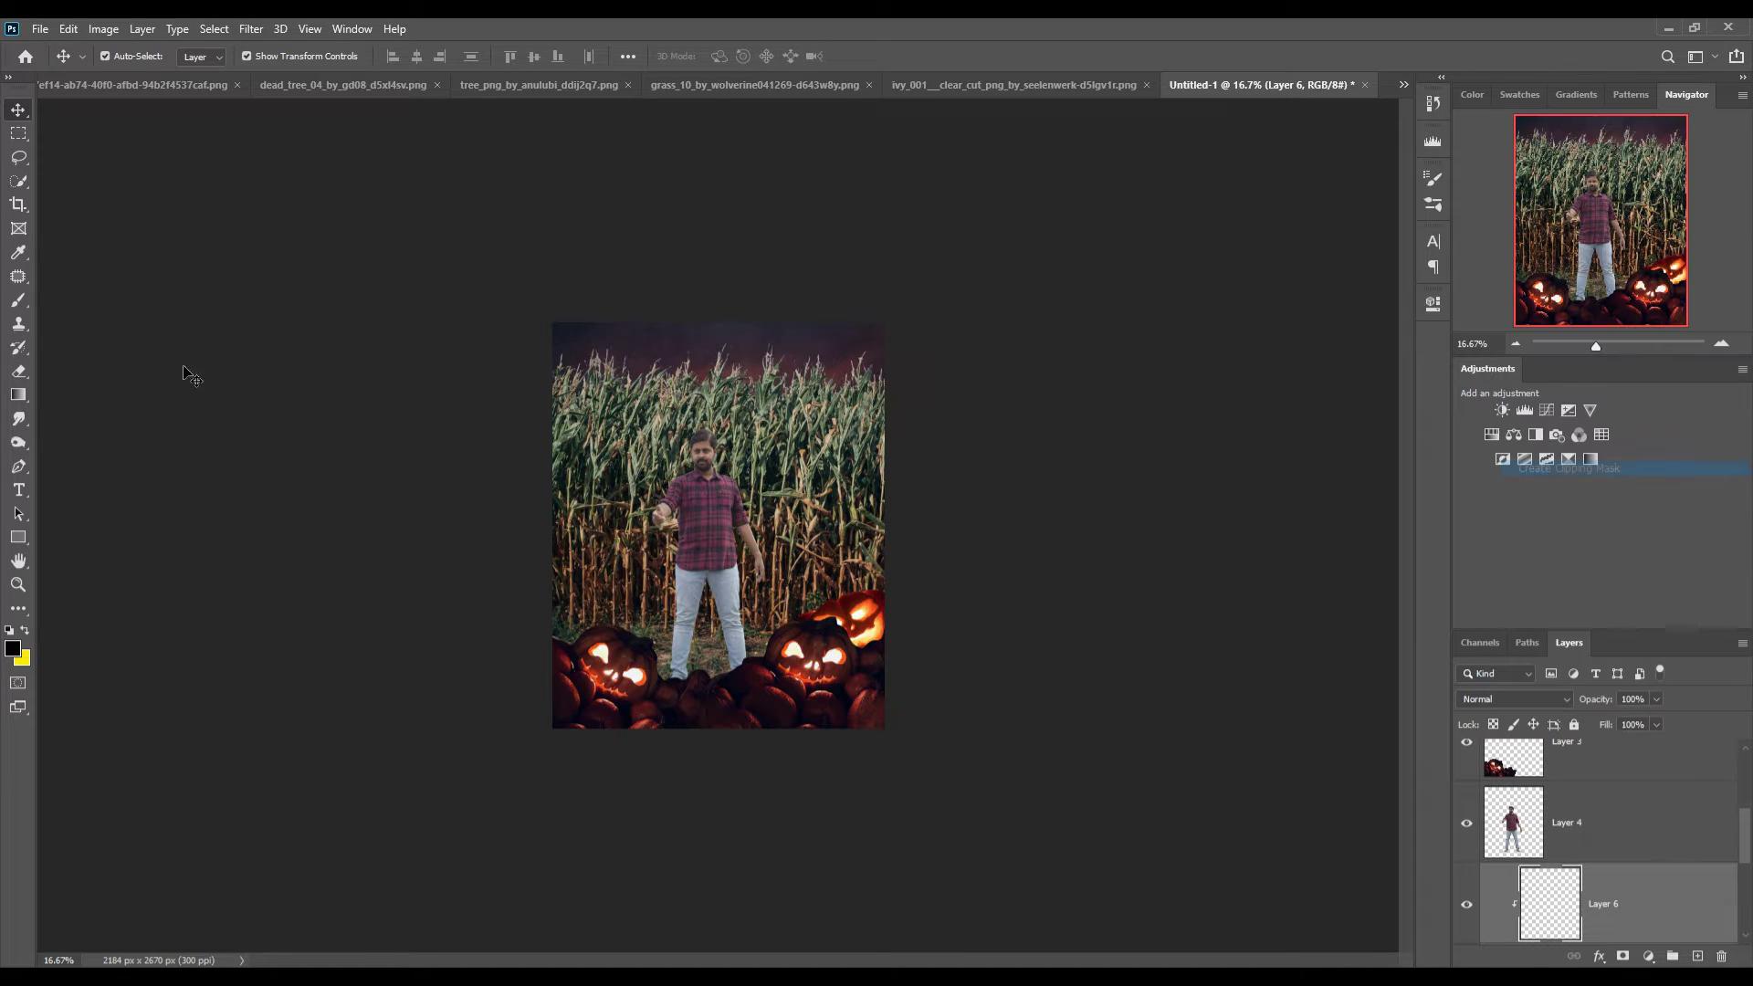
Paint soft black over the cornfield with a size-1000 brush at 21% opacity
click(11, 301)
key(bracketright)
key(bracketright)
key(bracketright)
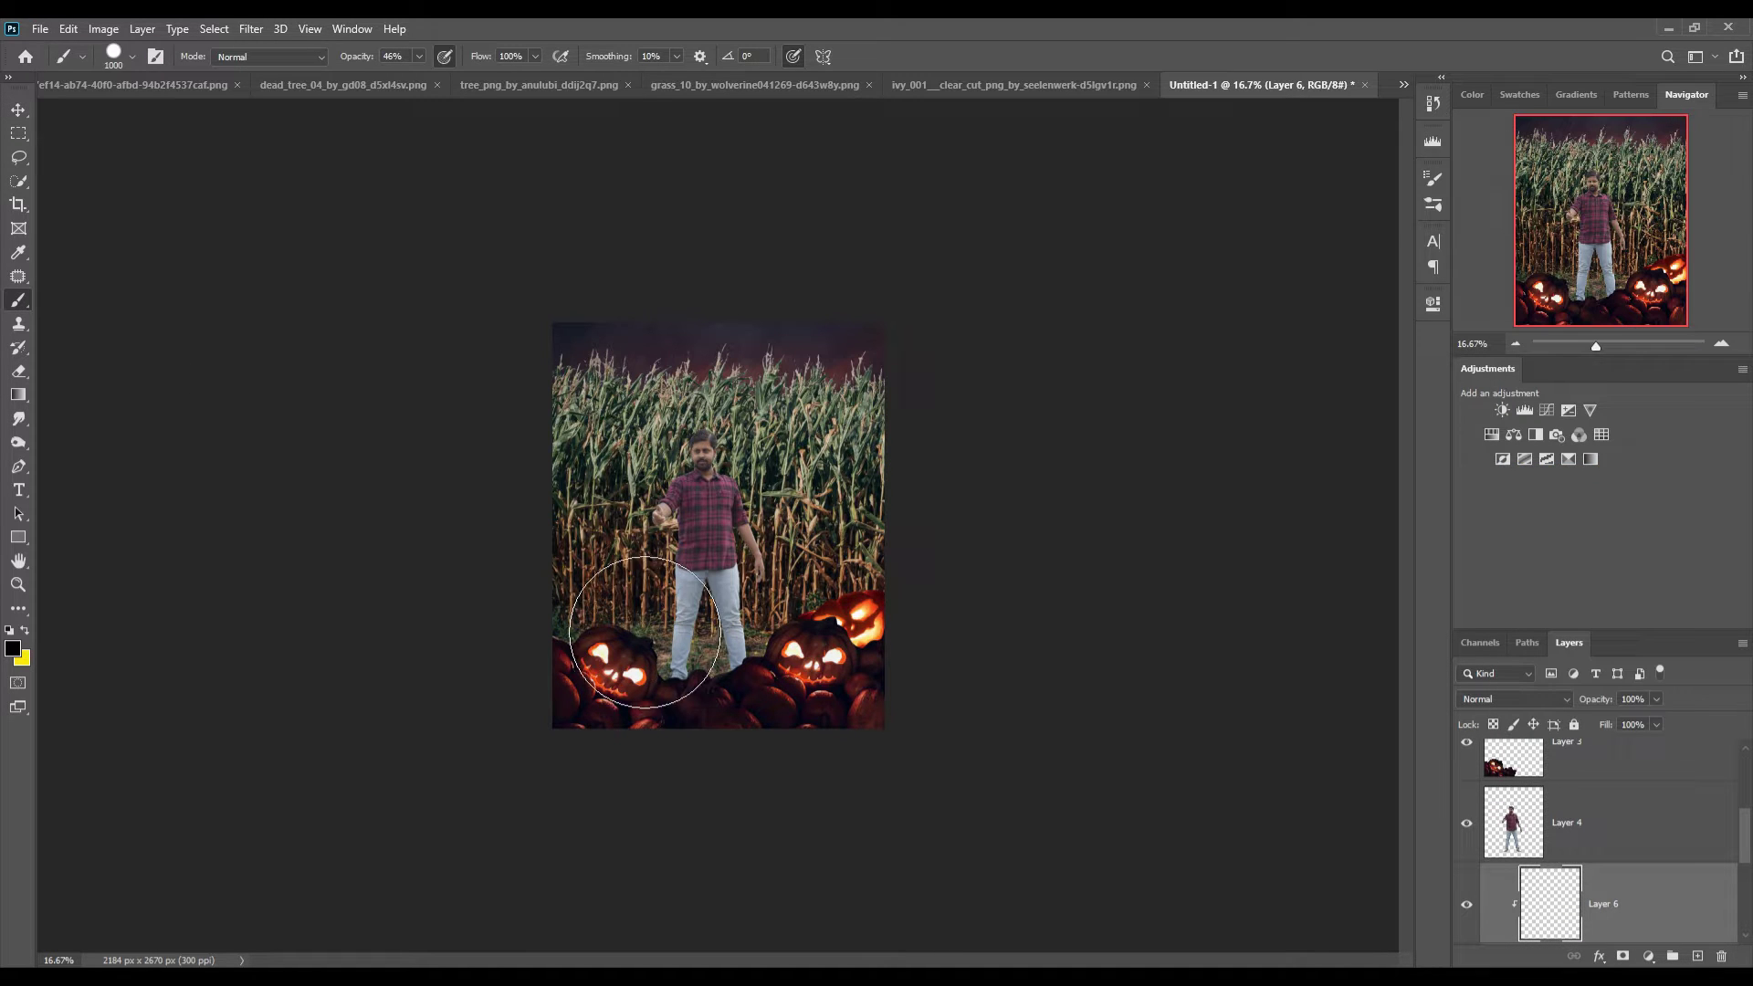
drag(420, 79, 378, 79)
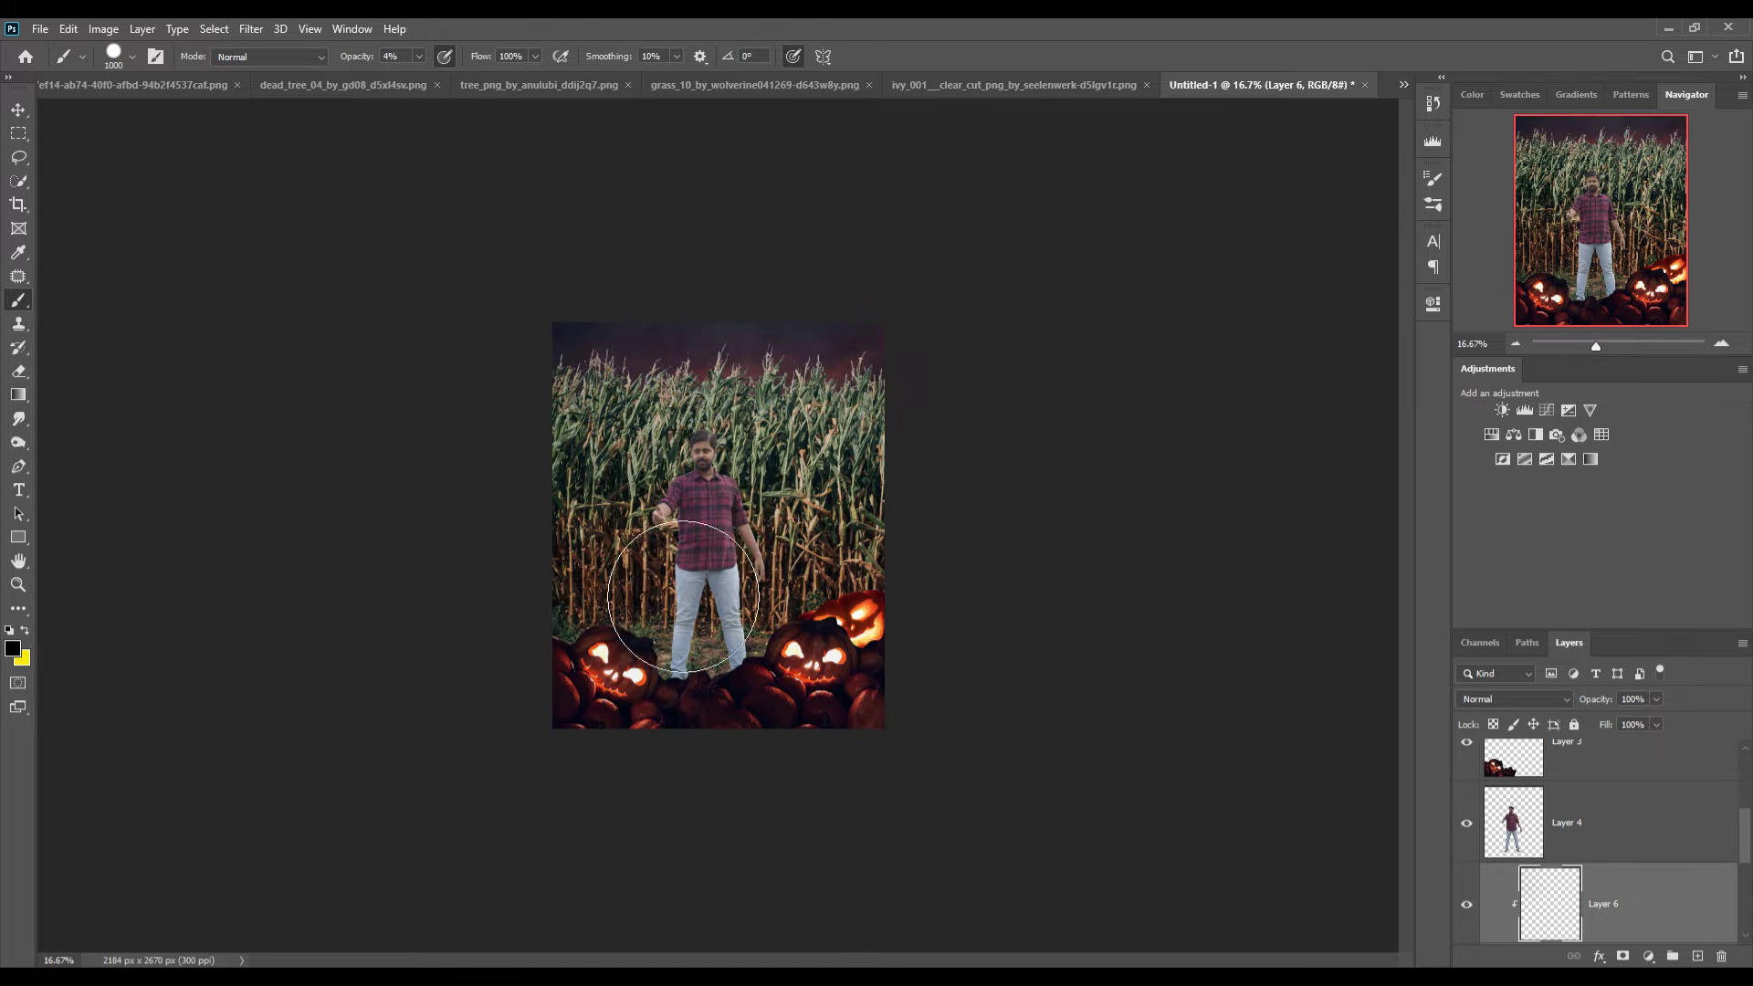
key(2)
key(1)
mouse_move(657, 482)
mouse_down()
mouse_move(618, 652)
mouse_move(909, 469)
mouse_move(861, 767)
mouse_move(681, 755)
mouse_up()
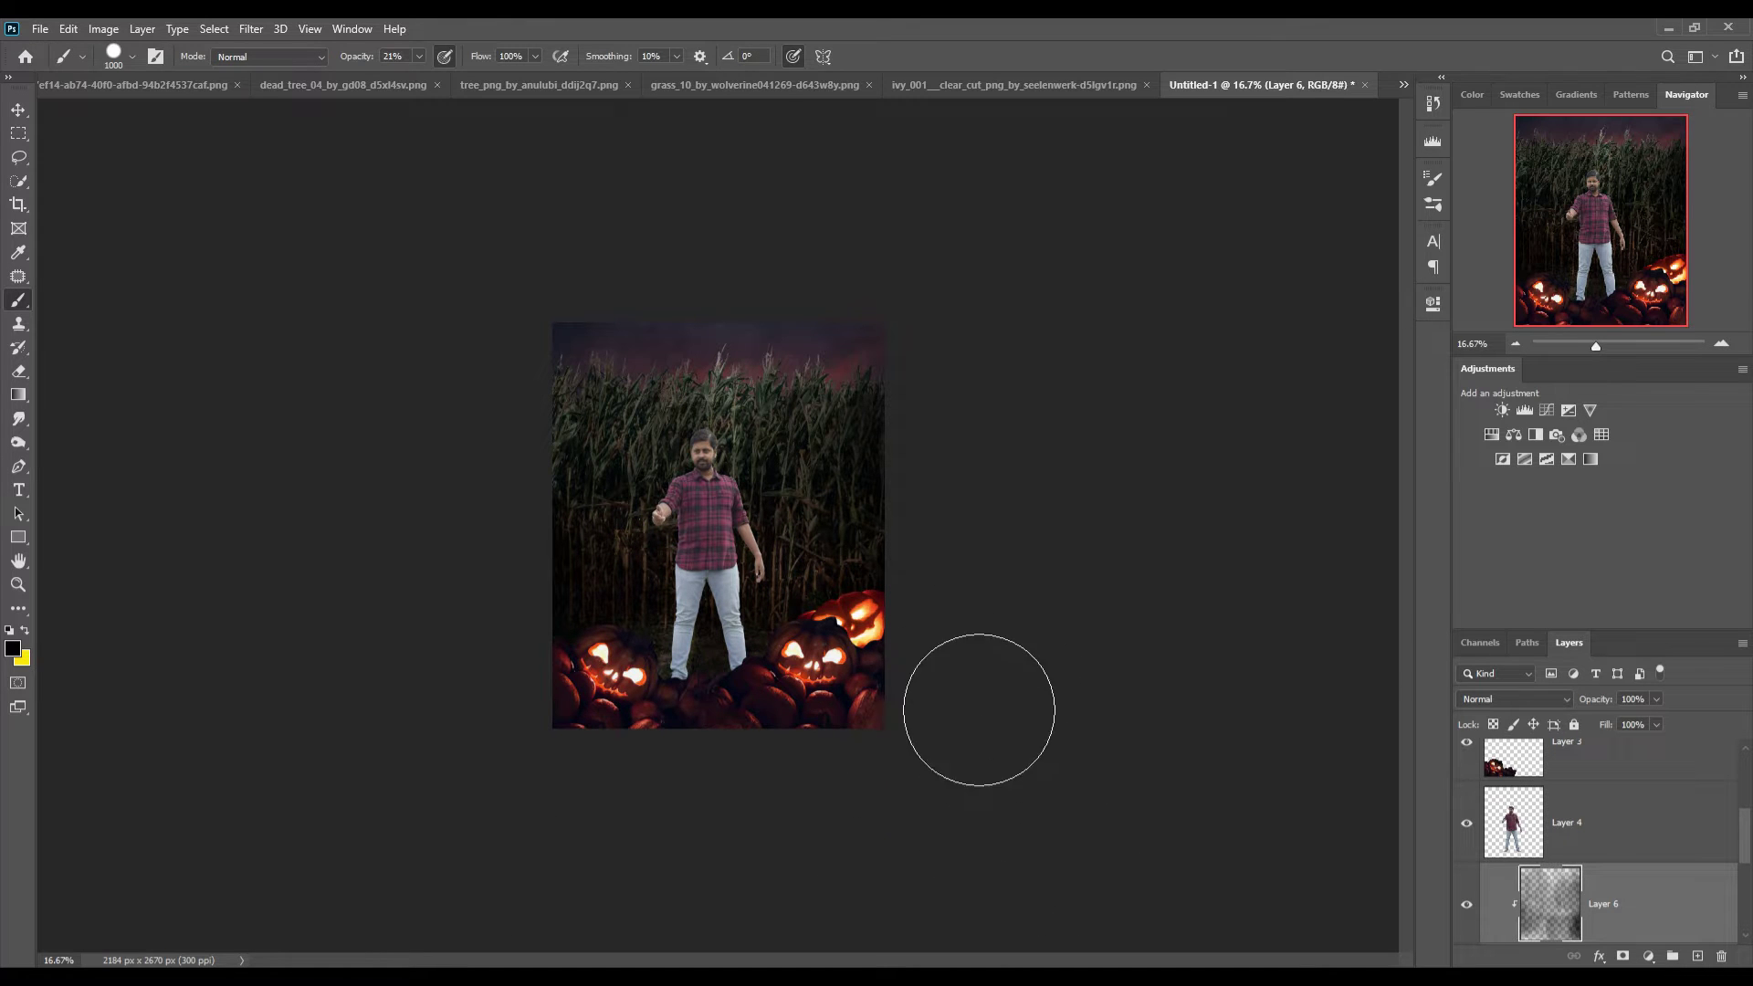
click(20, 111)
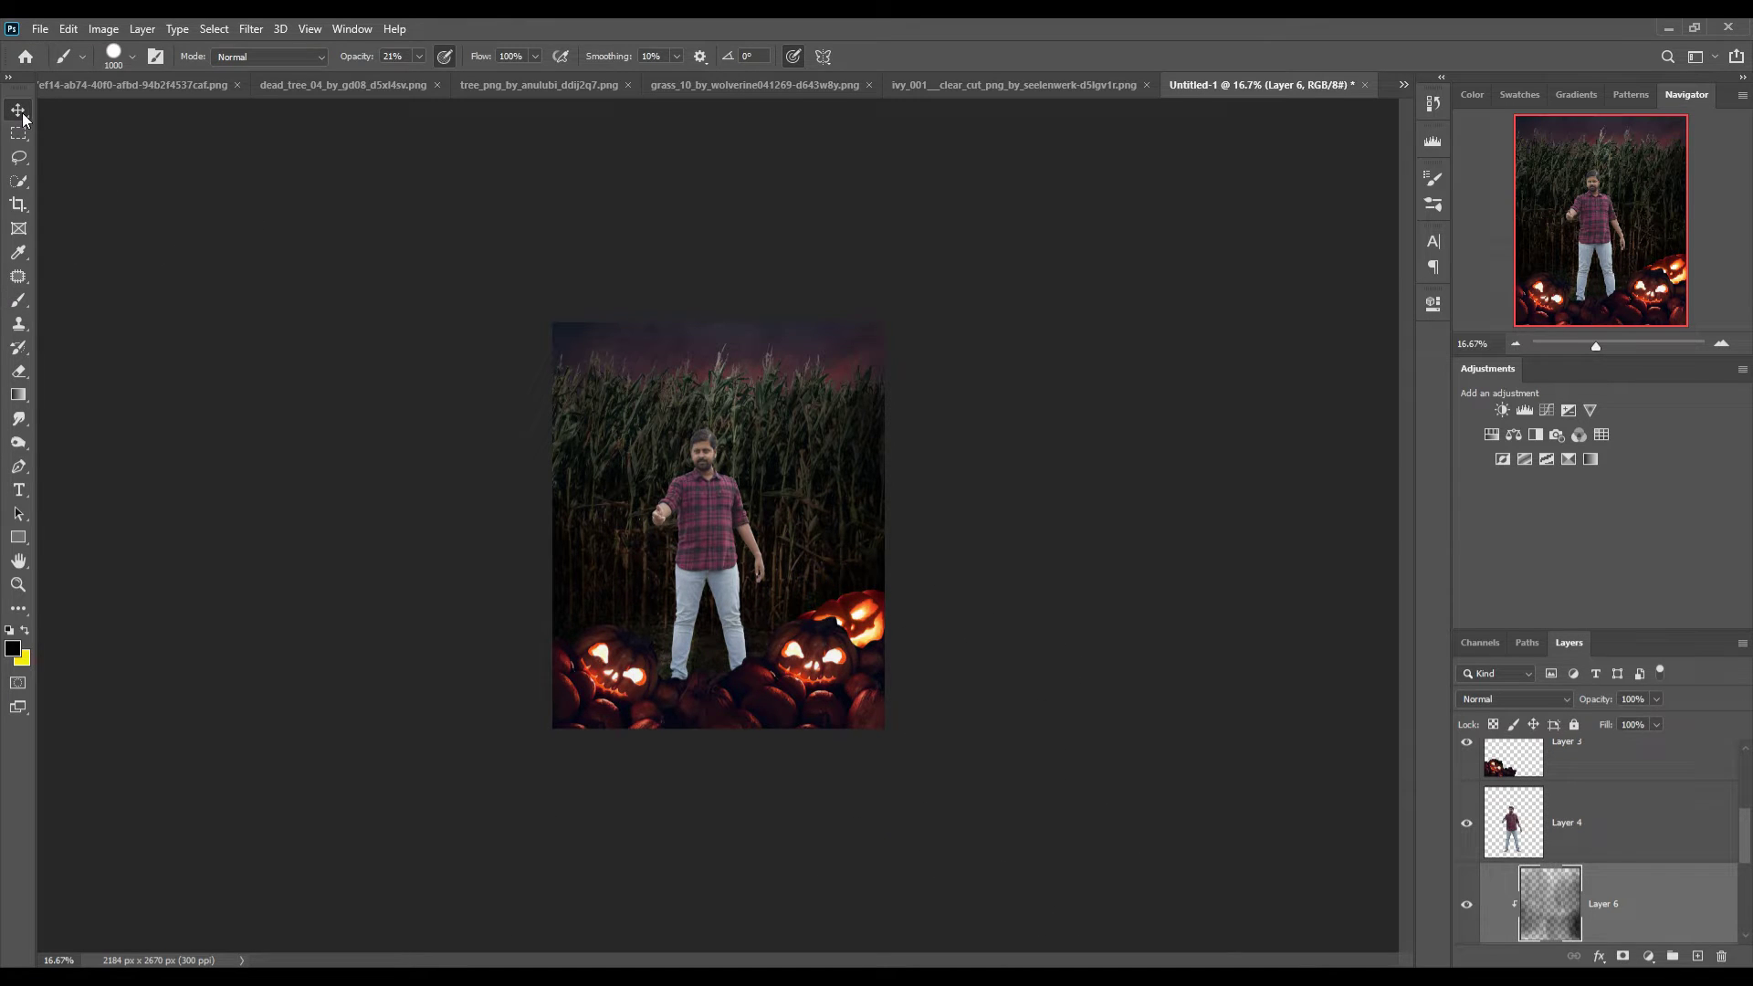
Reshape the man's shirt side and waist with Liquify's Forward Warp brush and apply it
click(716, 503)
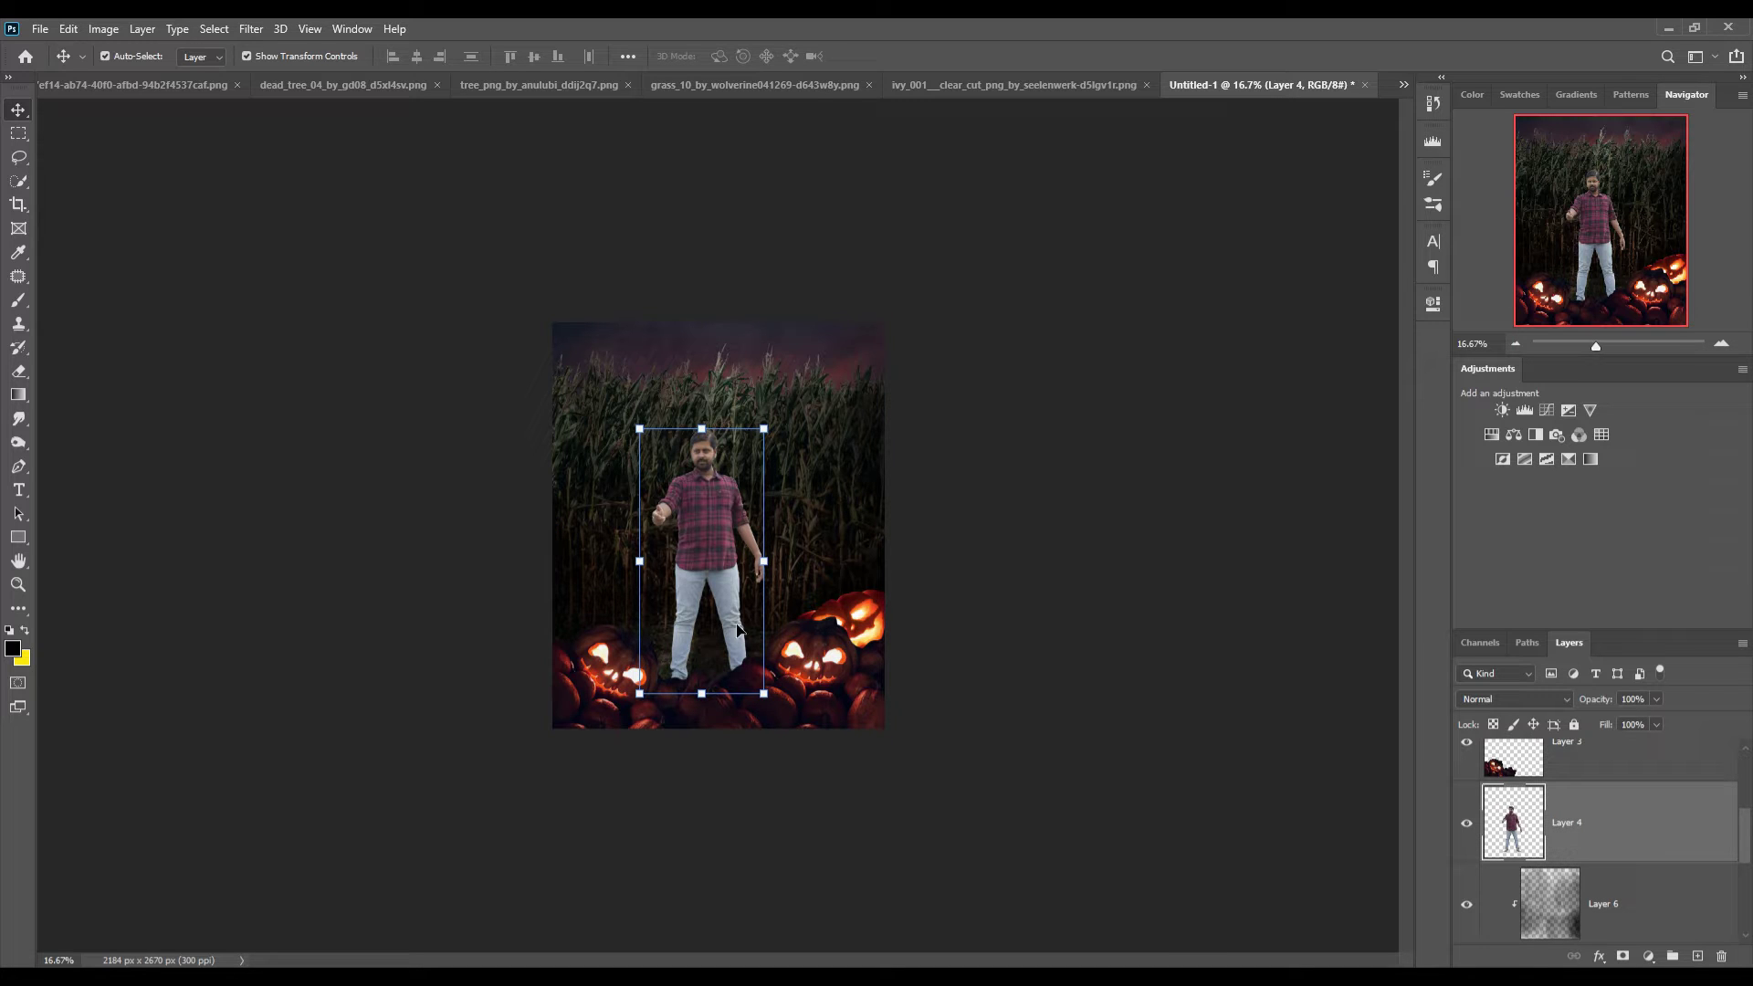
click(250, 29)
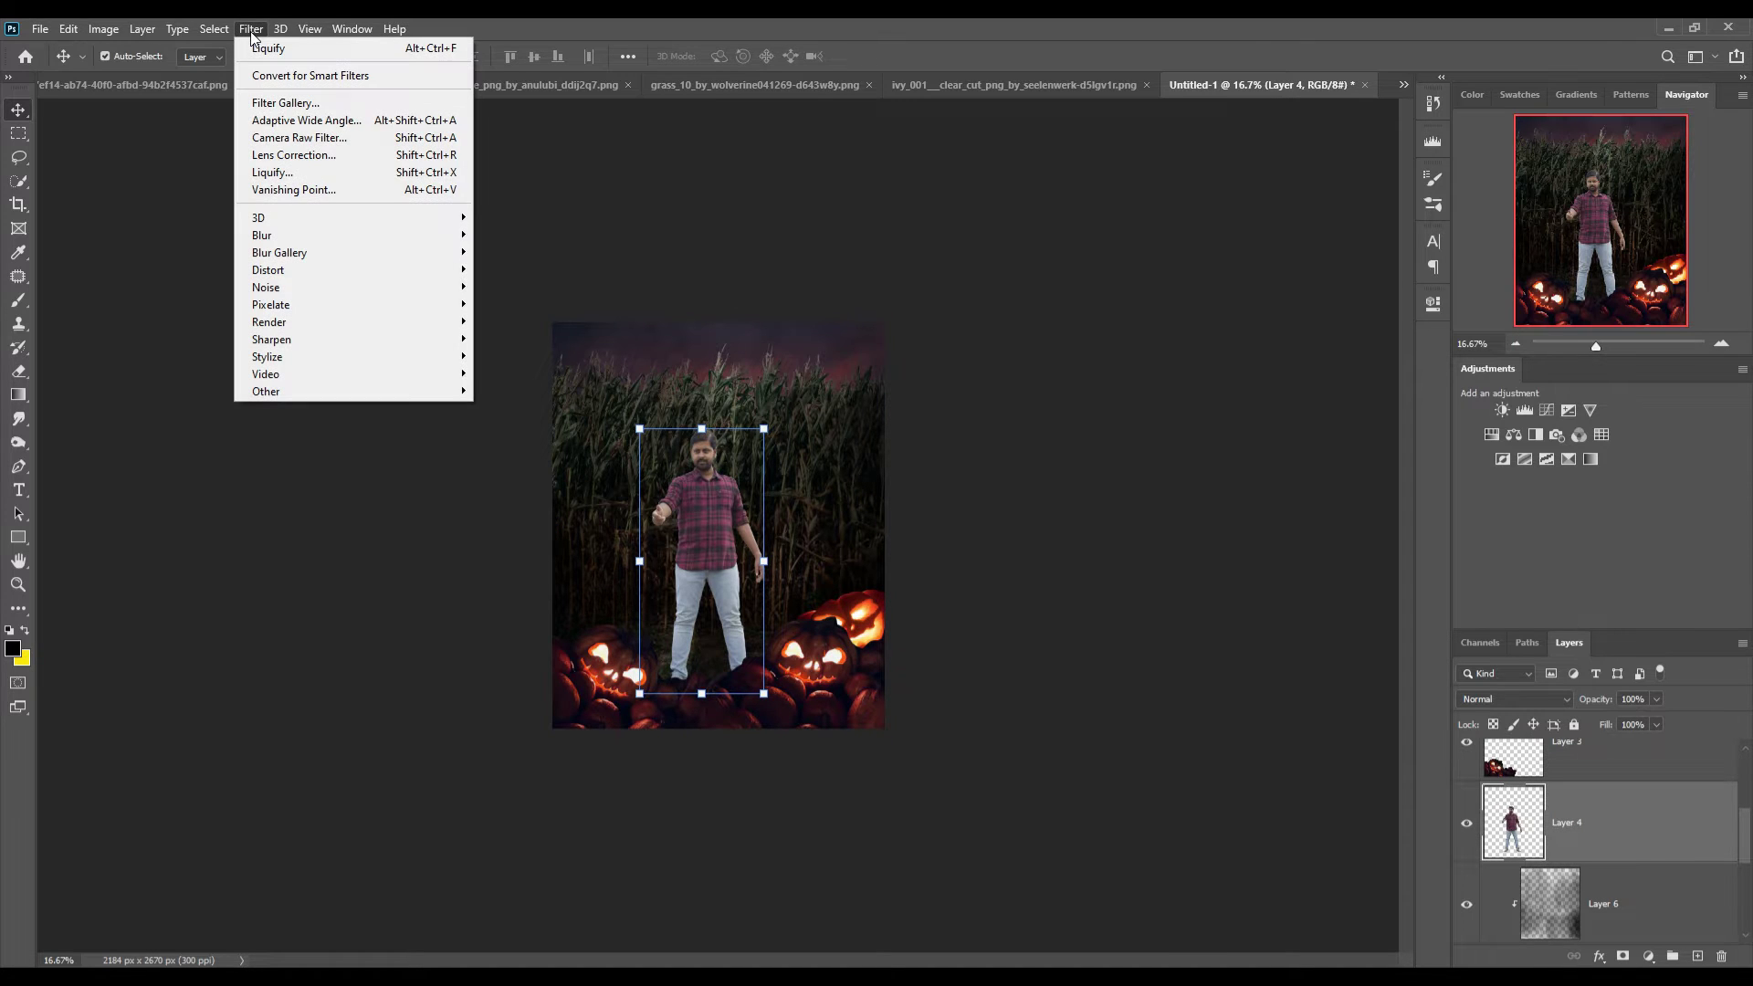
click(267, 174)
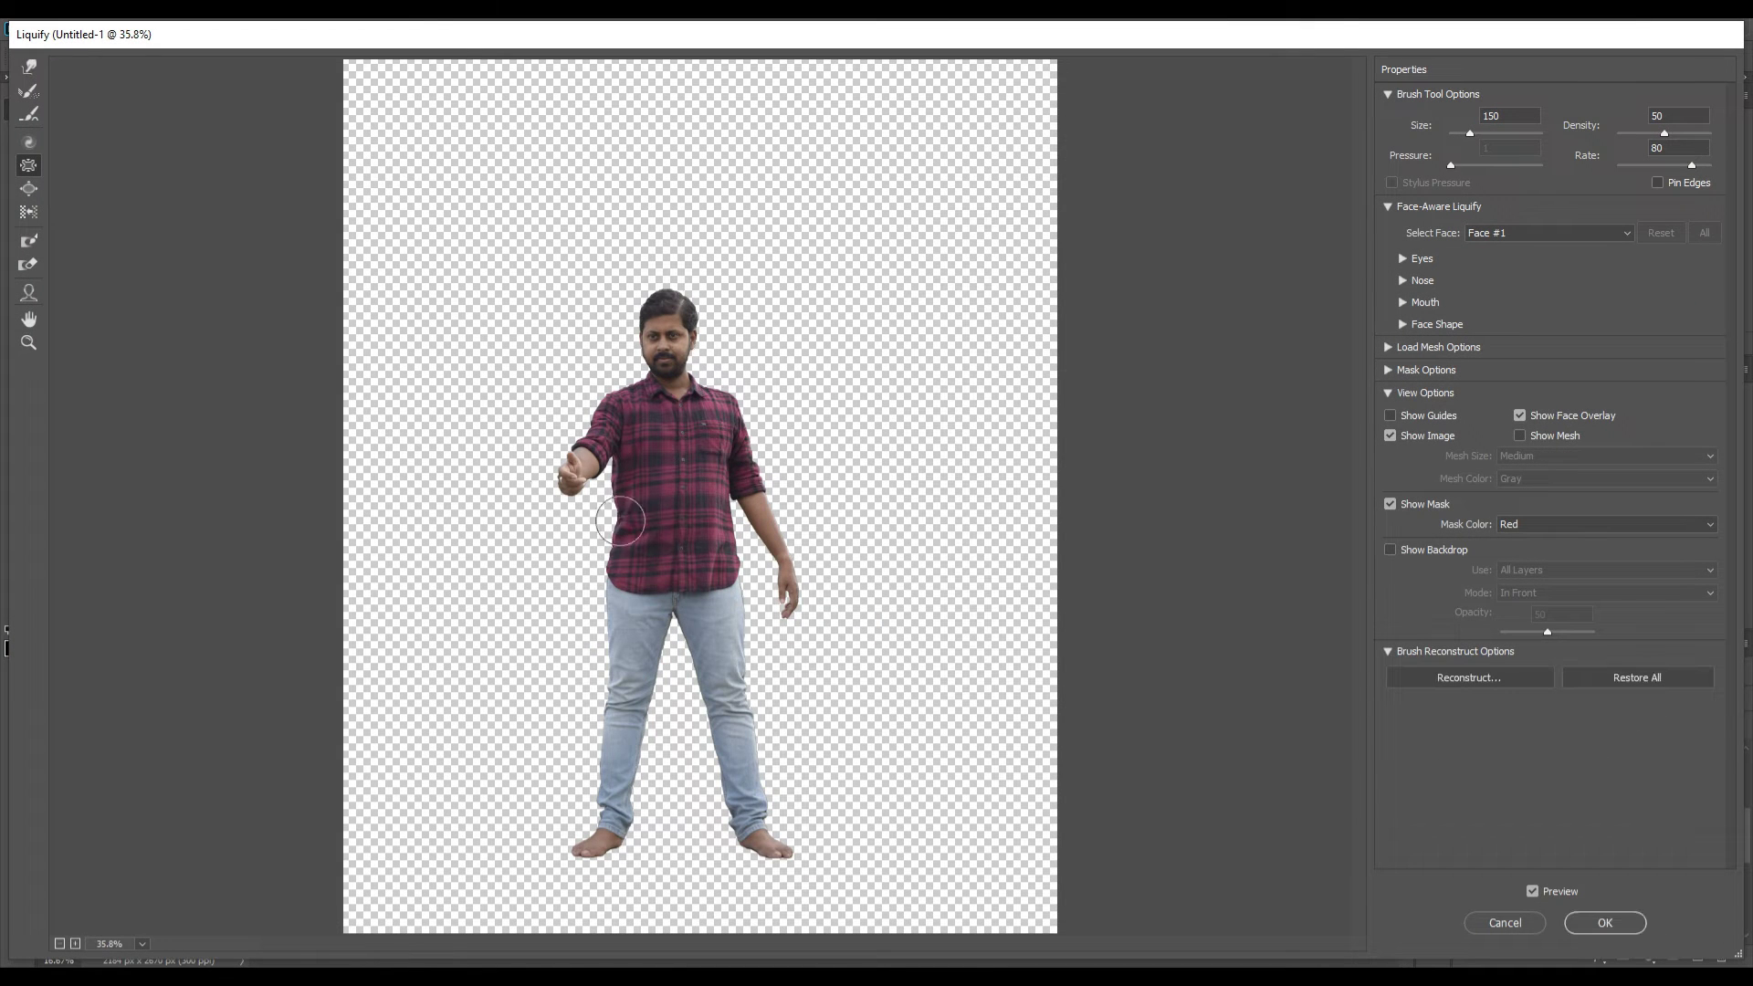
key(alt)
key(w)
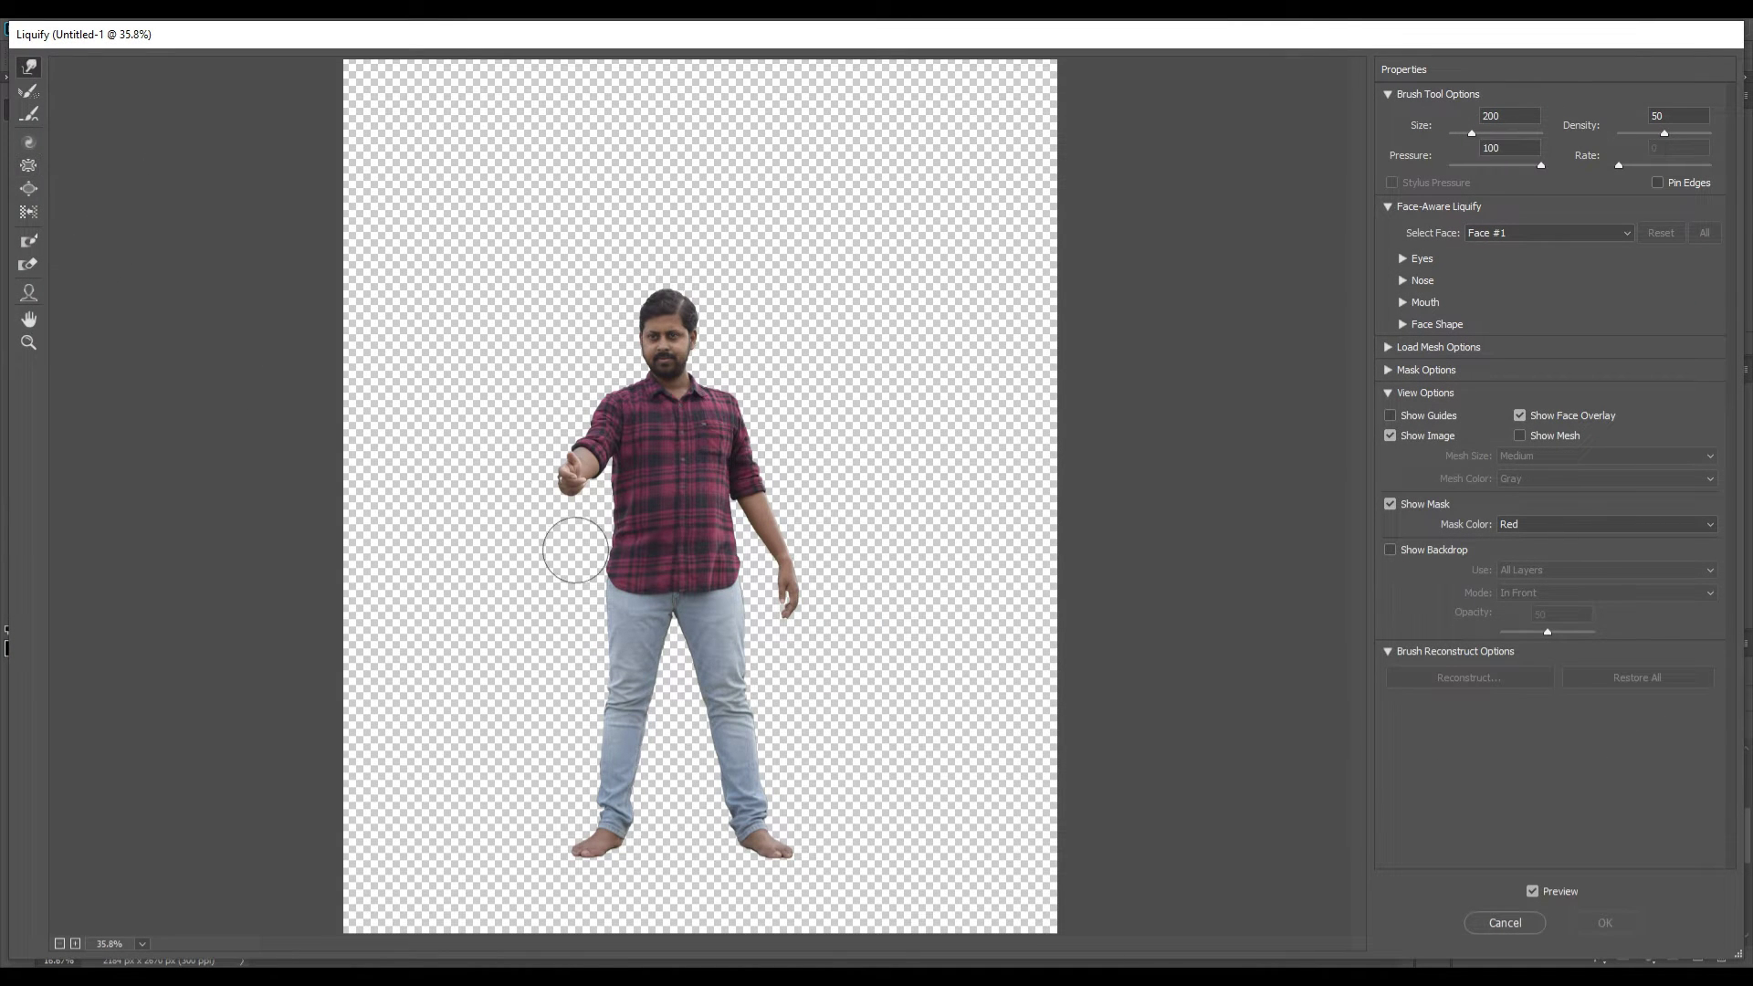
drag(621, 511, 621, 472)
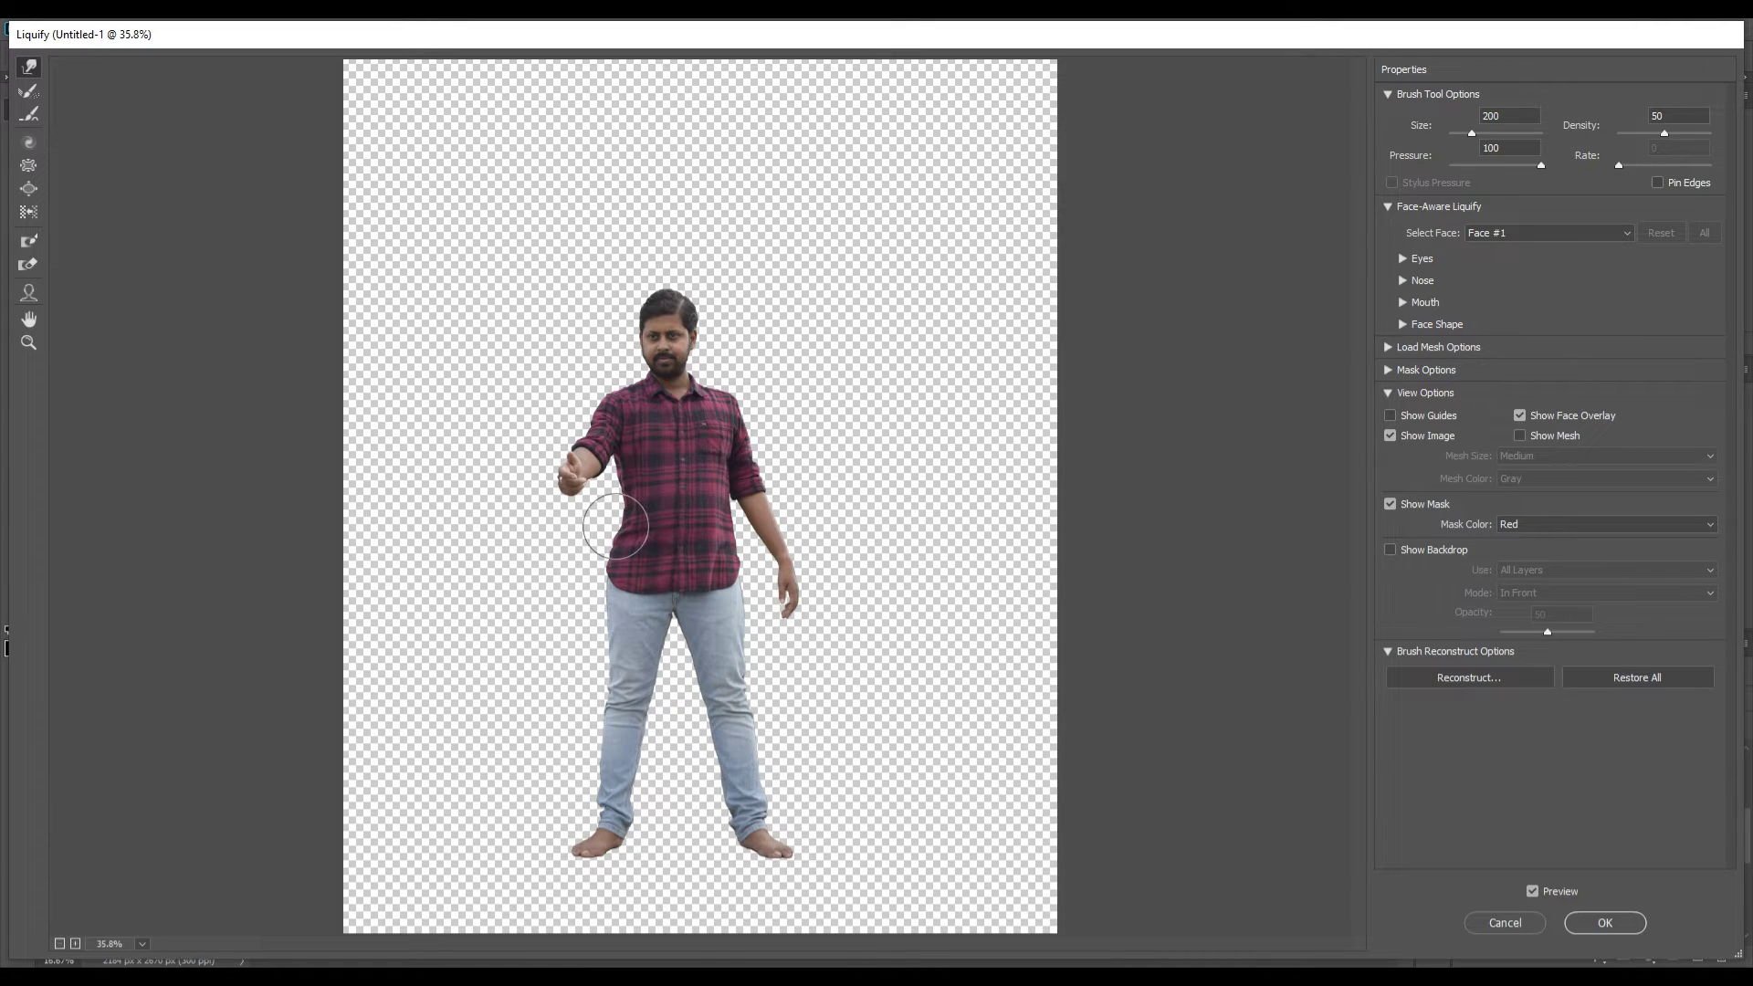
drag(713, 514, 715, 494)
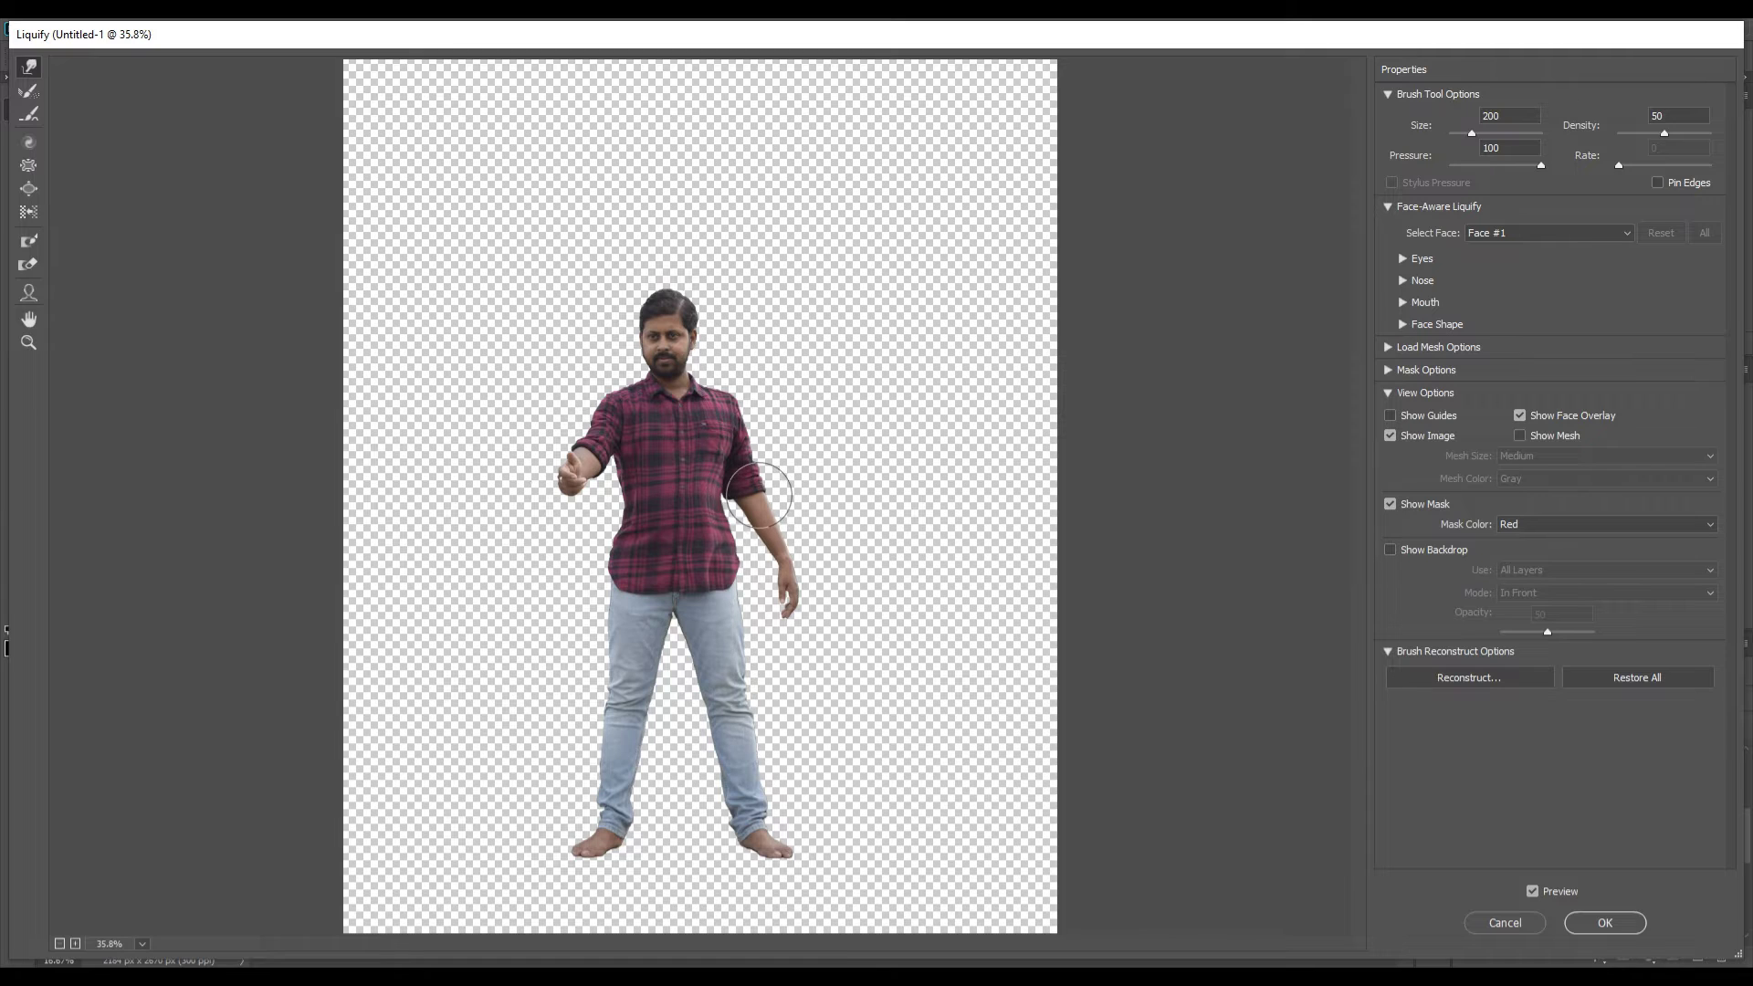
click(1609, 923)
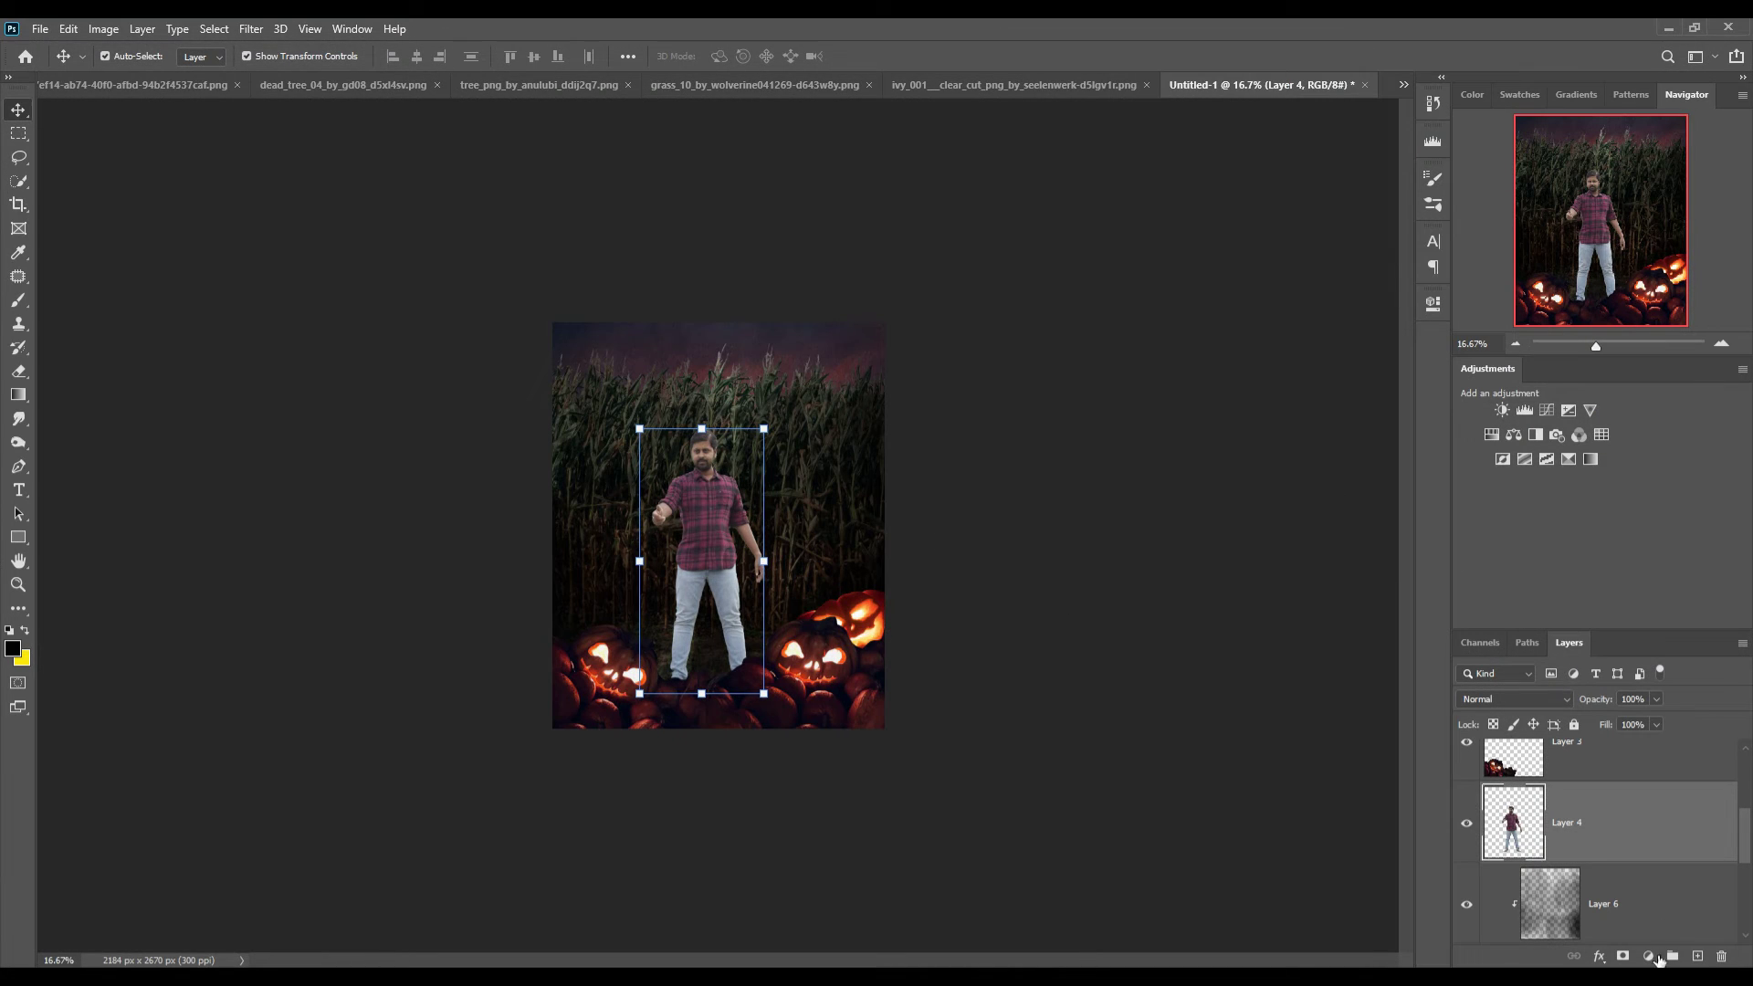
Darken the man with a clipped Curves adjustment pulled down
click(1658, 956)
click(1662, 722)
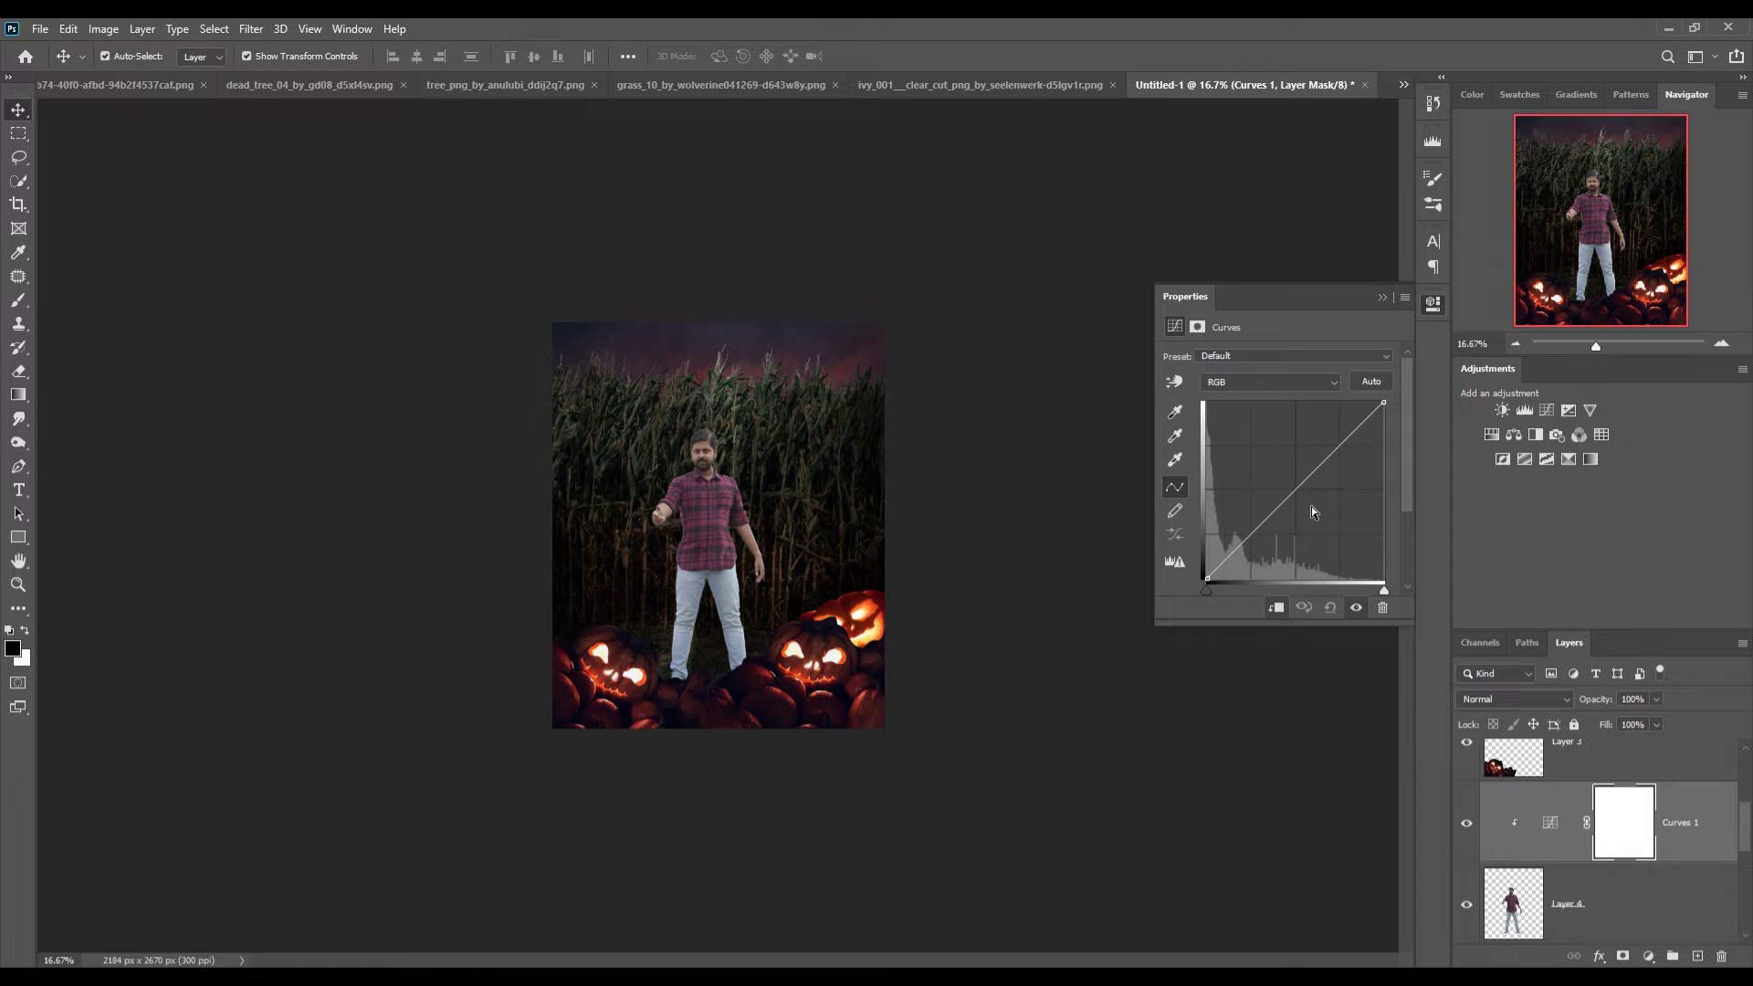
drag(1309, 477, 1319, 510)
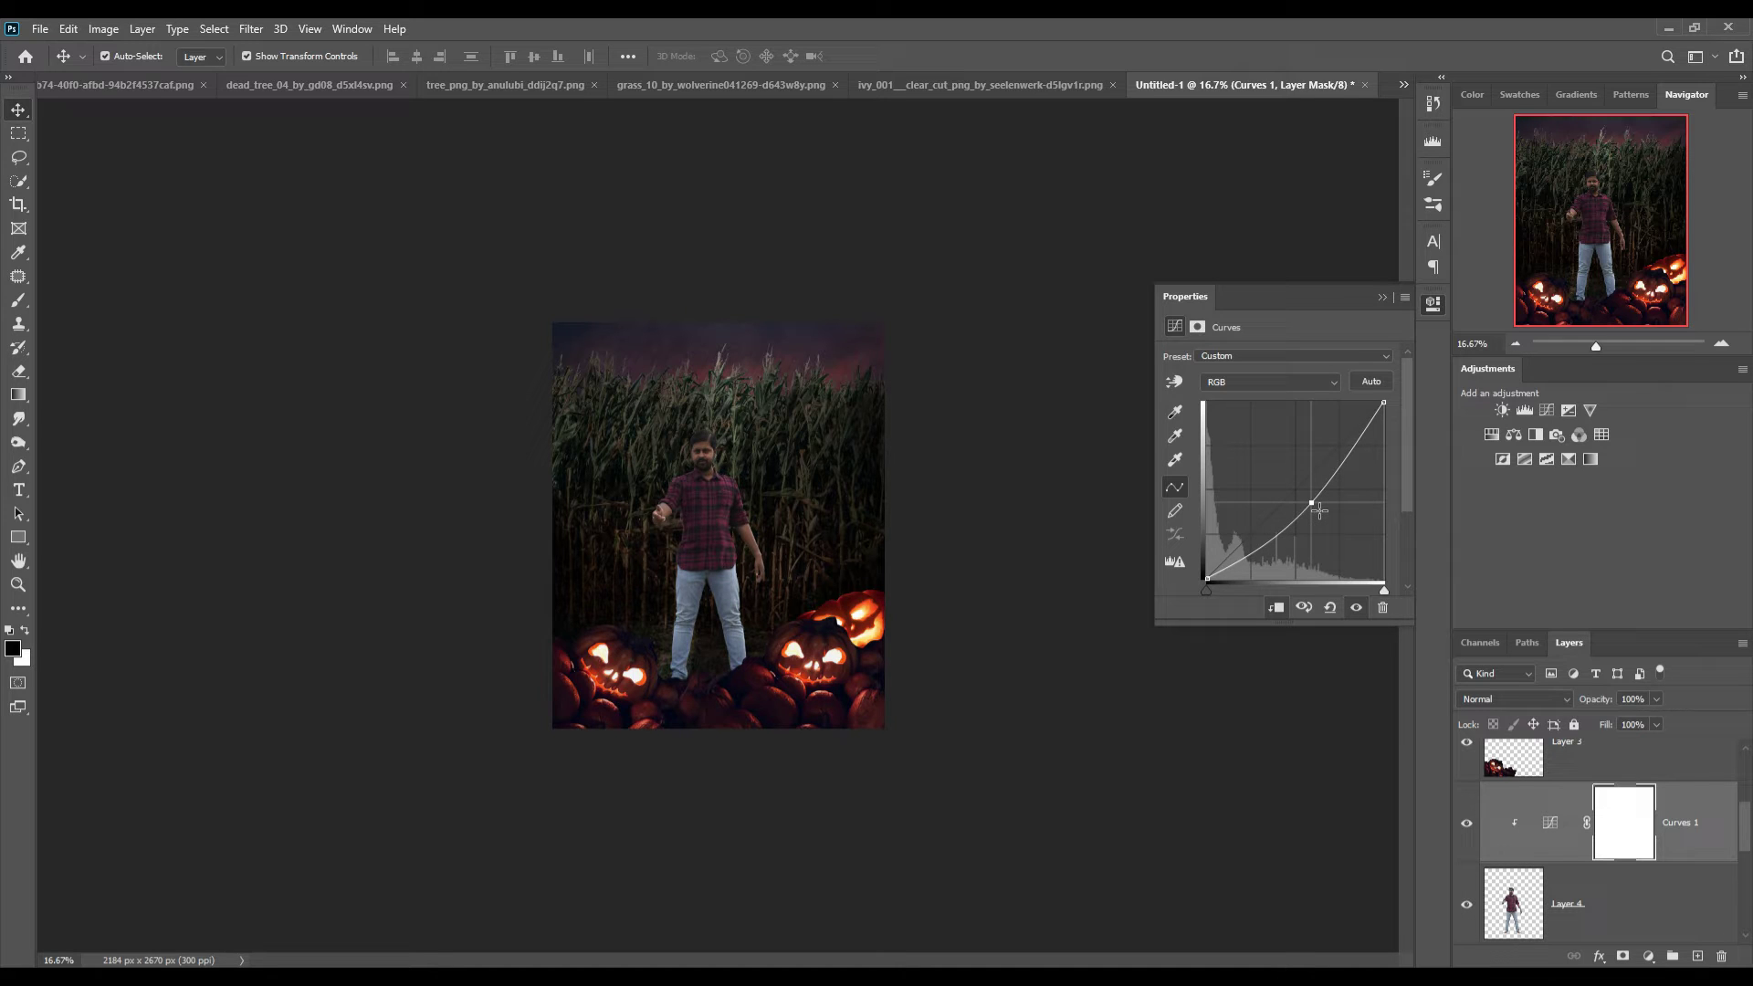
click(1384, 297)
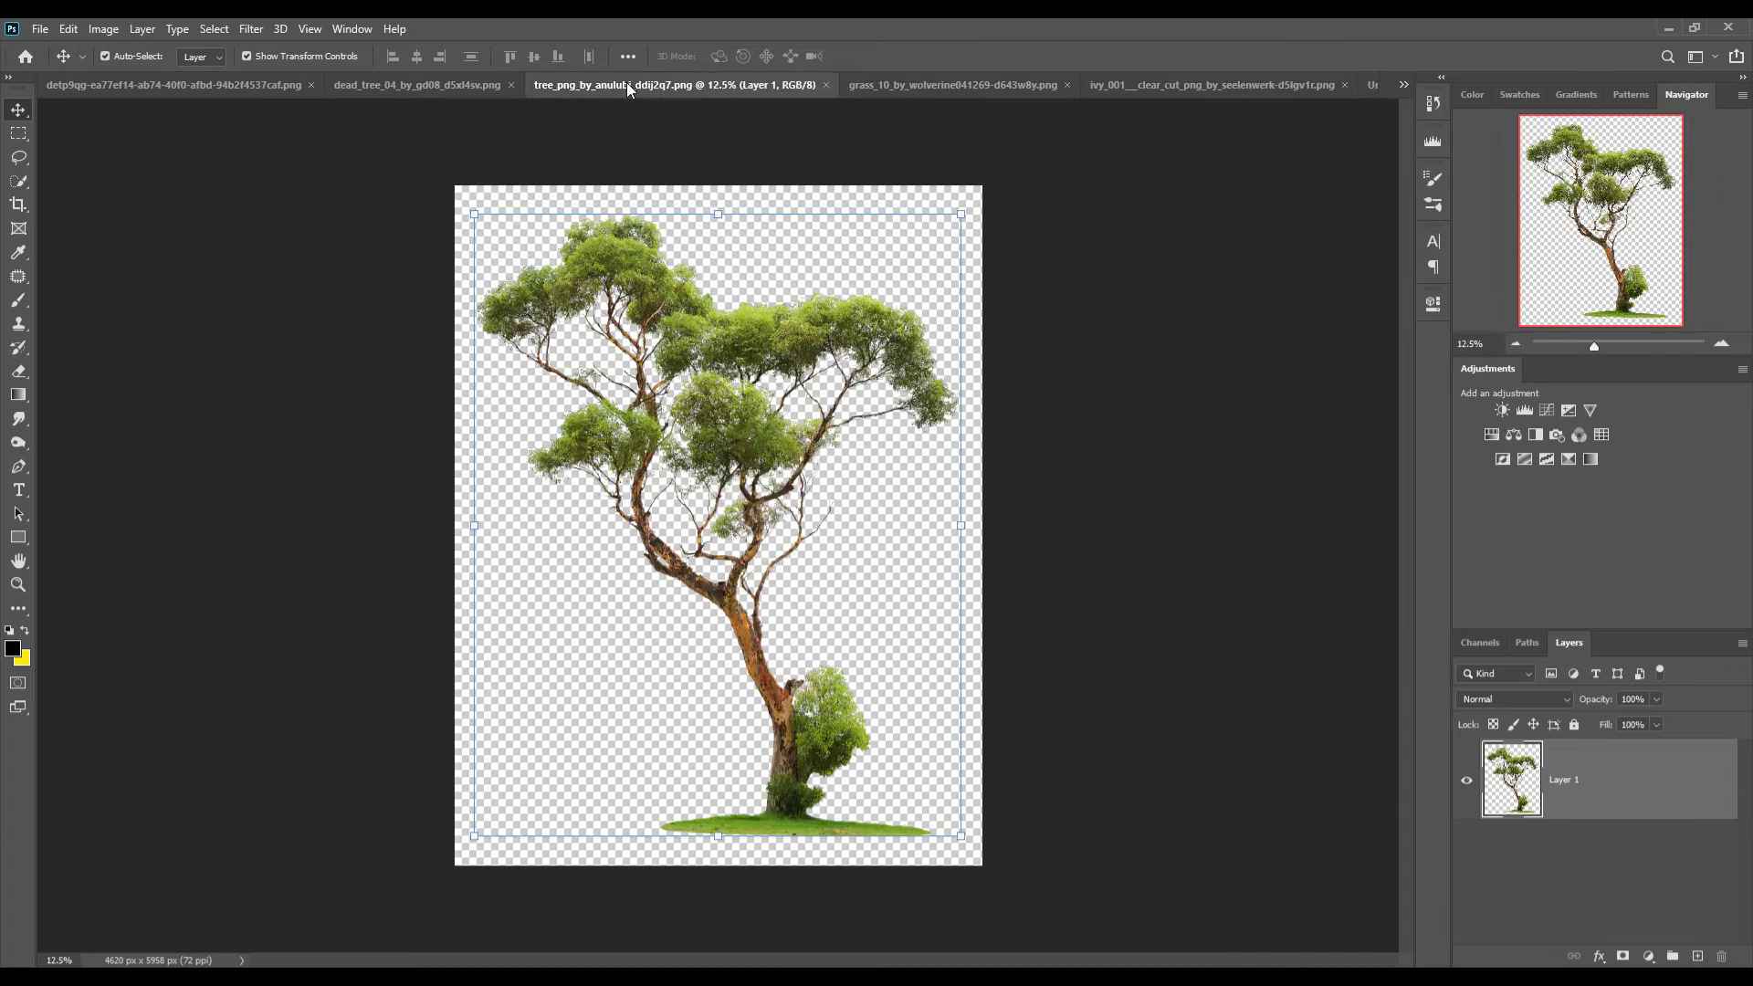
Bring the grass image into the composite and darken it with a Curves layer
mouse_move(626, 82)
mouse_down()
mouse_move(1066, 640)
mouse_move(567, 584)
mouse_up()
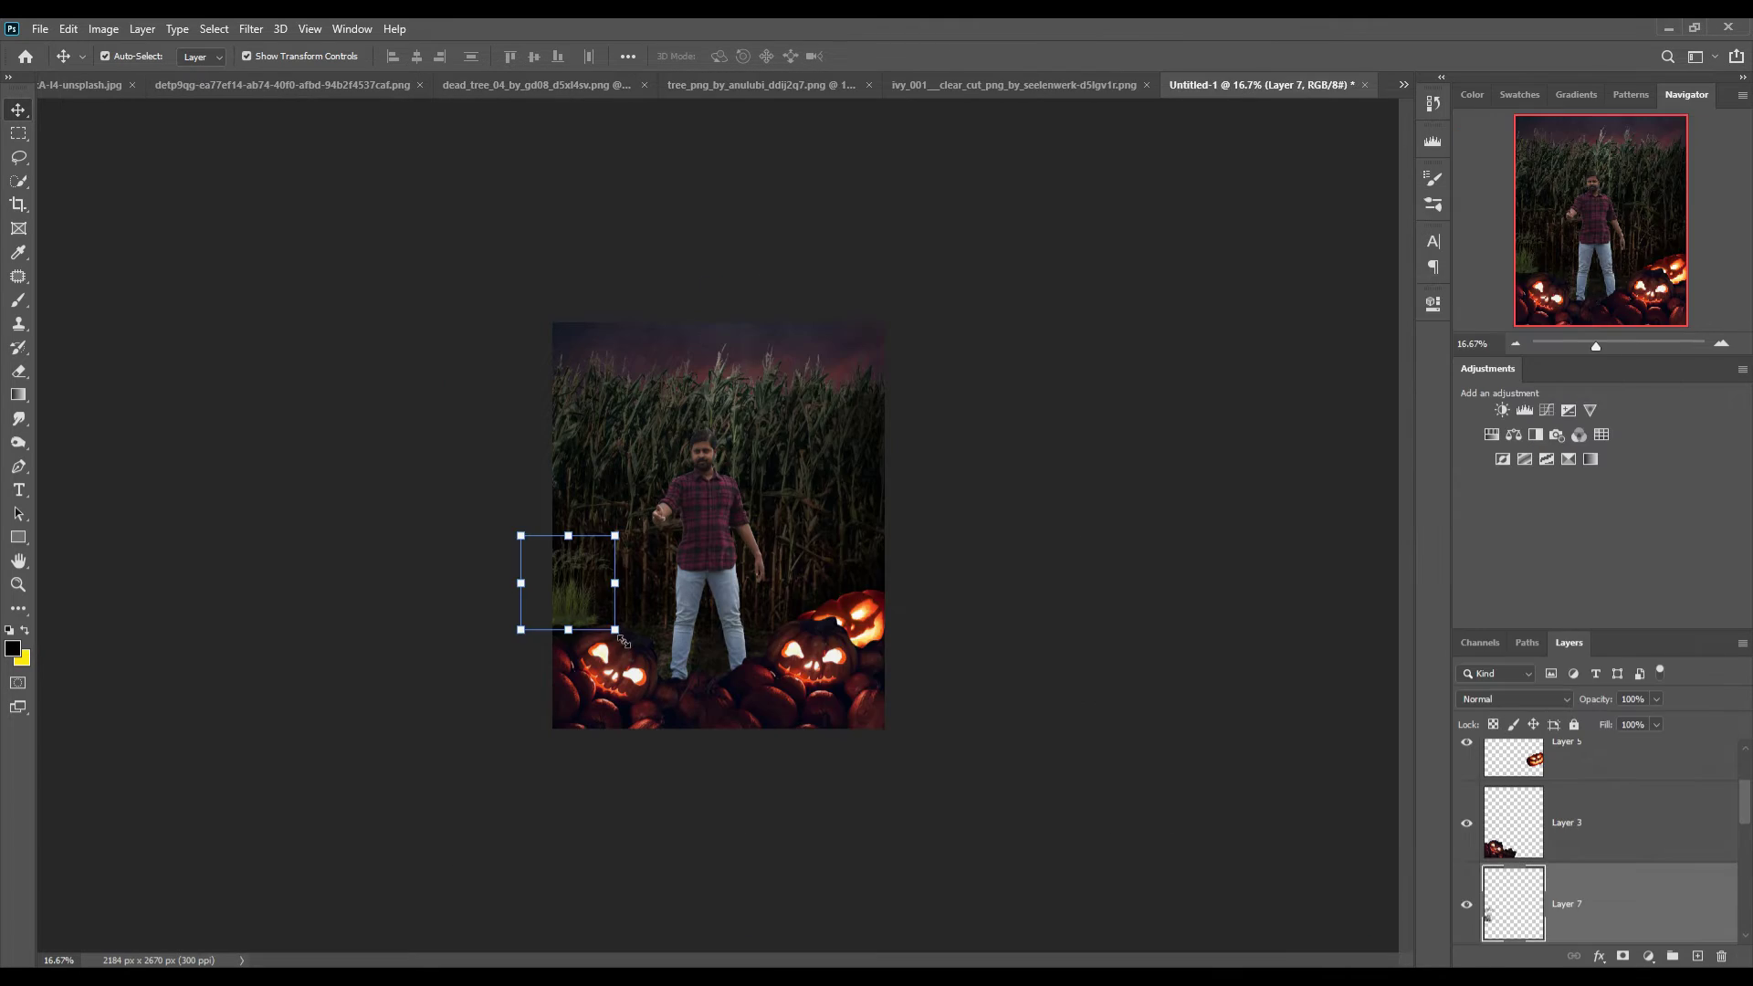
click(1649, 956)
click(1543, 732)
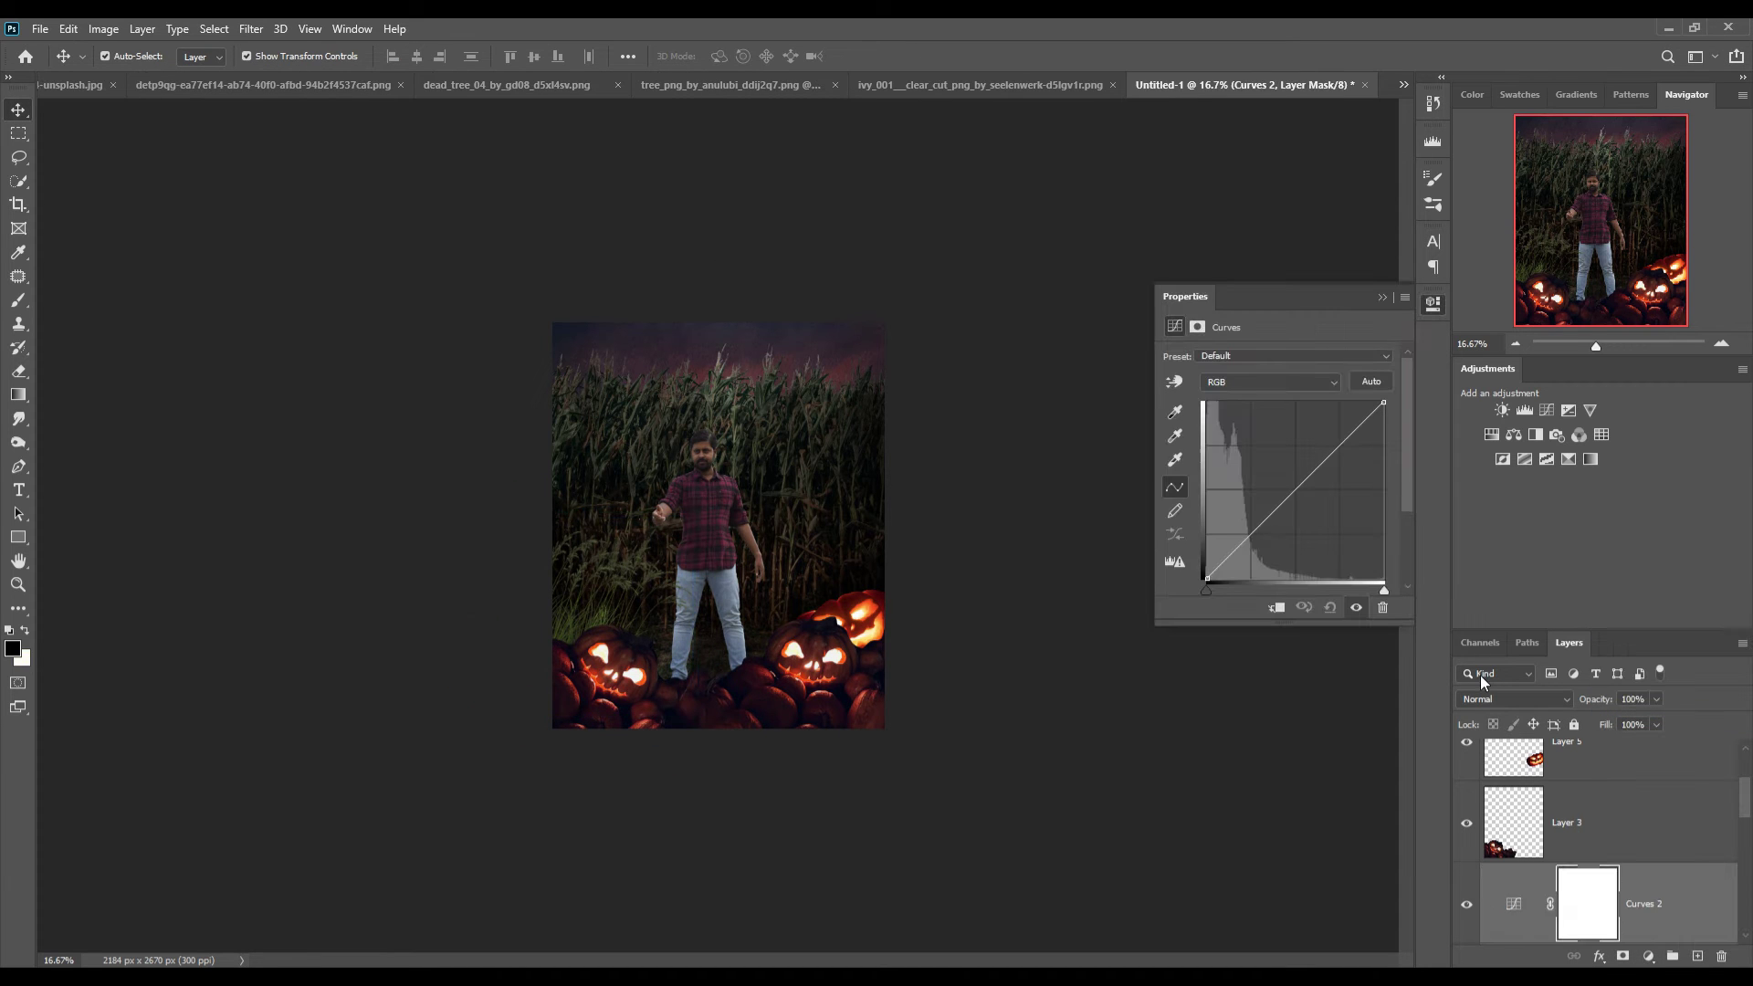
drag(1321, 465, 1330, 514)
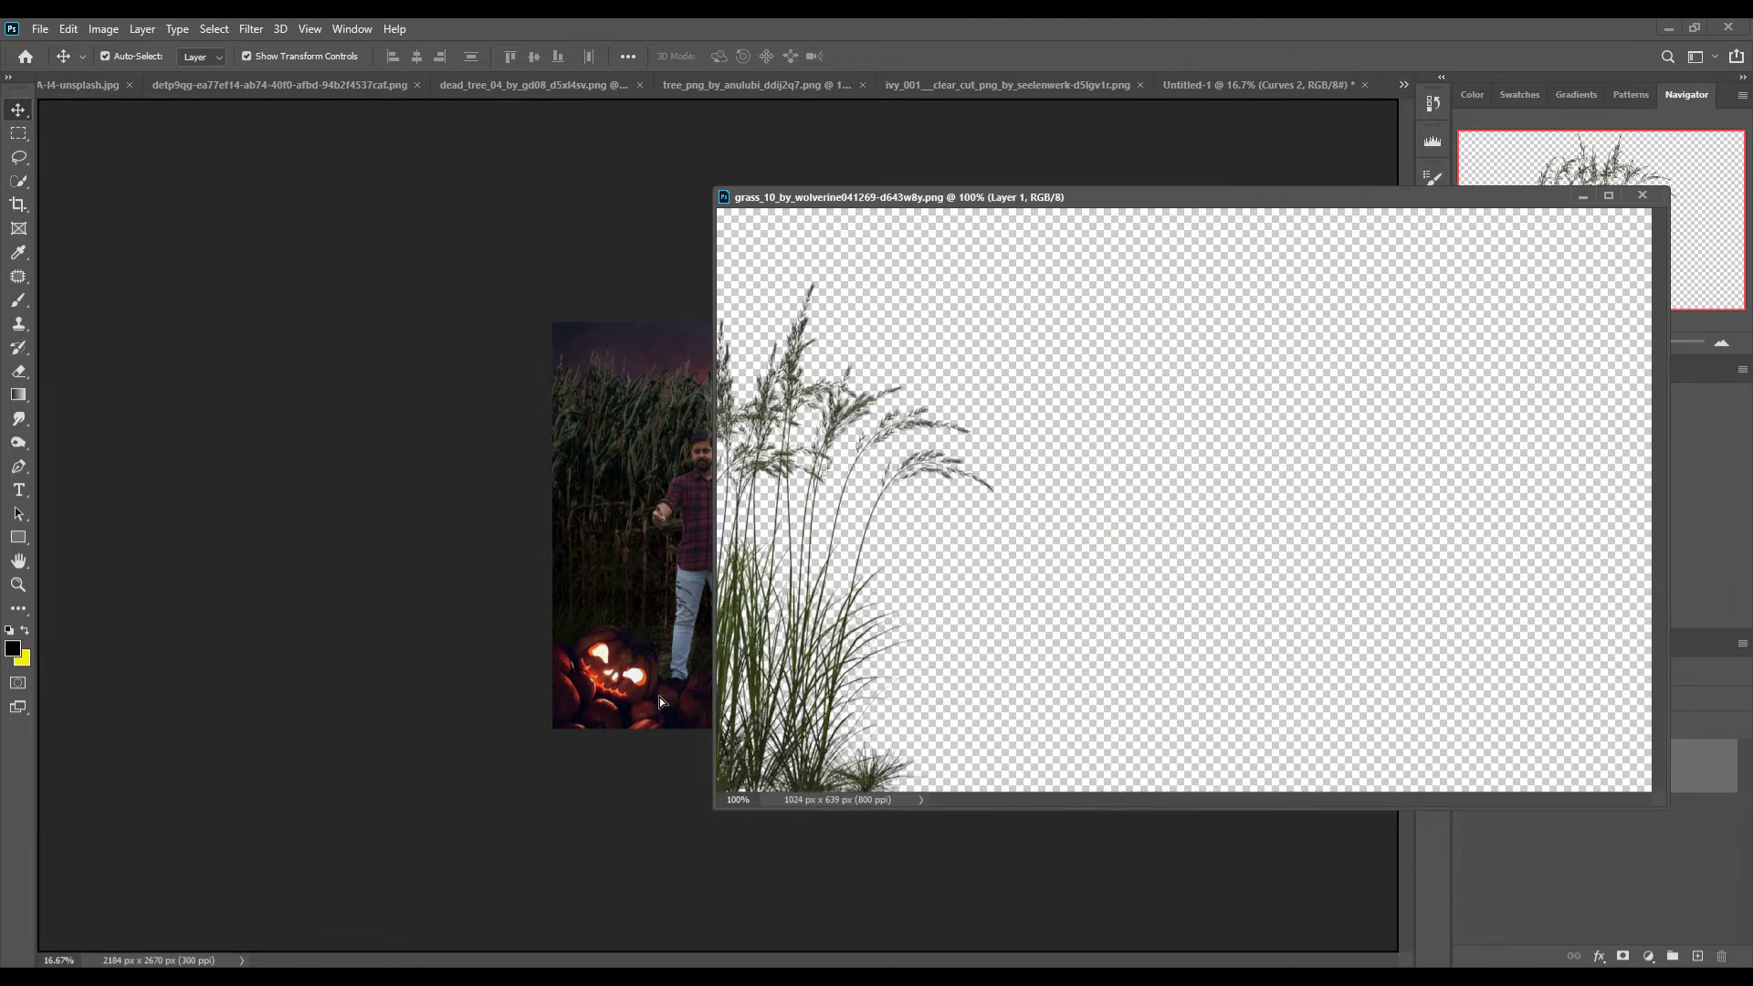
Place another grass clump and darken it with its own clipped steep Curves layer
key(ctrl+t)
mouse_move(822, 593)
mouse_down()
mouse_move(640, 639)
mouse_move(718, 661)
mouse_up()
key(Return)
click(1650, 956)
click(1543, 731)
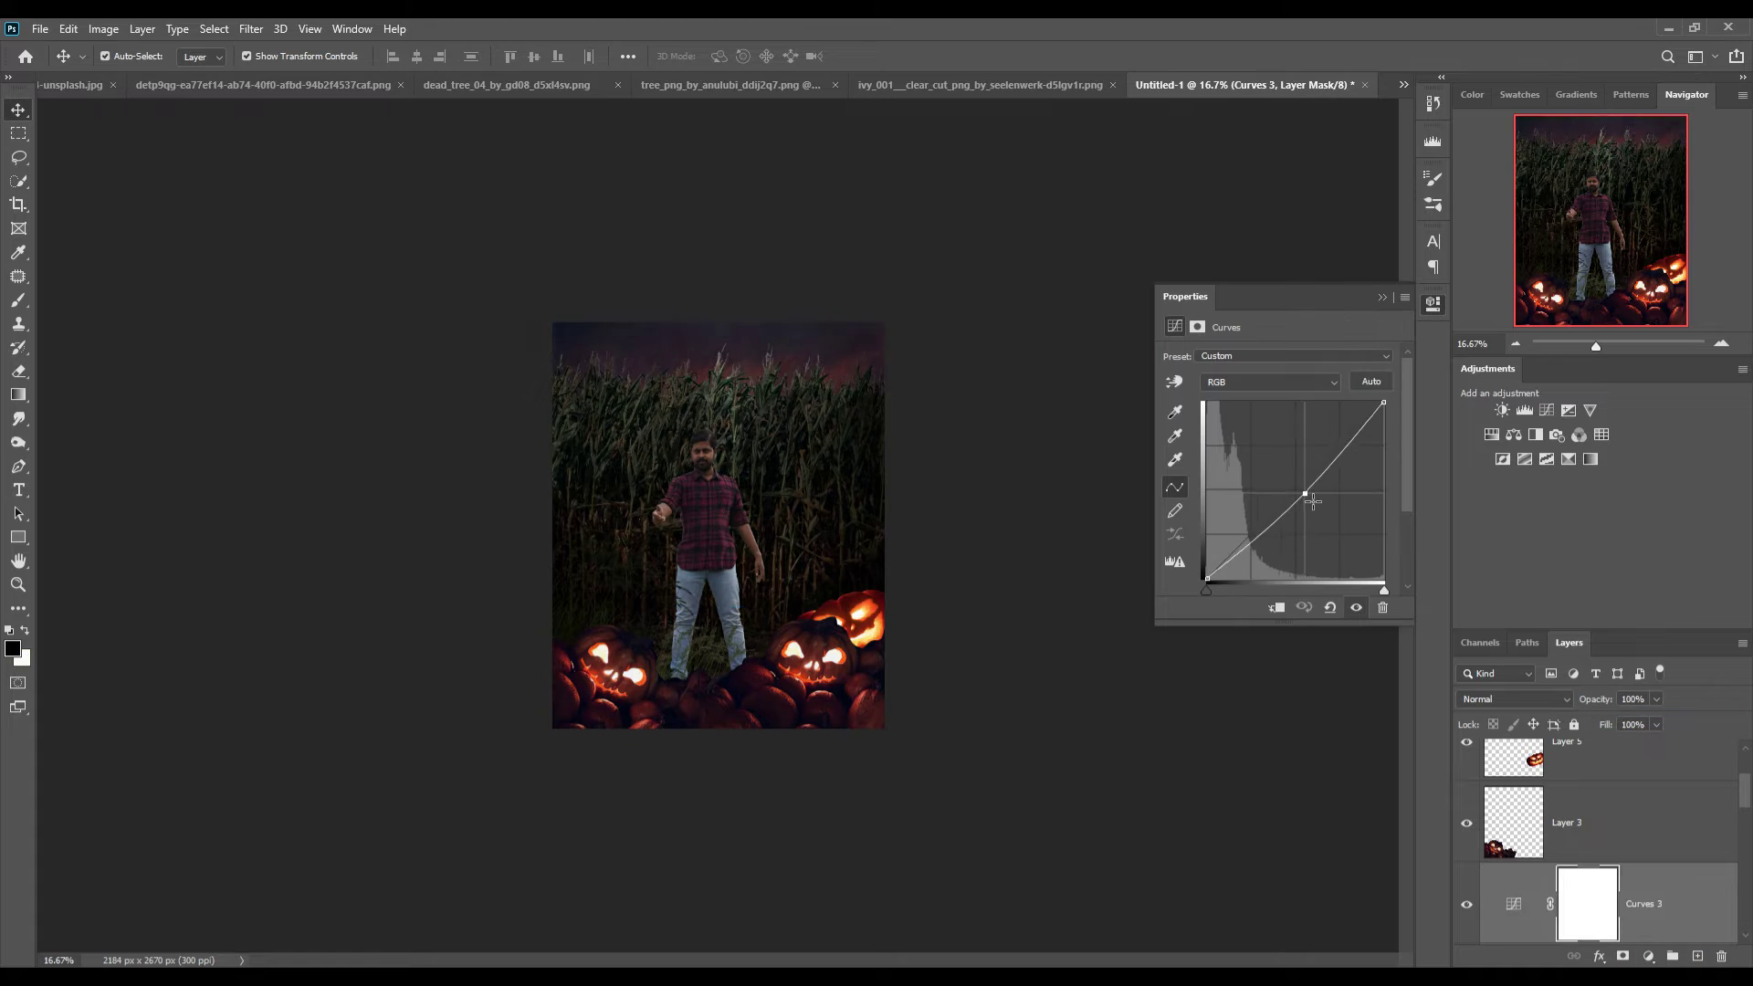
click(1276, 607)
drag(1295, 493, 1345, 506)
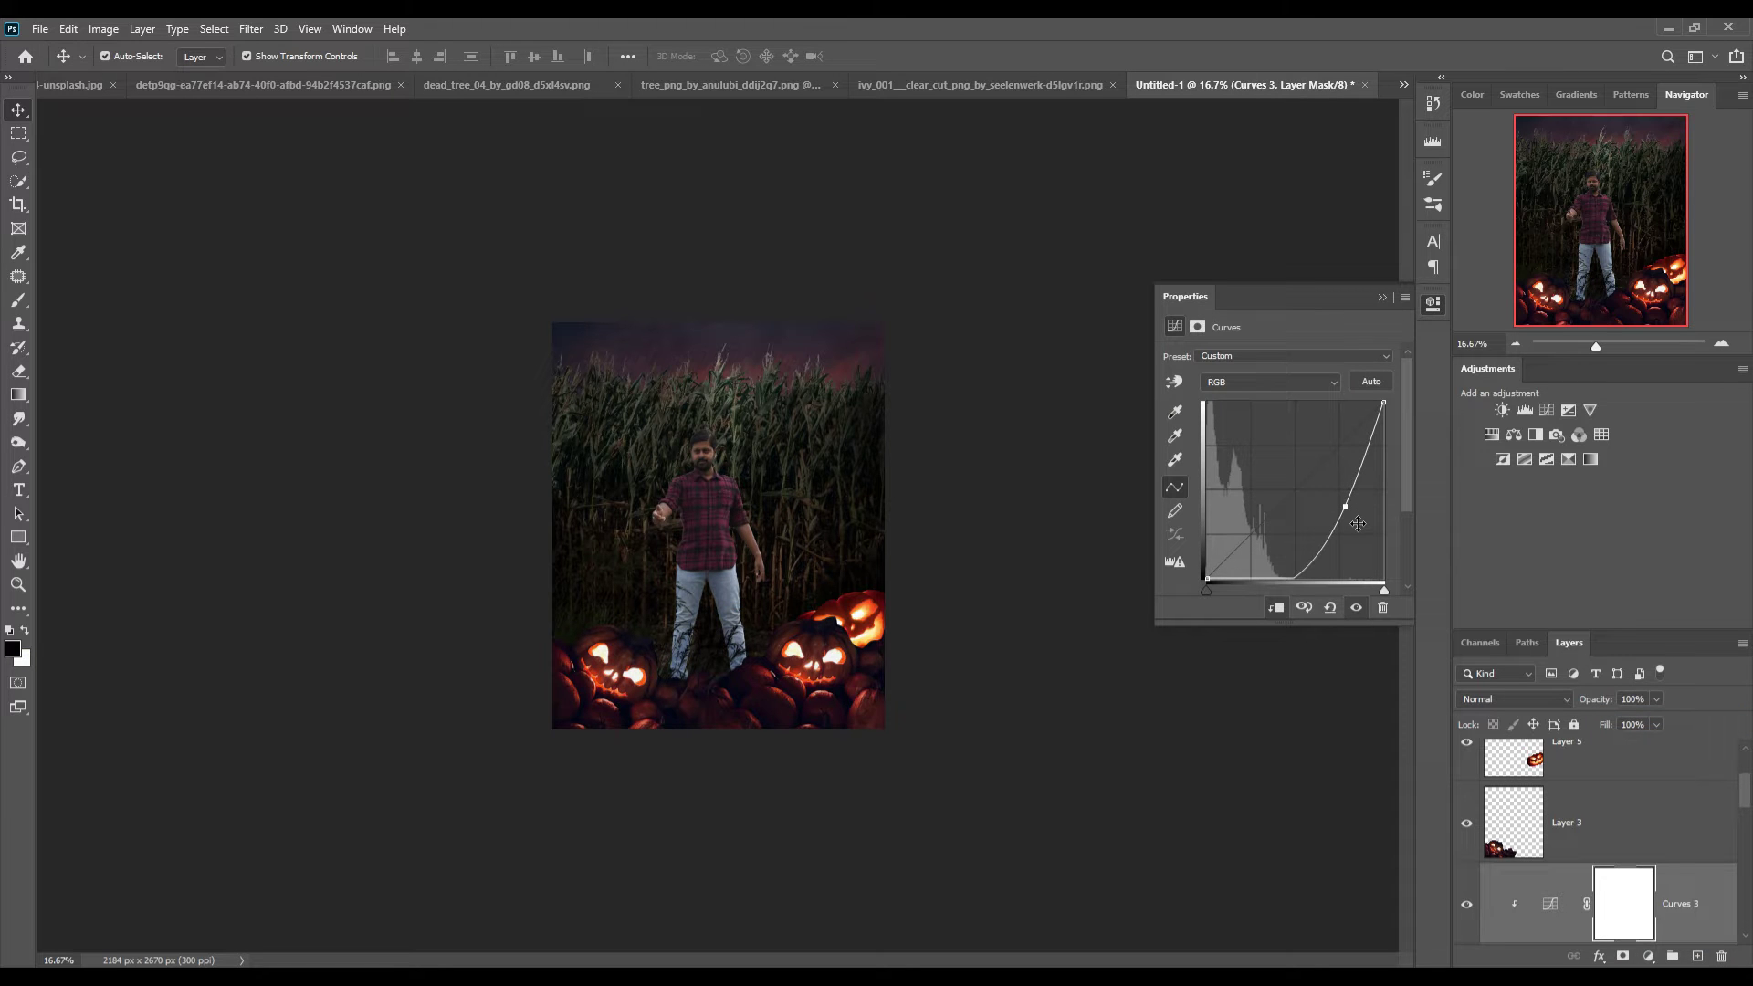
click(1433, 305)
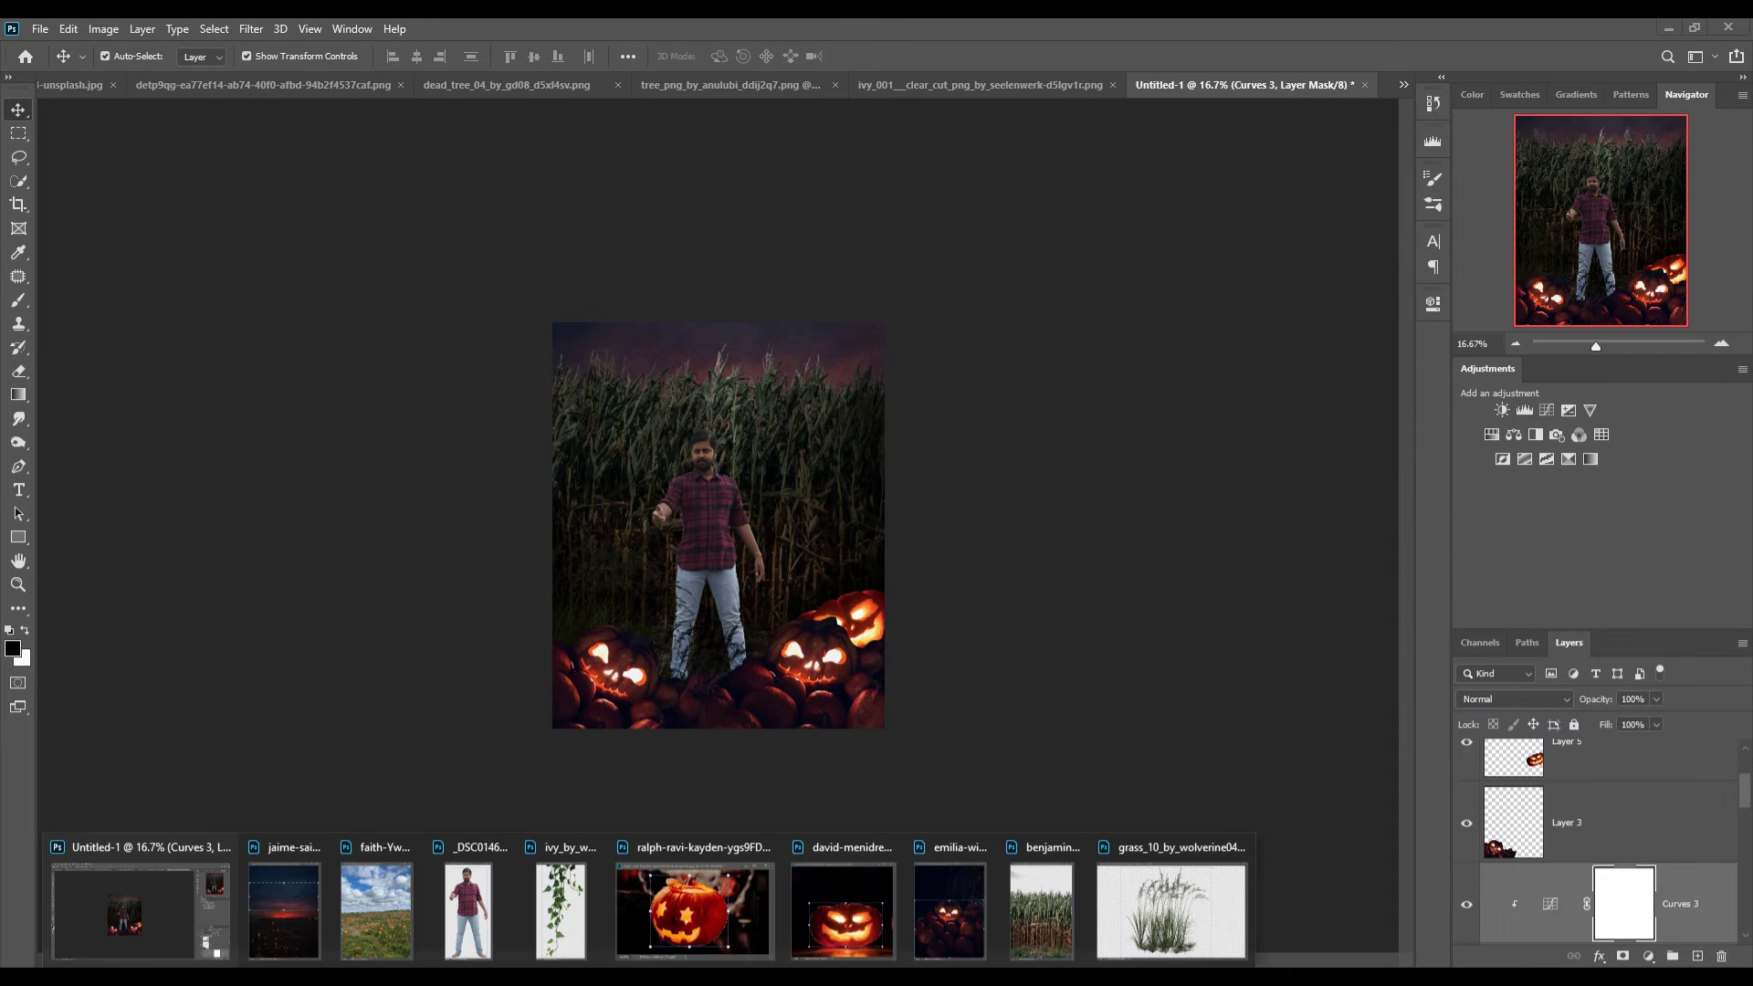
click(493, 85)
key(l)
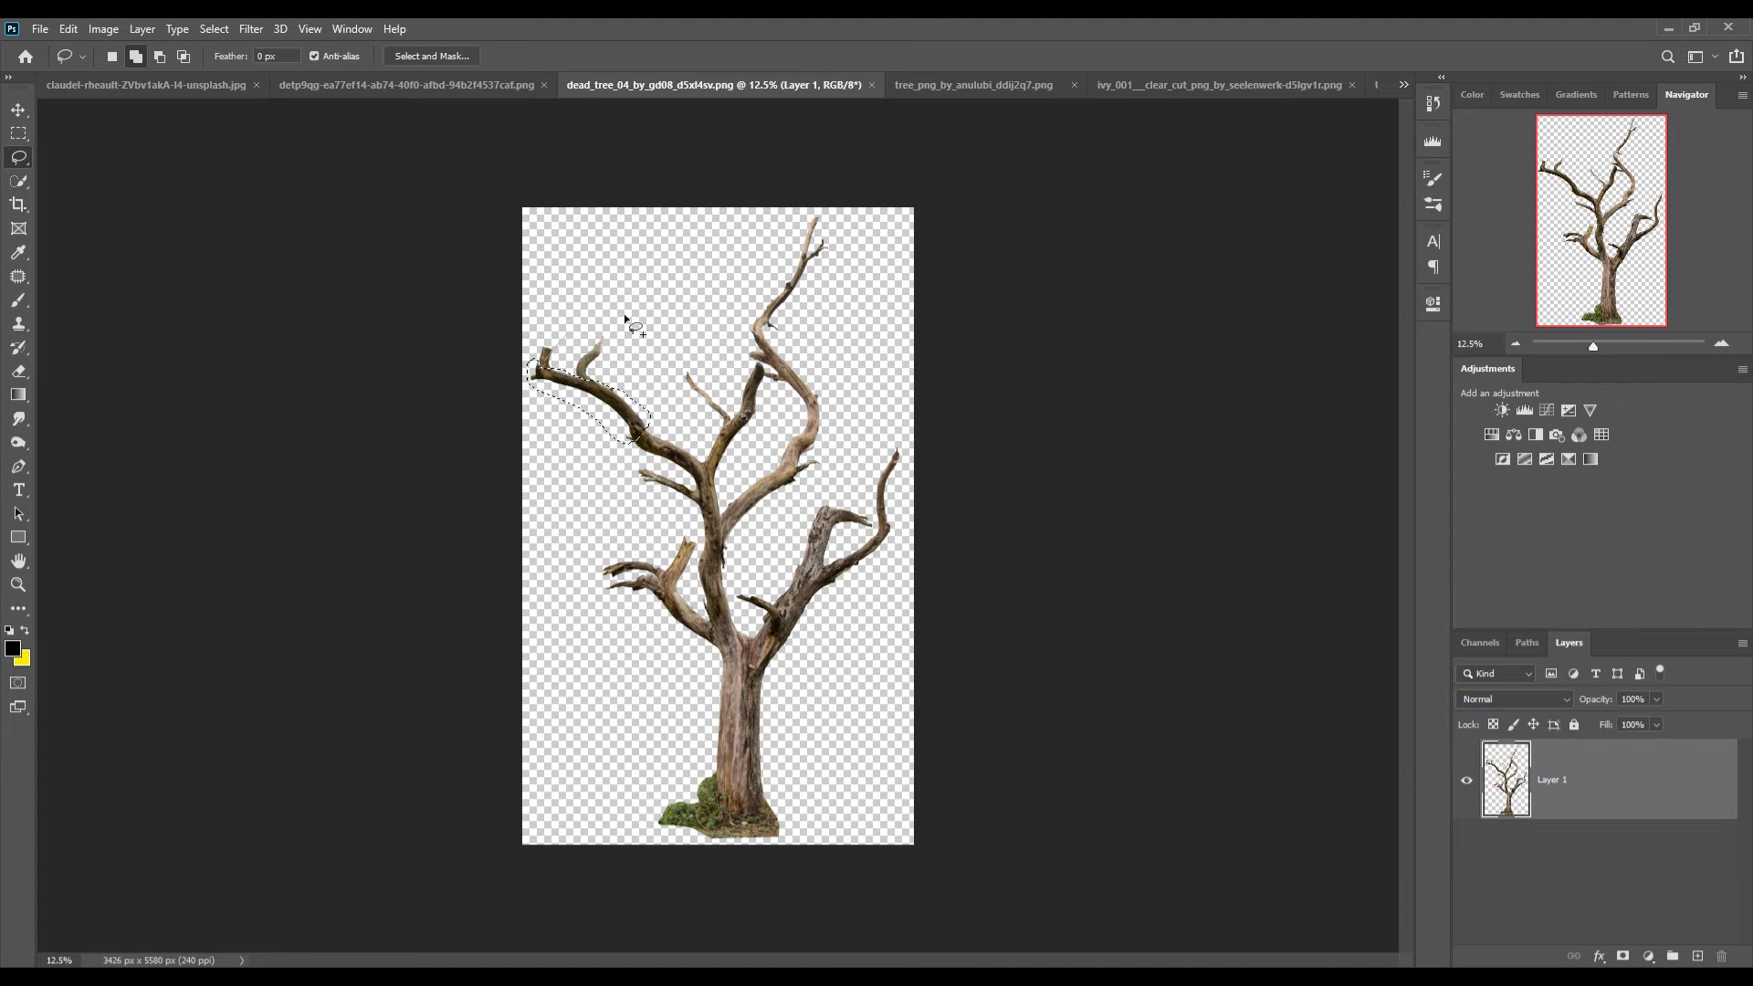
Copy a dead-tree branch into the composite, squashed and rotated into the man's hand
key(ctrl+c)
click(1182, 86)
key(ctrl+v)
key(ctrl+t)
mouse_move(690, 411)
mouse_down()
mouse_move(690, 490)
mouse_move(777, 567)
mouse_up()
key(ctrl+plus)
key(ctrl+plus)
key(ctrl+plus)
drag(248, 274, 456, 187)
key(Return)
Mask the branch so the man's fingers show in front of it
click(1623, 956)
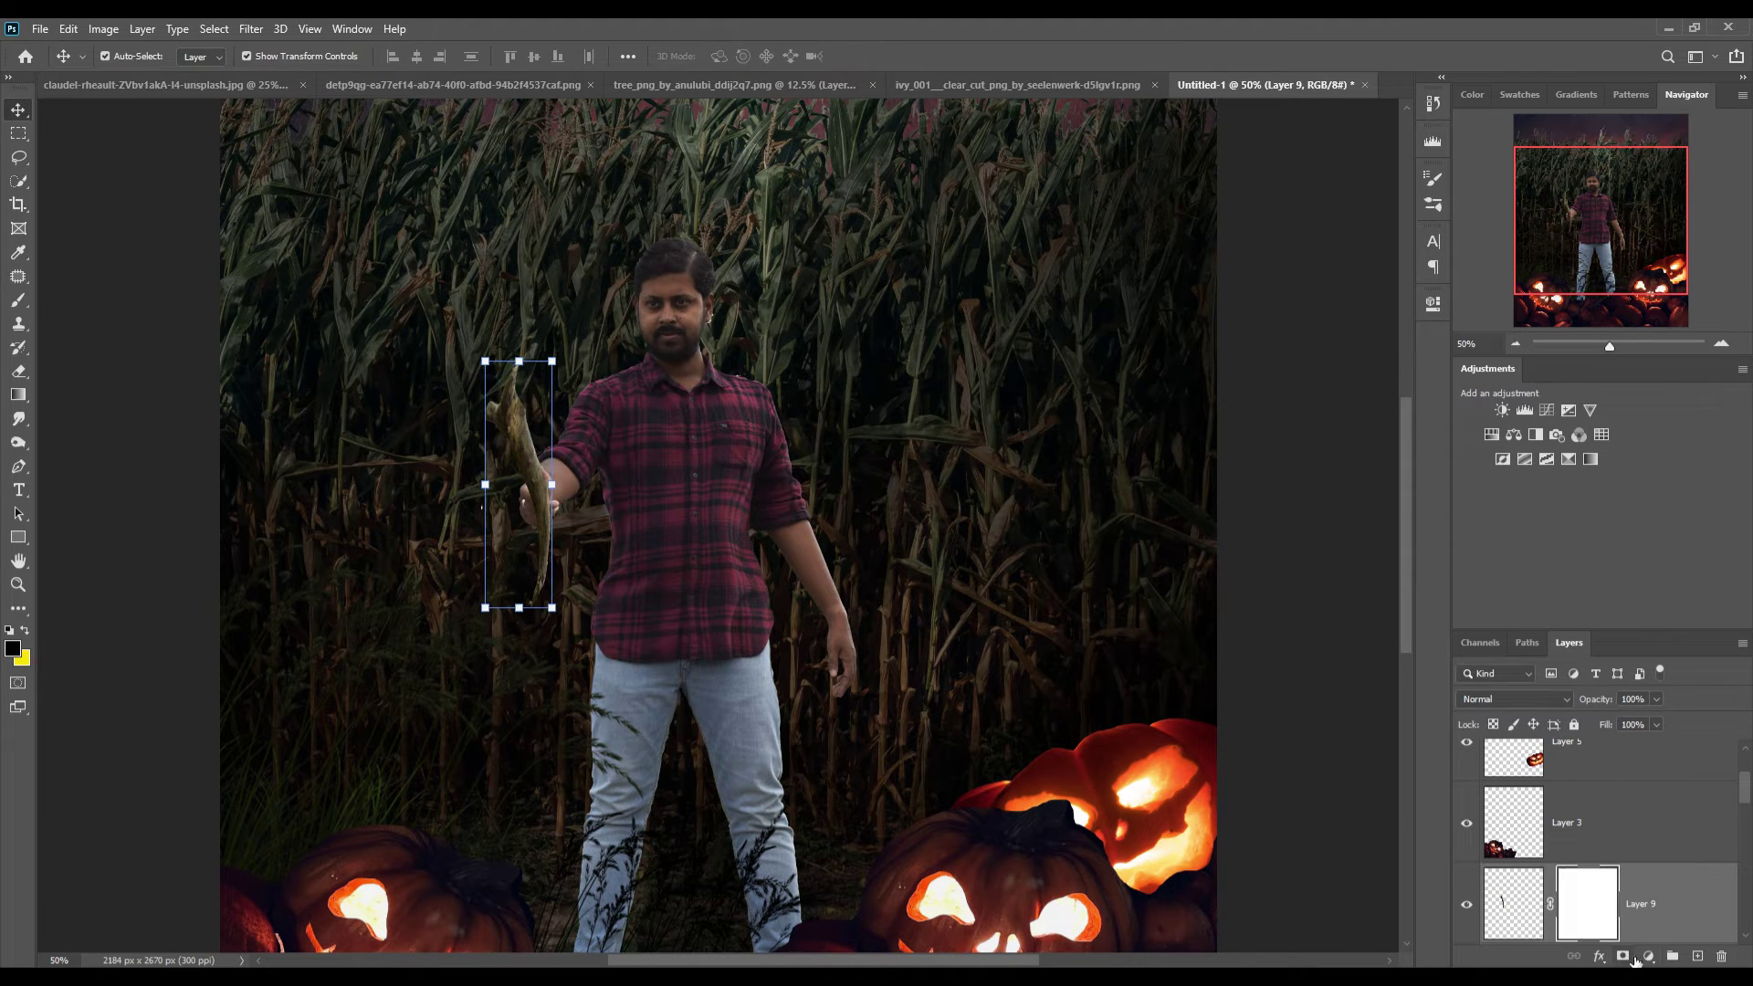
key(b)
key(ctrl+plus)
key(ctrl+plus)
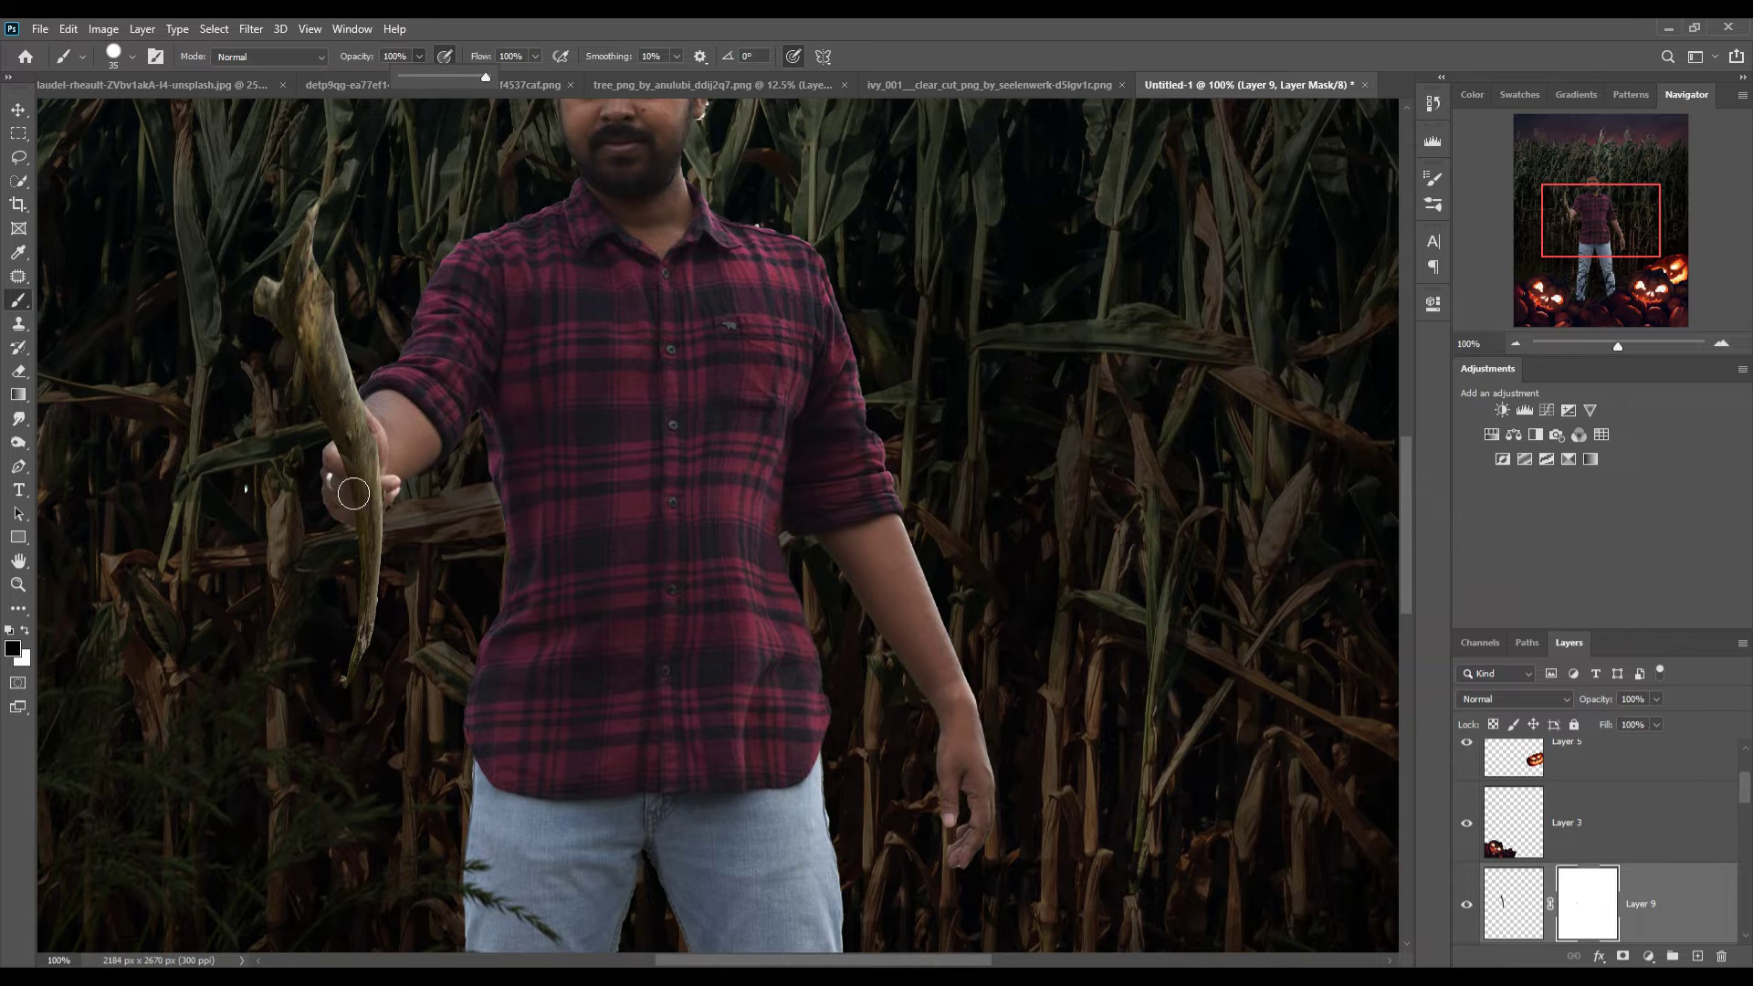
key(bracketleft)
key(bracketleft)
key(bracketleft)
drag(342, 466, 391, 488)
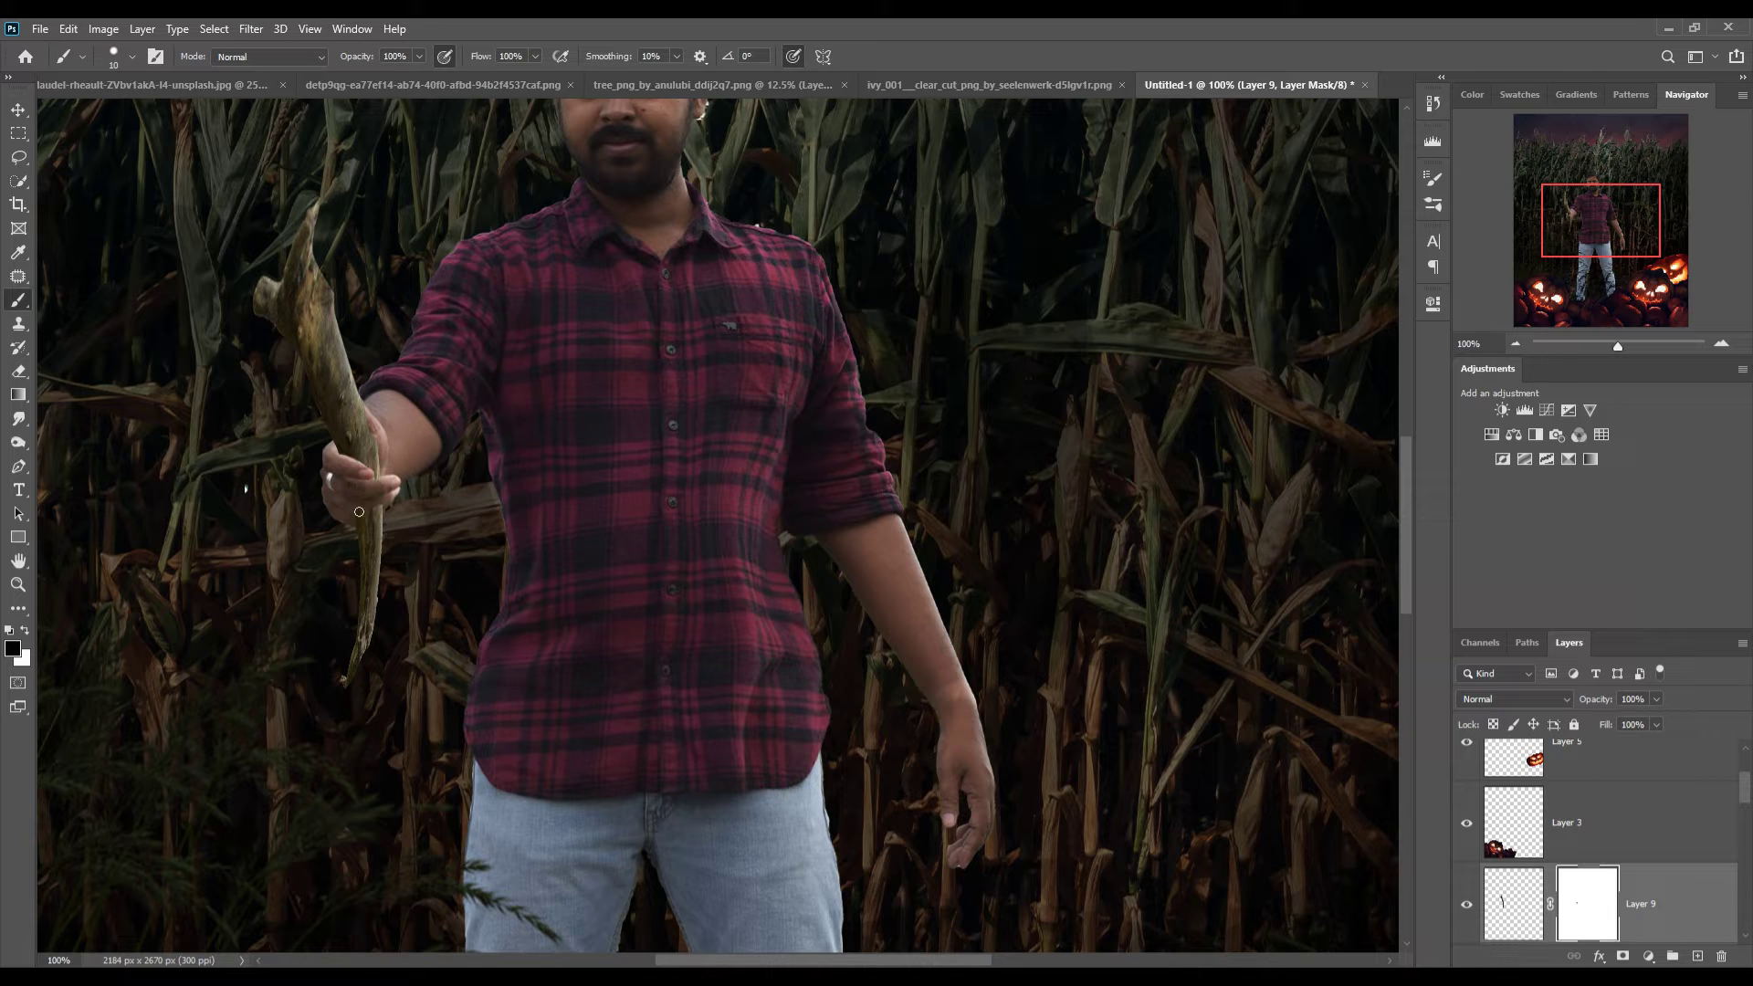
key(x)
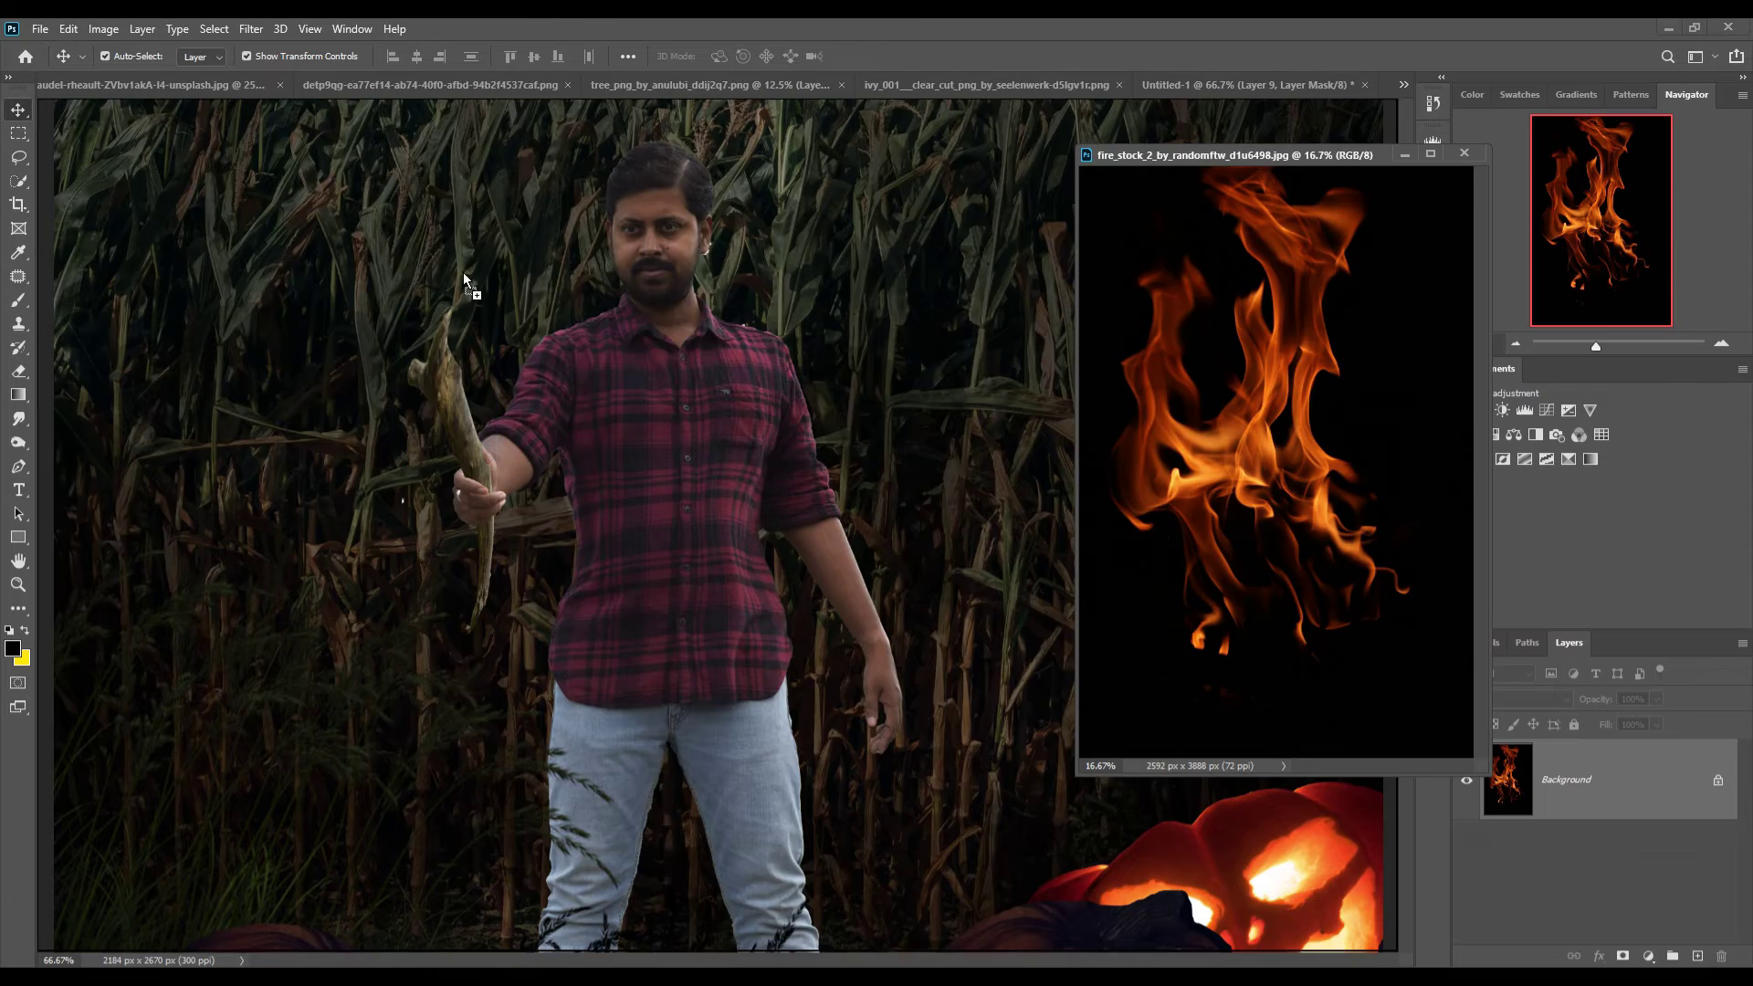
Add the fire image at the branch tip in Screen mode and duplicate it for brightness
drag(466, 284, 474, 292)
key(ctrl+t)
mouse_move(1038, 908)
mouse_down()
mouse_move(540, 342)
mouse_move(496, 315)
mouse_up()
click(904, 56)
click(1514, 700)
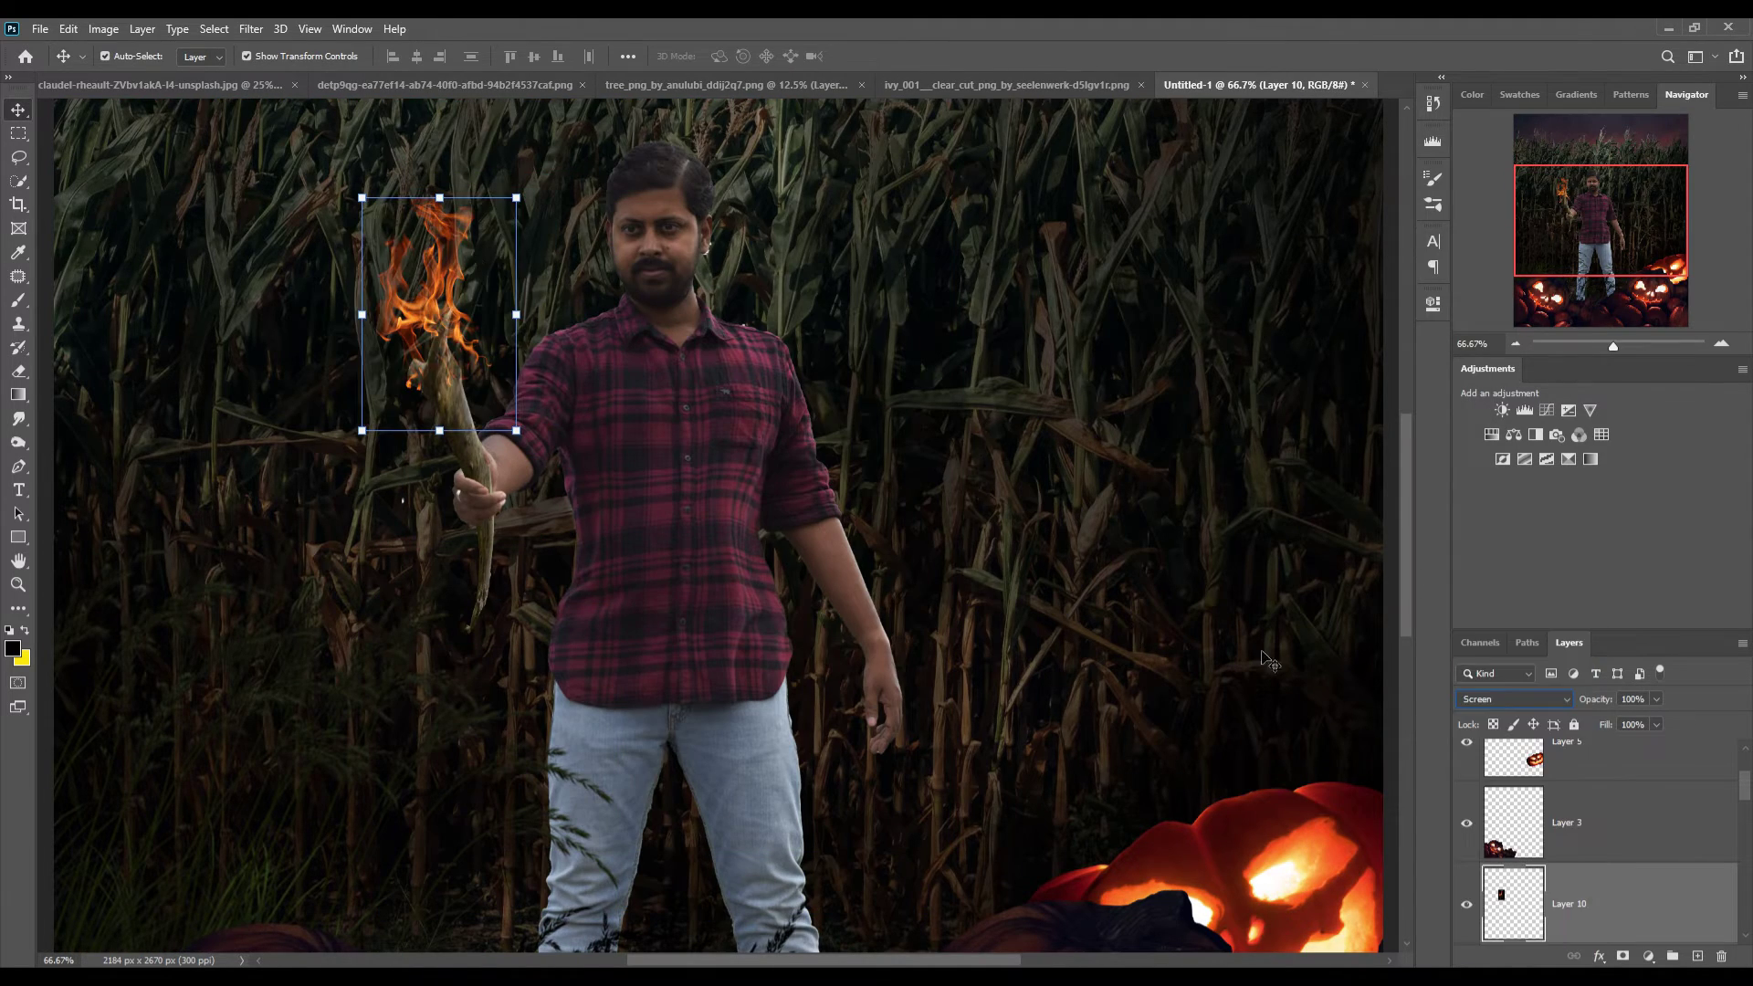
right_click(1607, 908)
click(1552, 256)
key(Return)
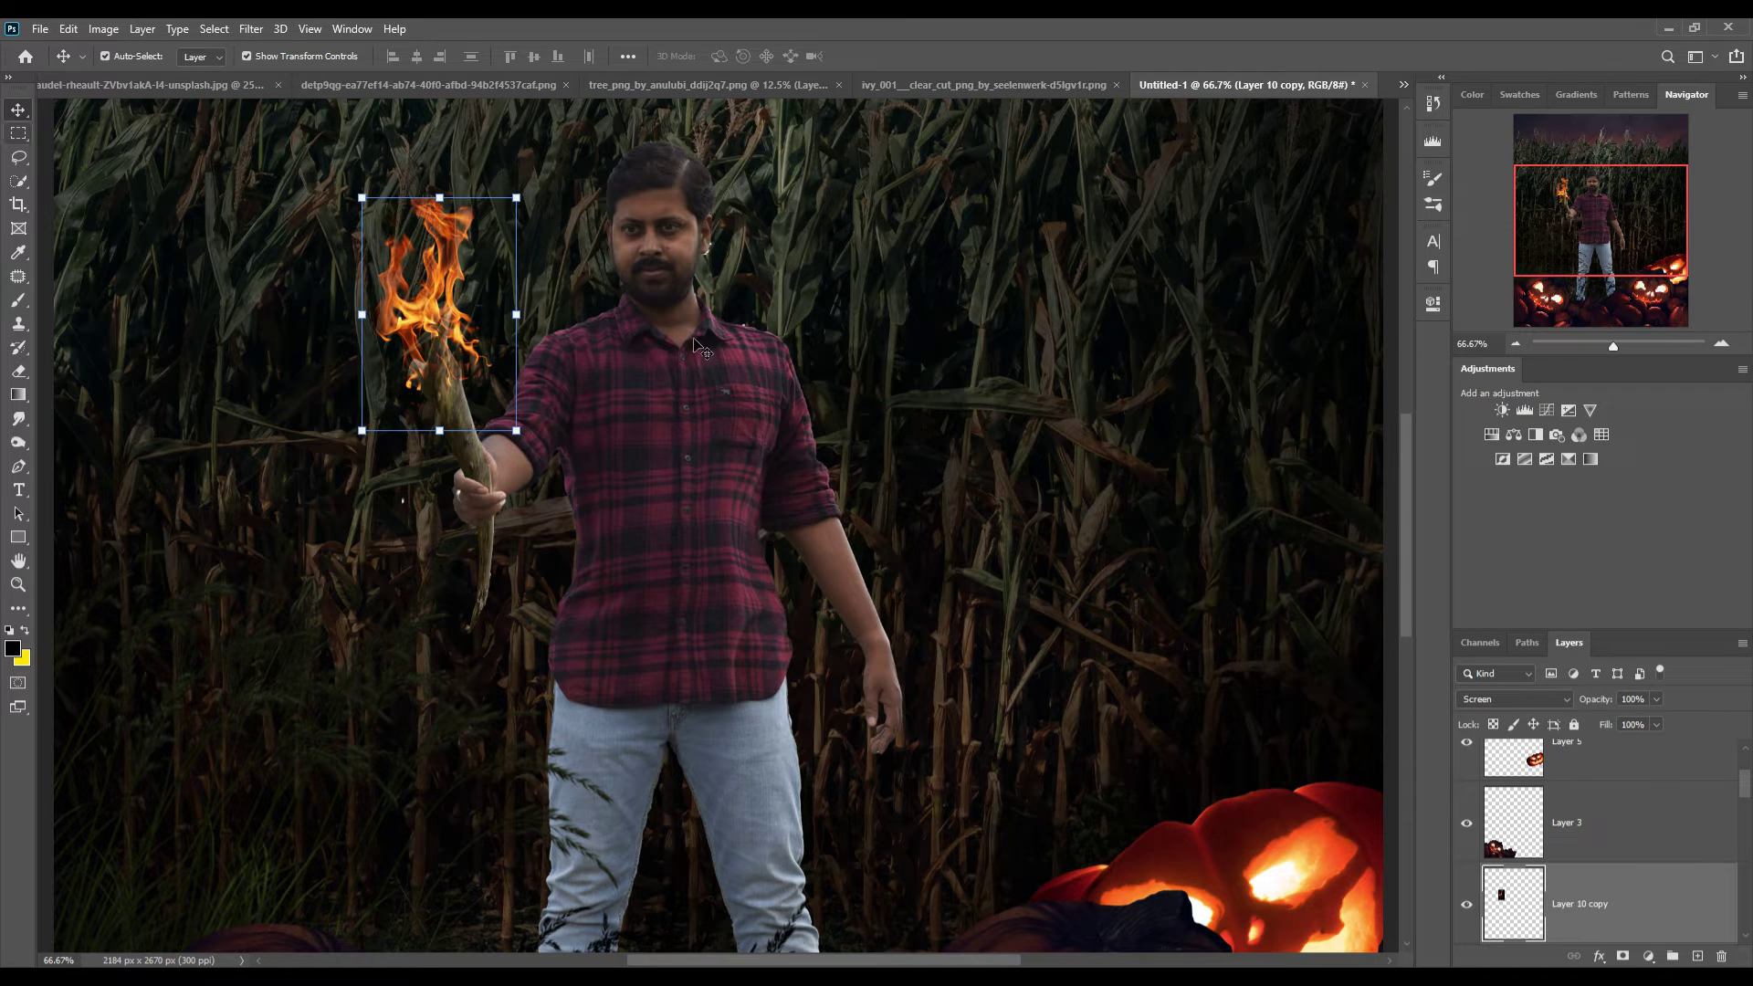
click(755, 527)
Soften the man's hairline into the cornfield using Smudge at 76% and Clone Stamp
click(18, 418)
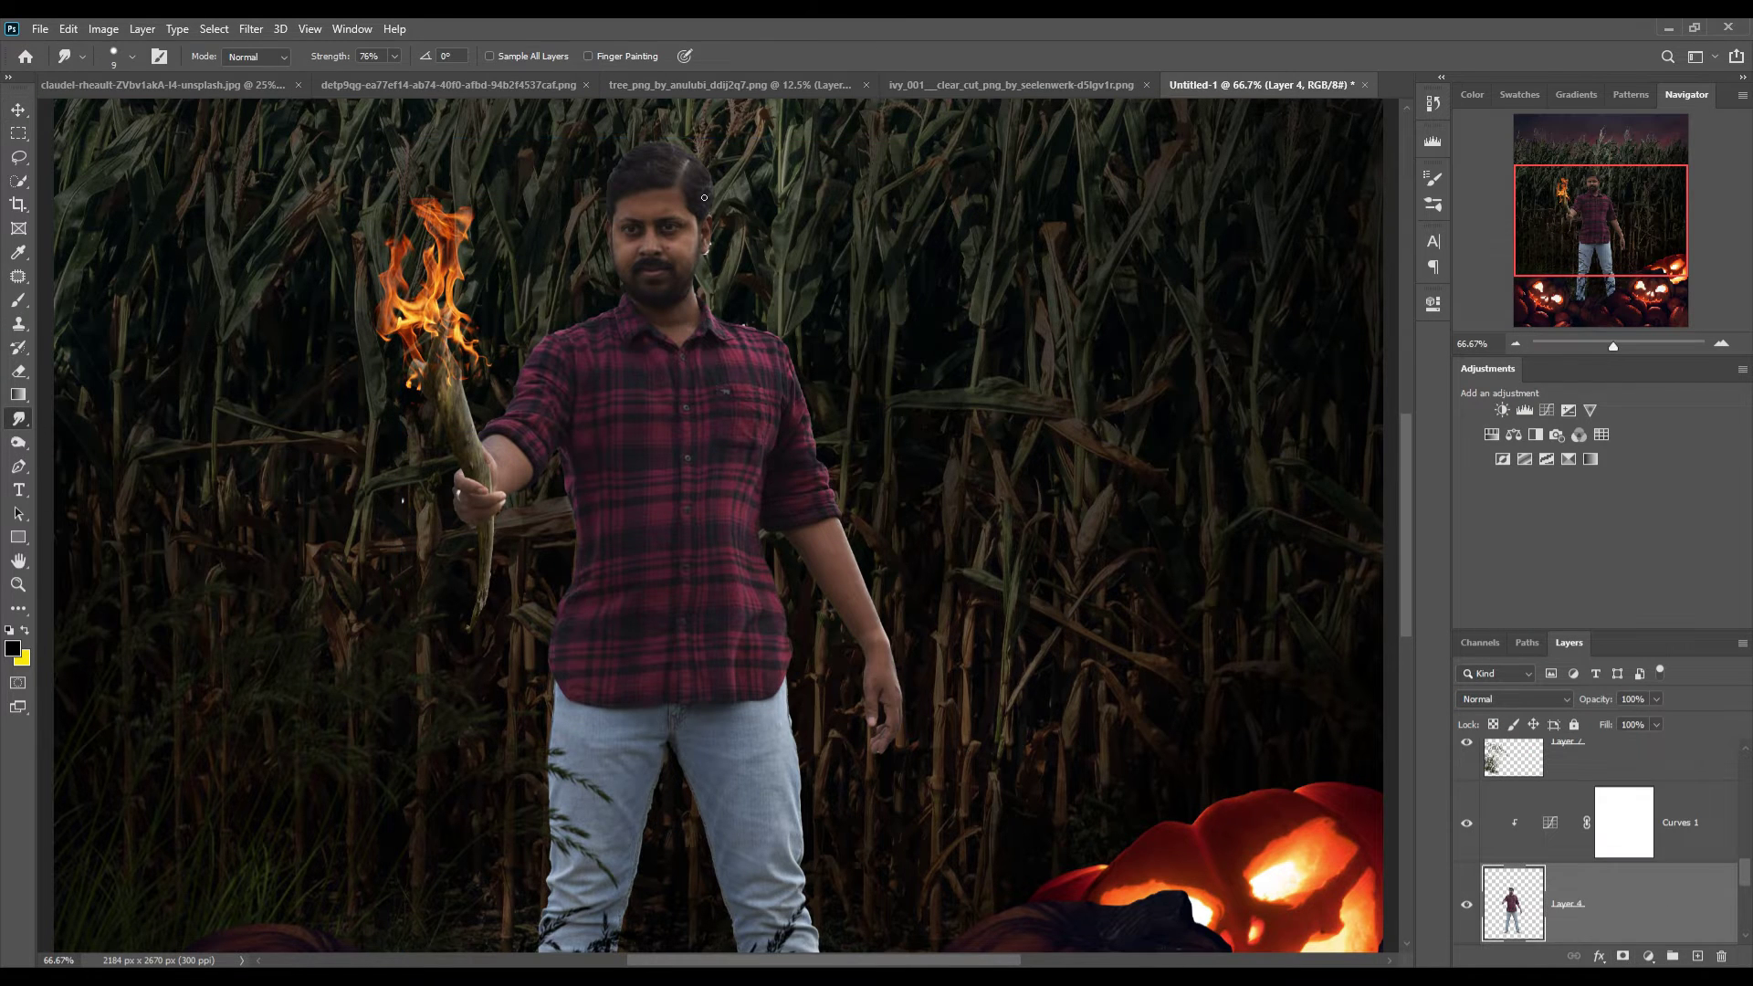
key(ctrl+plus)
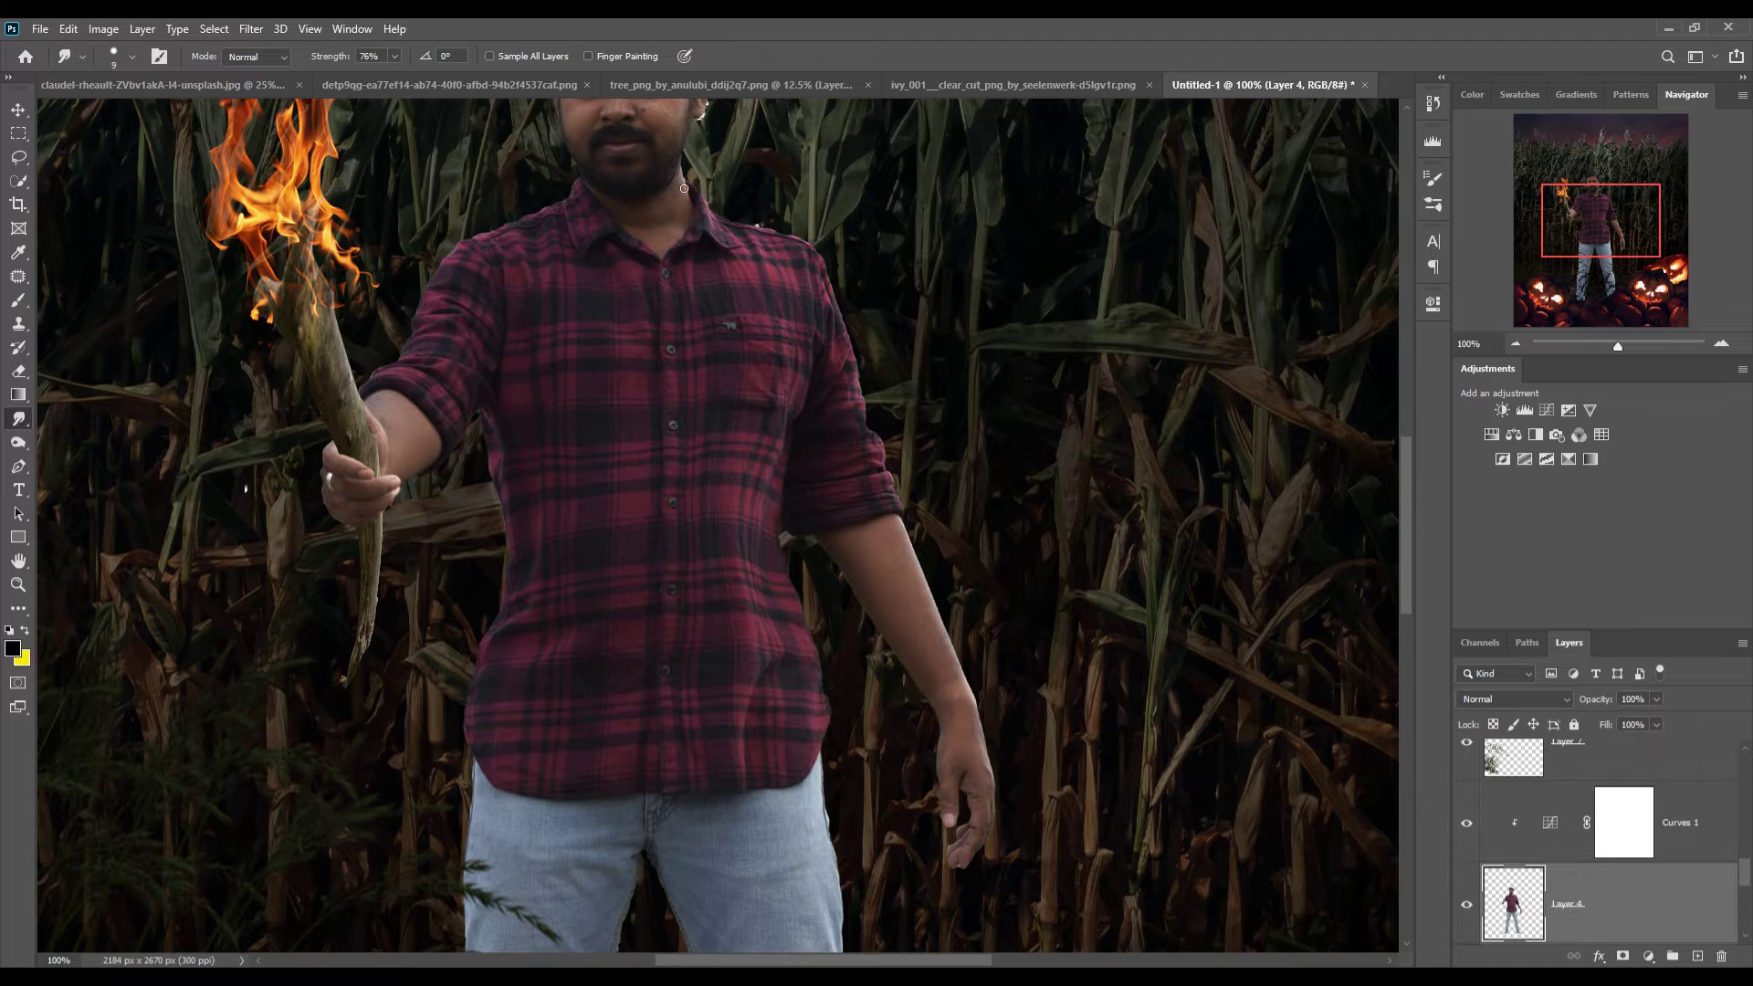
drag(684, 188, 719, 522)
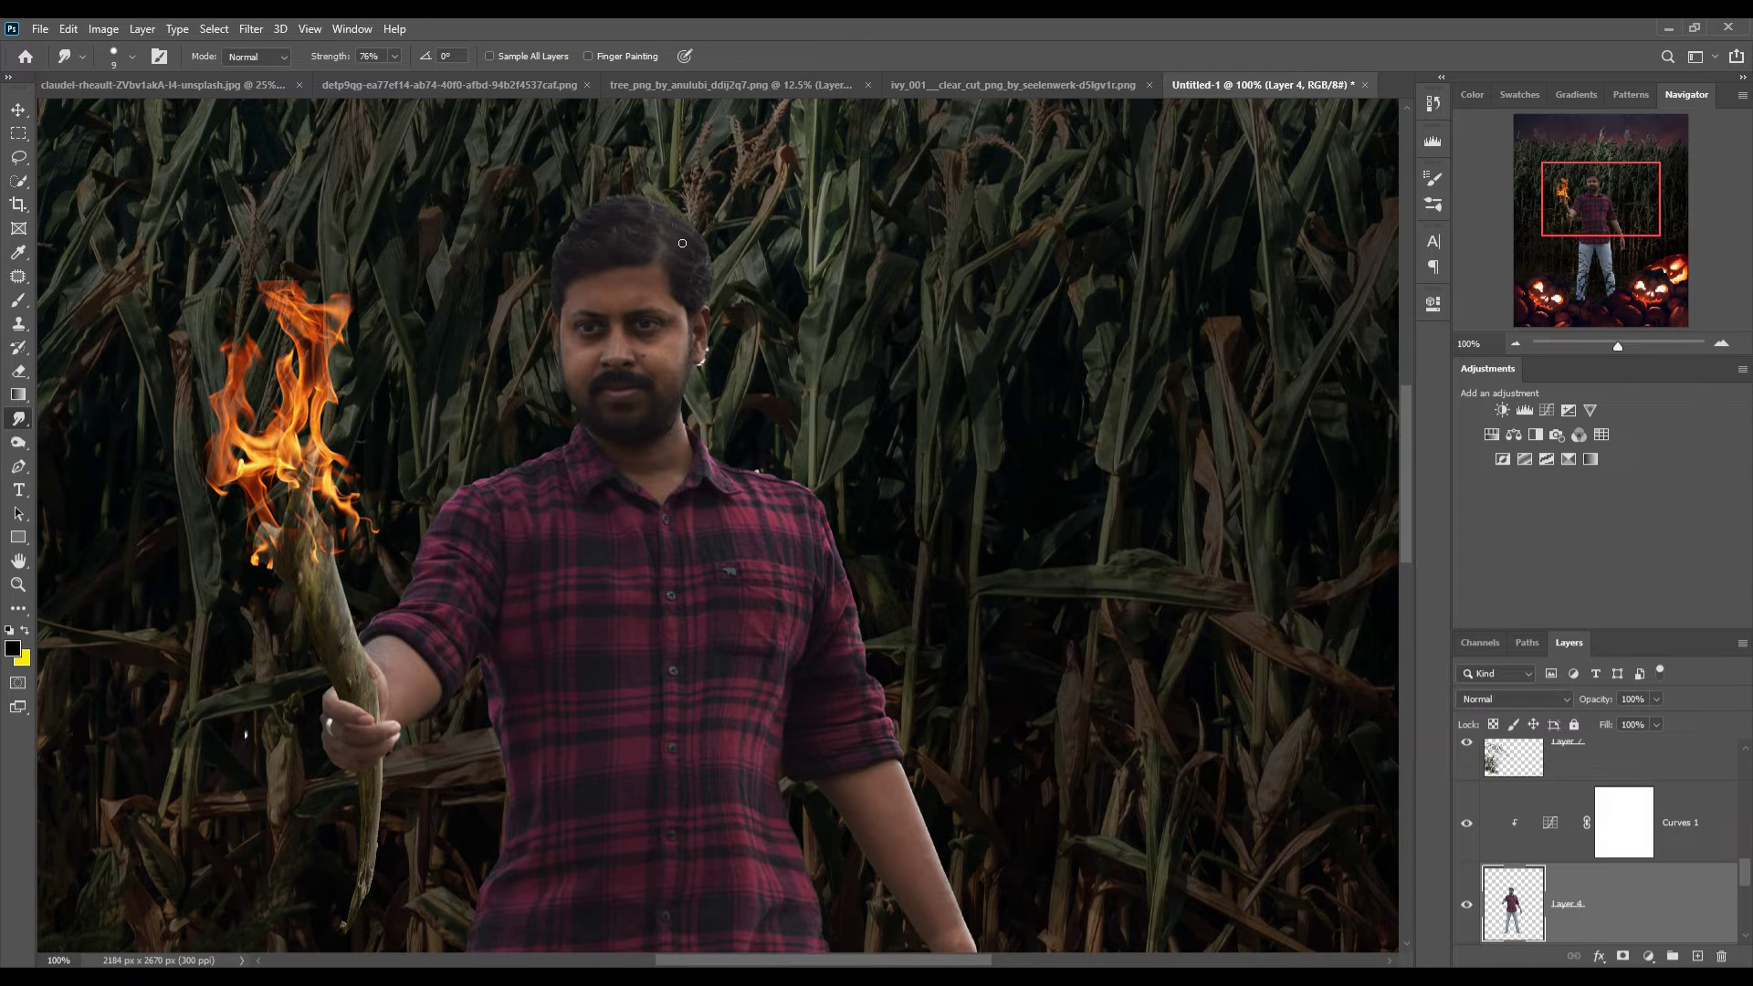
click(20, 326)
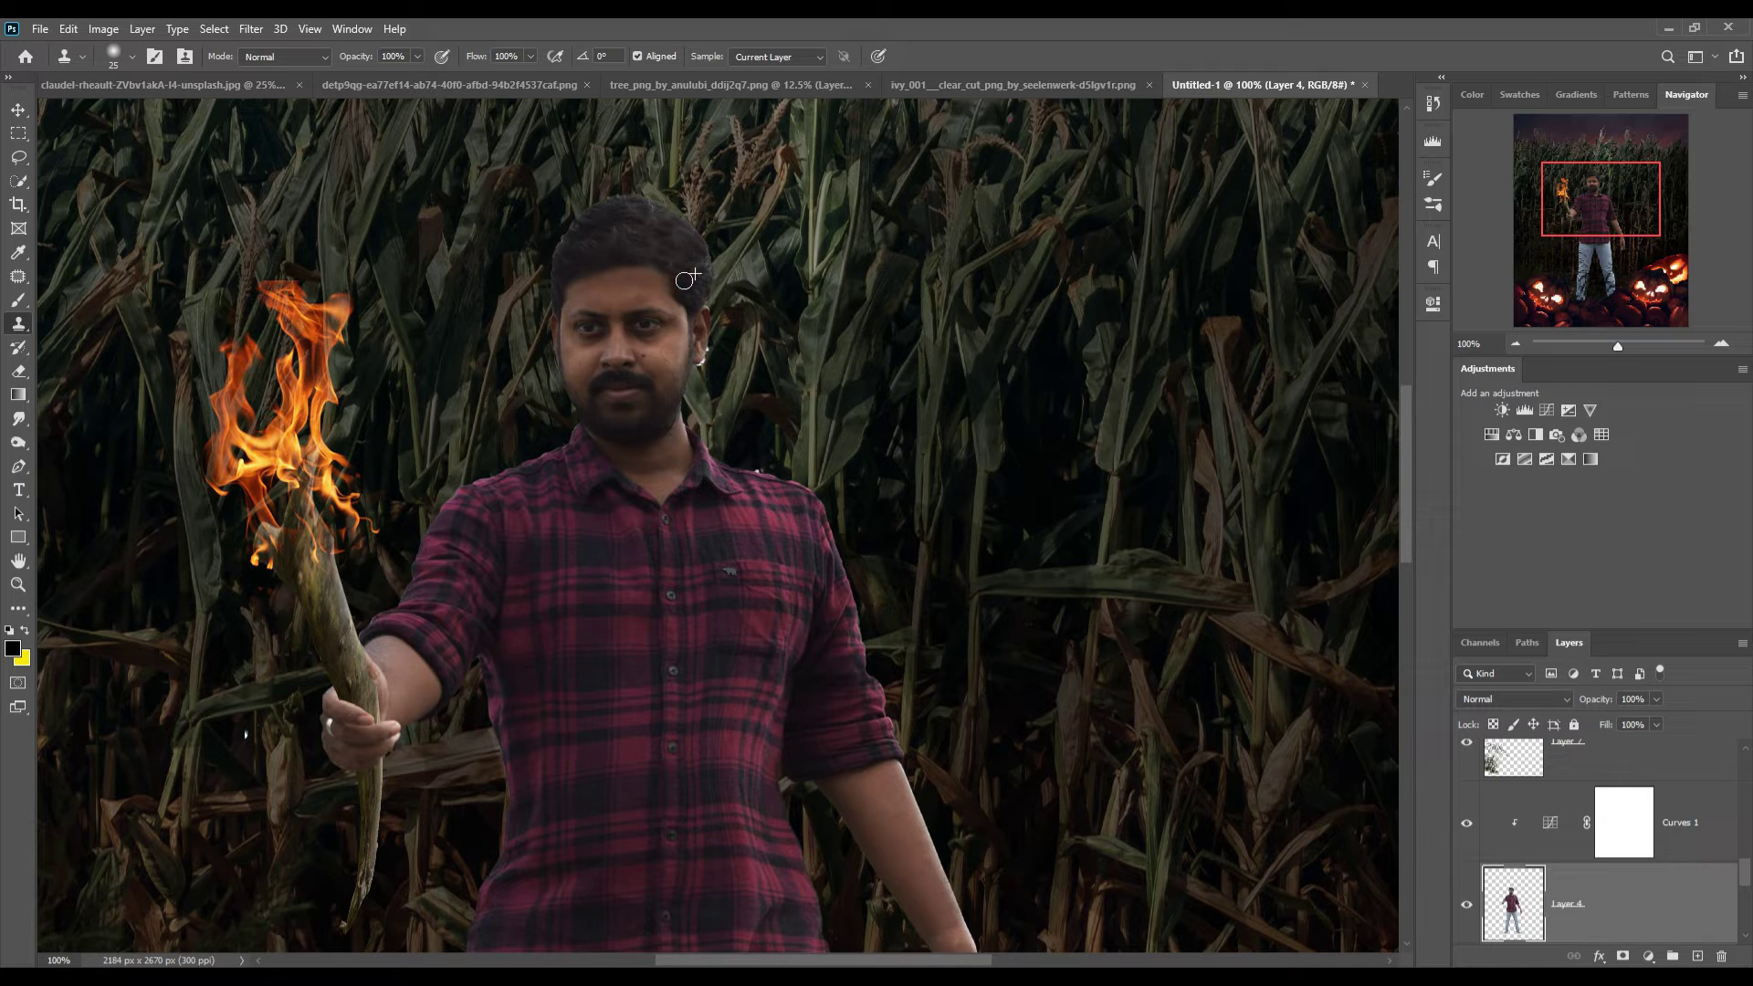
key(v)
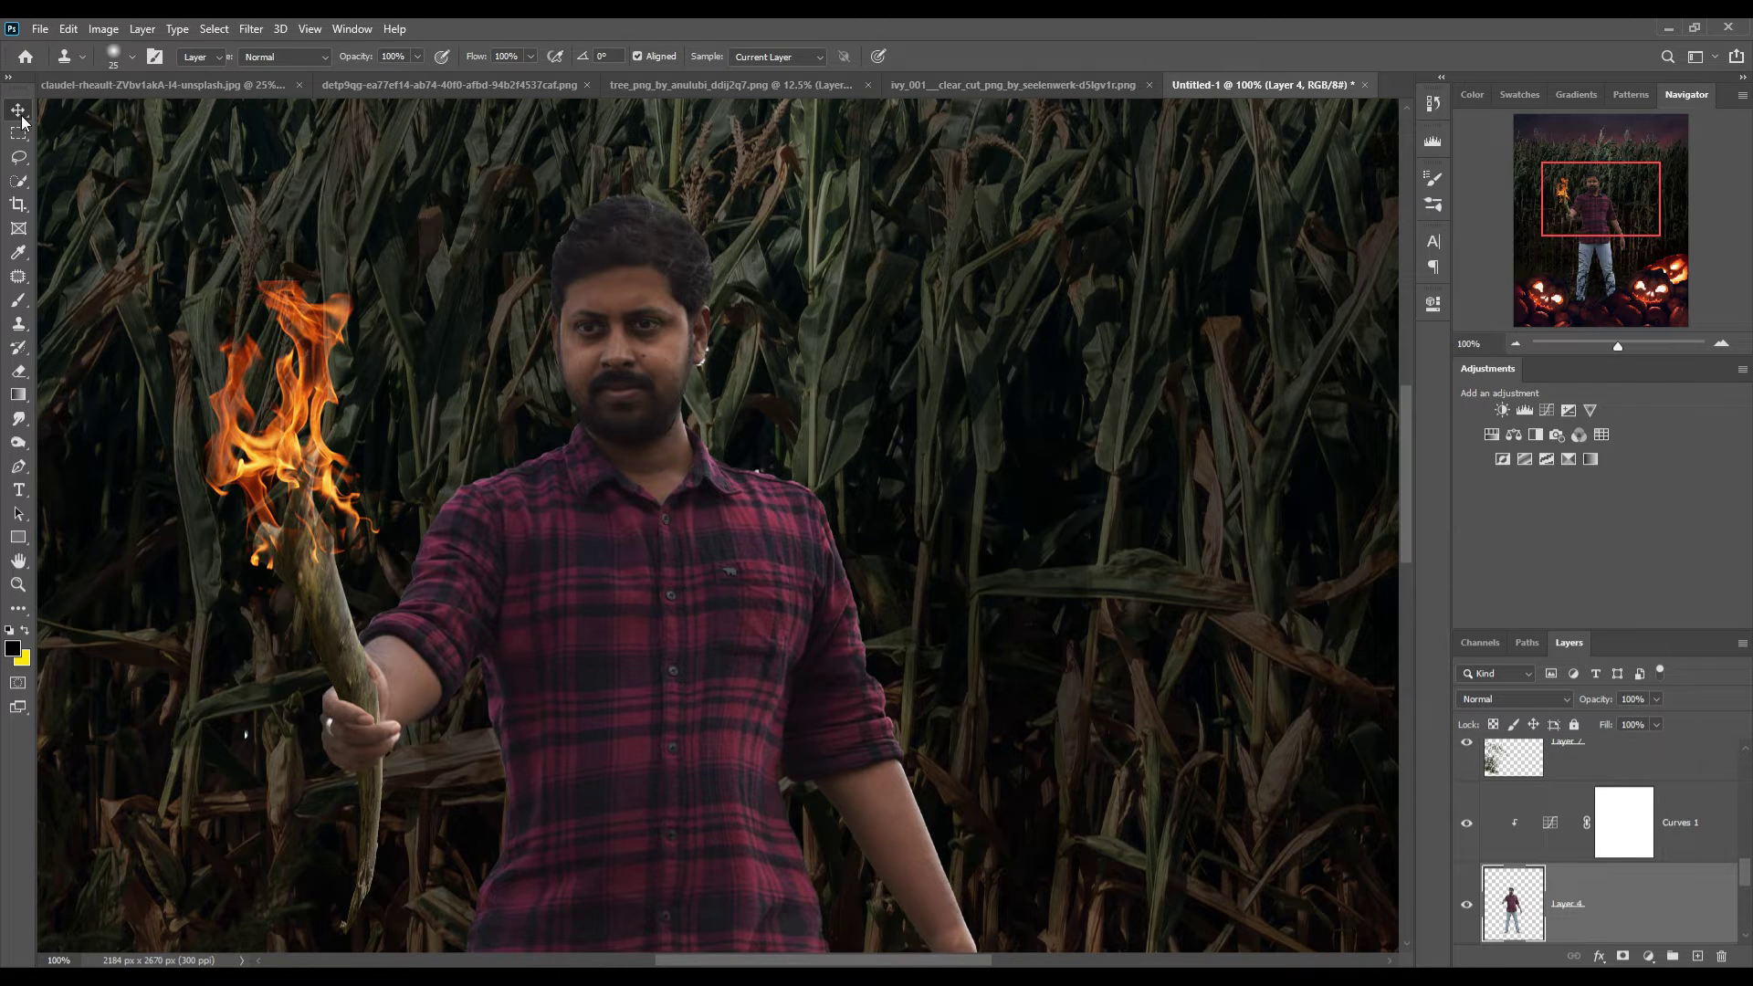
click(18, 418)
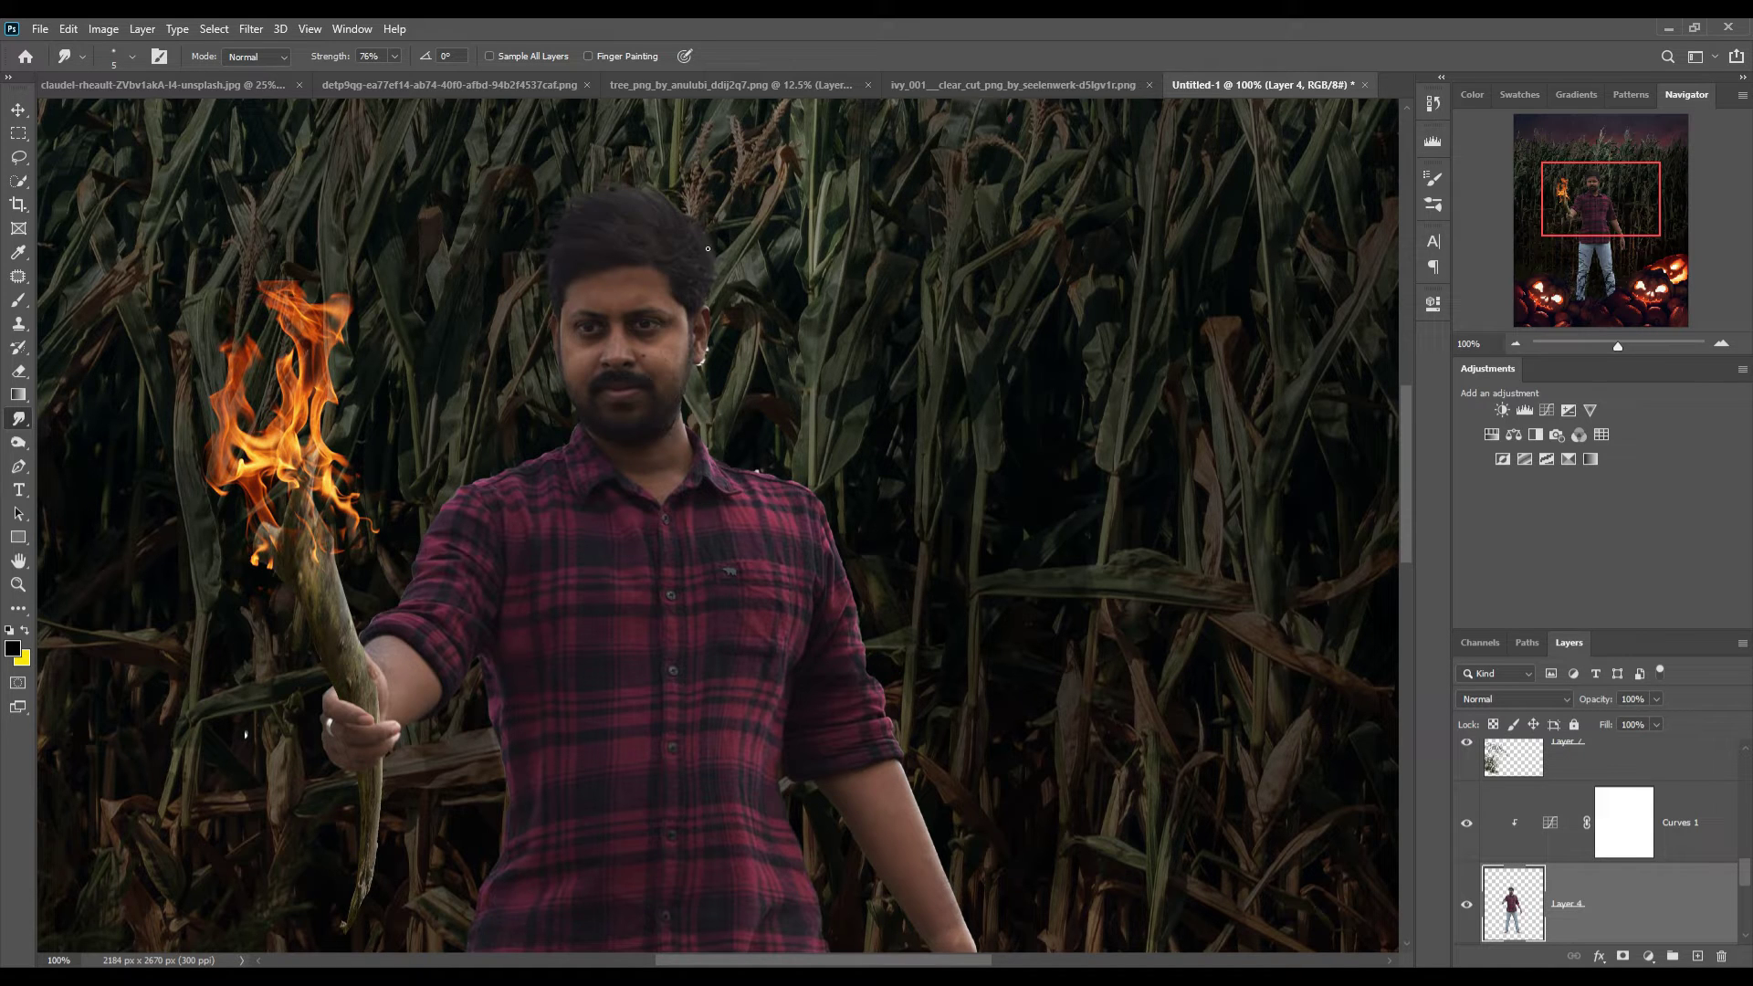
Zoom out to the full composite and bring the dead tree image forward
key(v)
key(ctrl+0)
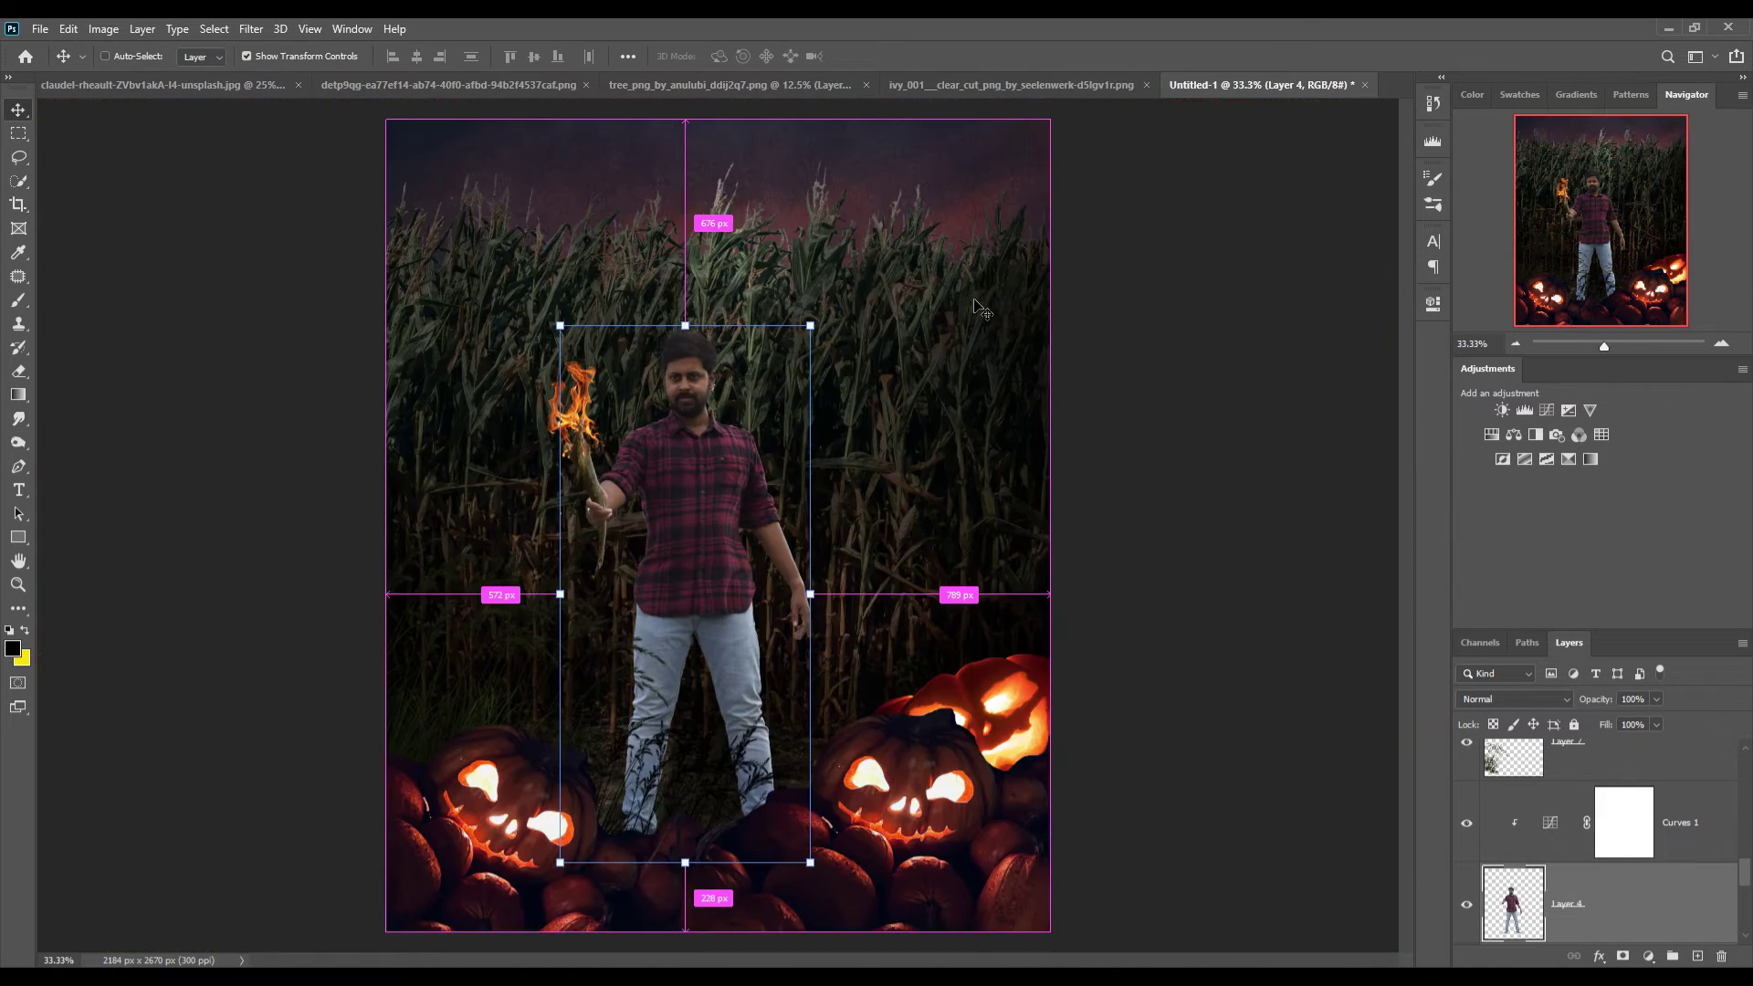
click(1235, 908)
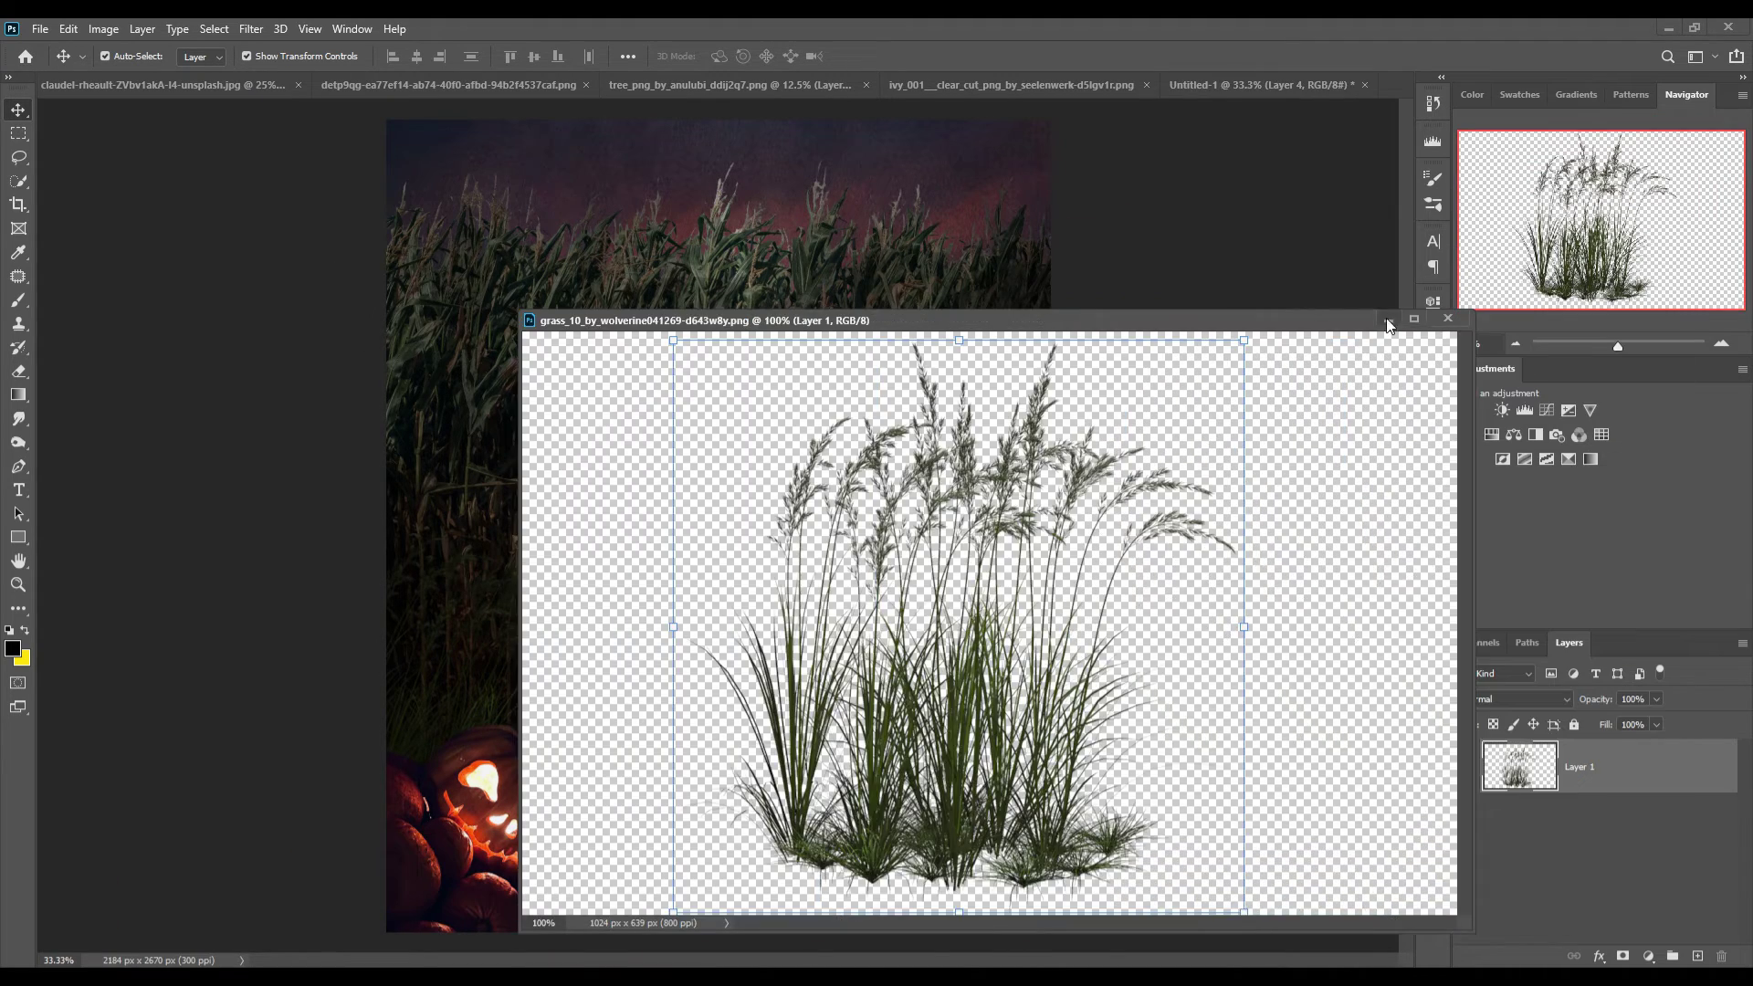
click(1388, 319)
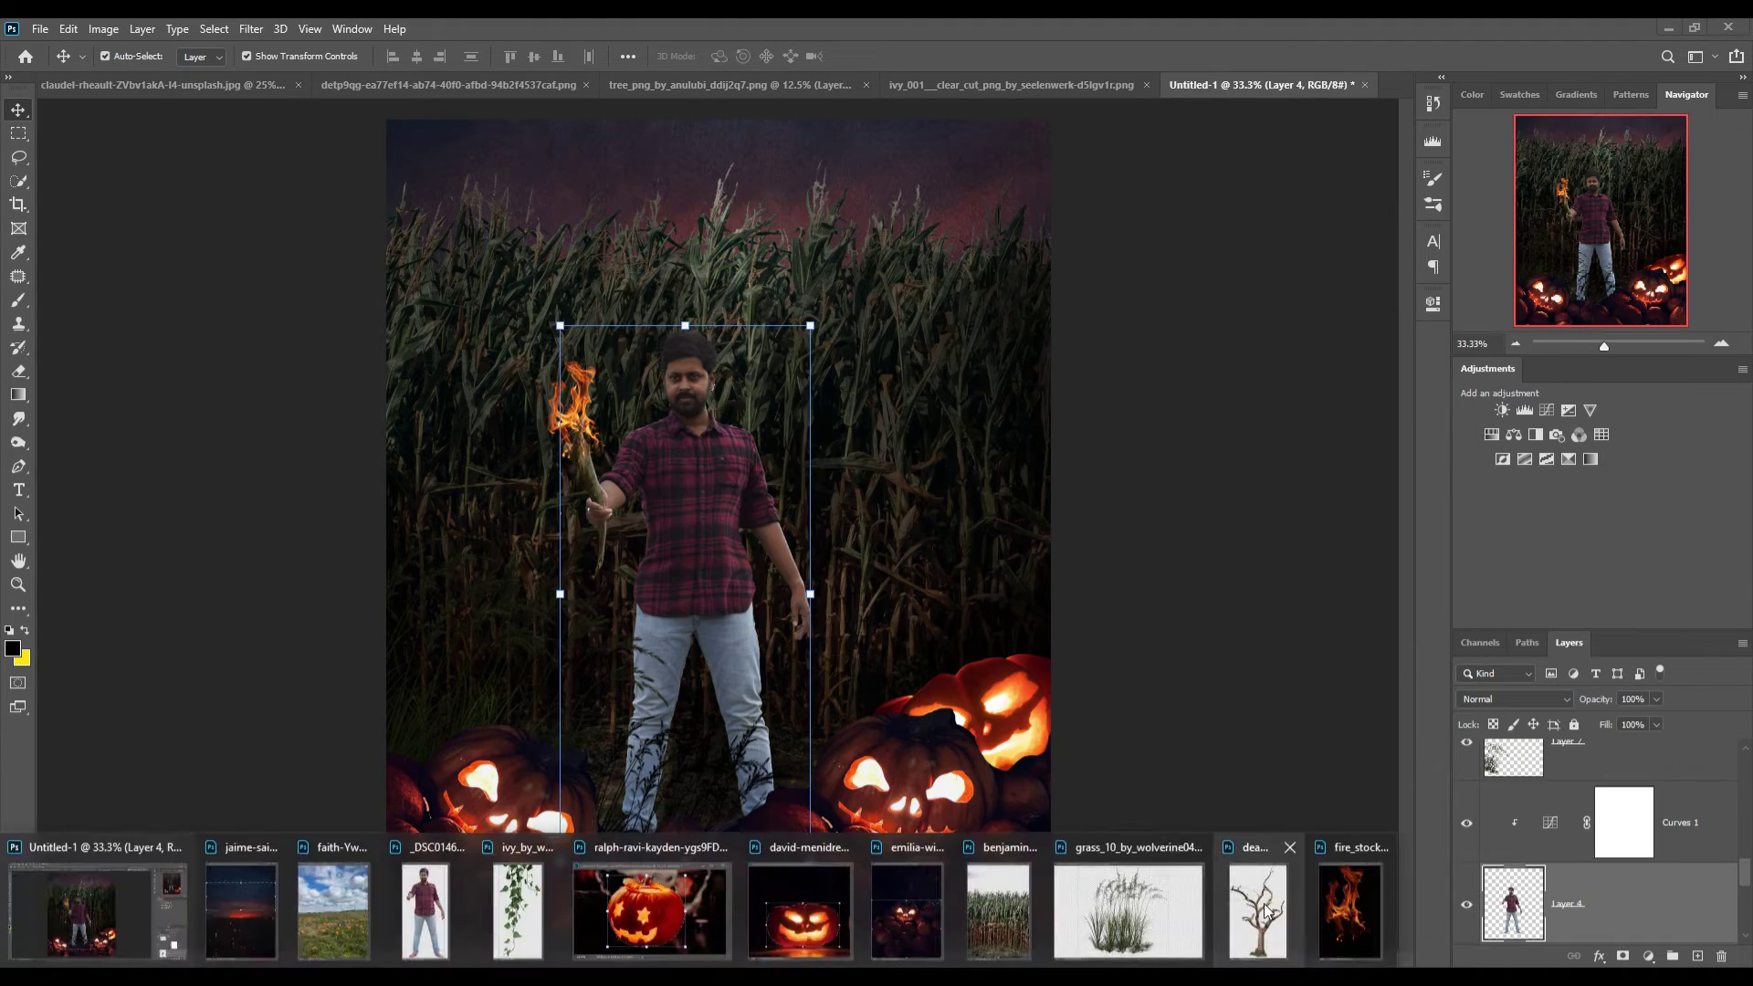
click(1254, 908)
Place the dead tree on the right edge, flipped horizontally, scaled down and tilted
drag(1329, 594, 1638, 744)
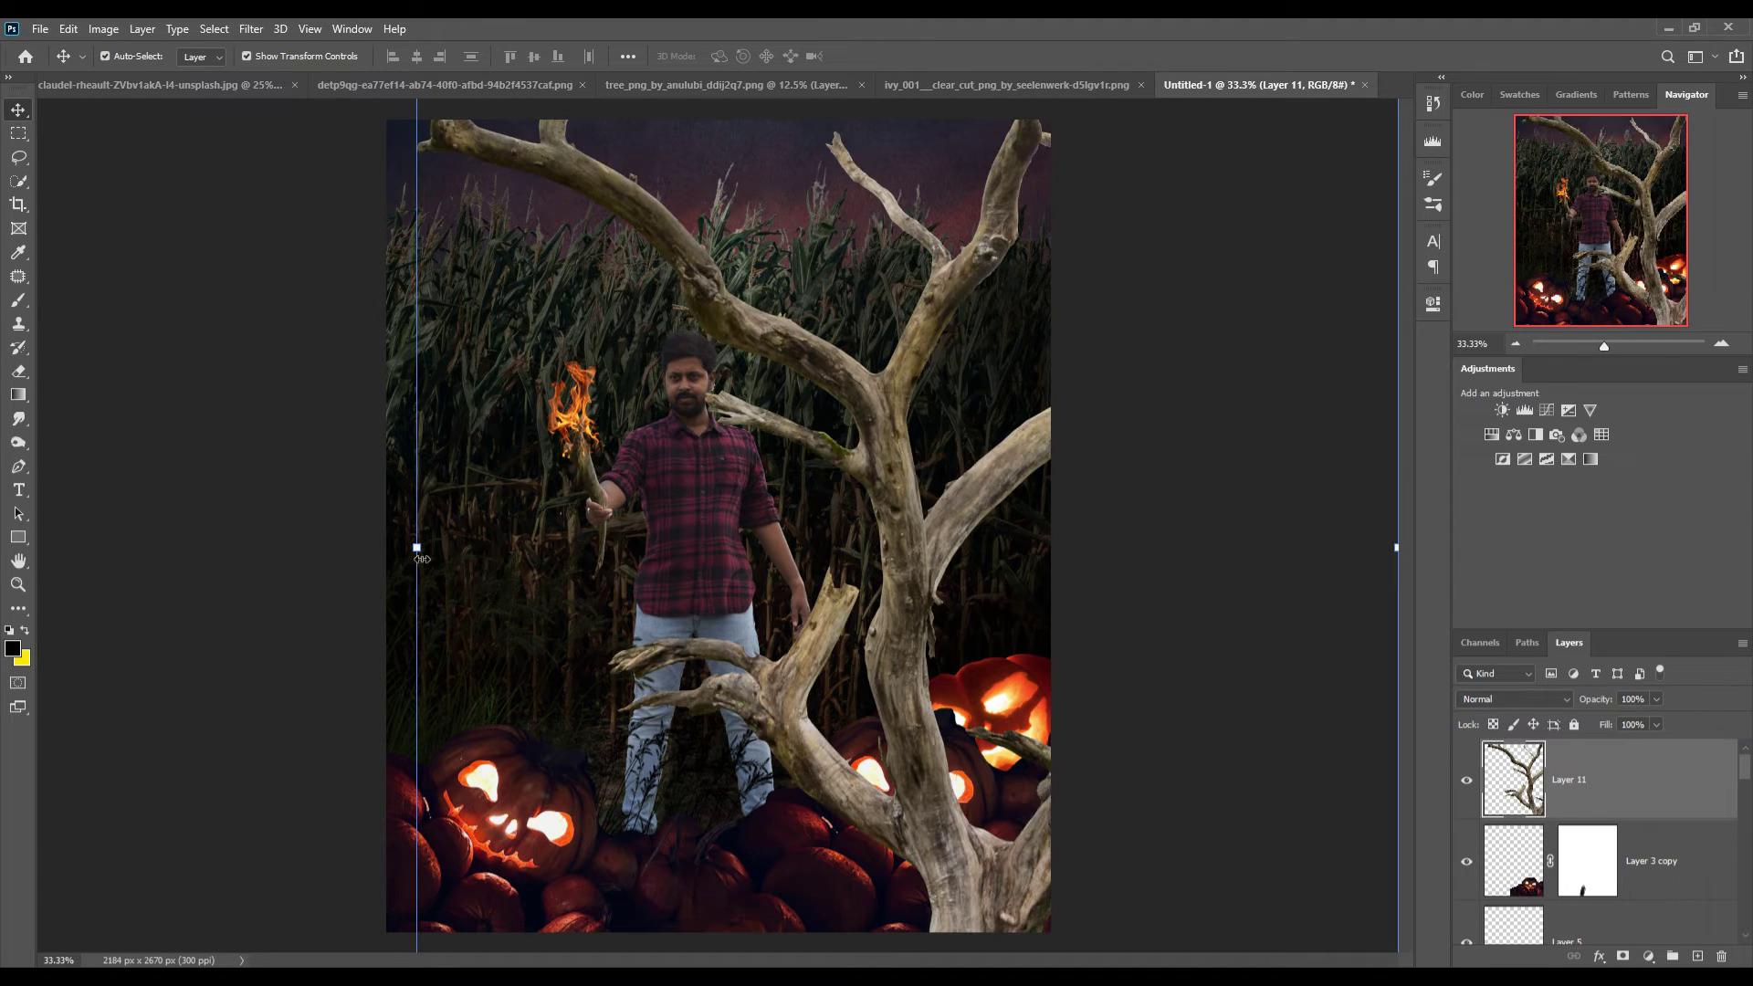
key(ctrl+t)
click(68, 29)
click(329, 726)
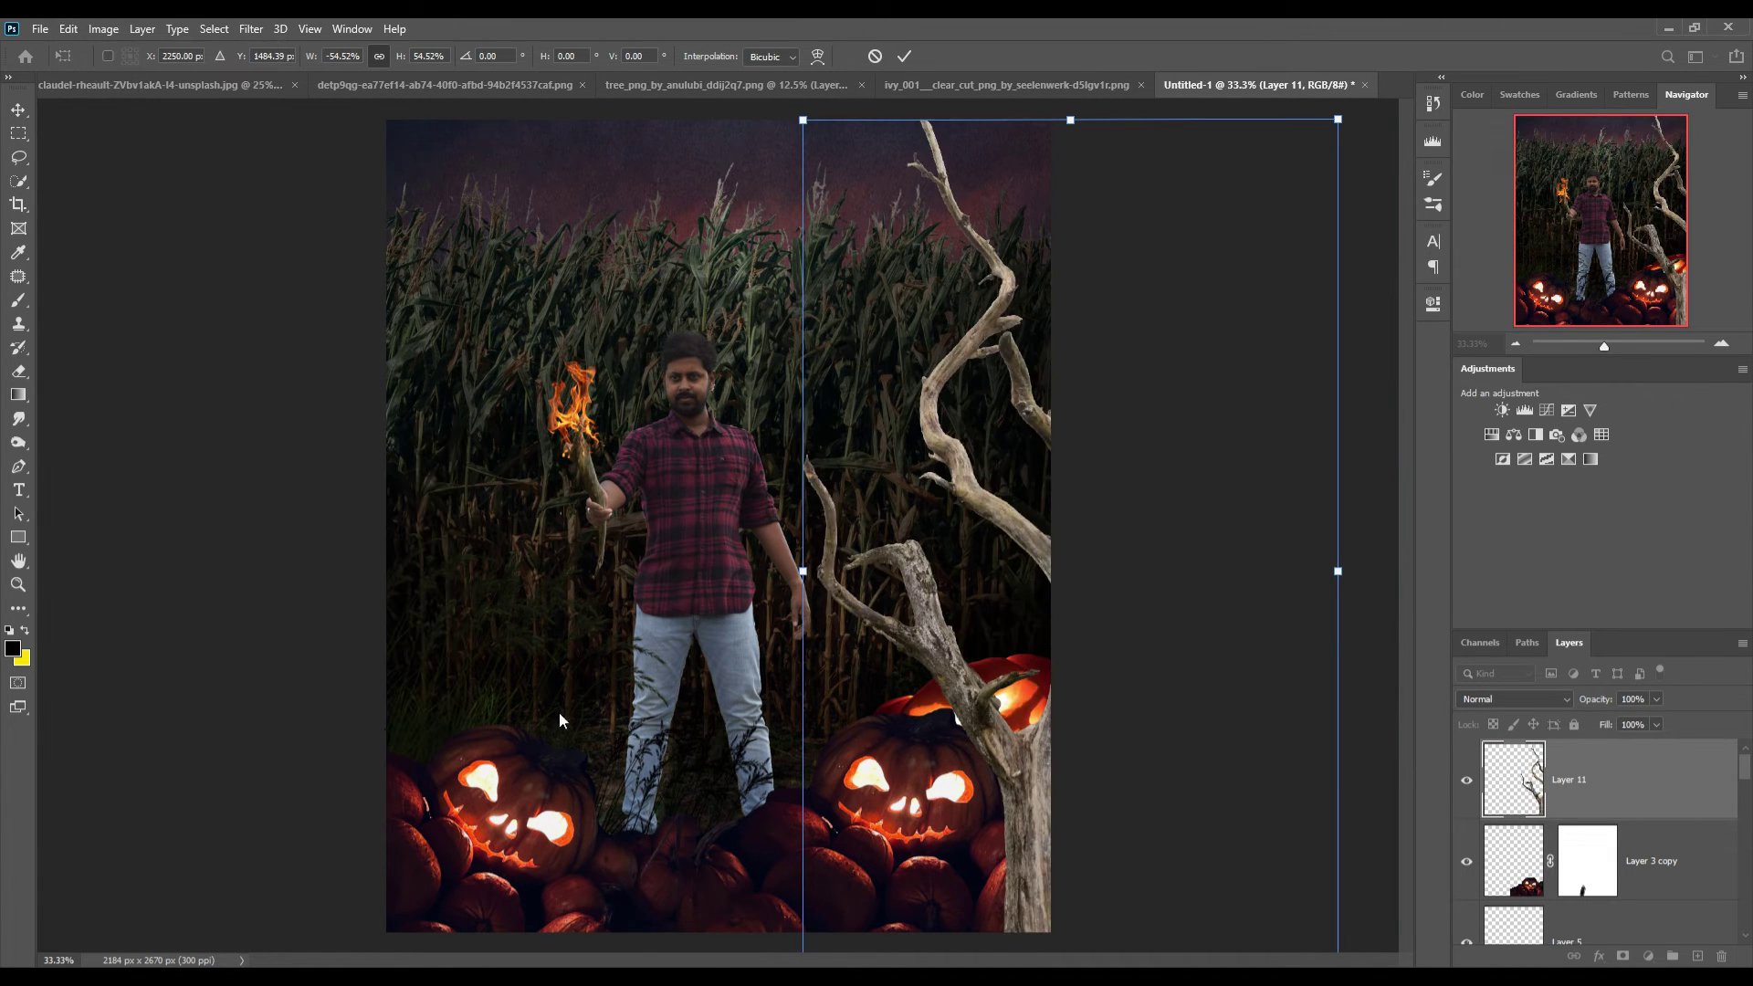
mouse_move(1338, 120)
mouse_down()
mouse_move(1186, 380)
mouse_move(1164, 488)
mouse_move(1133, 474)
mouse_up()
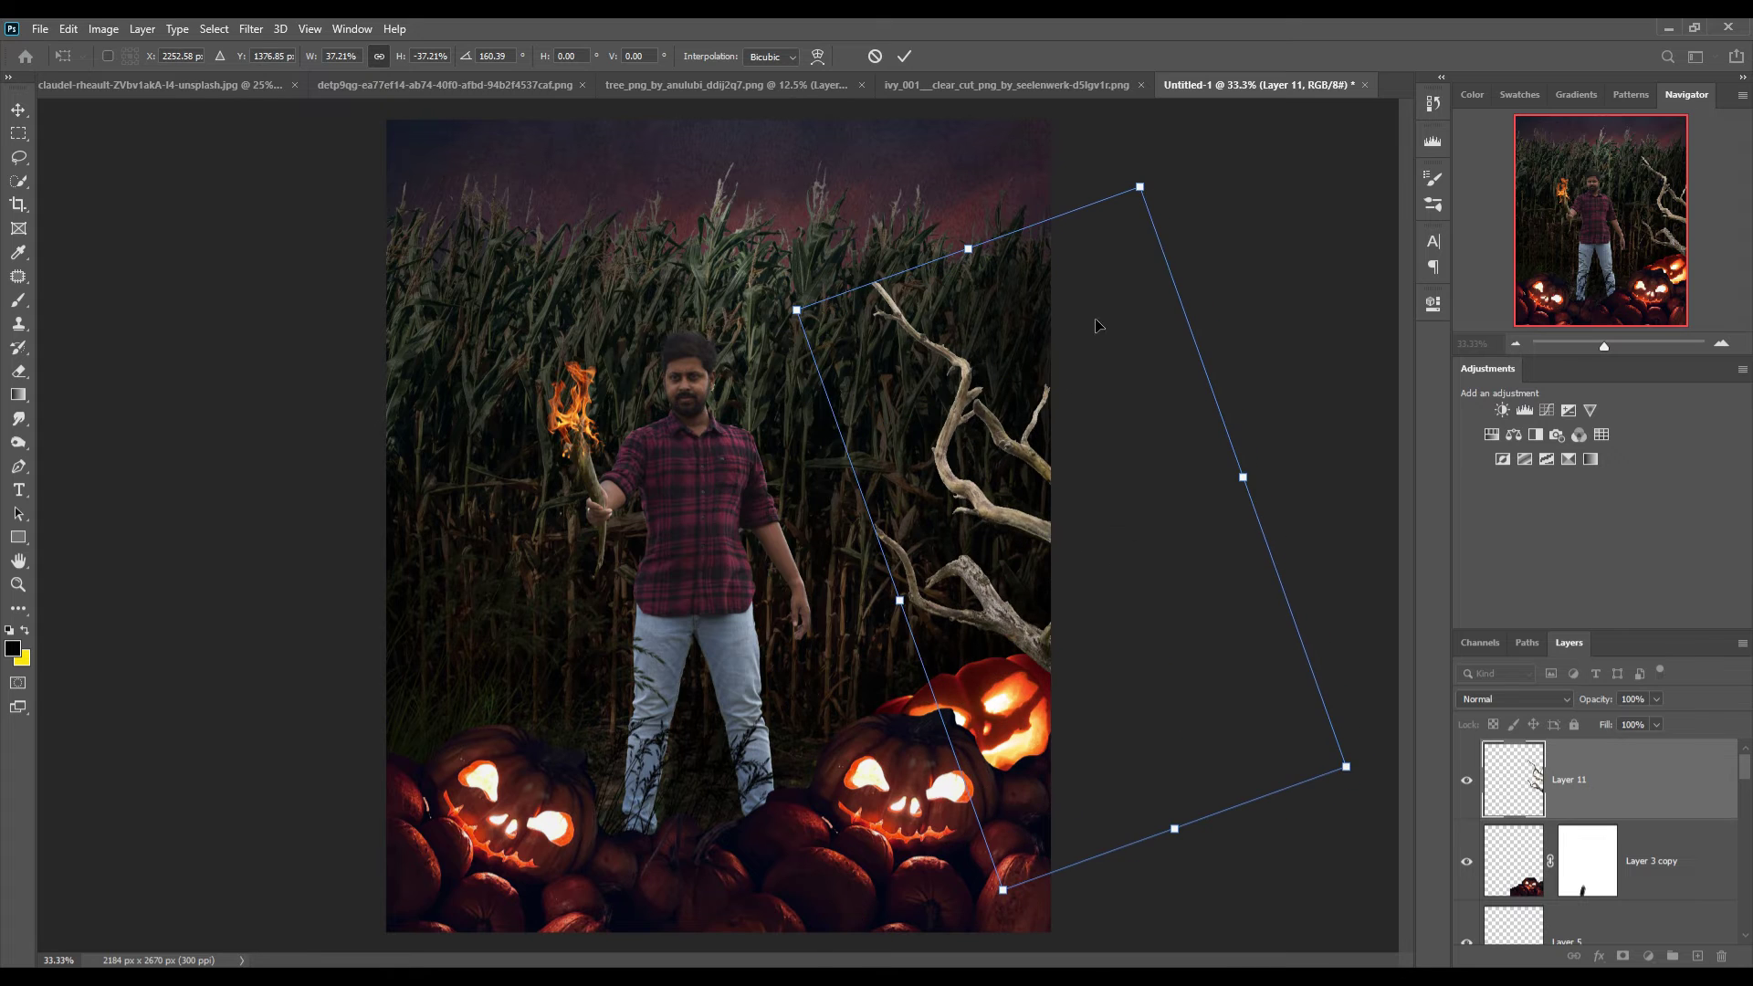
click(904, 56)
Darken the dead tree with a clipped Curves 4 adjustment
click(1651, 728)
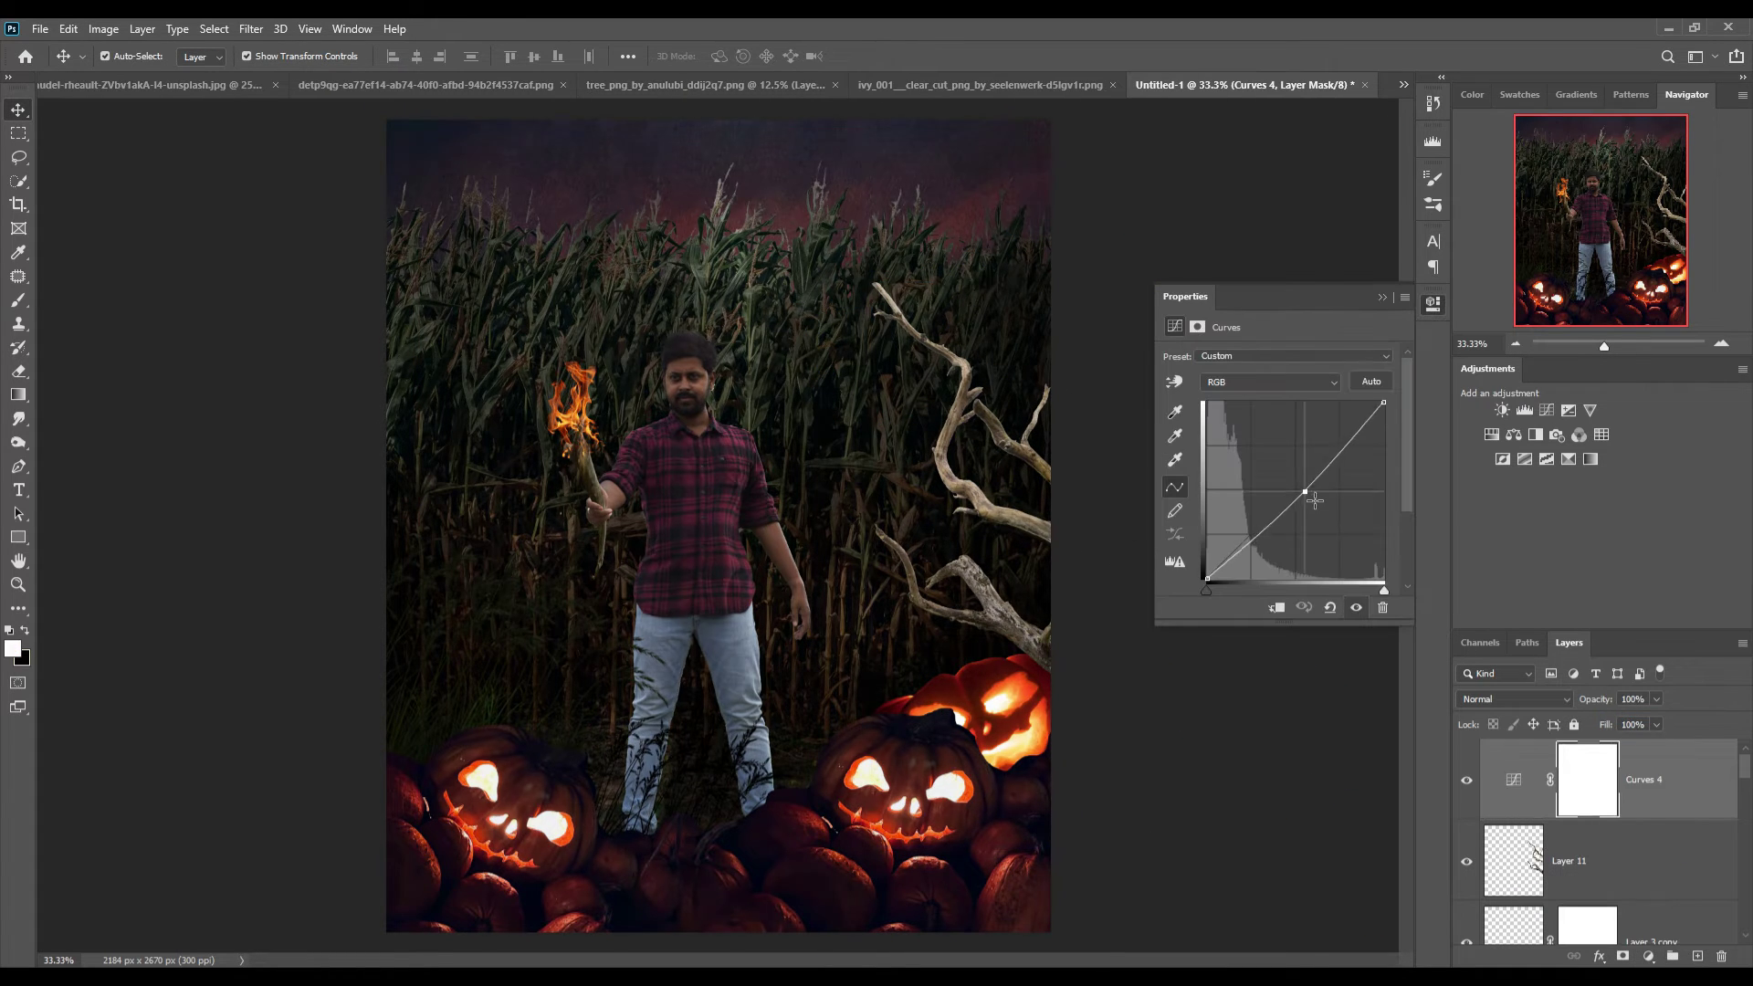
drag(1296, 490, 1328, 509)
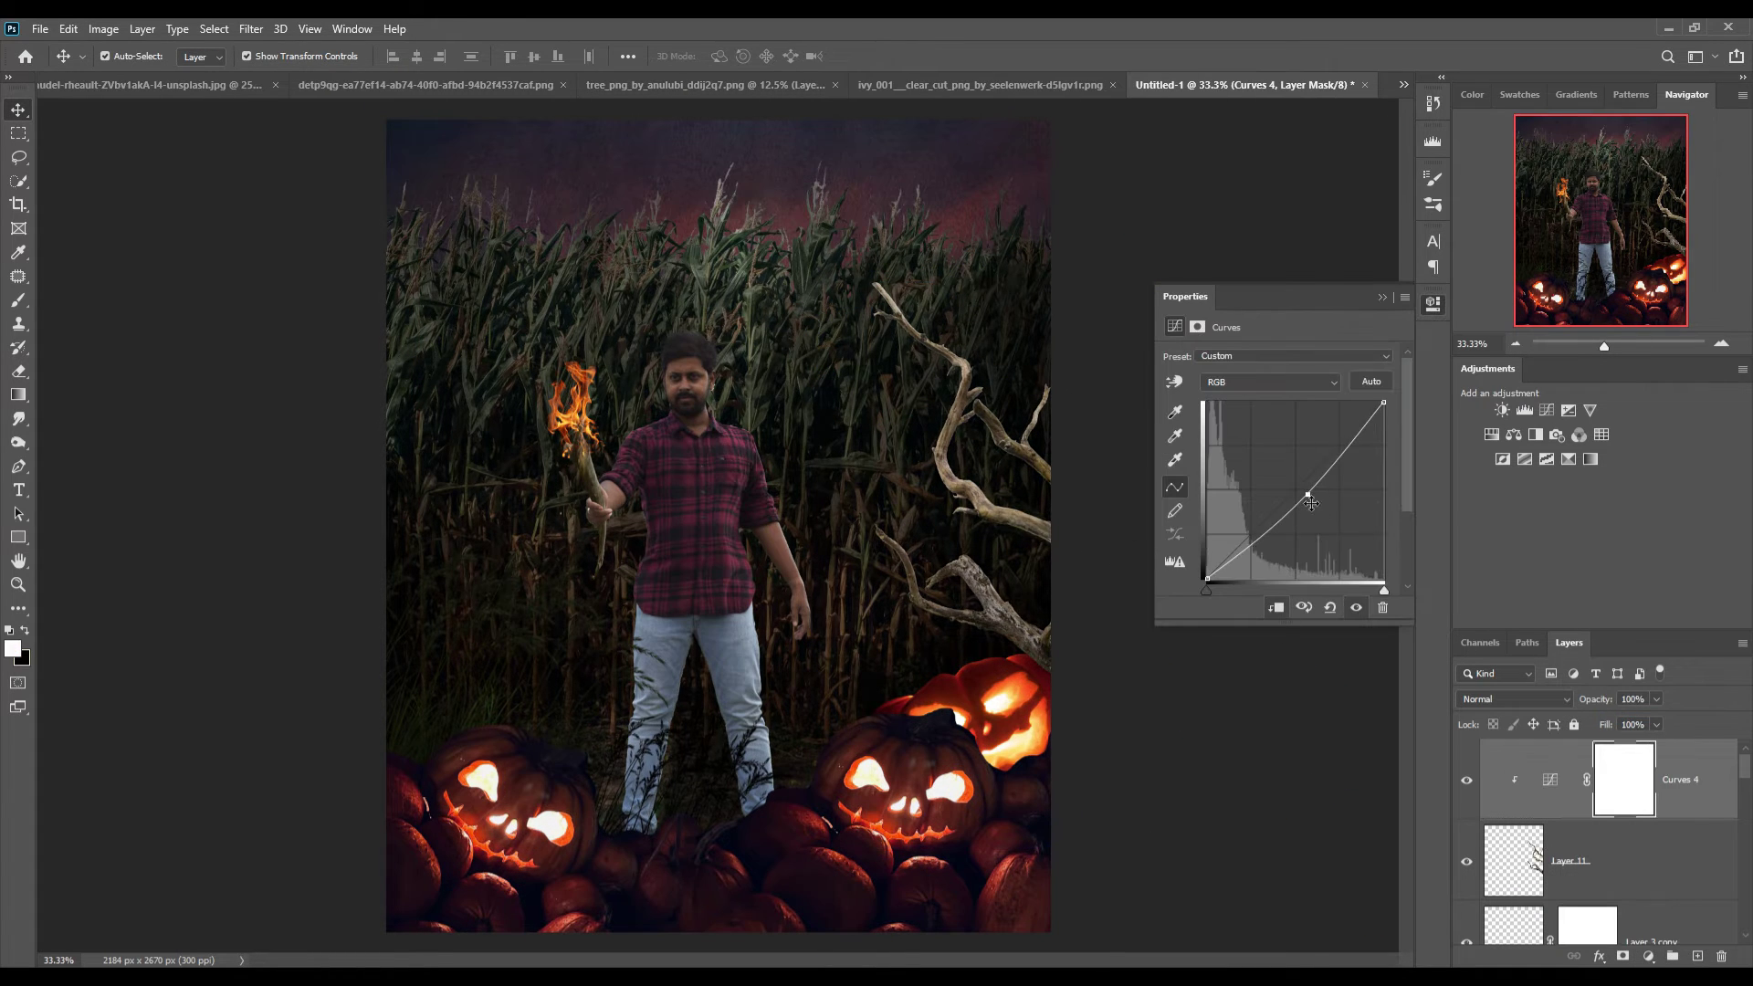
click(1382, 297)
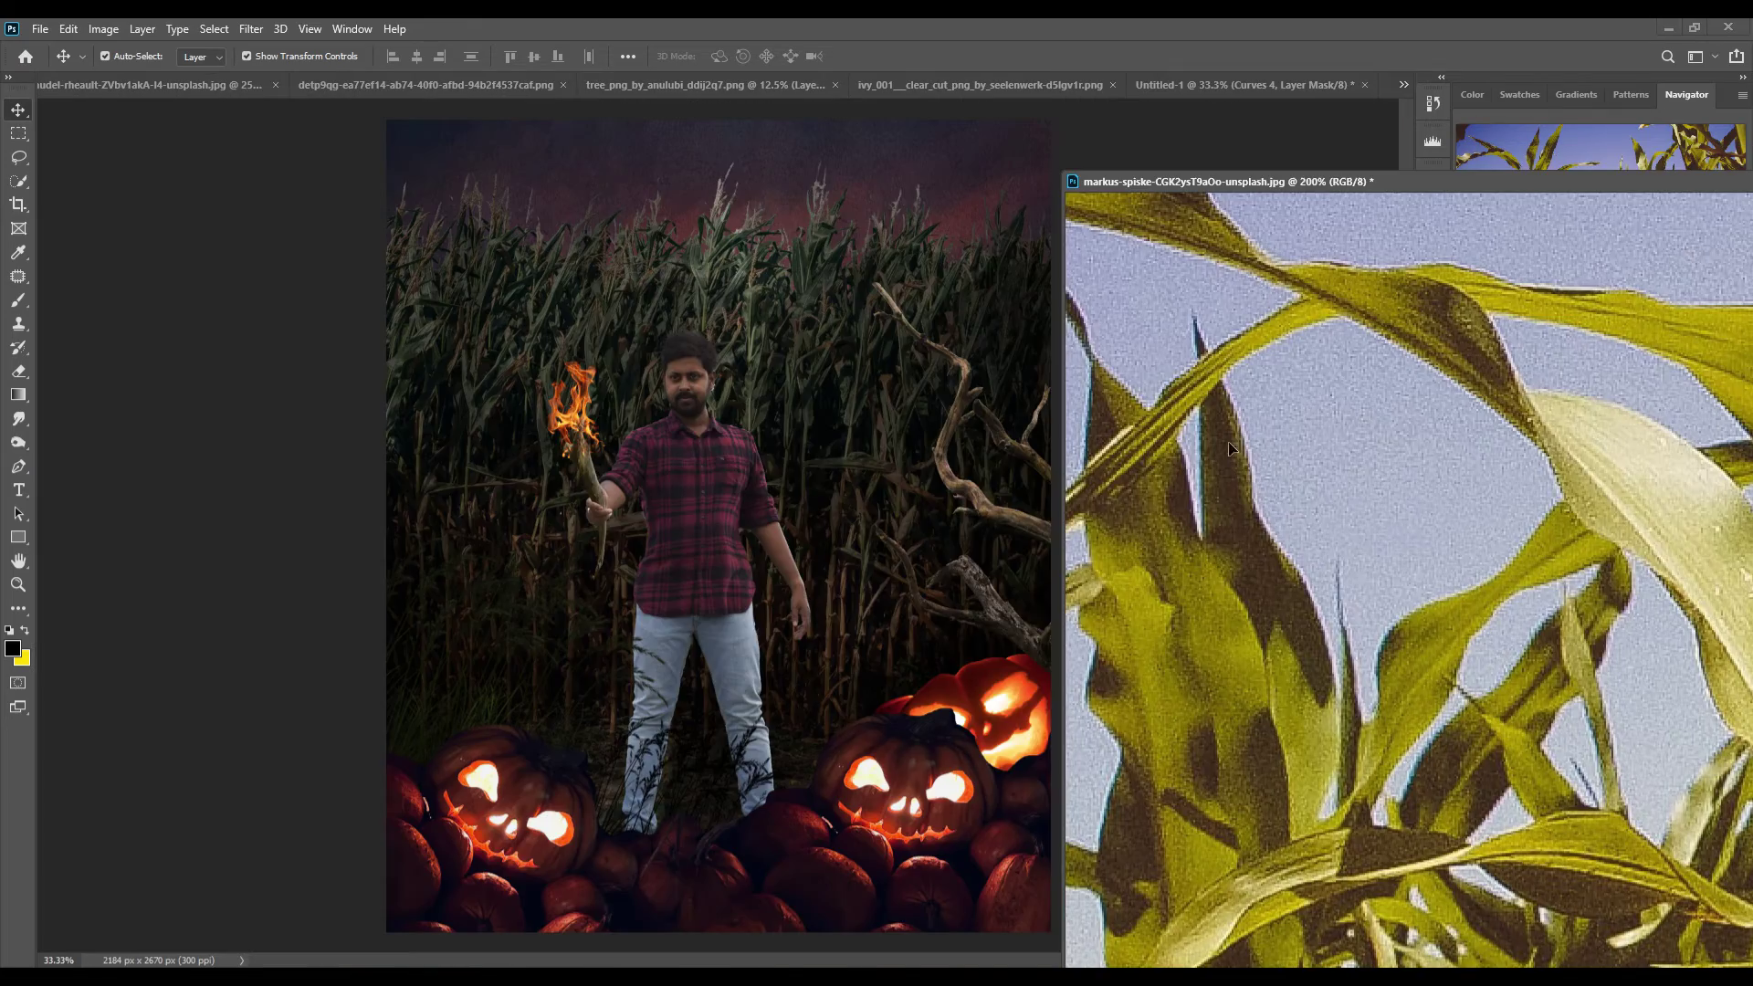
Place the yellow-green corn leaf from the corn photo in the composite's lower-left corner as Layer 12
drag(1644, 181, 1139, 181)
drag(1338, 359, 1389, 397)
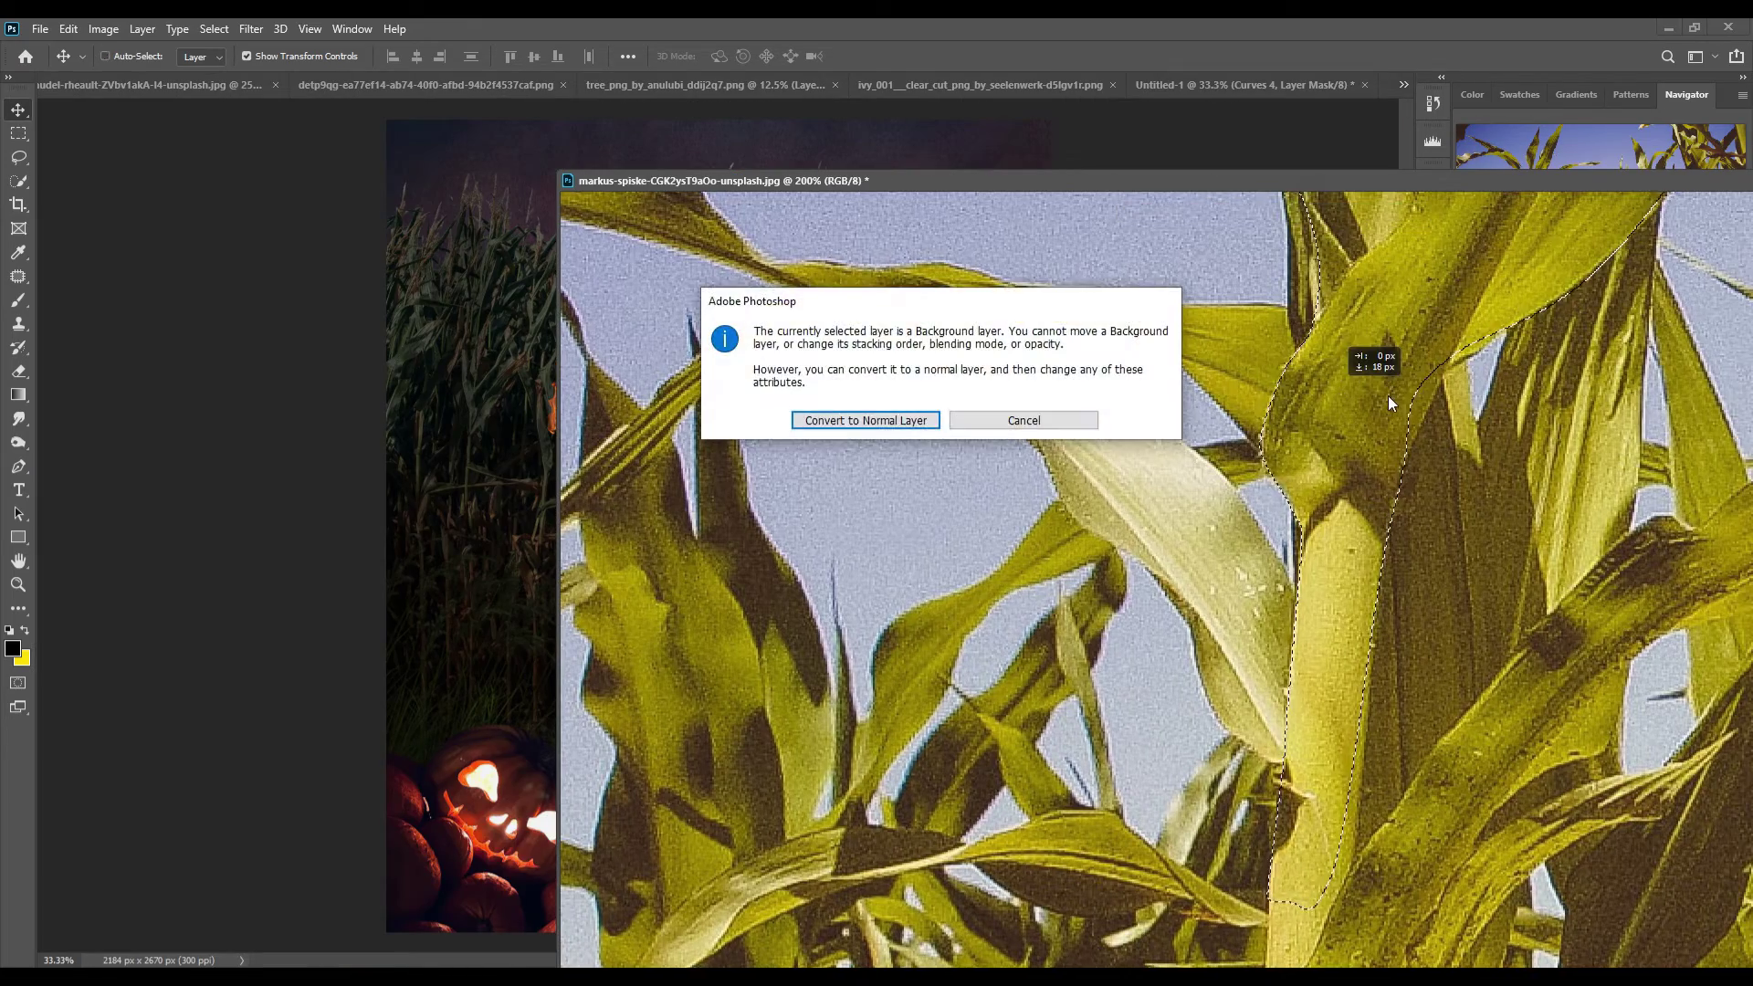
key(Escape)
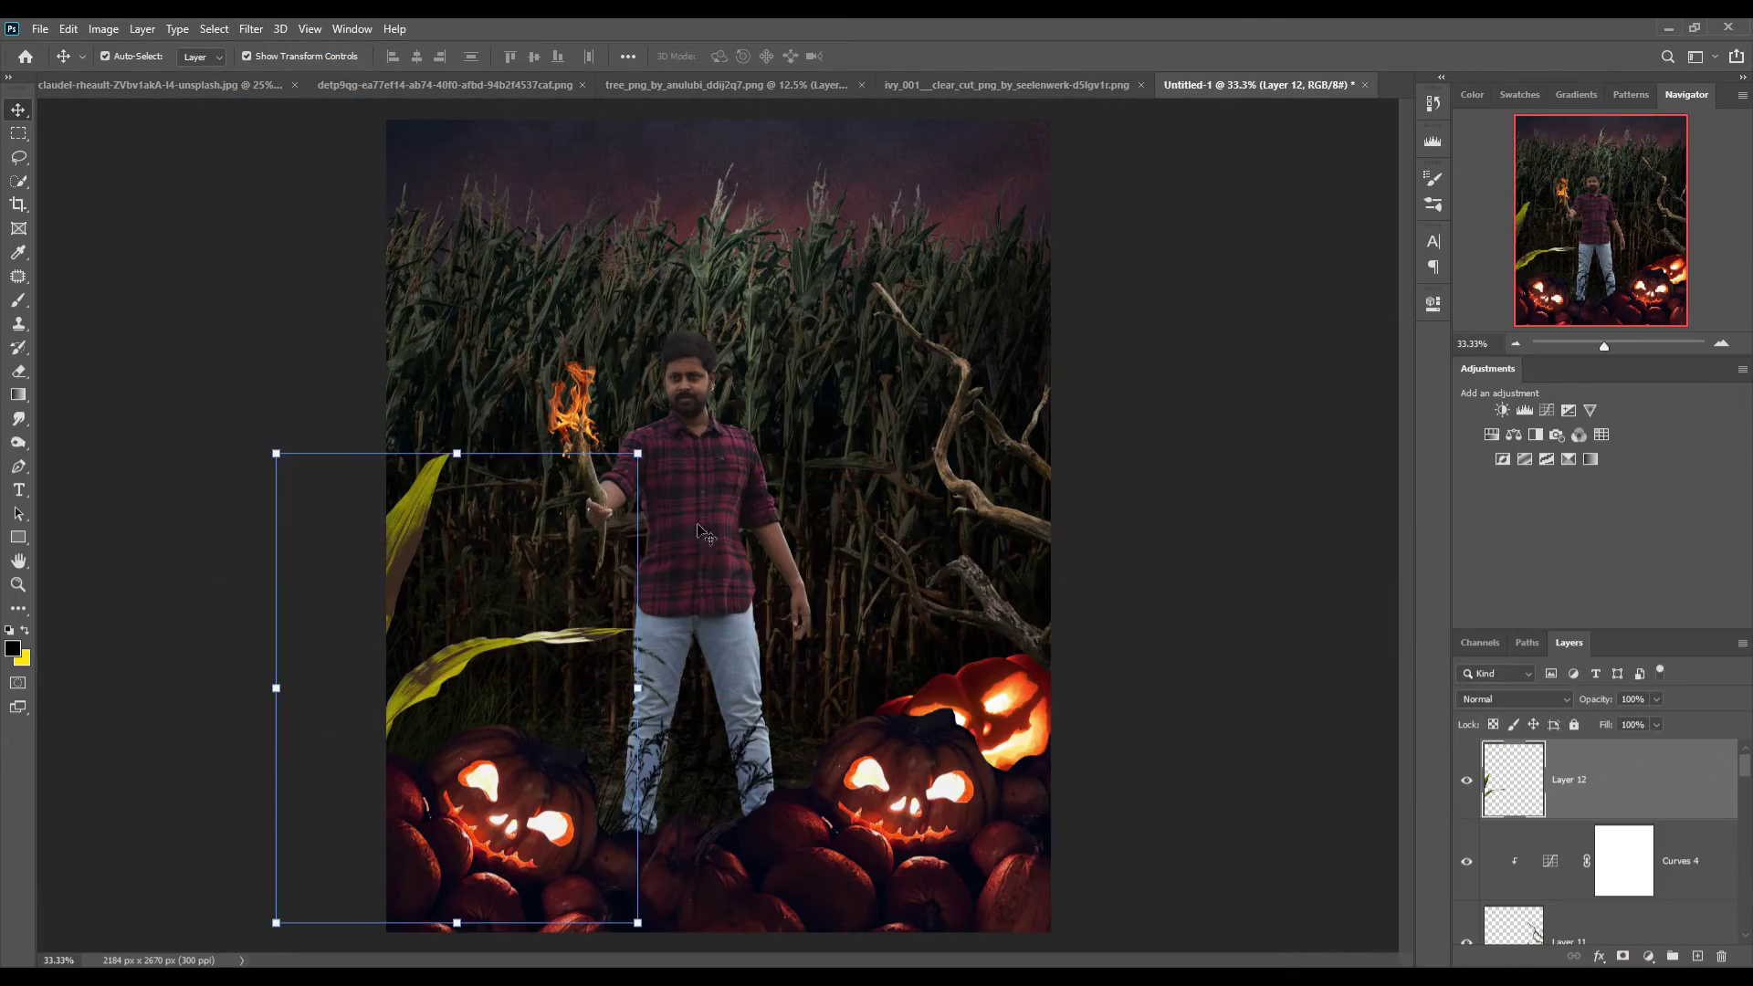
mouse_move(564, 592)
mouse_down()
mouse_move(538, 674)
mouse_move(637, 574)
mouse_up()
click(904, 56)
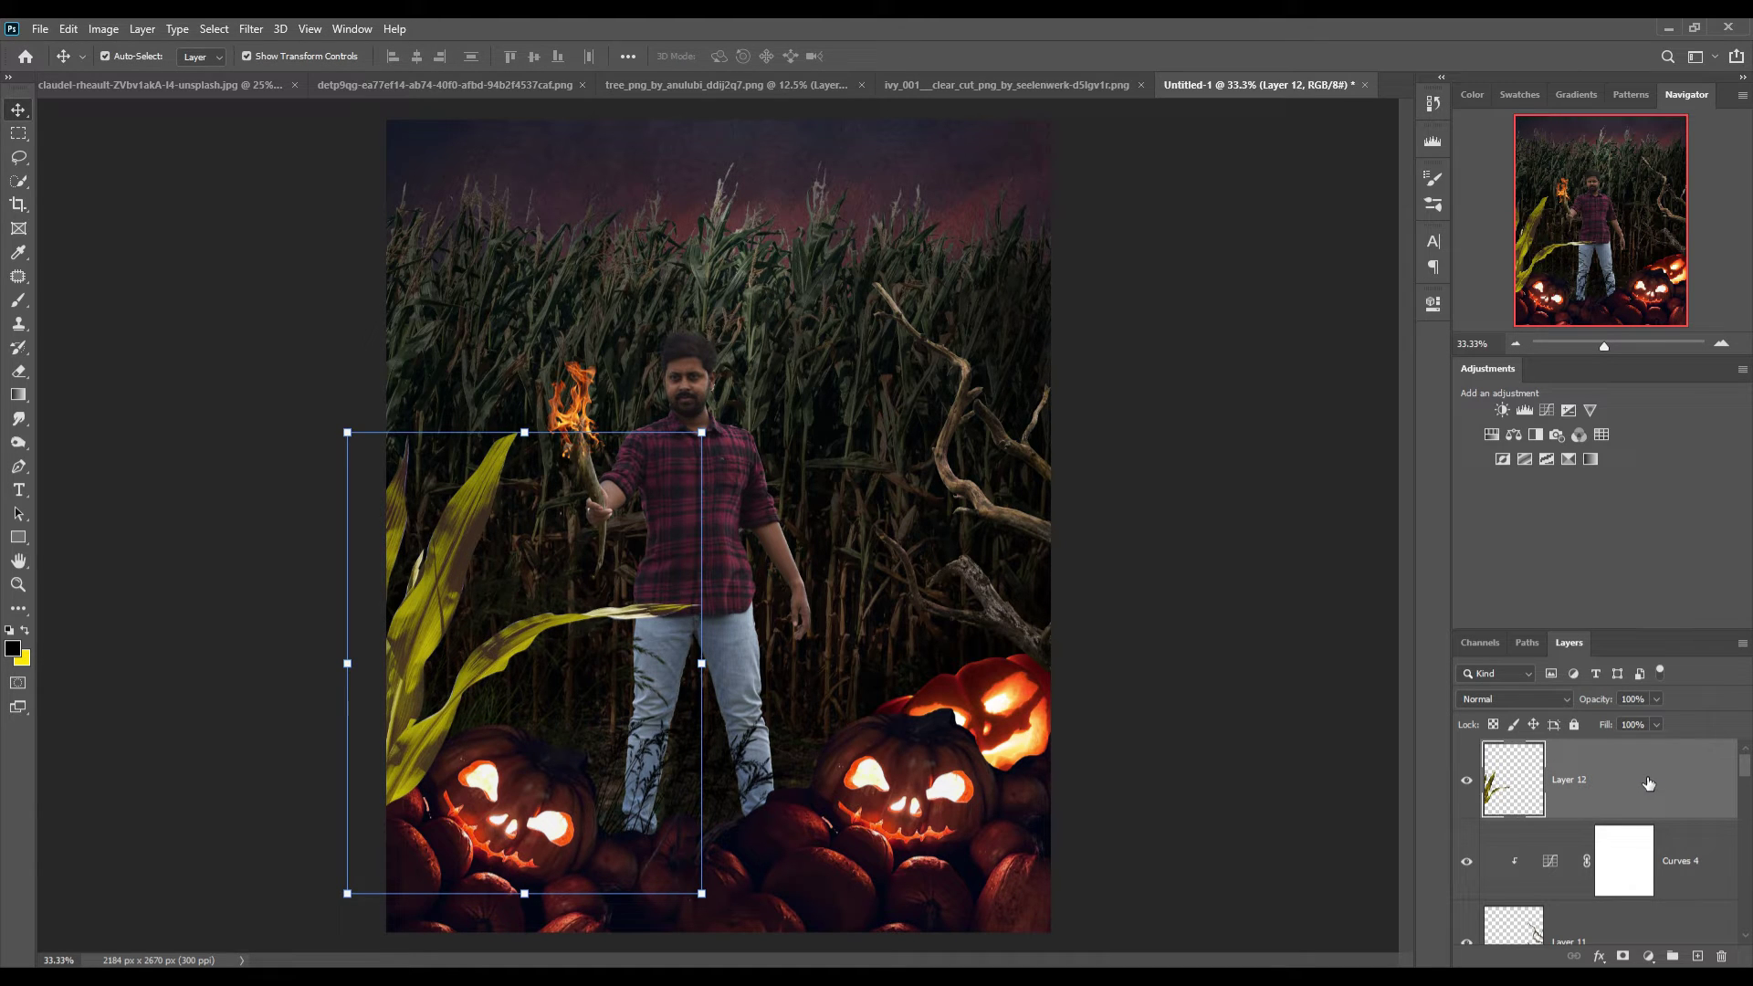
click(1649, 956)
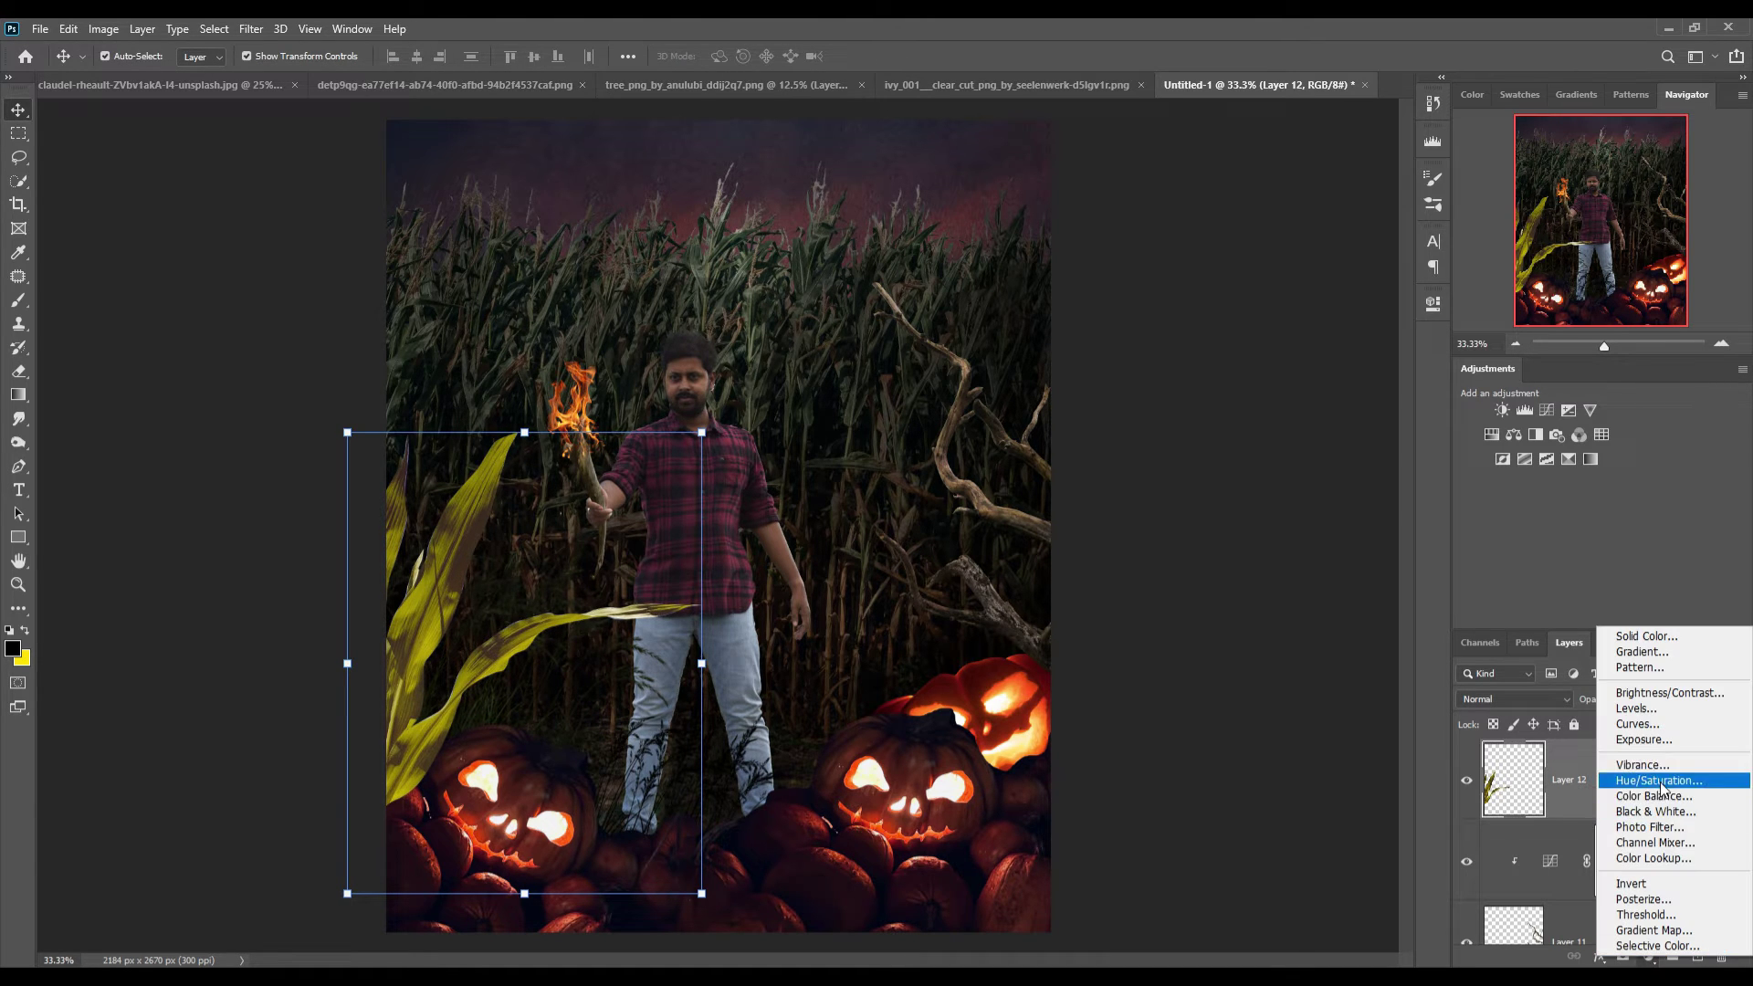
Darken the corn leaf with a clipped Curves layer and add a clipped Hue/Saturation layer
click(1644, 729)
drag(1309, 476, 1331, 507)
key(ctrl+alt+g)
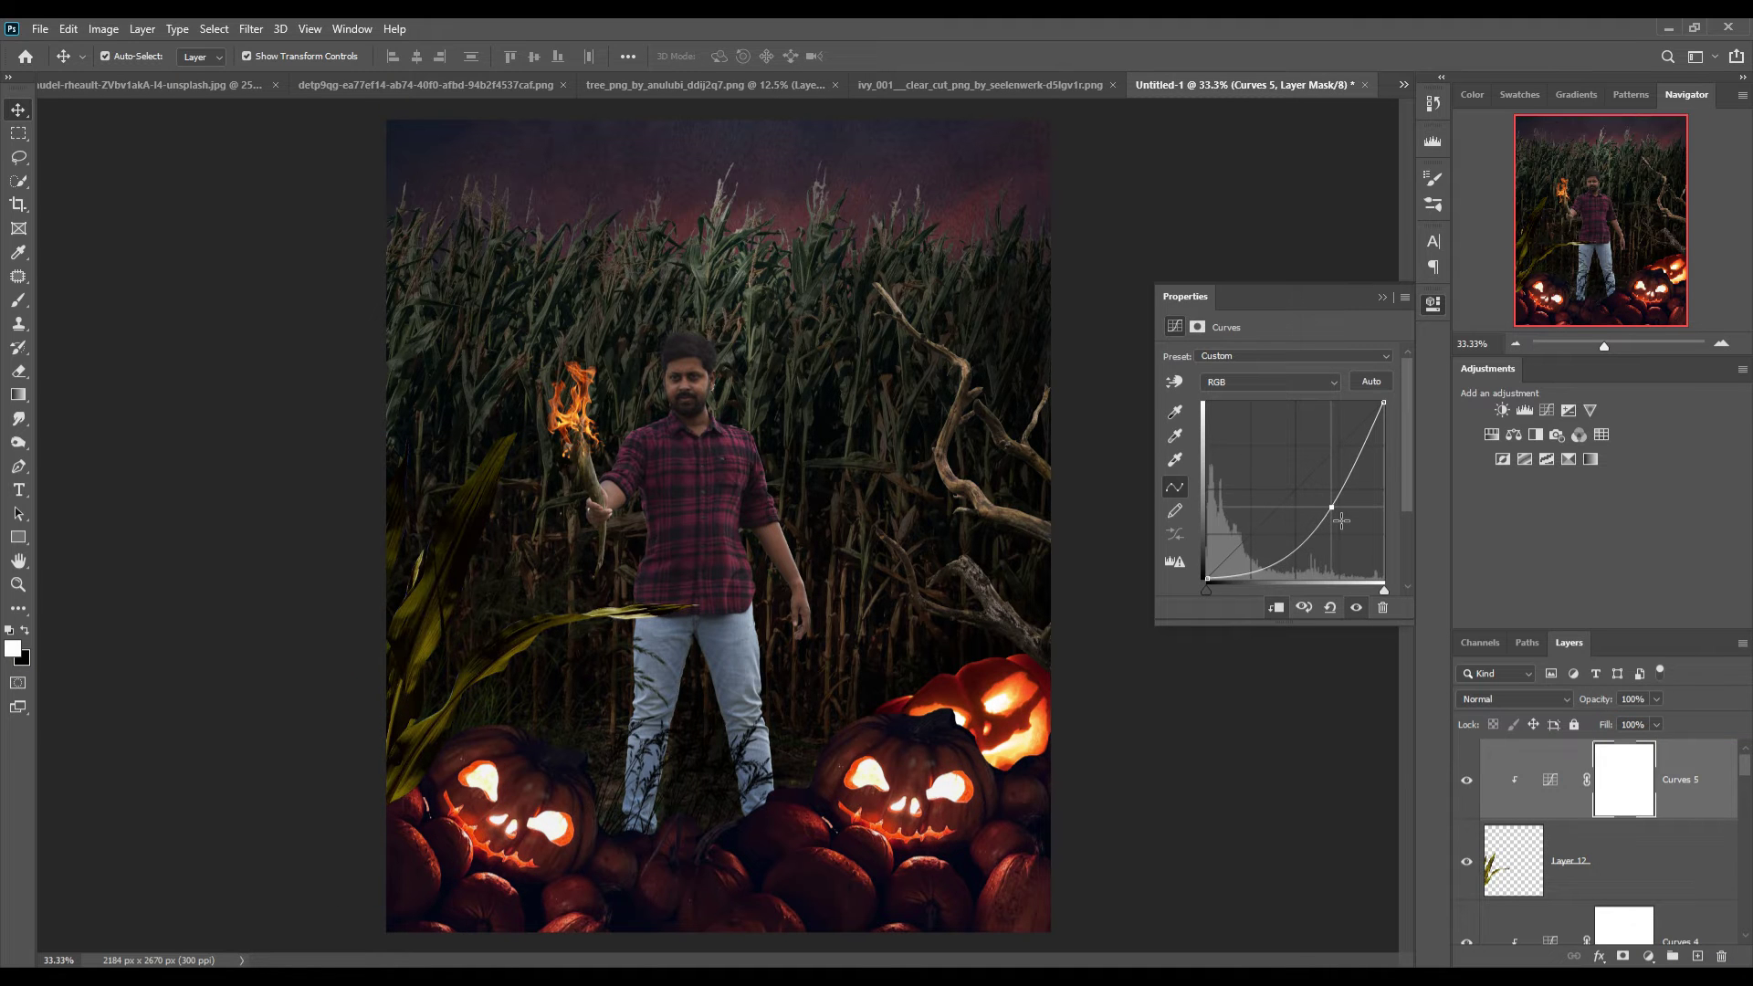
click(1607, 861)
click(1650, 956)
click(1644, 781)
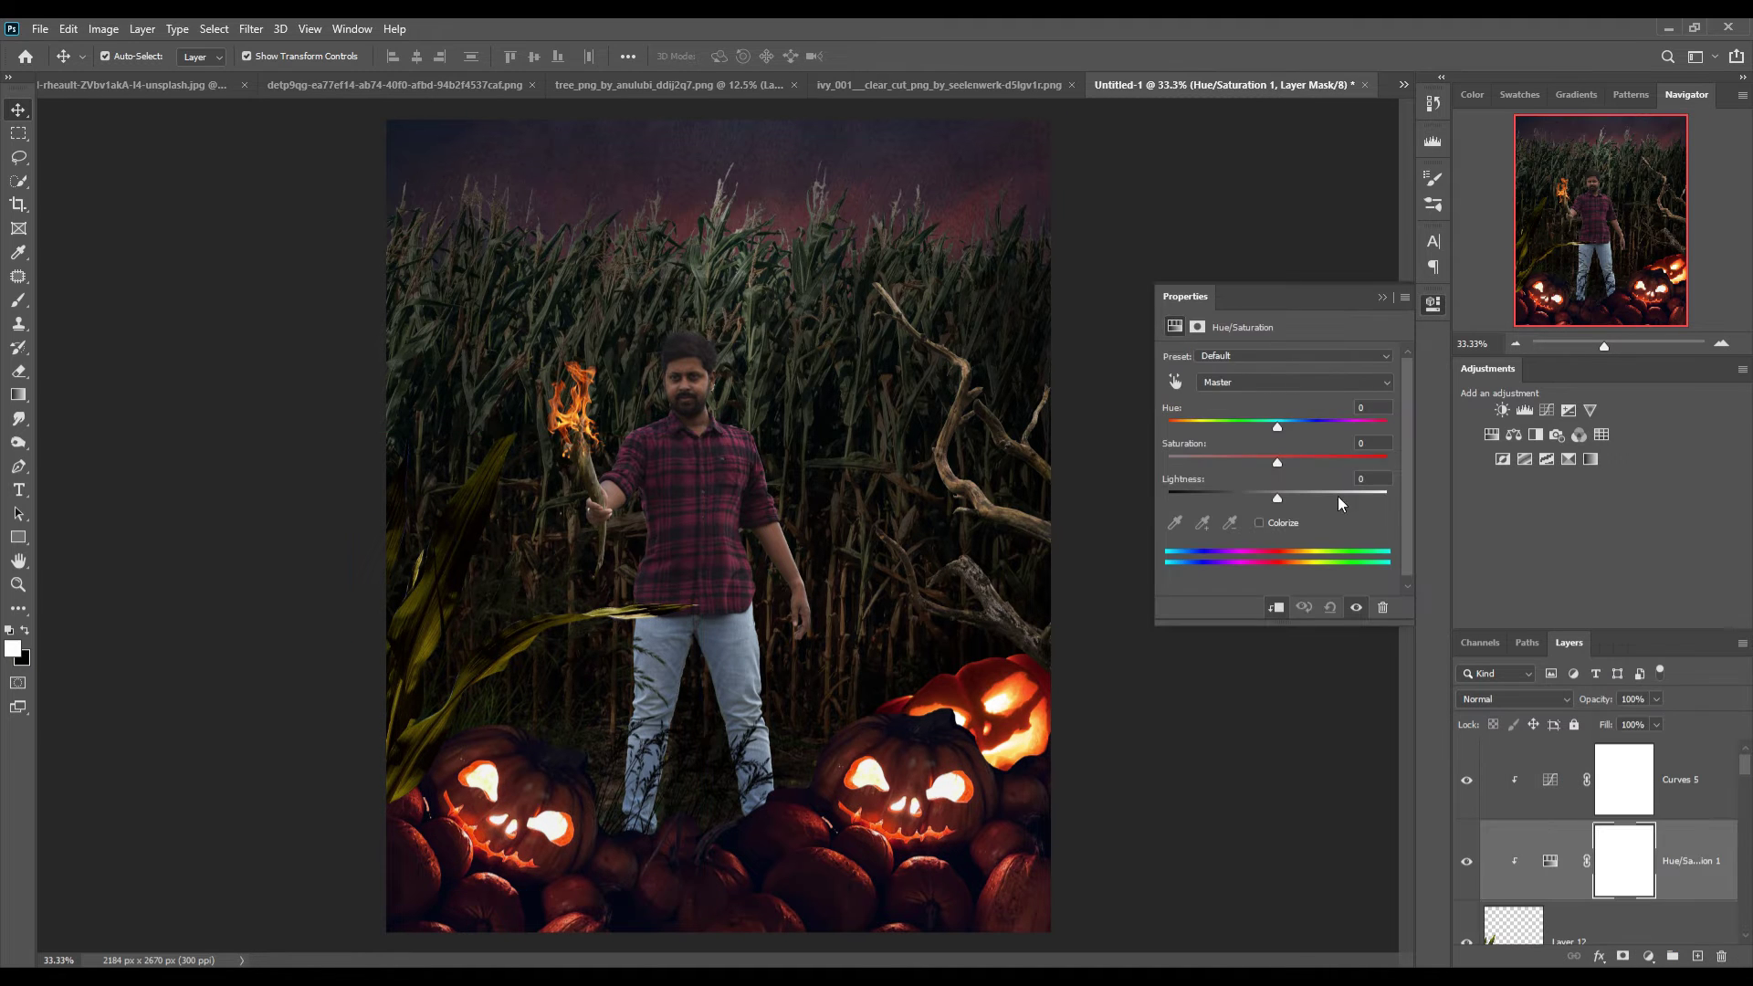
drag(1282, 435, 1303, 434)
mouse_move(1276, 501)
mouse_down()
mouse_move(1290, 462)
mouse_move(1348, 424)
mouse_move(1315, 439)
mouse_up()
click(1380, 298)
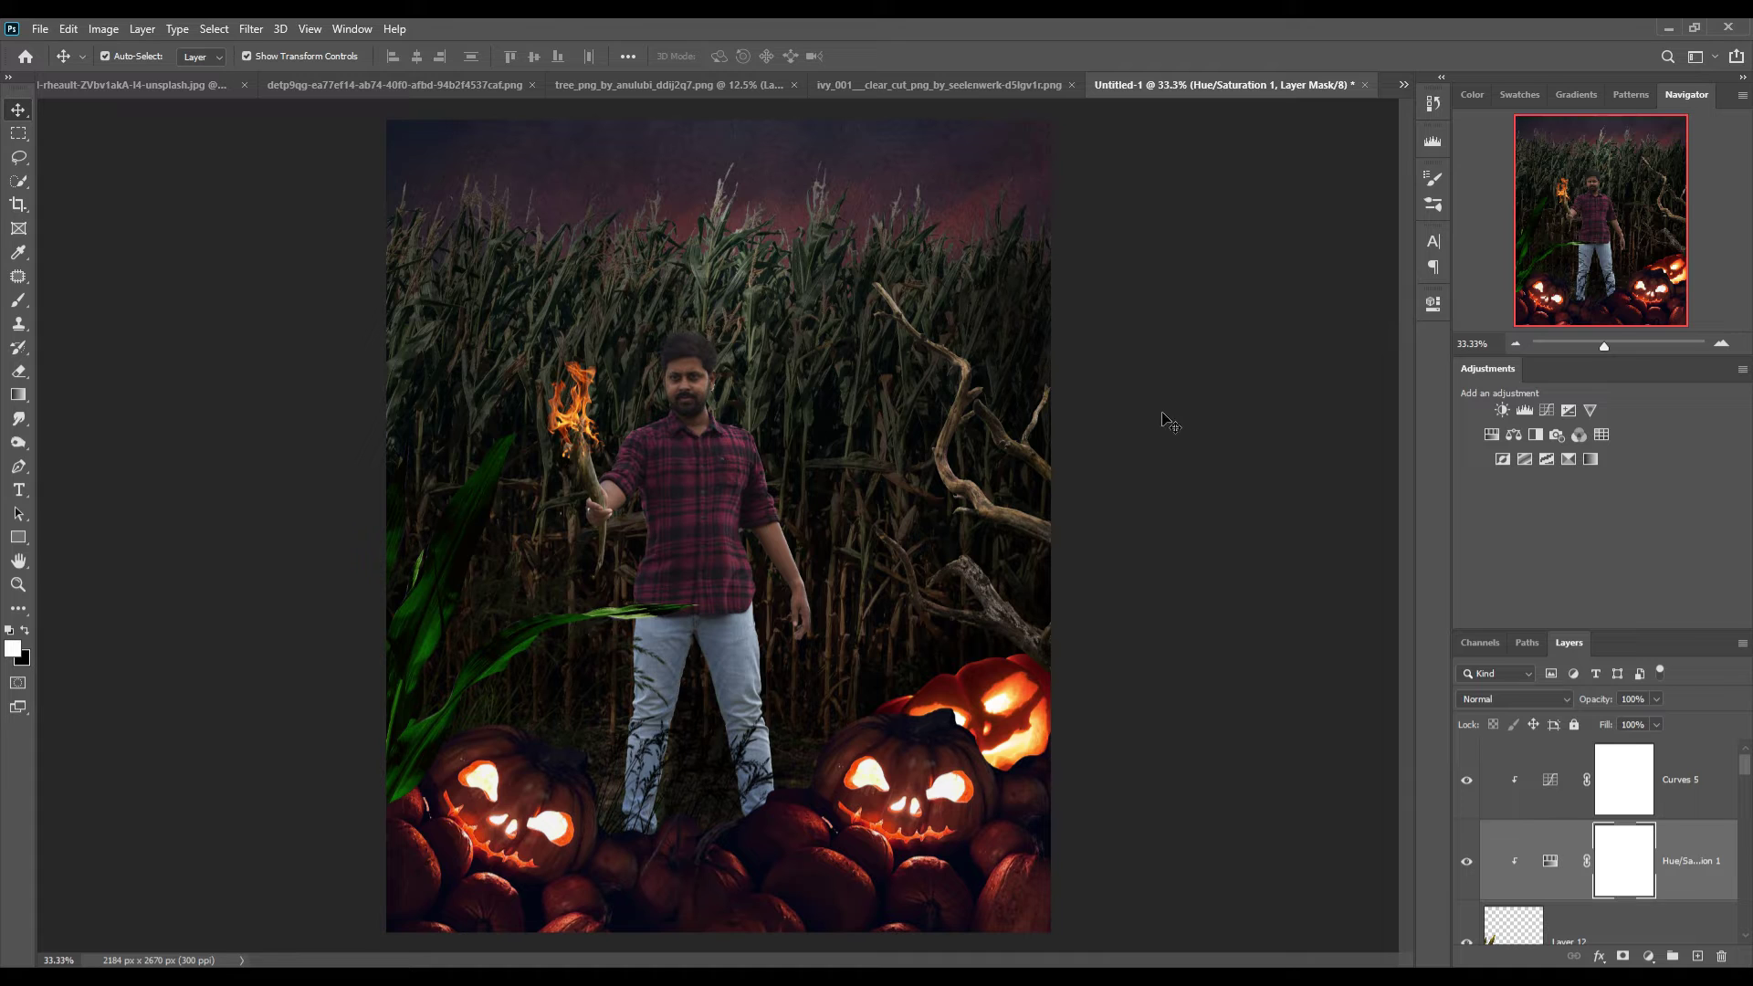
Refine the leaf's Hue/Saturation to Hue +33, Saturation -84, Lightness +18
click(1615, 783)
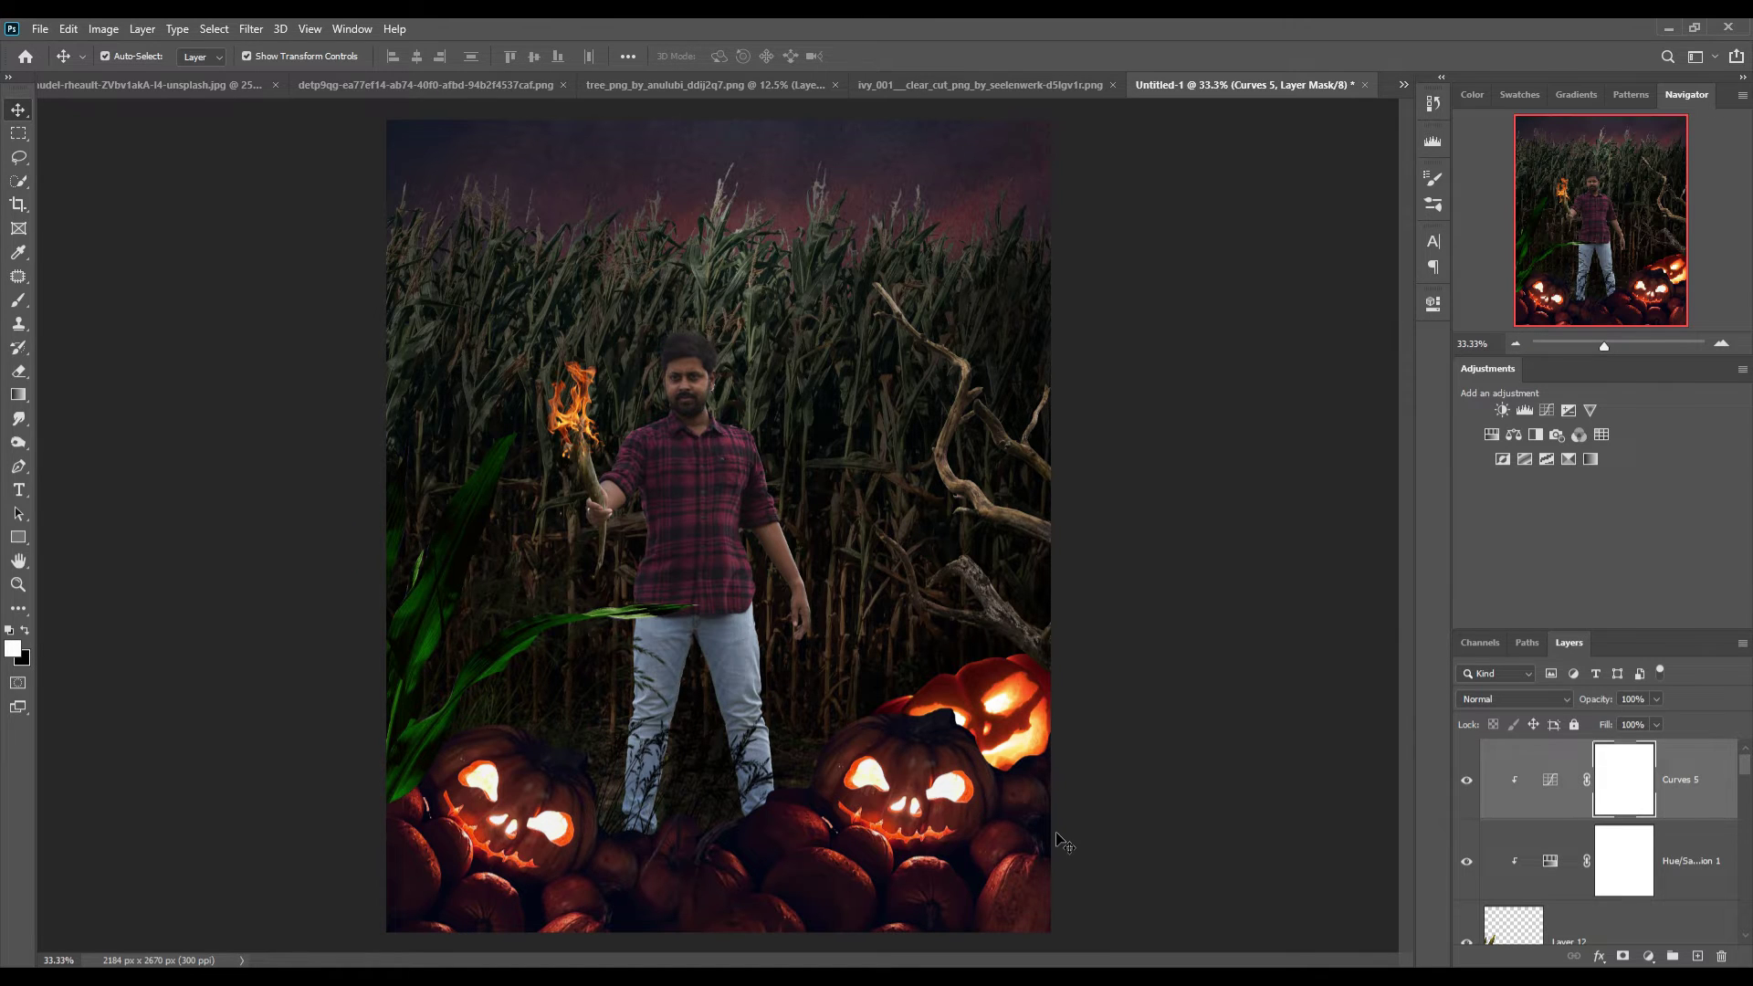
double_click(1565, 868)
drag(1291, 462, 1186, 464)
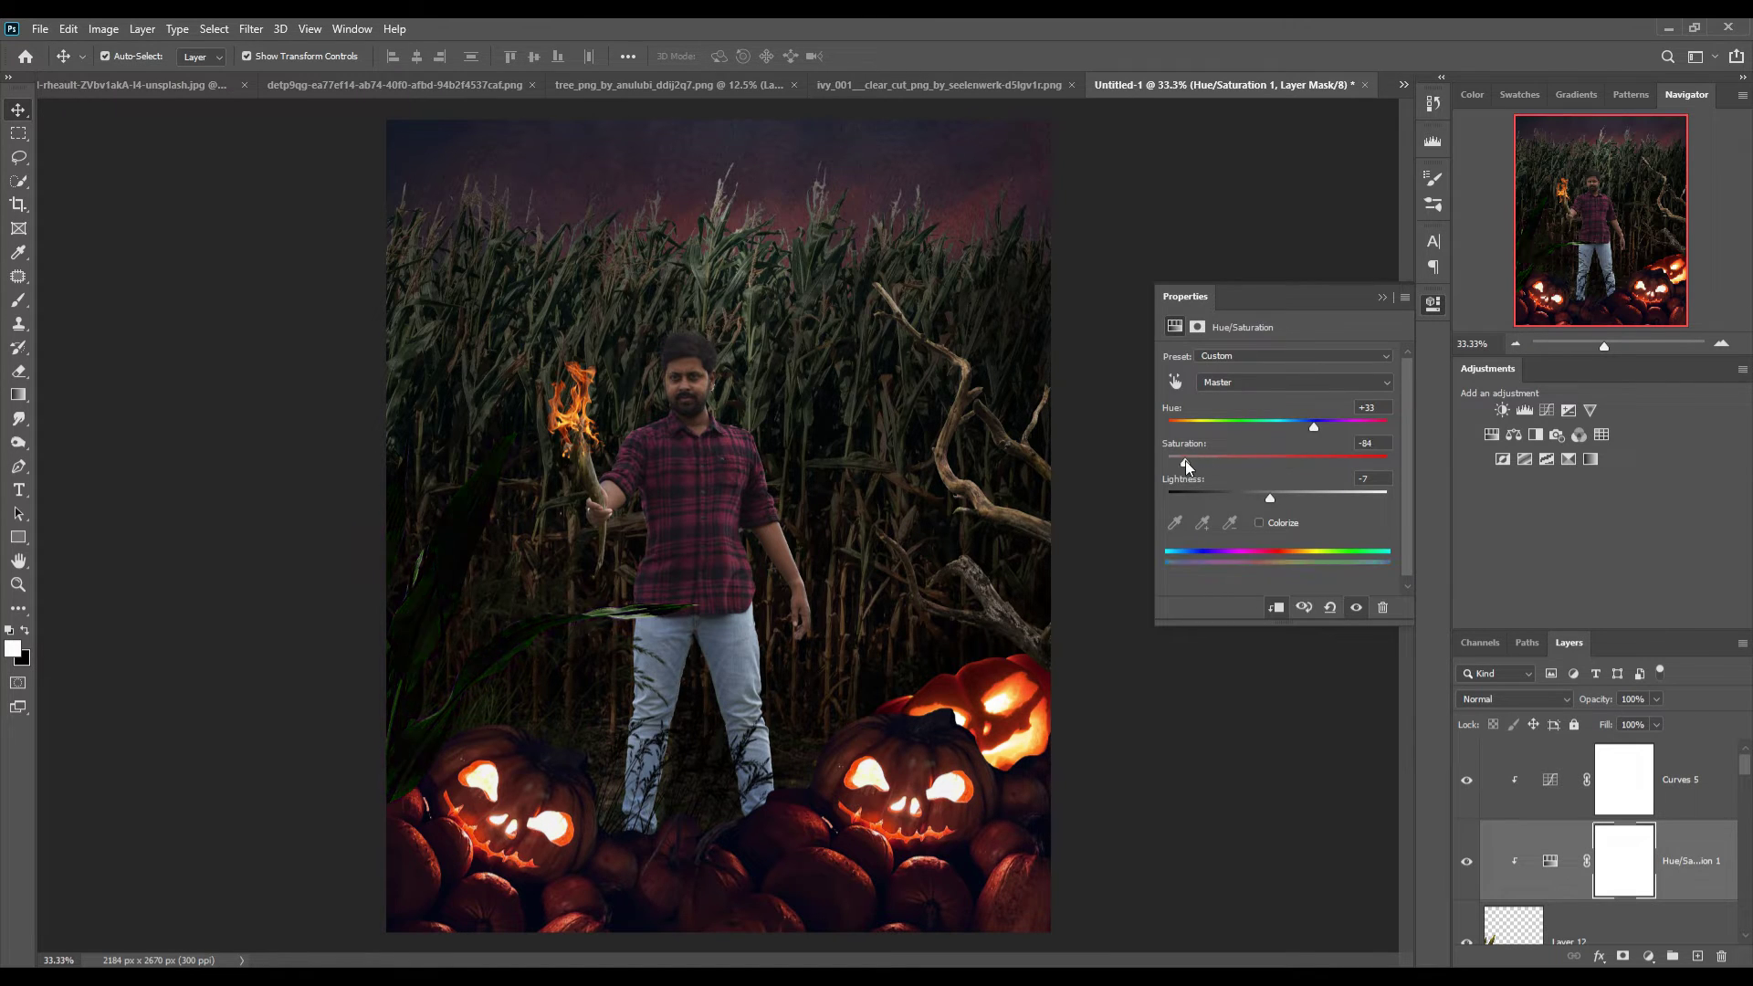
drag(1280, 503, 1293, 503)
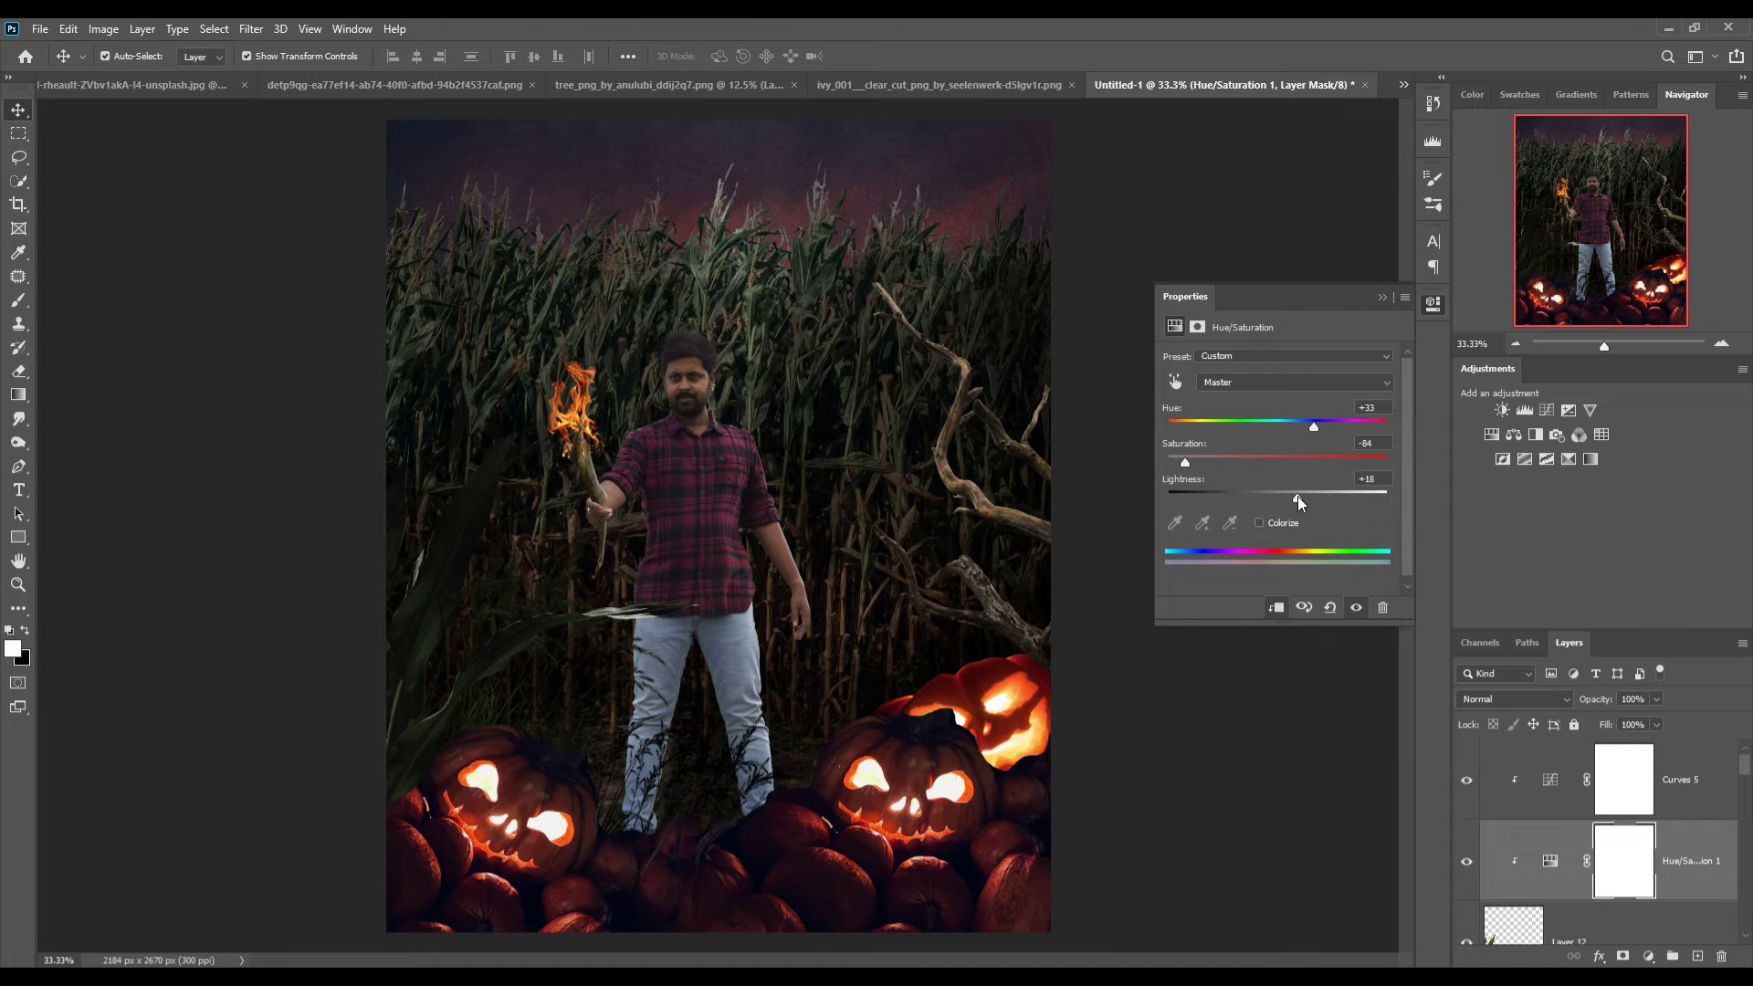
click(1382, 297)
click(708, 482)
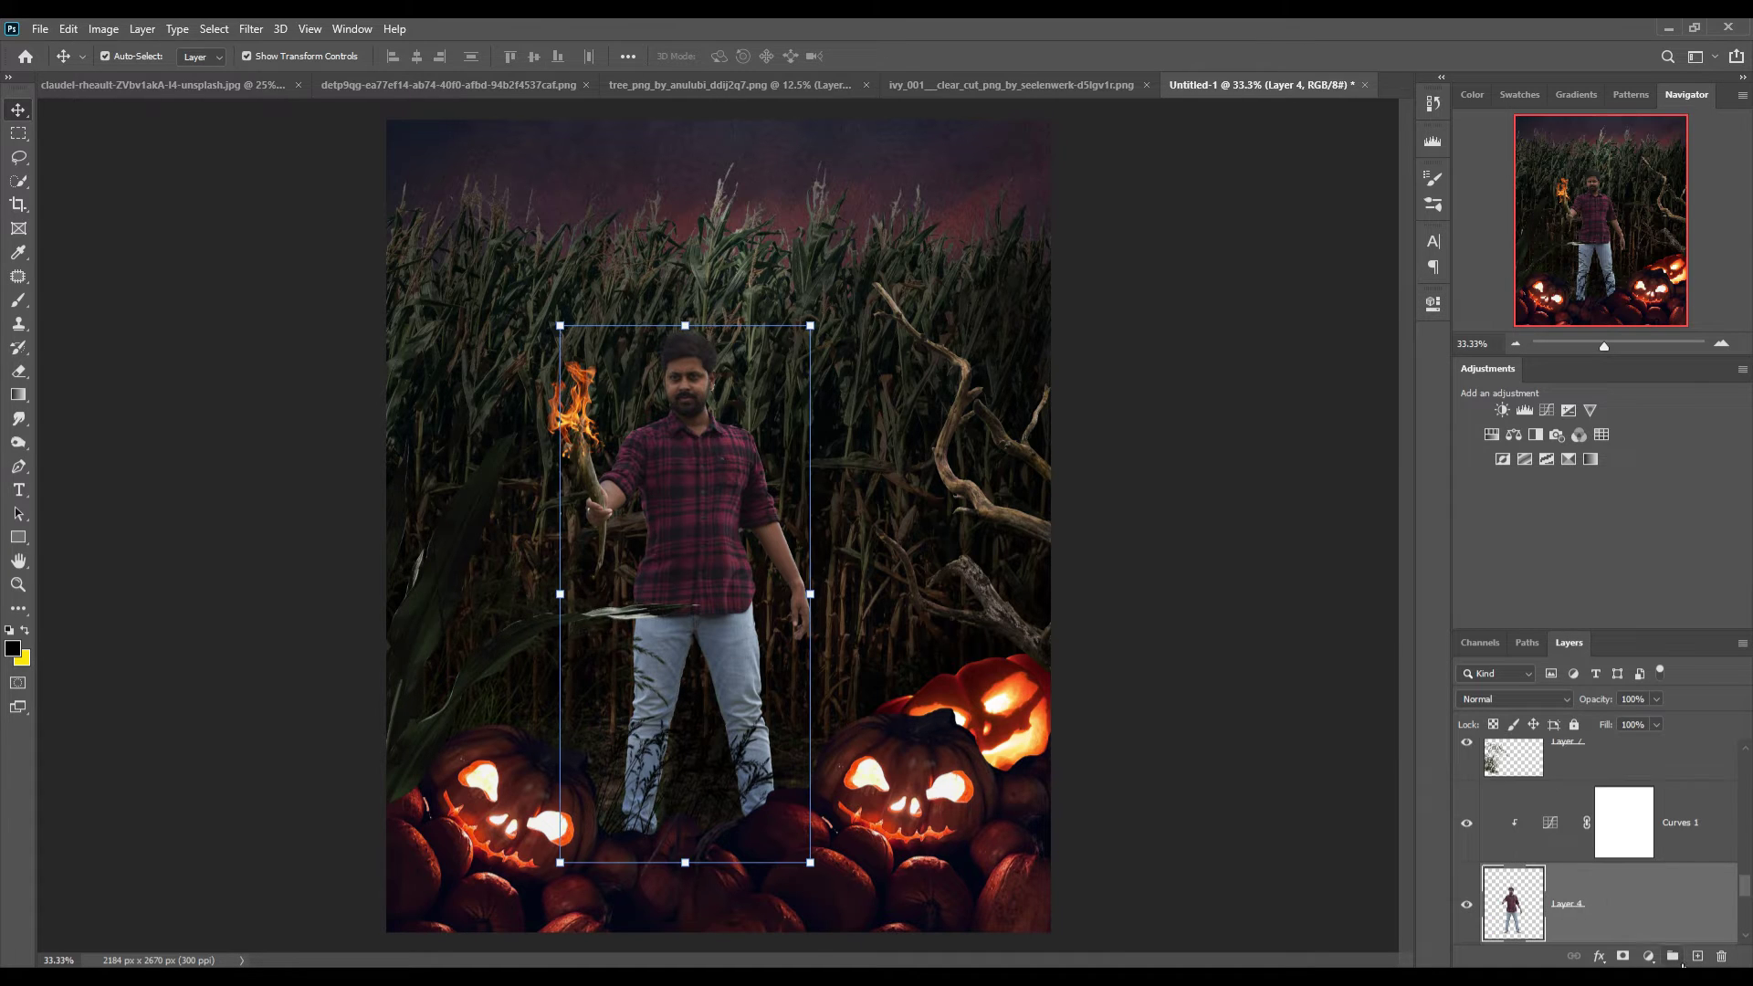
Add a new layer clipped to the man in Linear Dodge (Add) mode
click(1649, 956)
click(1697, 956)
right_click(1589, 821)
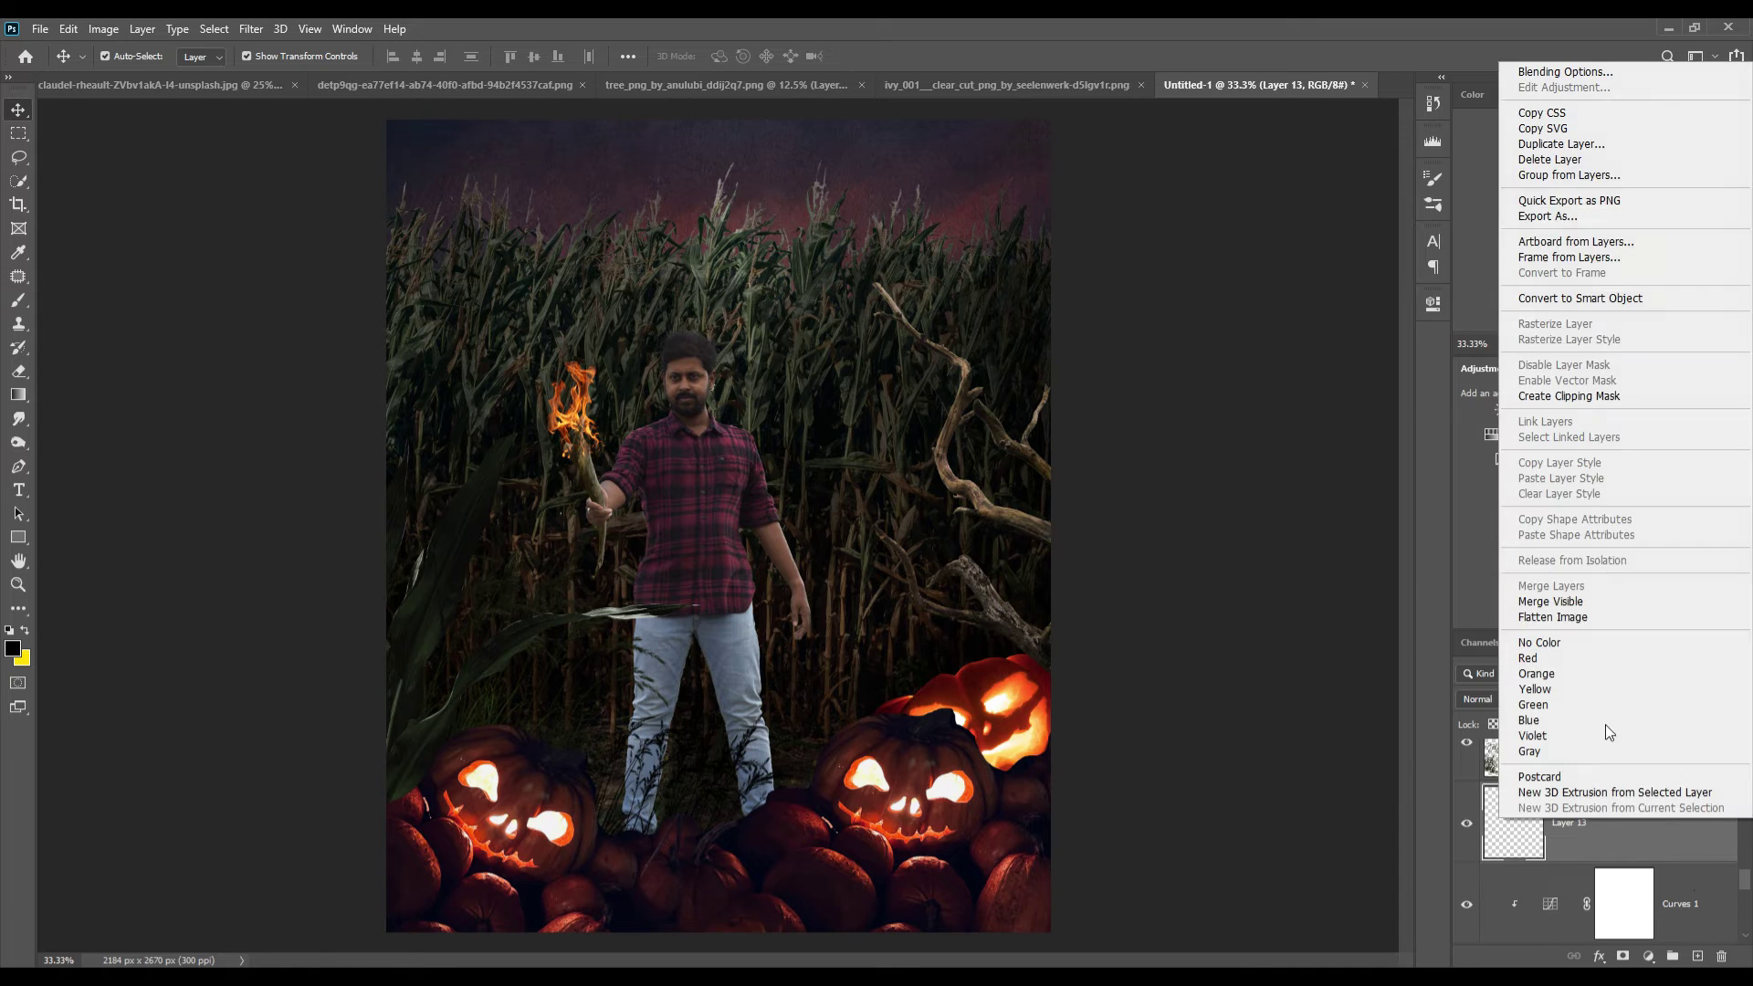
key(Escape)
key(ctrl+alt+g)
click(1514, 699)
Add an orange Solid Color fill layer above the man
click(1649, 956)
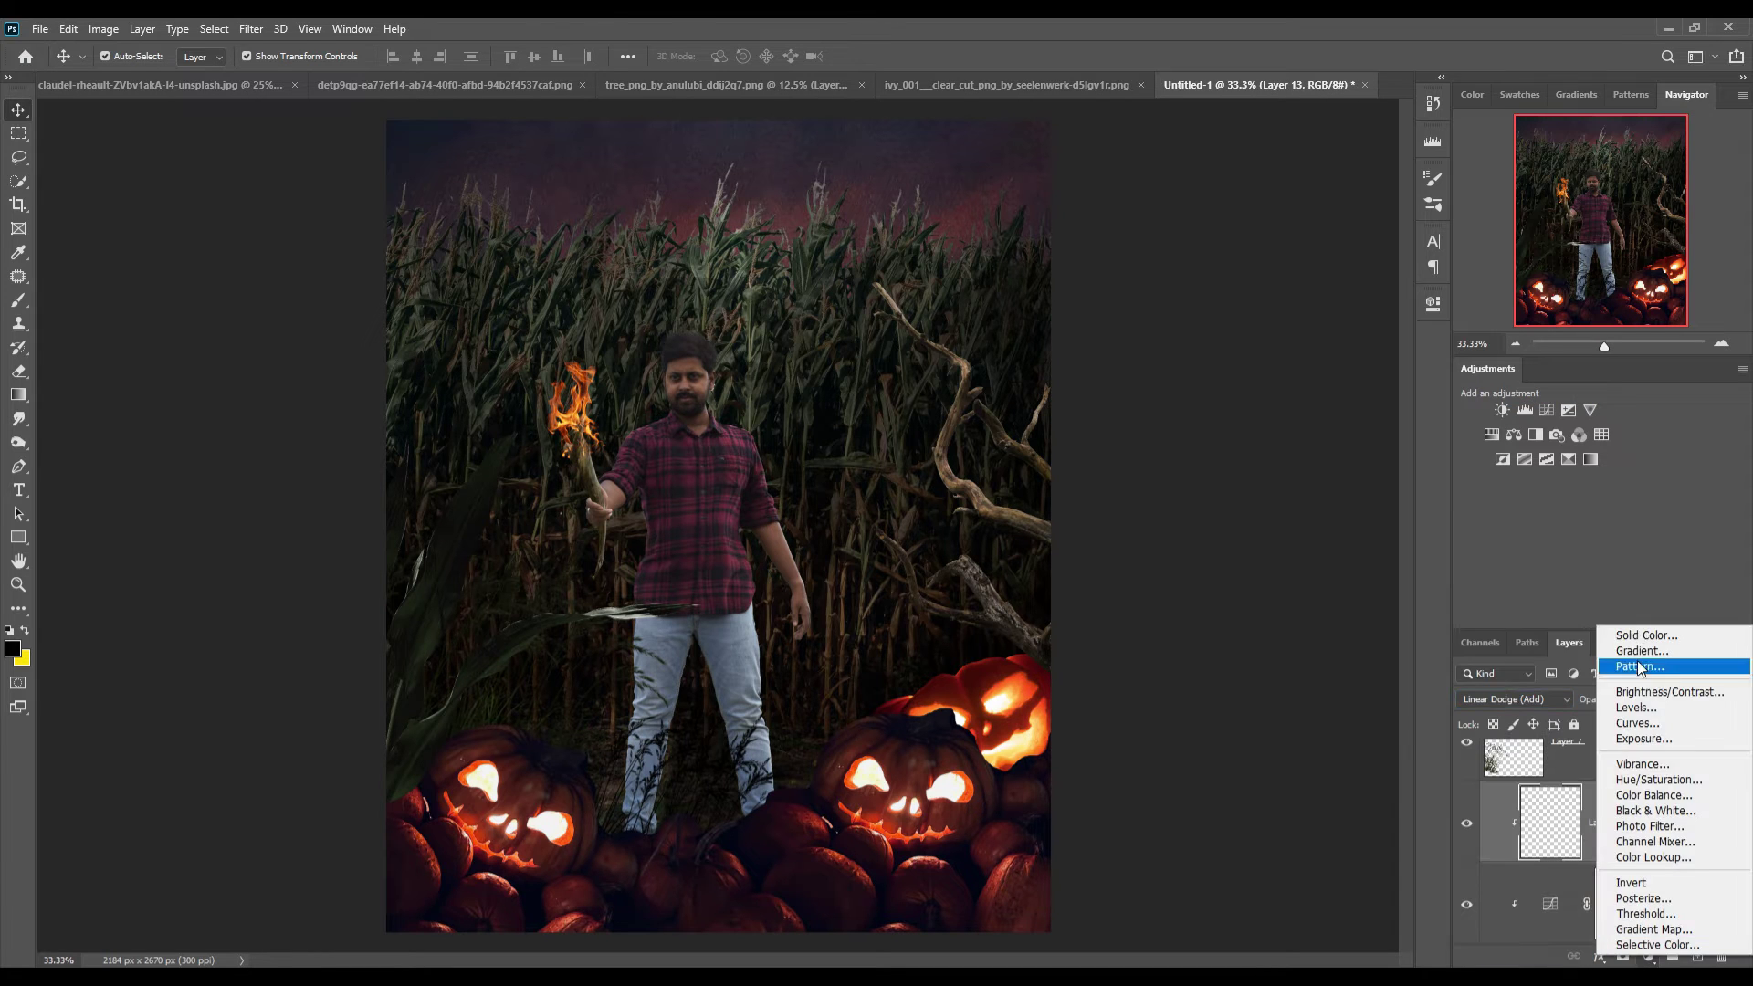
click(1647, 635)
click(967, 530)
drag(1005, 758, 1006, 732)
click(1125, 522)
Set the fill layer's Blend If underlying range to 0/67
right_click(1640, 827)
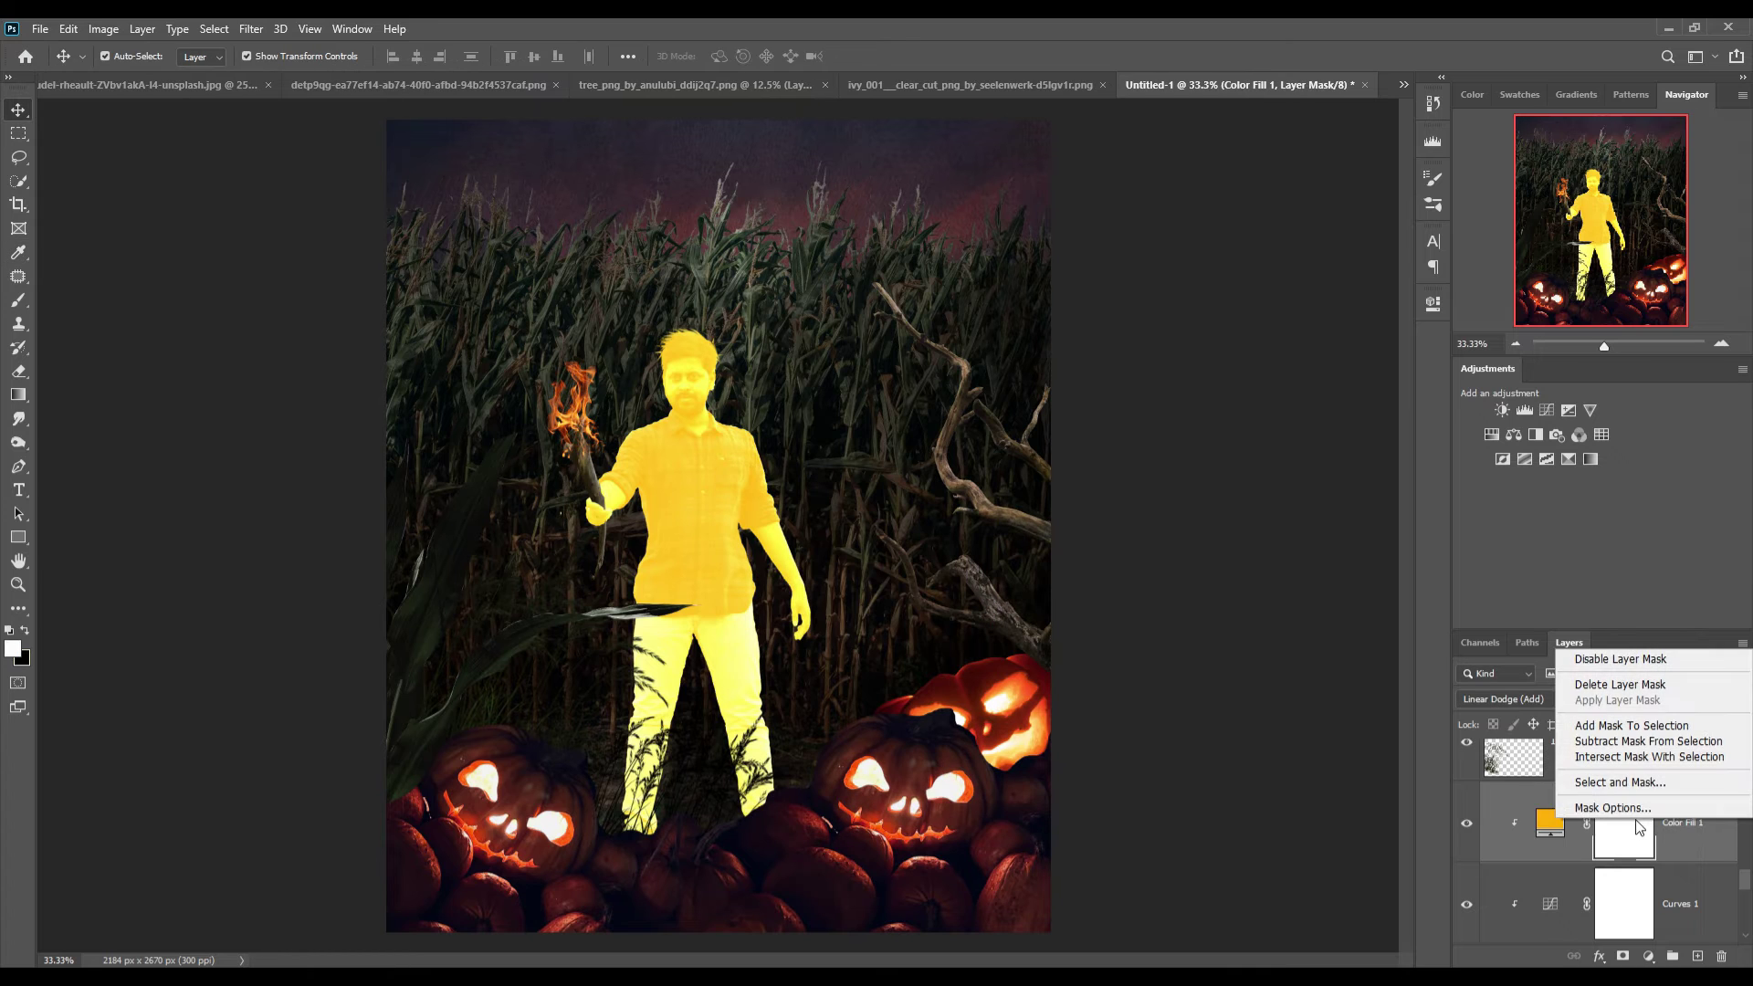
right_click(1545, 833)
click(1557, 461)
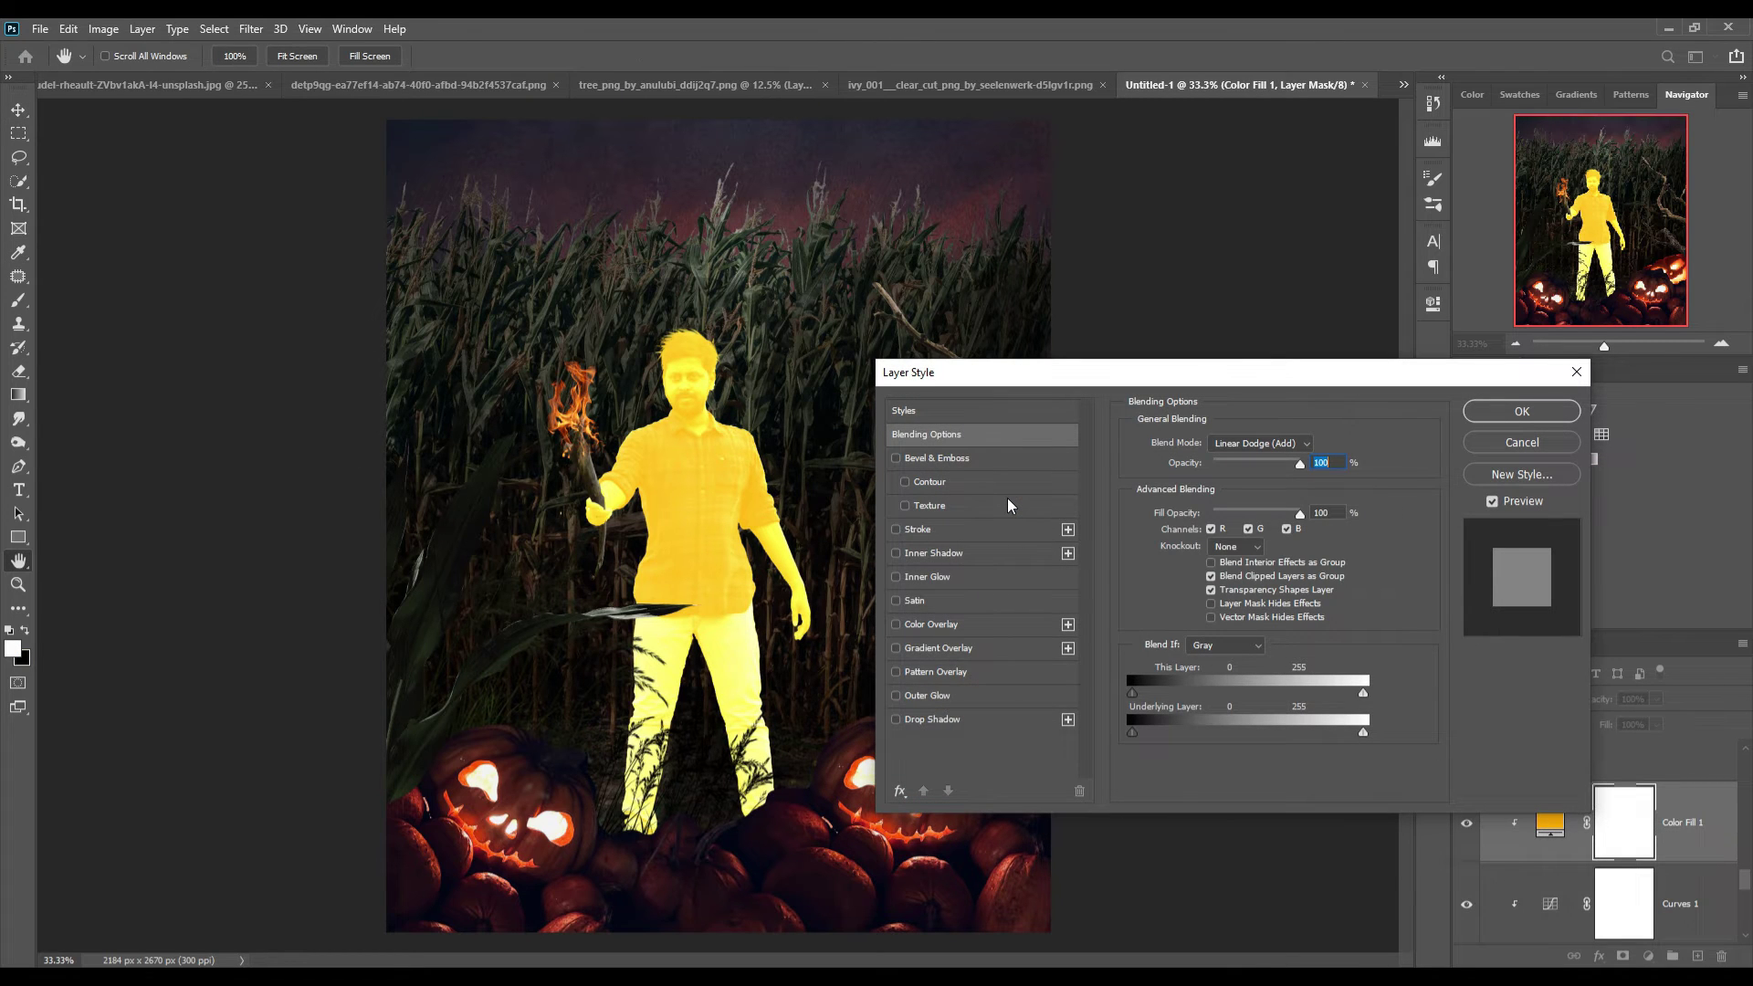
drag(1132, 732, 1194, 732)
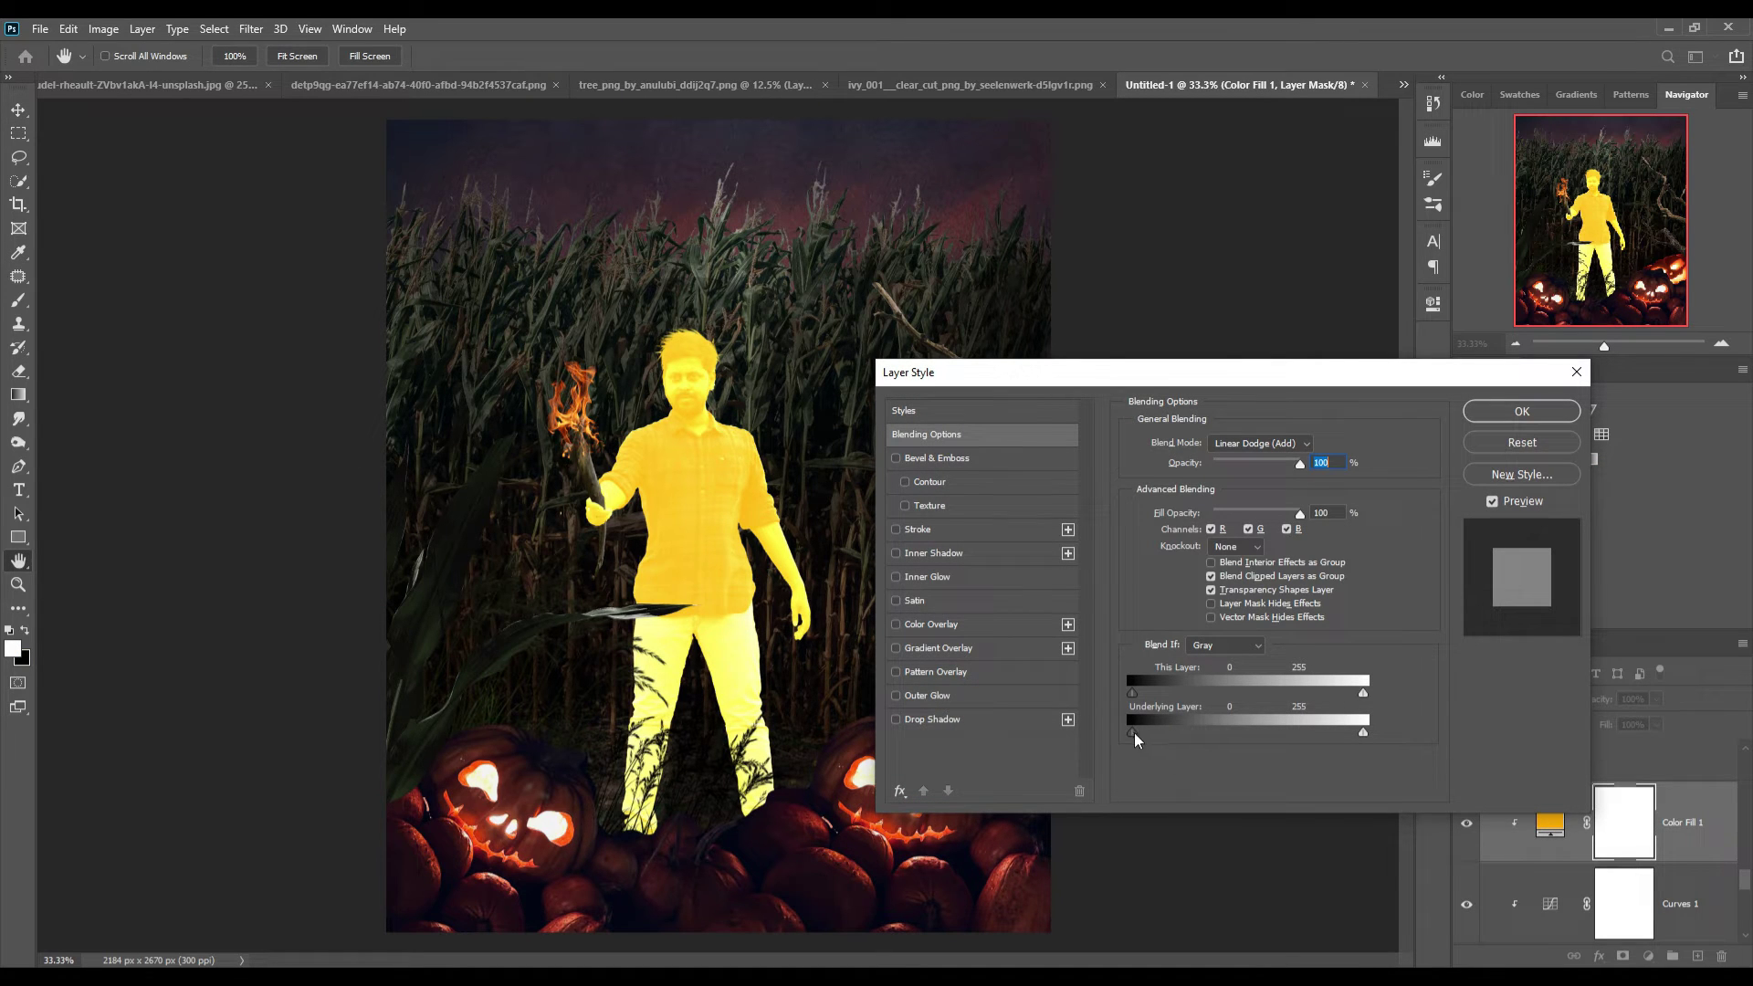
click(1516, 410)
Adjust the fill colour to orange #fc6c03 and target its mask
double_click(1550, 823)
drag(1006, 733, 1008, 743)
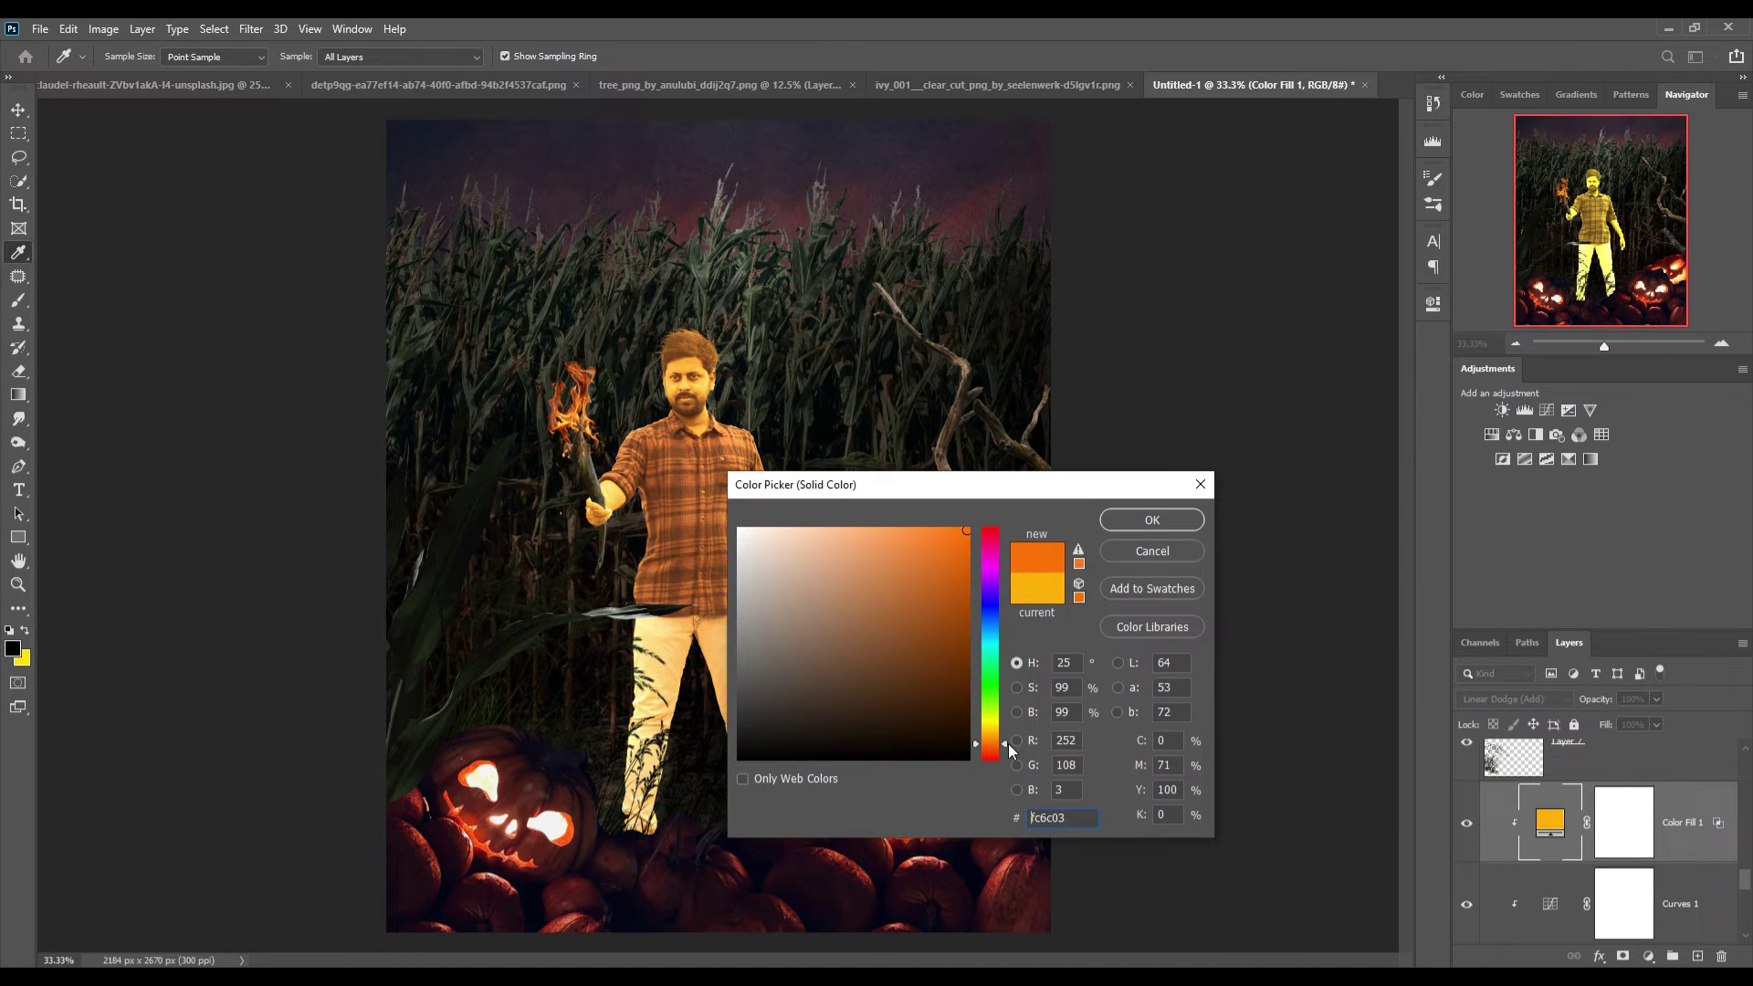
key(Return)
click(1629, 826)
Invert the Color Fill 1 mask and set up a smaller soft white brush
key(ctrl+i)
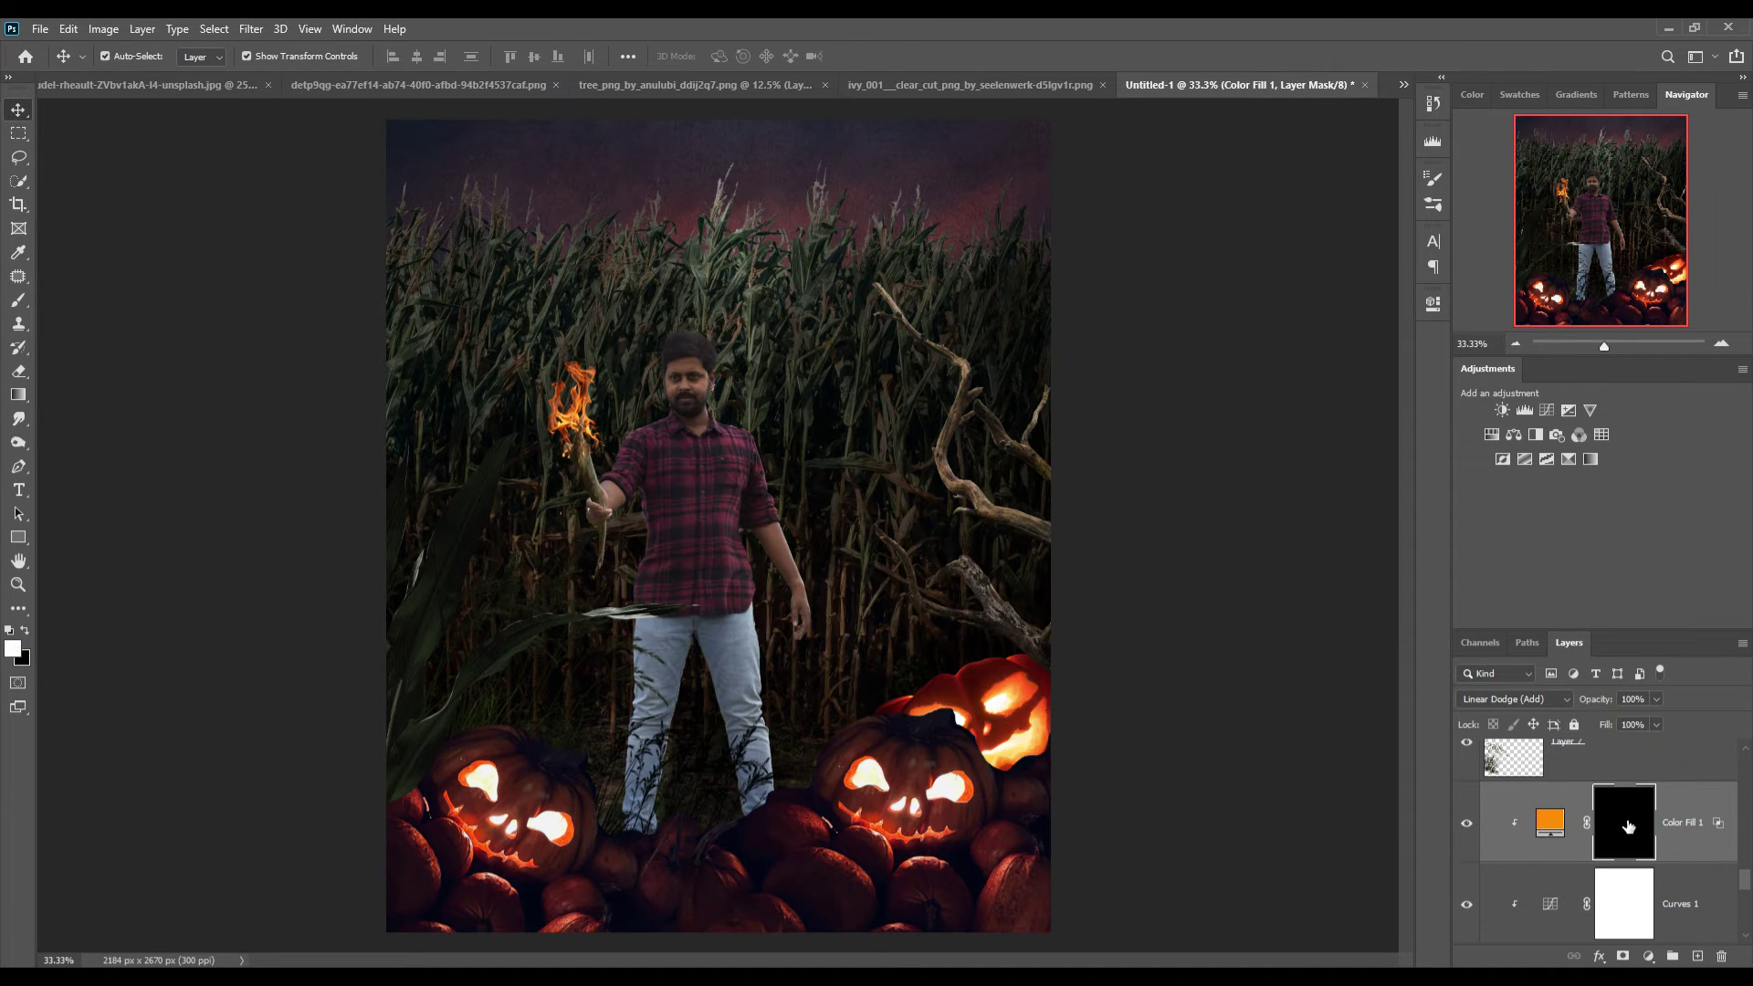
key(b)
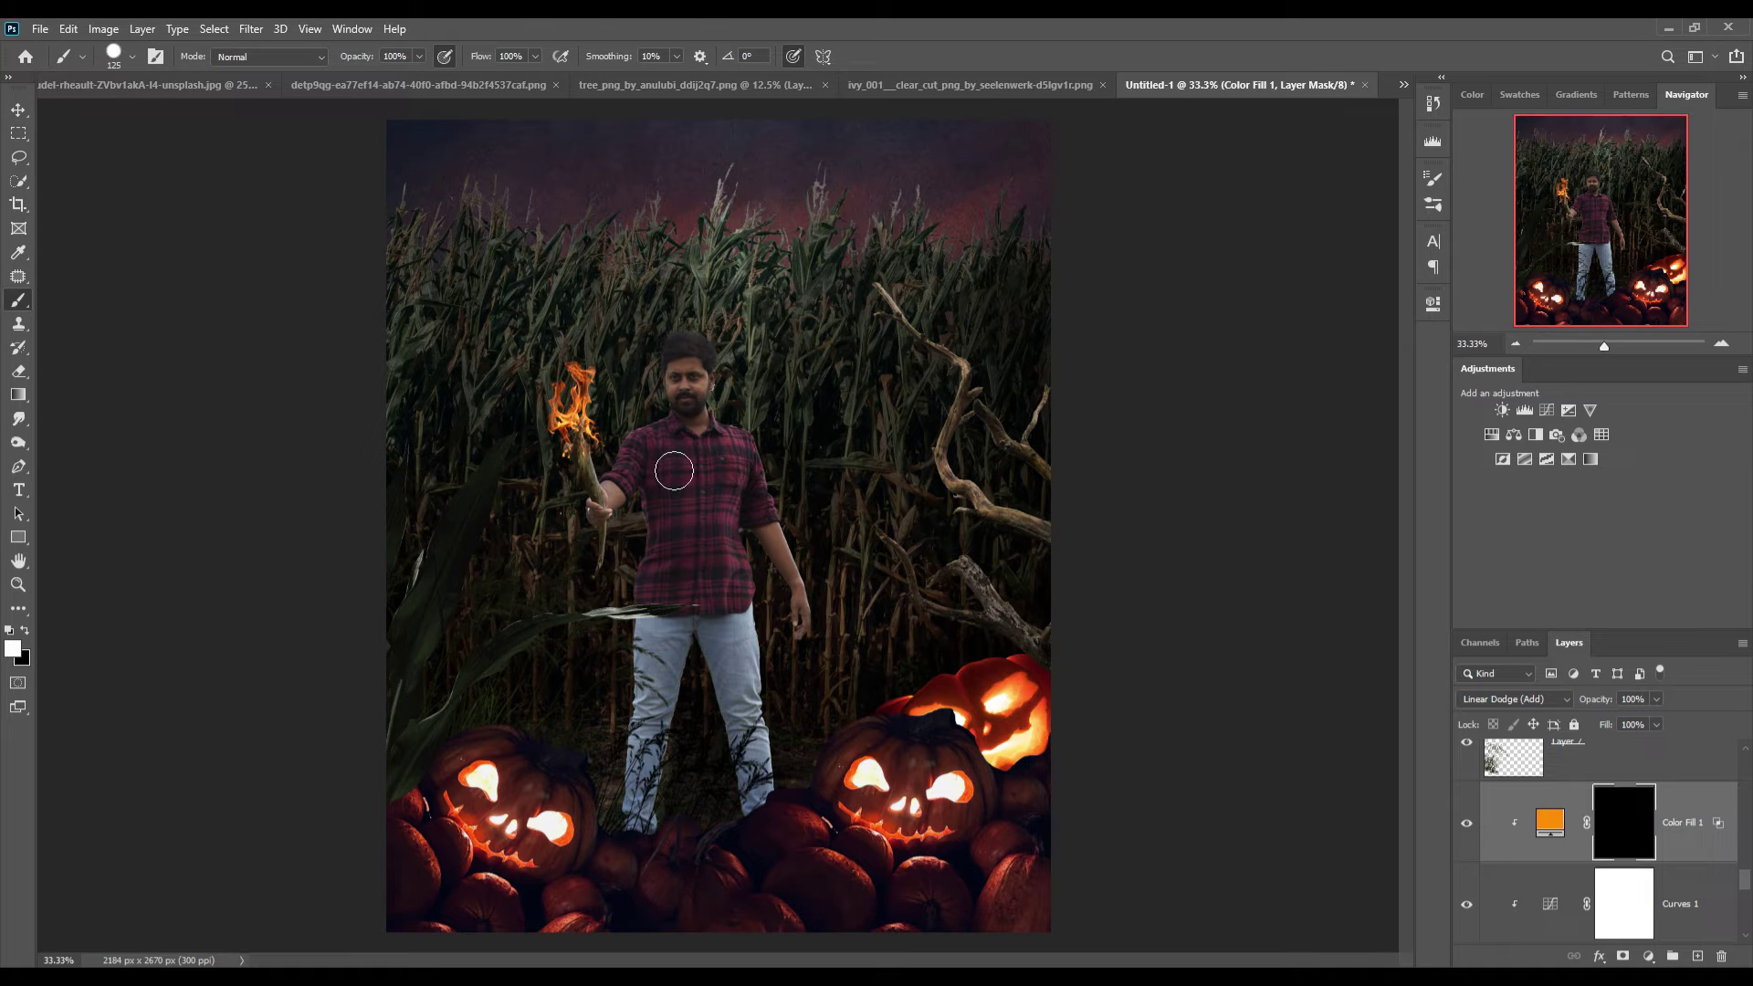
scroll(674, 472, up, 3)
key(bracketleft)
key(bracketleft)
key(bracketleft)
mouse_move(630, 162)
mouse_down()
mouse_move(589, 191)
mouse_move(574, 253)
mouse_move(656, 161)
mouse_move(596, 186)
mouse_up()
key(ctrl+z)
click(113, 56)
click(183, 135)
key(Return)
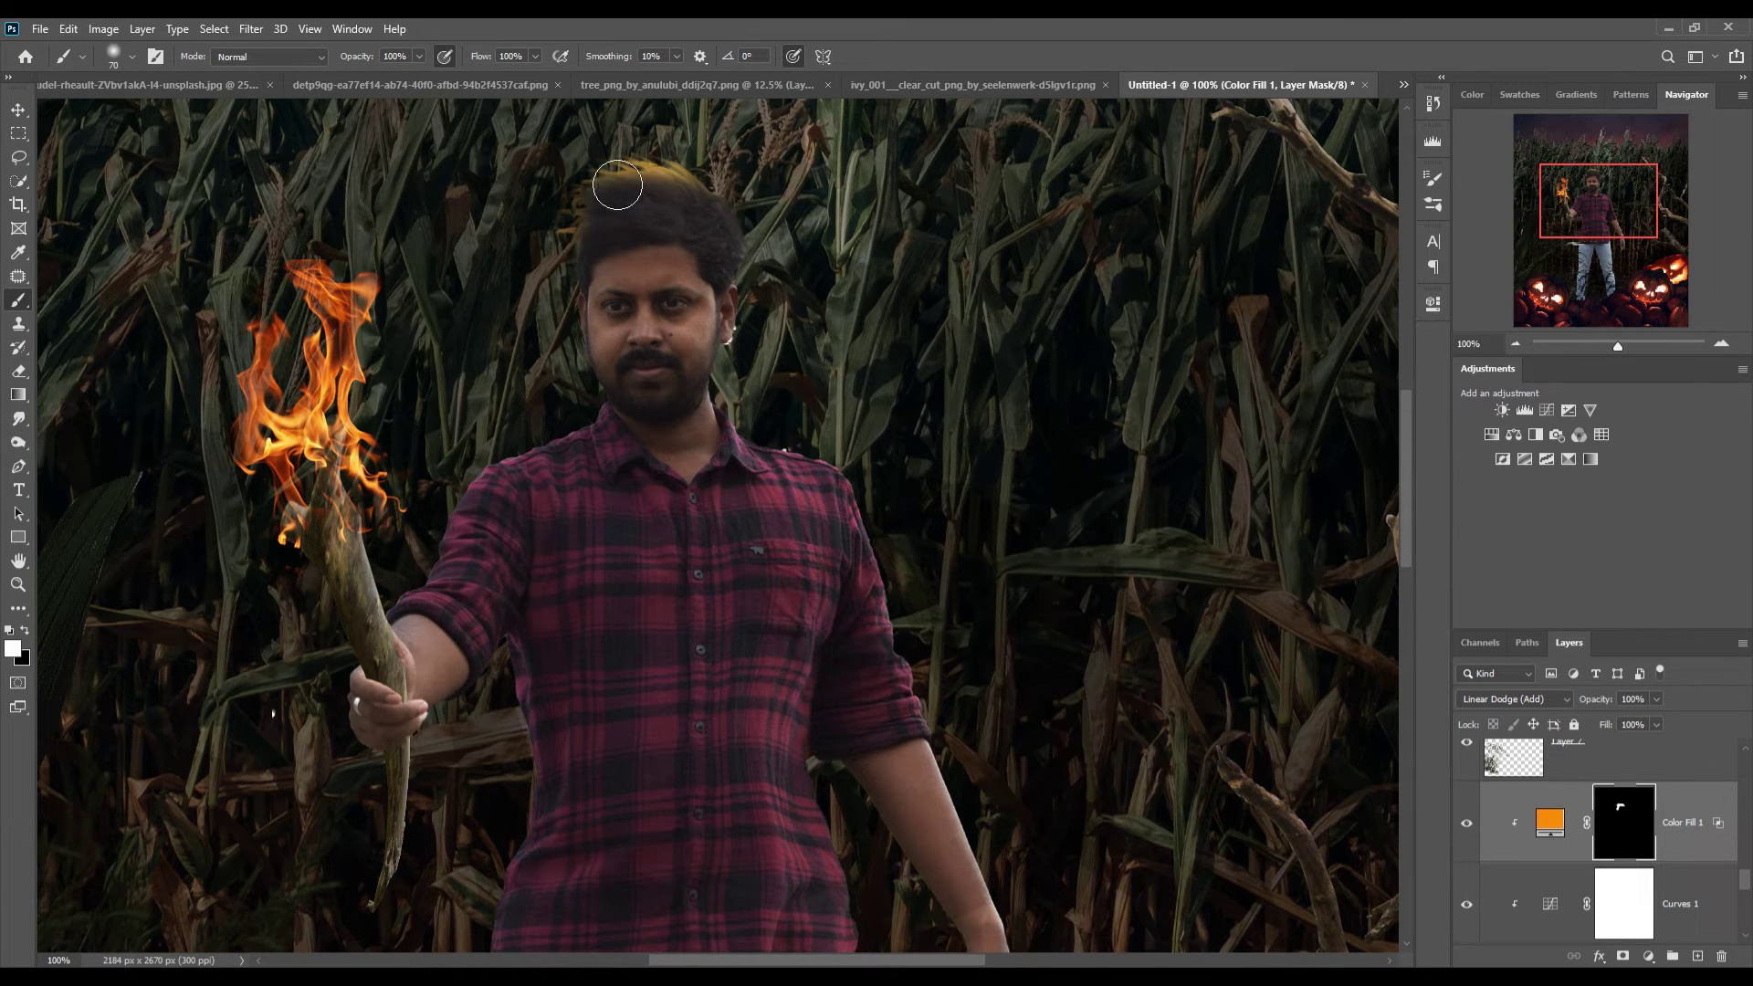
Paint orange glow along the left side of the face, right shoulder and wrist
drag(585, 294, 580, 401)
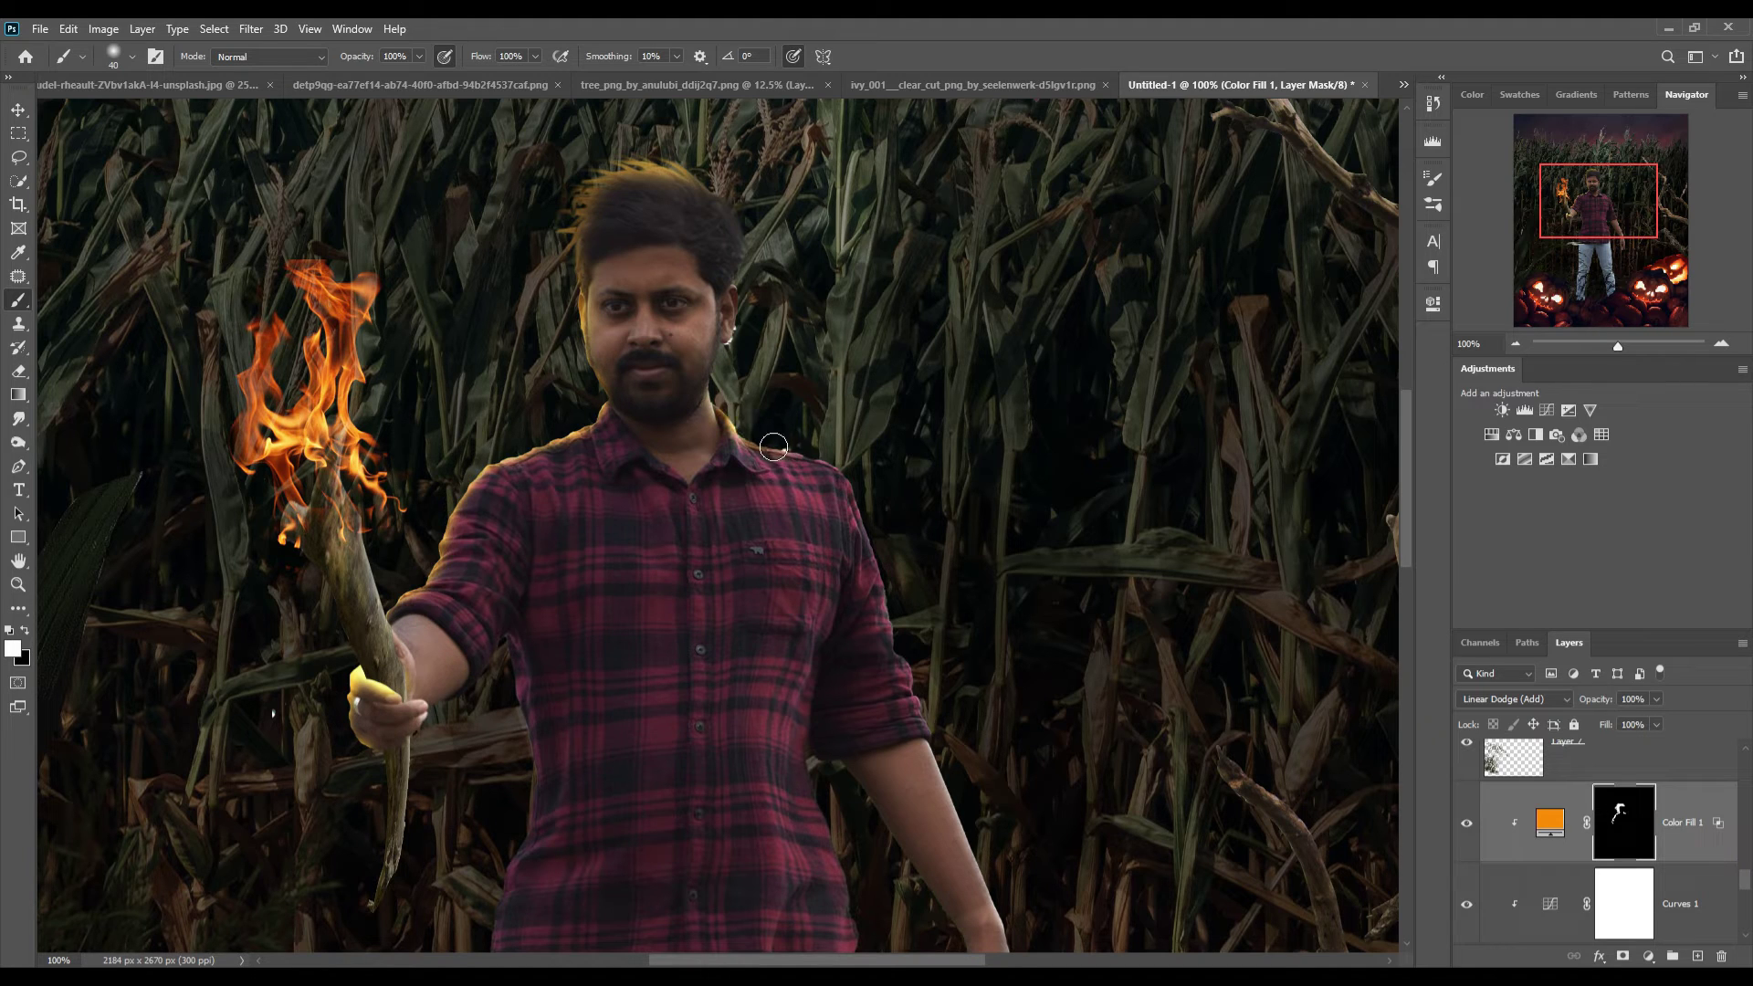
mouse_move(773, 446)
mouse_down()
mouse_move(877, 491)
mouse_move(994, 868)
mouse_move(1036, 946)
mouse_move(951, 643)
mouse_move(976, 777)
mouse_up()
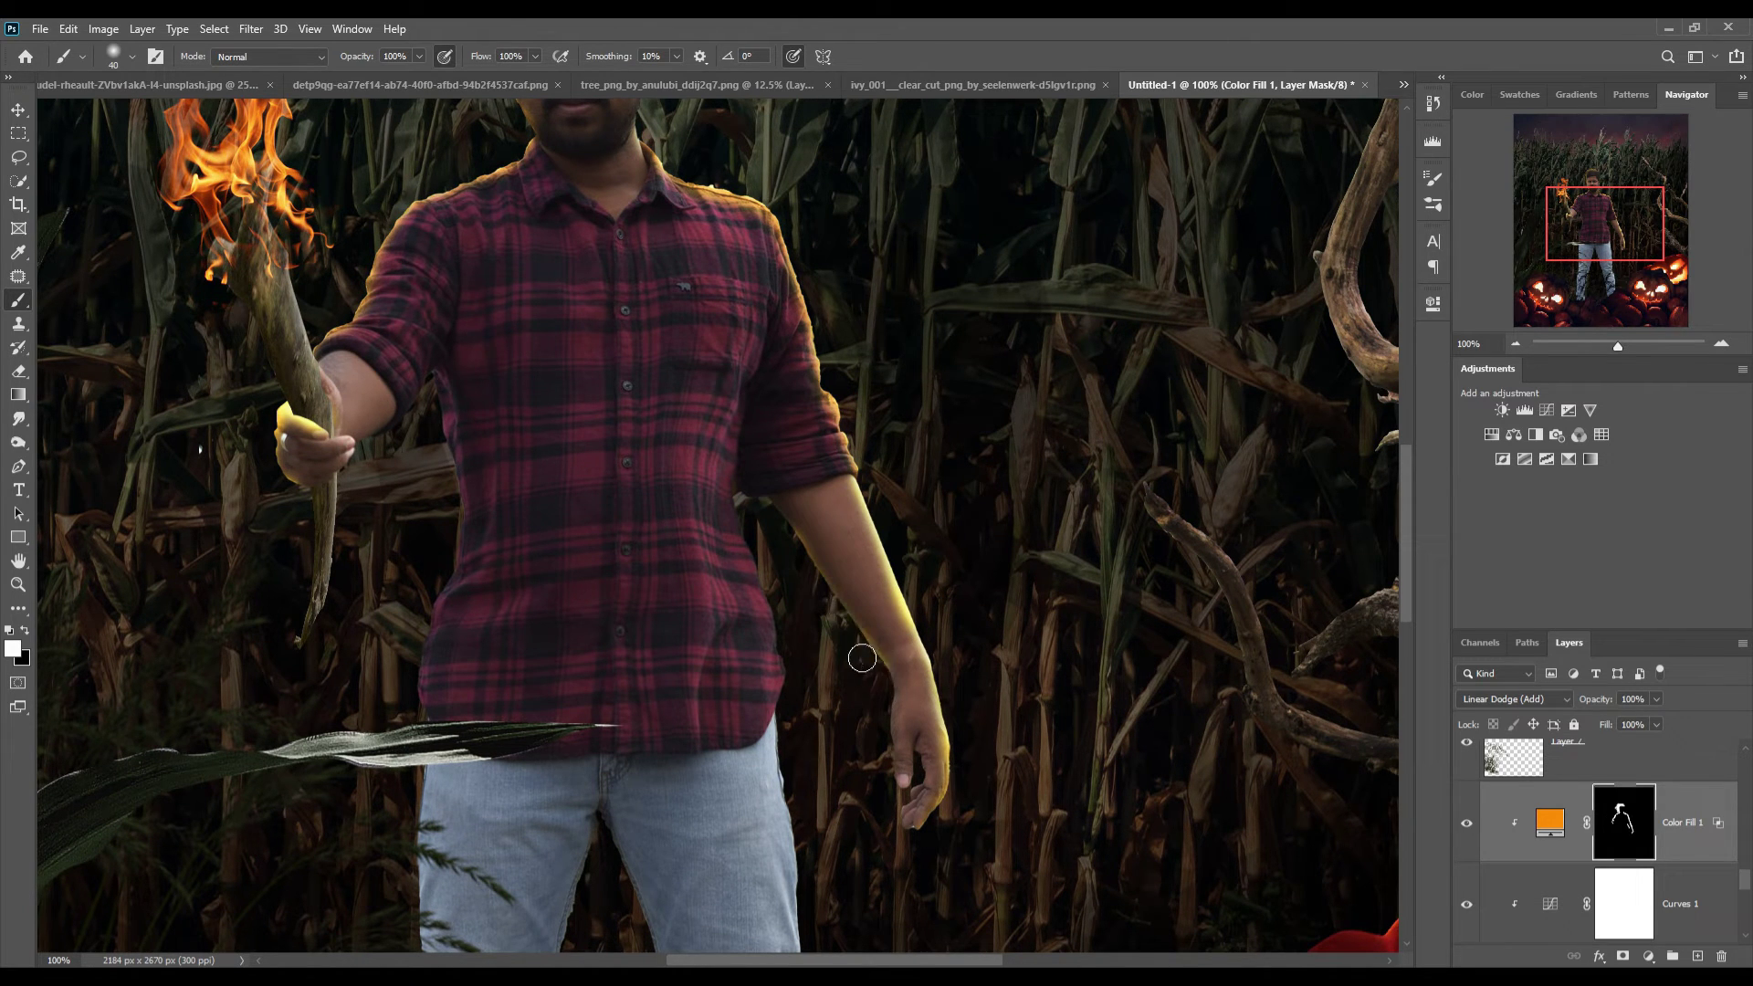
drag(891, 691, 901, 771)
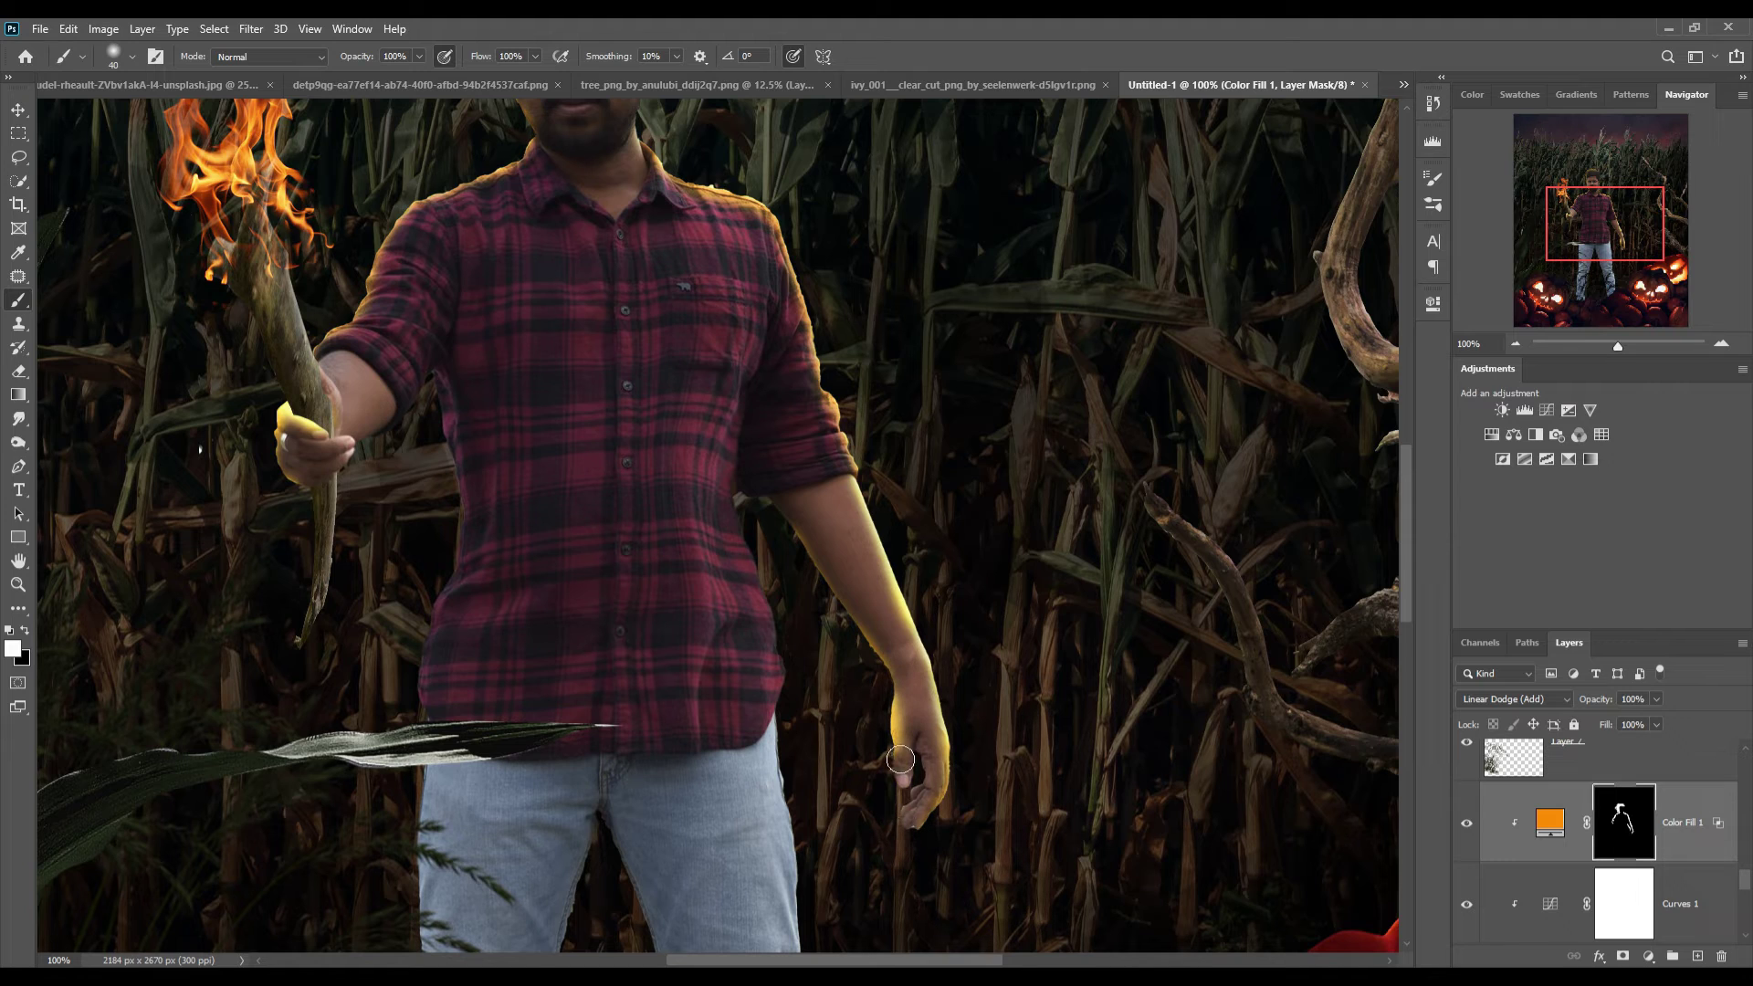
key(ctrl+z)
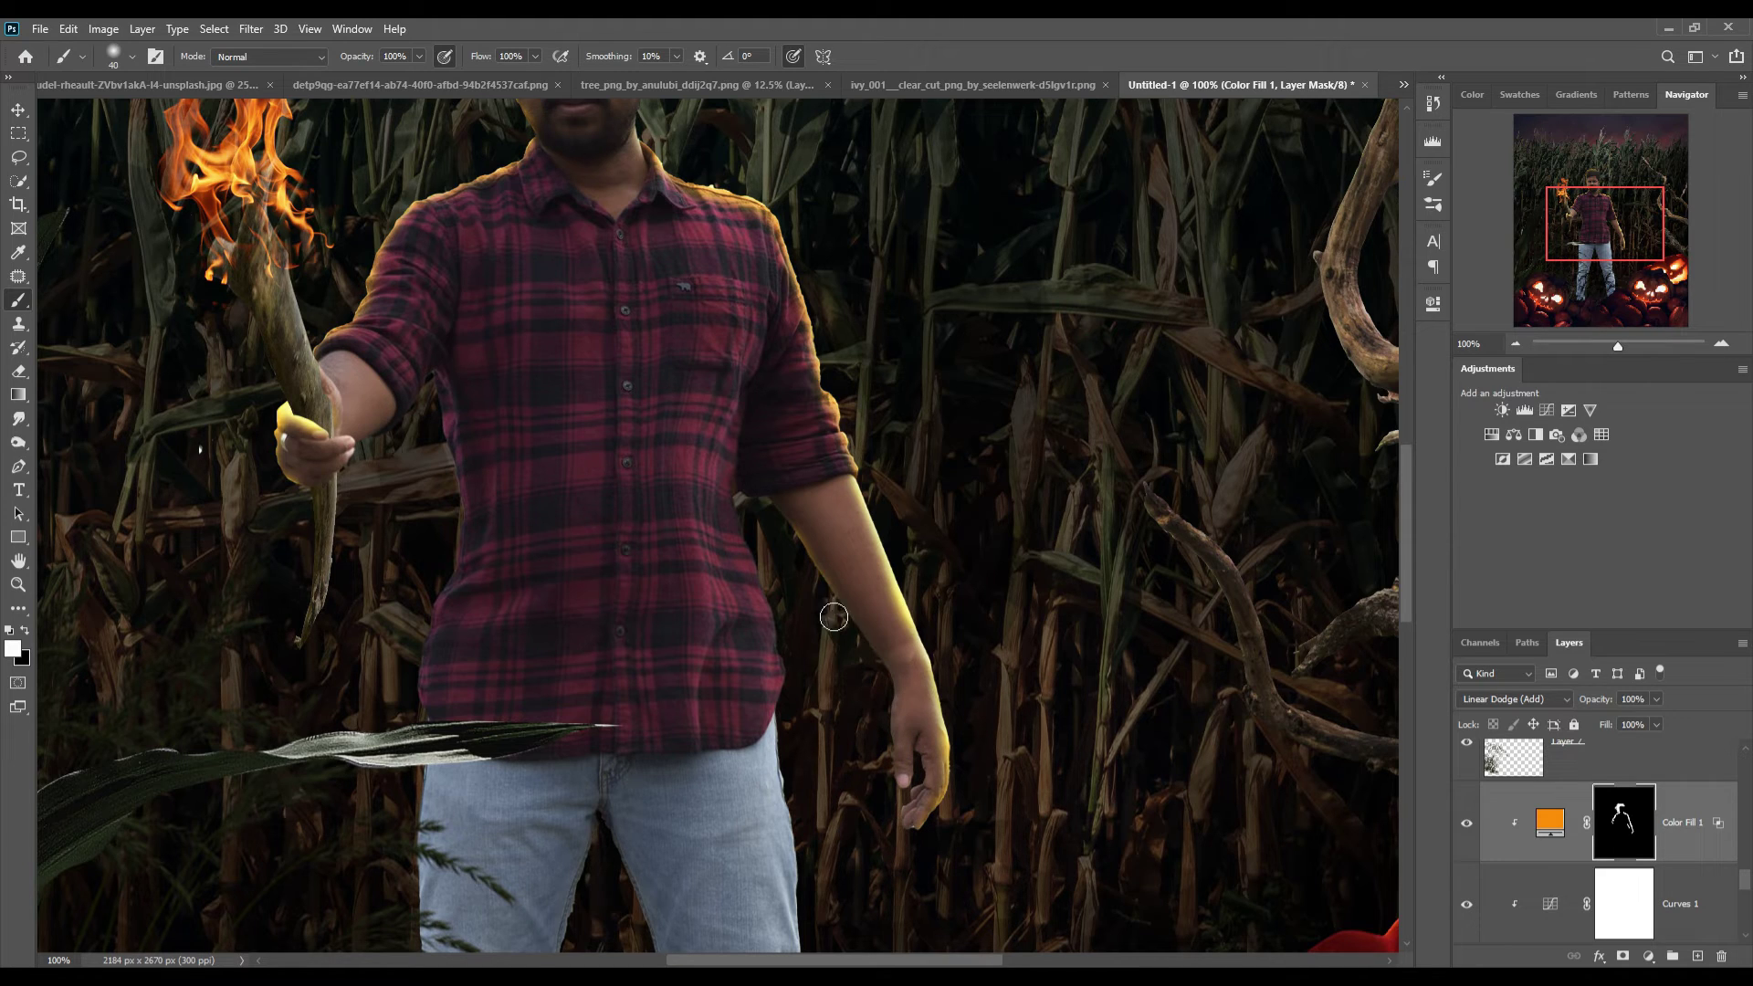
drag(861, 654, 900, 777)
key(ctrl+z)
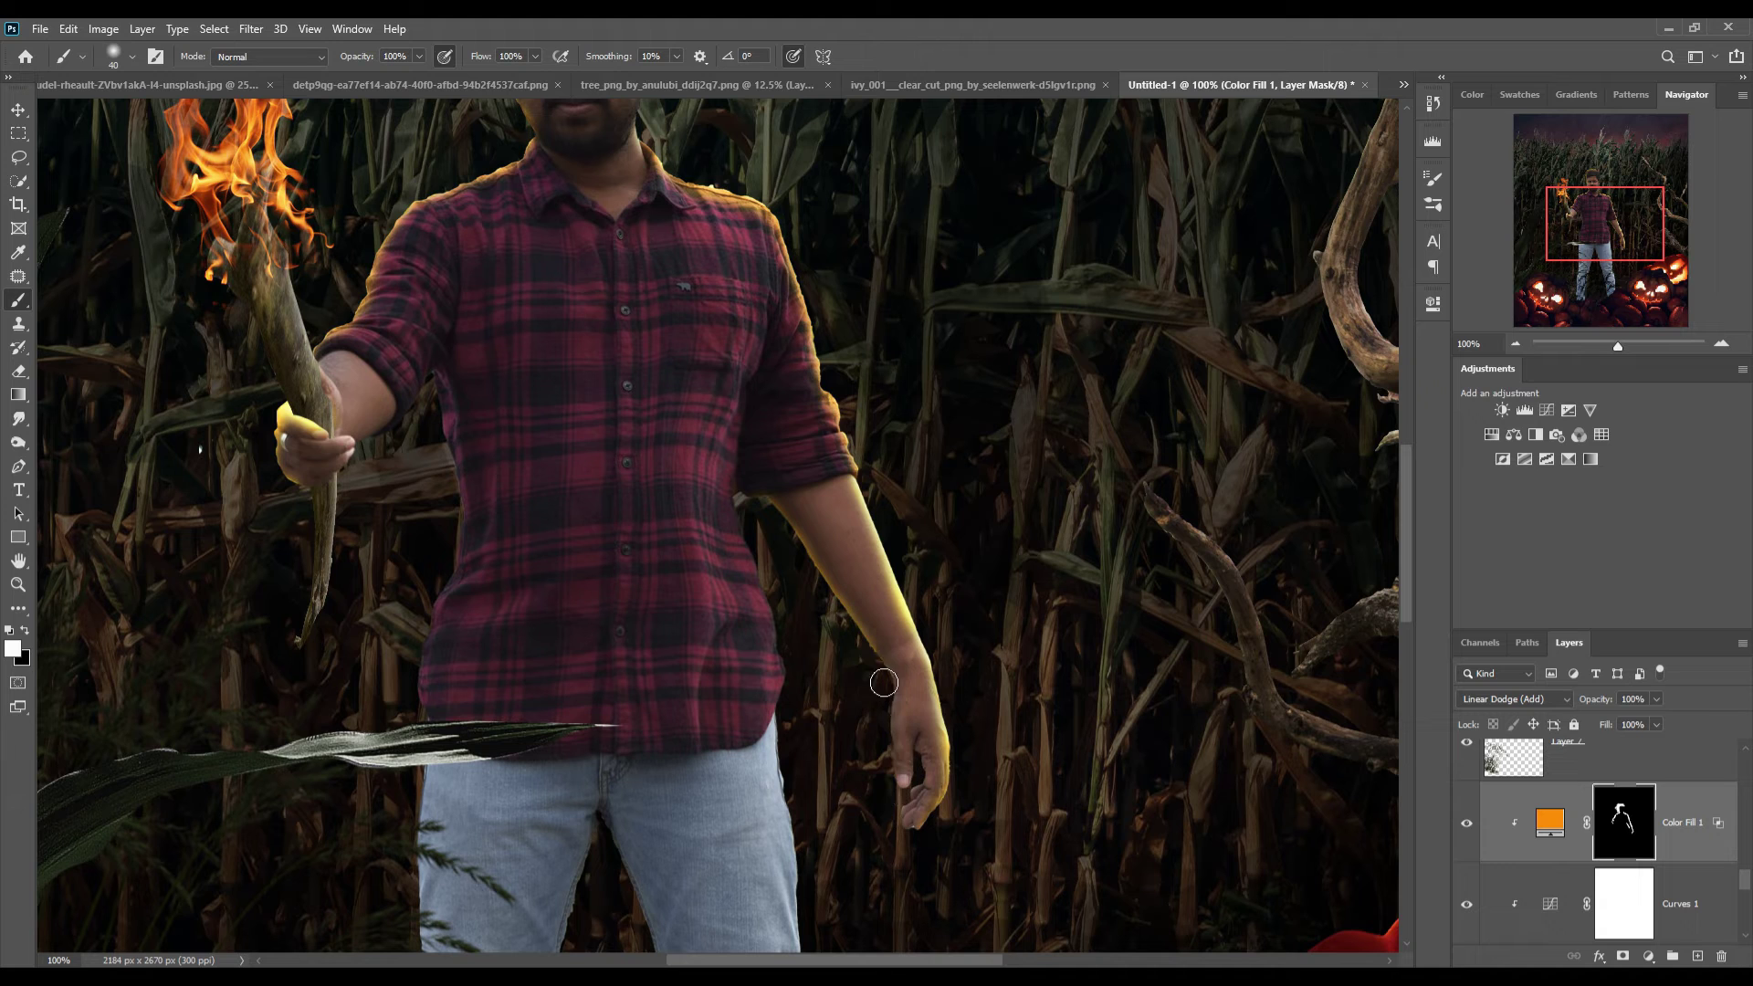
drag(884, 714, 880, 721)
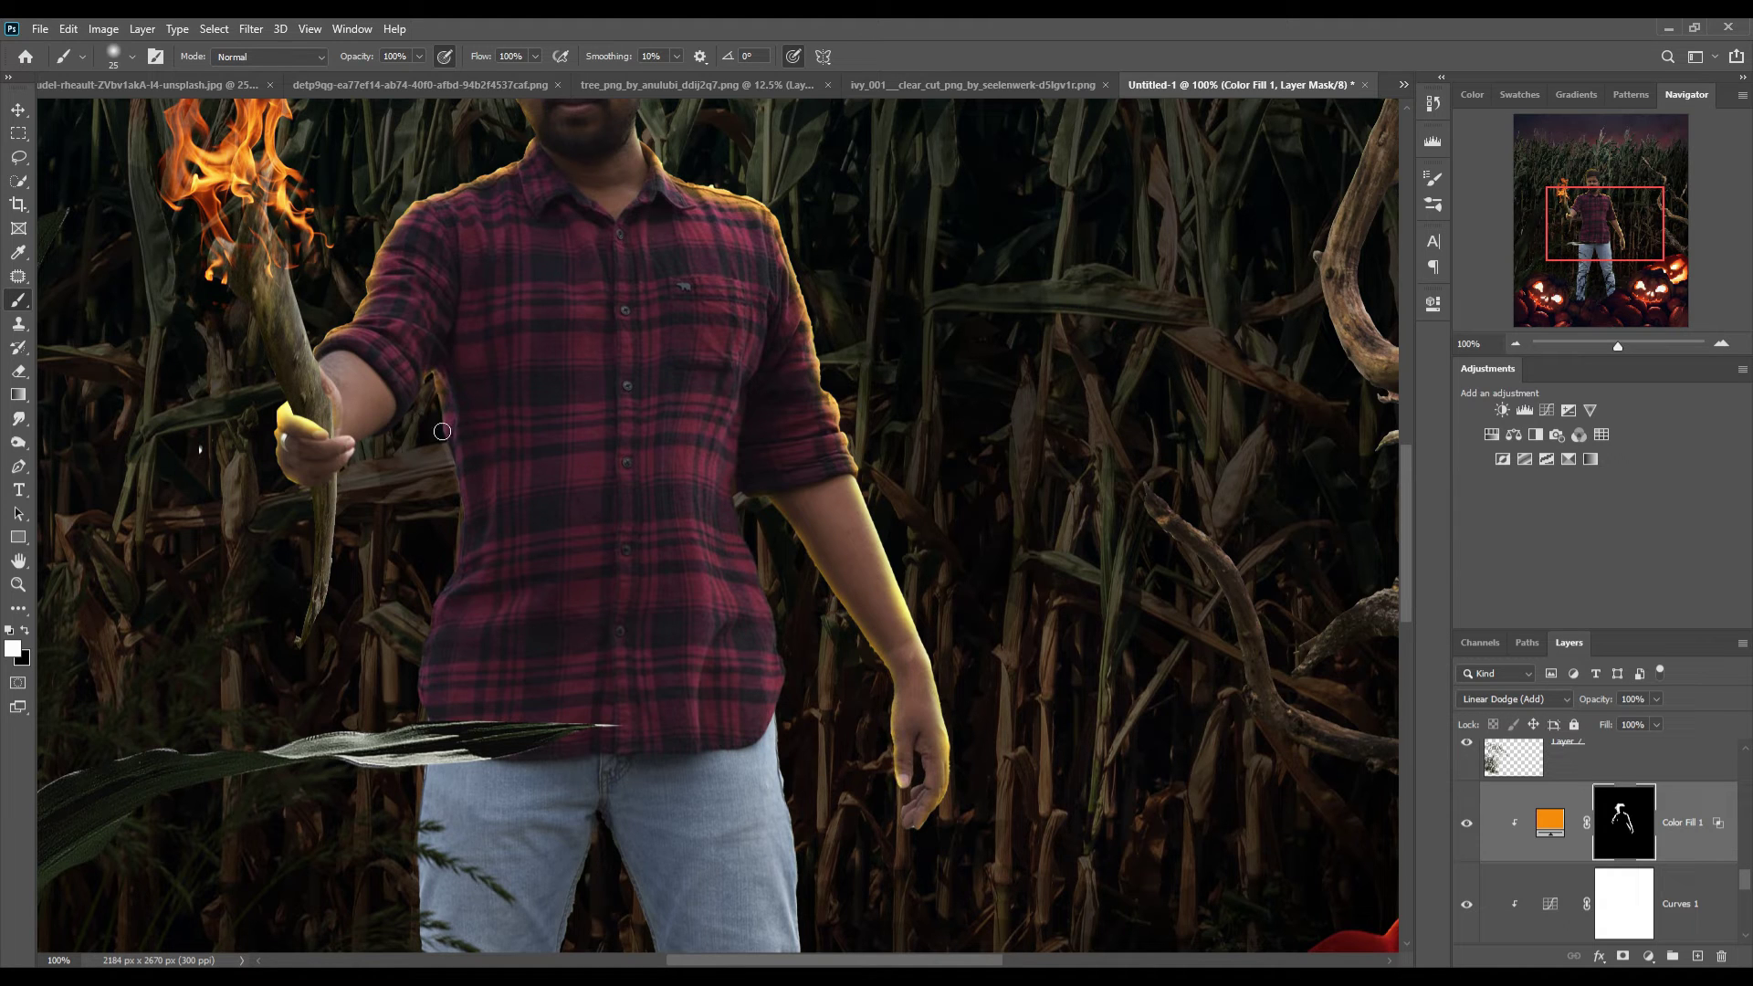
Paint orange glow down the shirt's left edge and the jeans' edge
drag(466, 516, 429, 728)
drag(418, 845, 429, 950)
scroll(439, 505, down, 5)
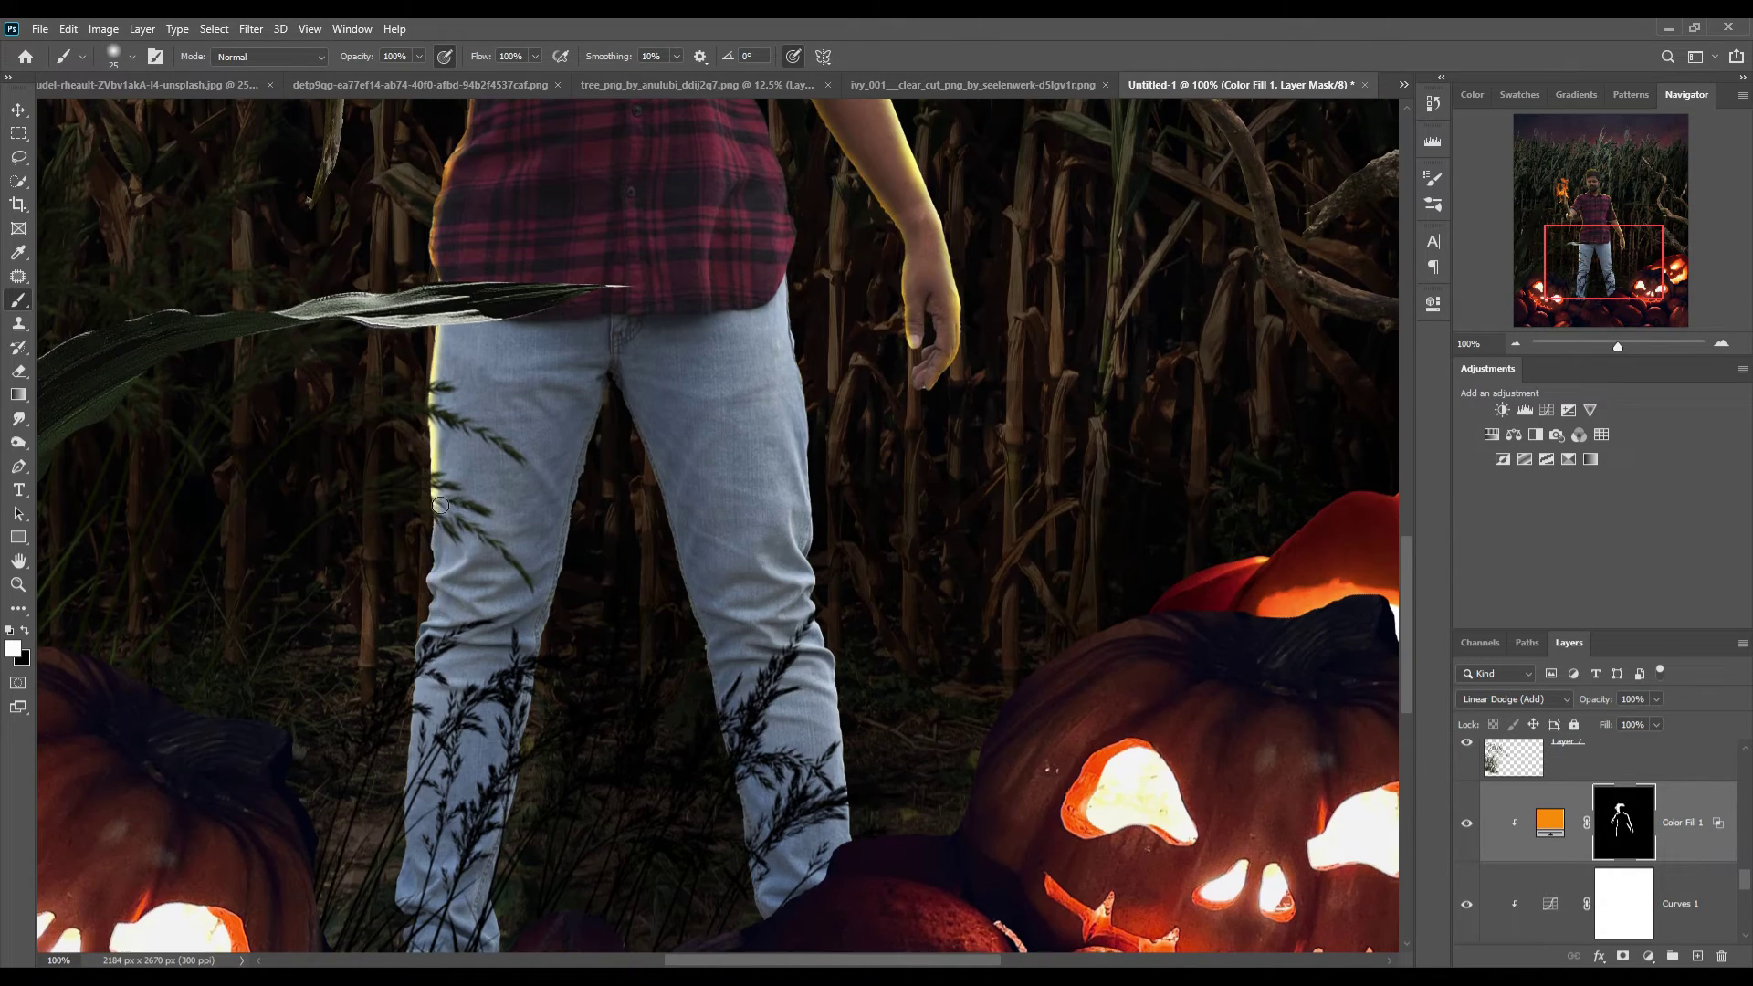
drag(424, 648, 406, 822)
scroll(606, 627, up, 8)
Wash glow over the face and shoulder at 23% opacity, then over the chest at 14%
key(2)
key(3)
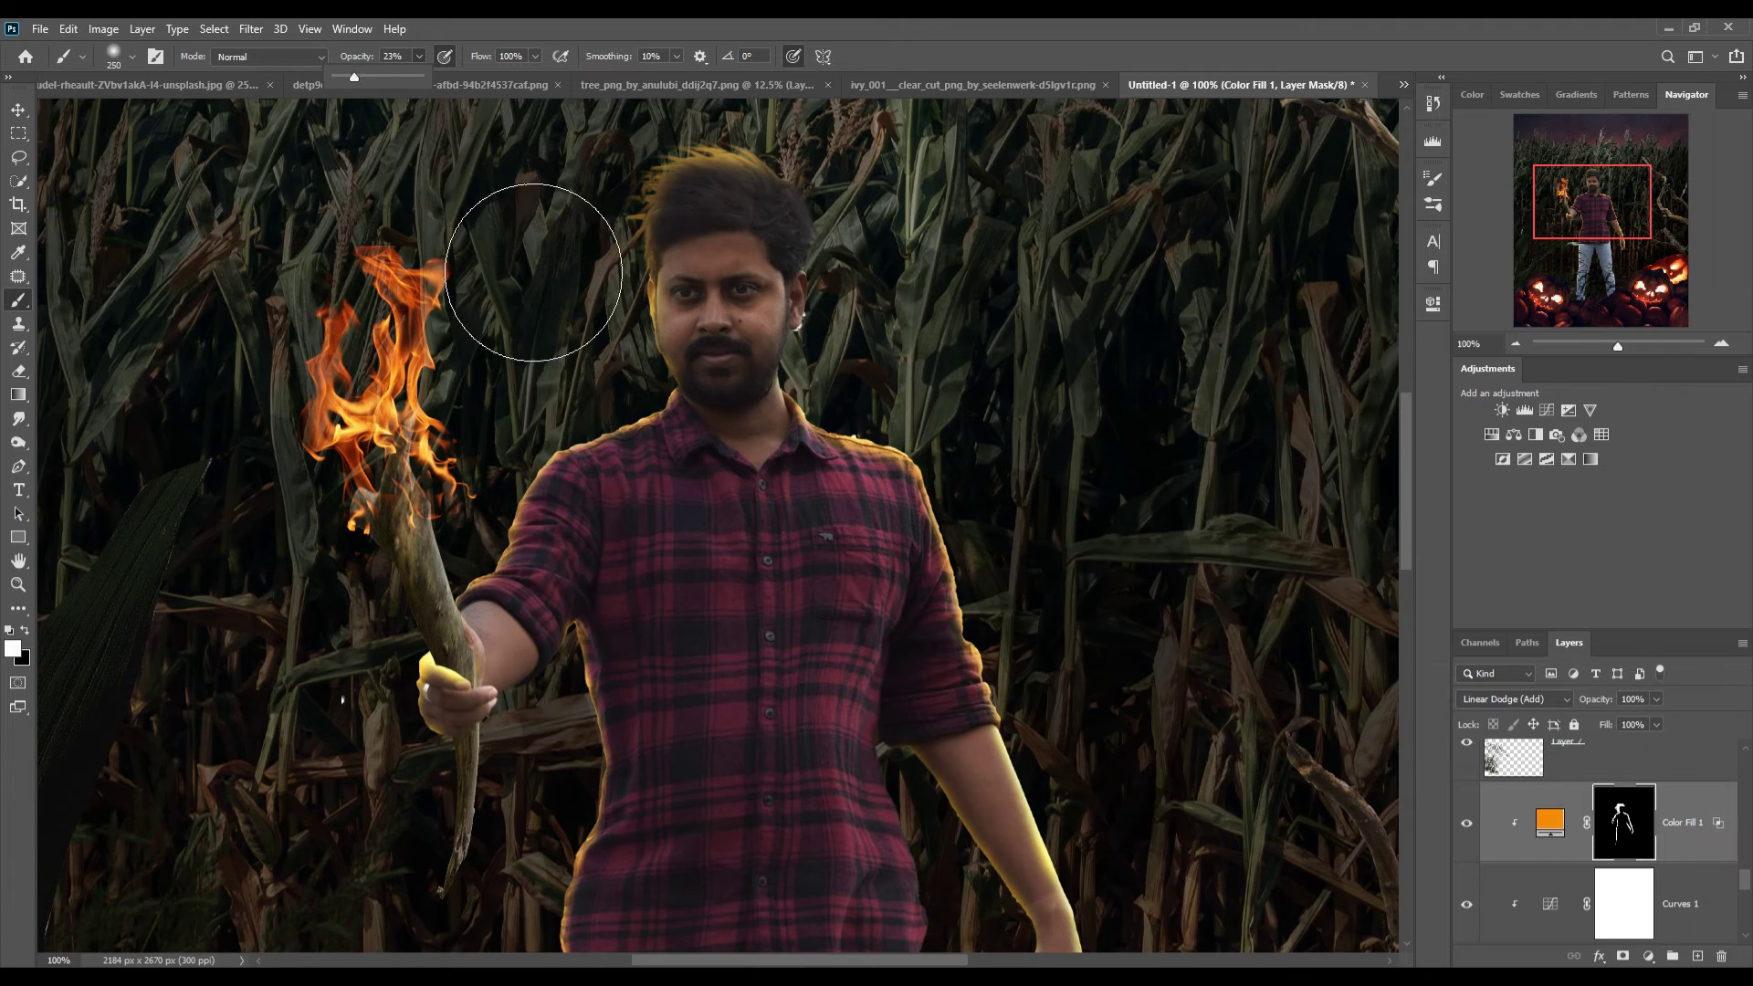
drag(715, 245, 726, 436)
drag(666, 489, 501, 674)
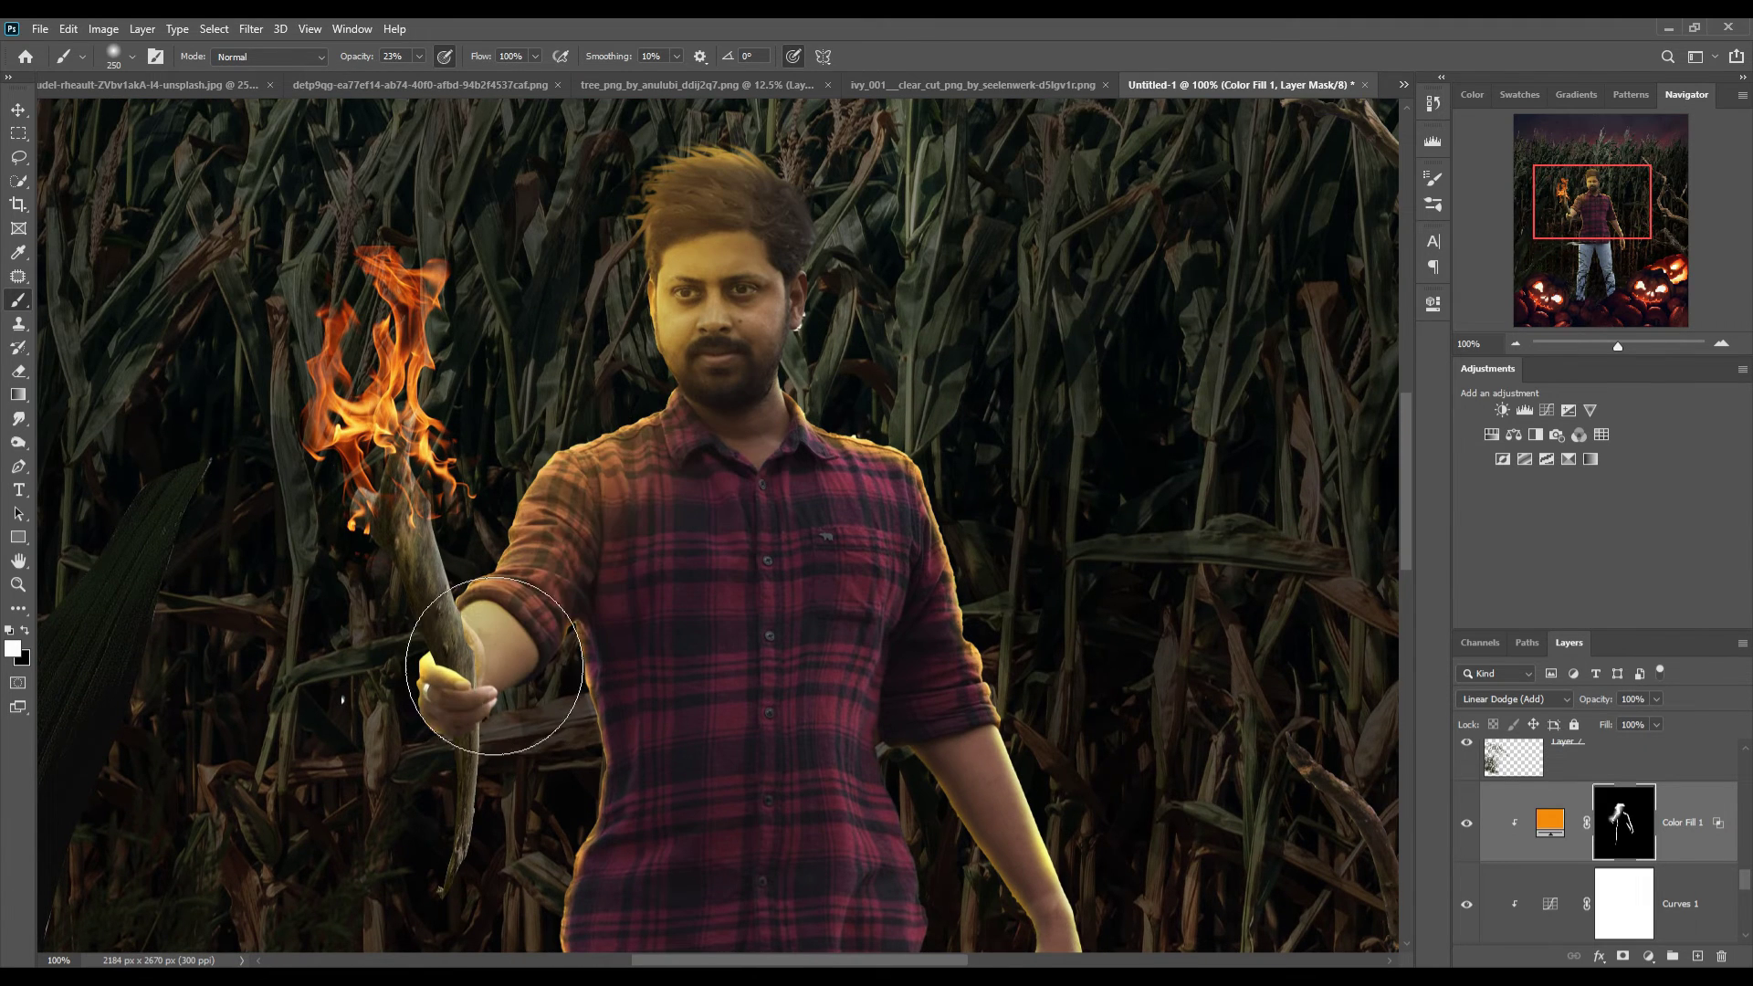
key(1)
key(4)
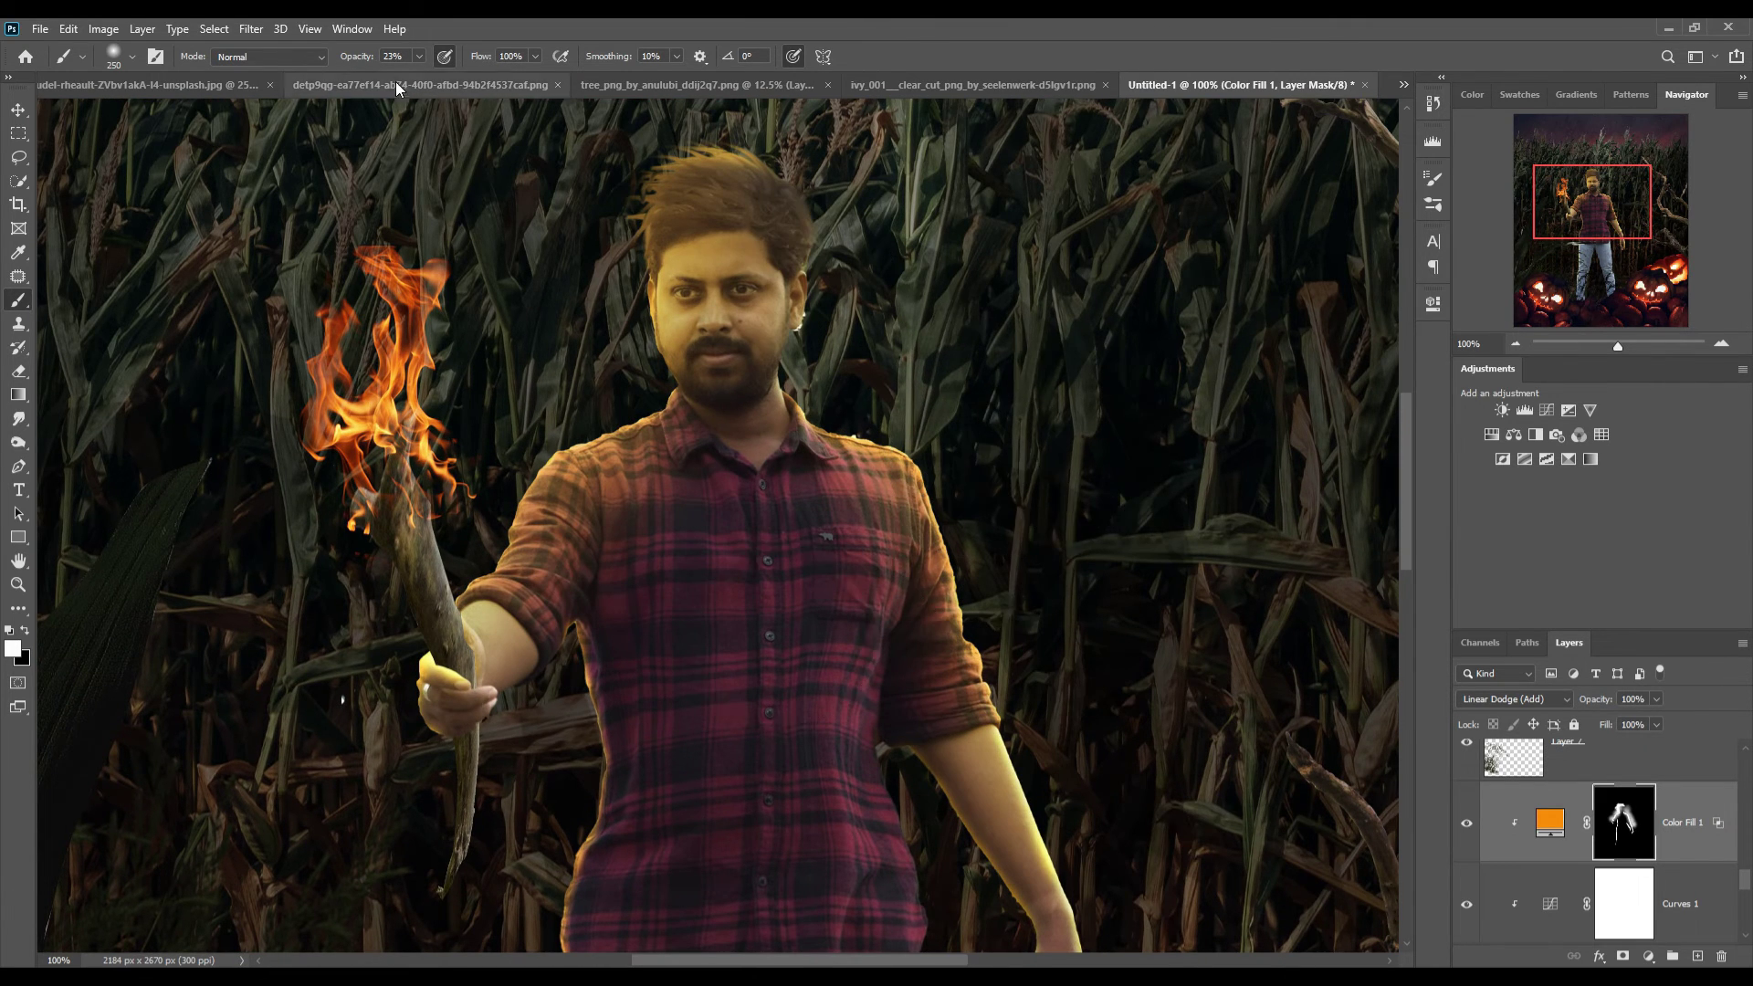
drag(680, 529, 777, 721)
drag(926, 845, 743, 620)
scroll(606, 822, down, 5)
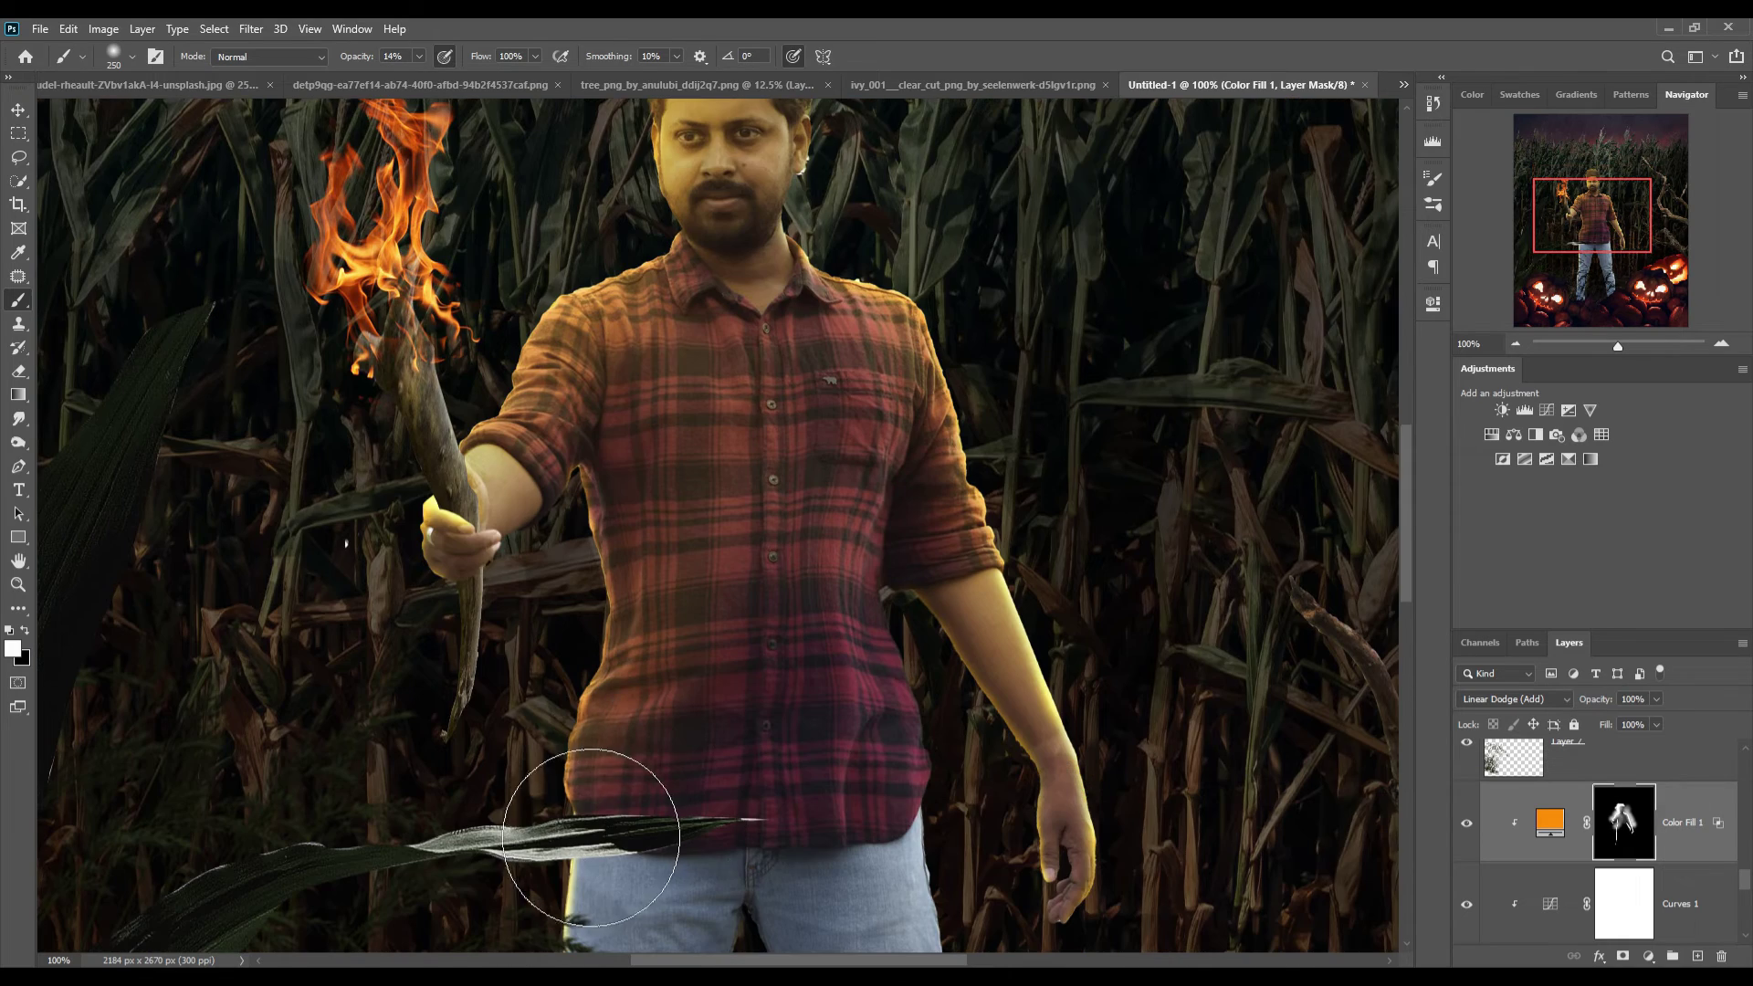
click(1649, 956)
Add a clipped Brightness/Contrast layer at Brightness 136 with an inverted mask
click(1653, 693)
drag(1280, 415, 1324, 405)
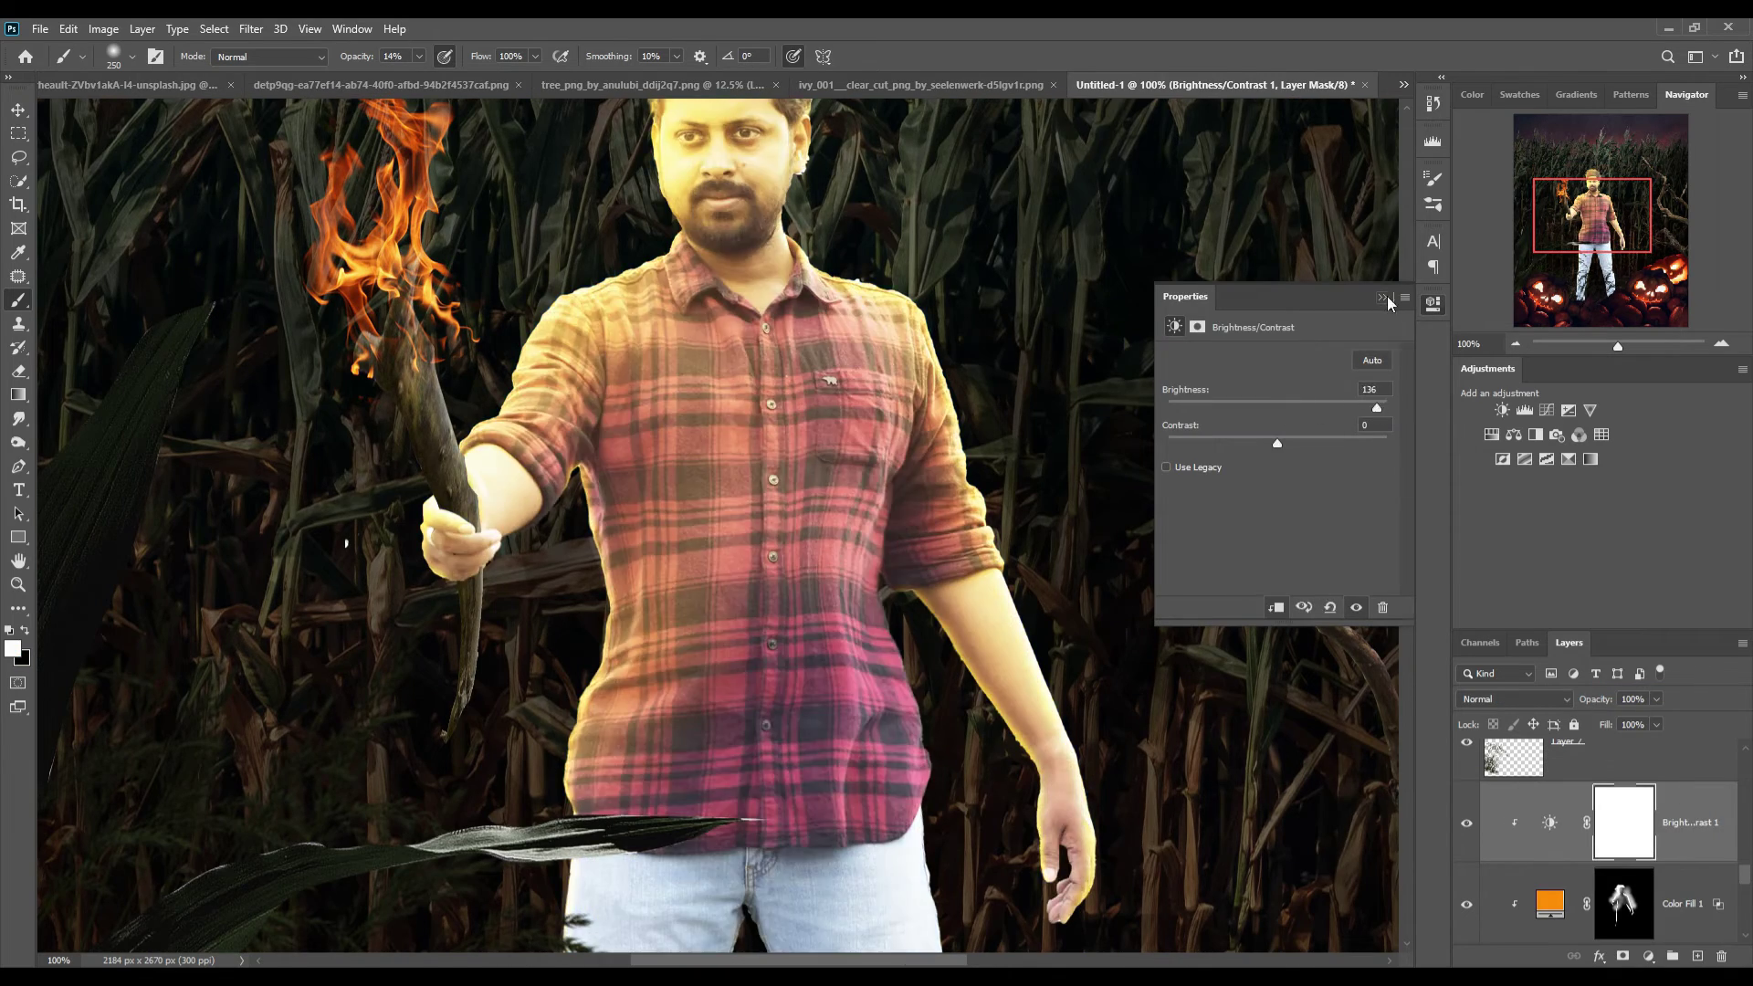
click(1434, 303)
key(ctrl+i)
Paint the brightening onto the man's hair, face and shirt
scroll(712, 548, up, 3)
drag(731, 366, 671, 922)
scroll(671, 923, down, 5)
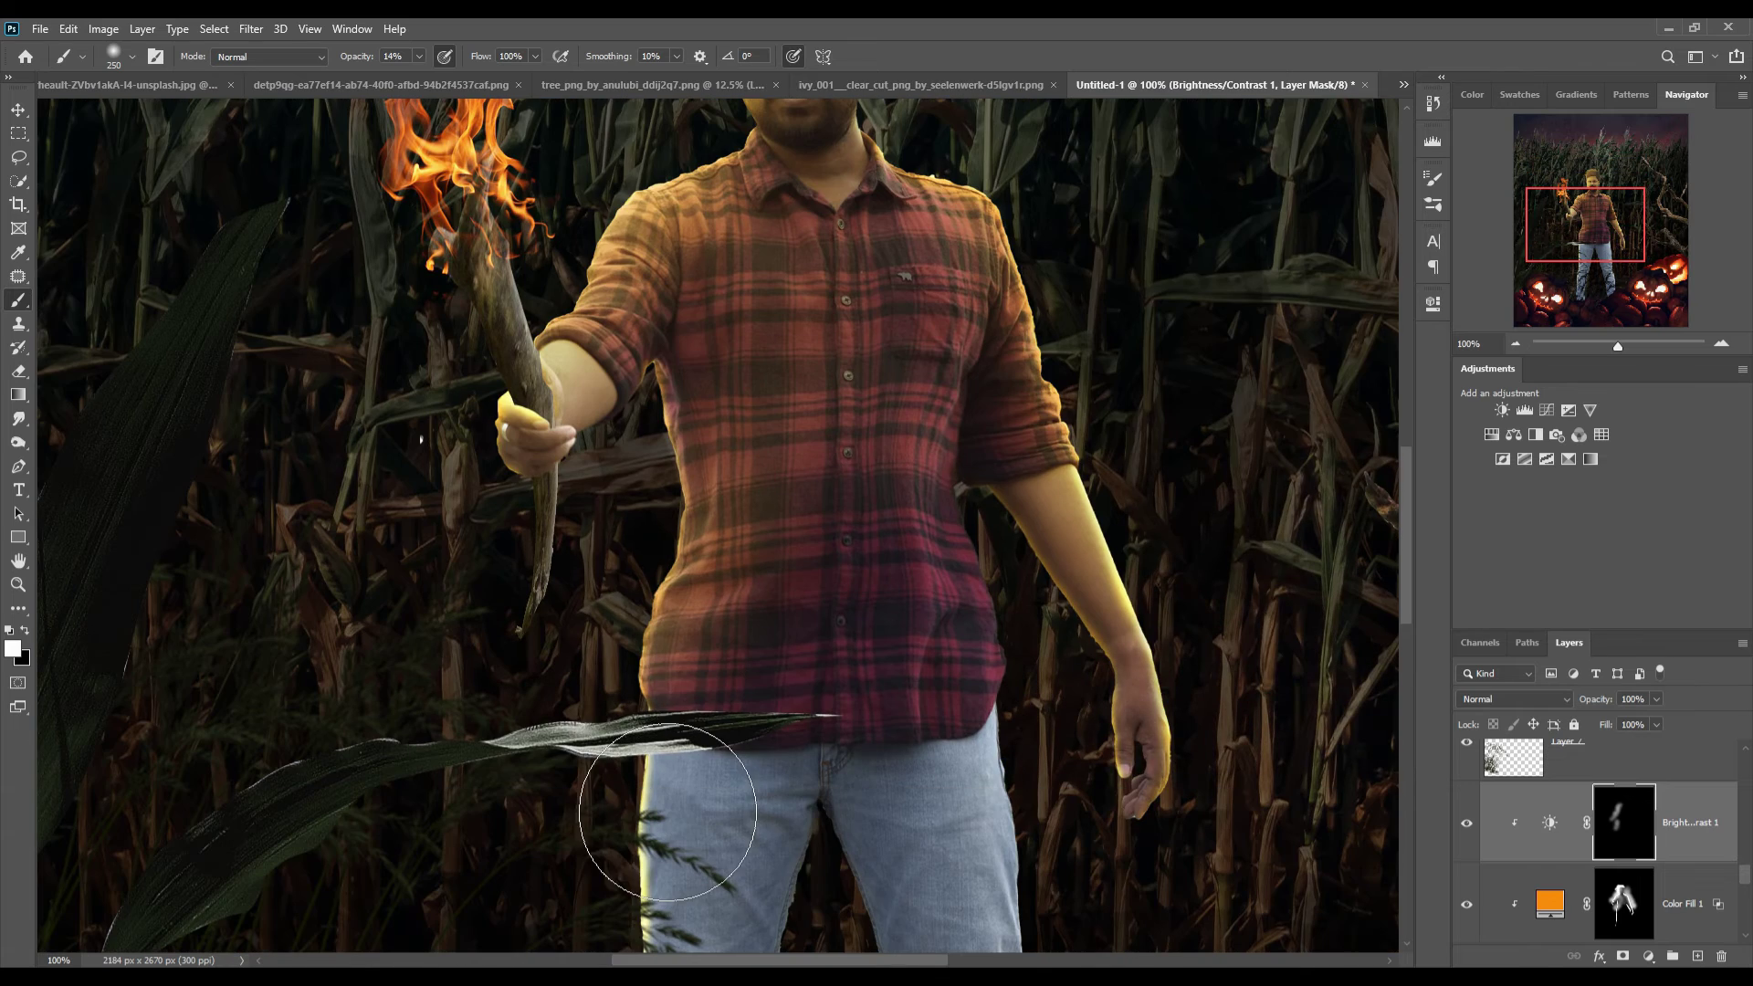
drag(626, 822, 783, 634)
scroll(1175, 548, up, 4)
drag(899, 174, 787, 488)
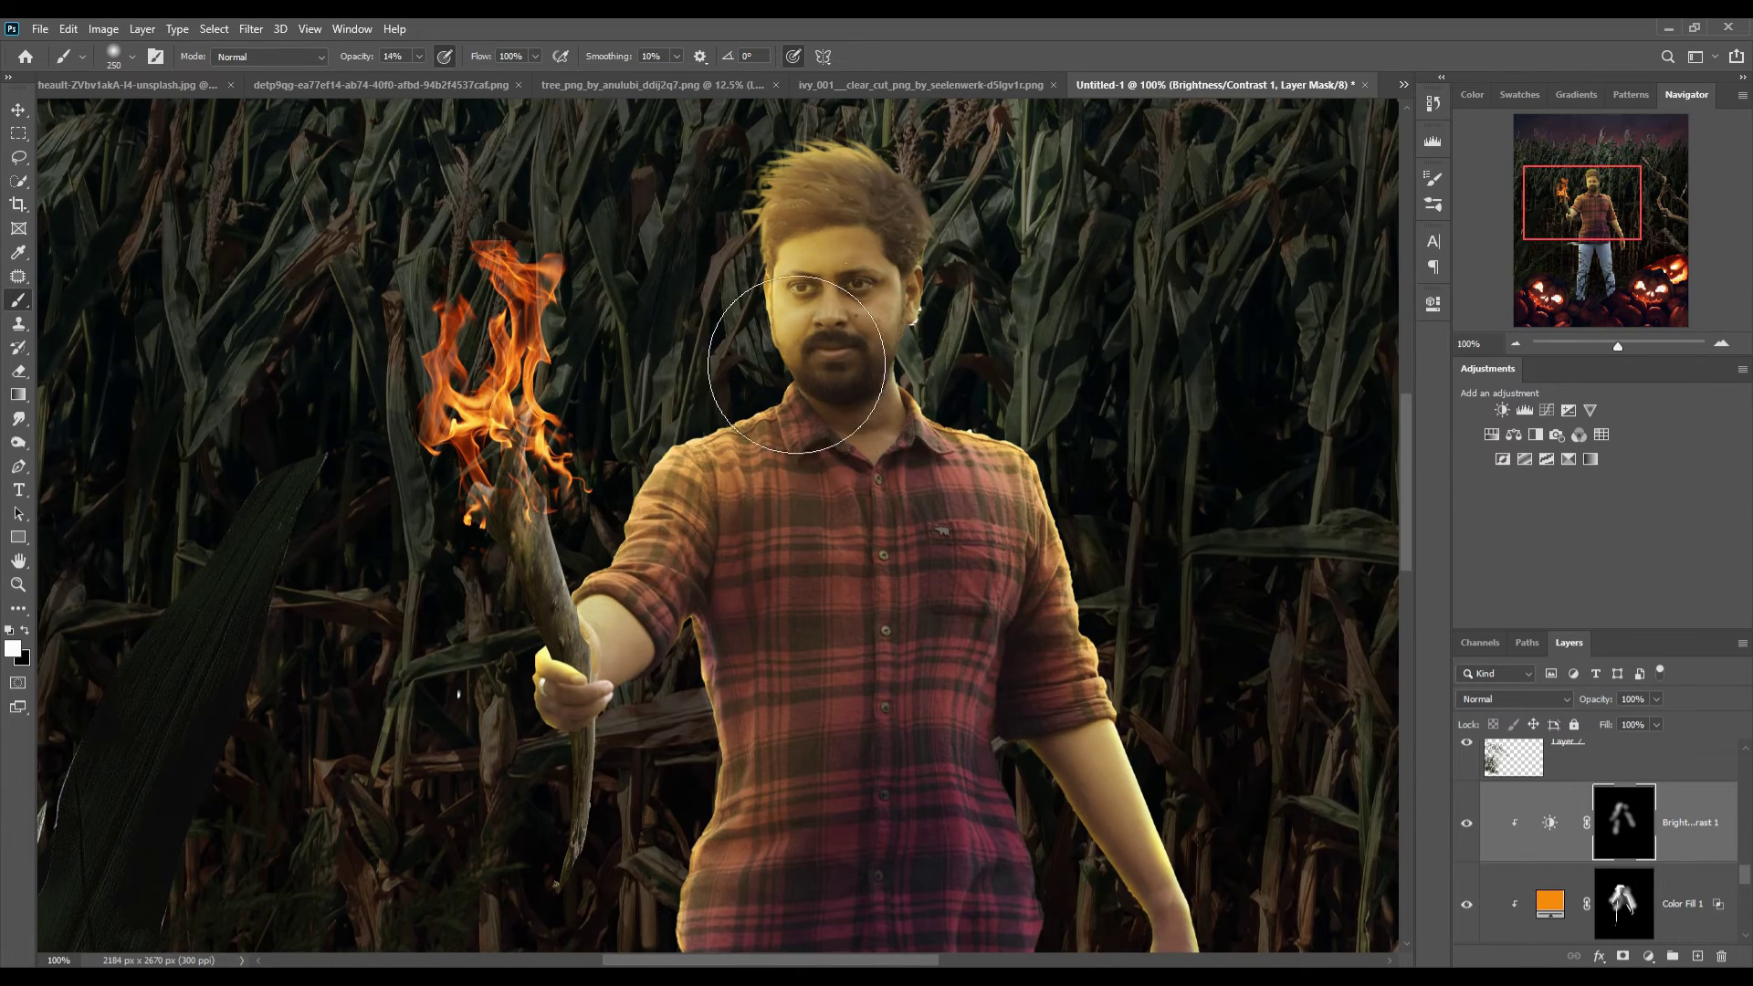
key(bracketleft)
key(bracketleft)
key(bracketleft)
scroll(853, 380, down, 1)
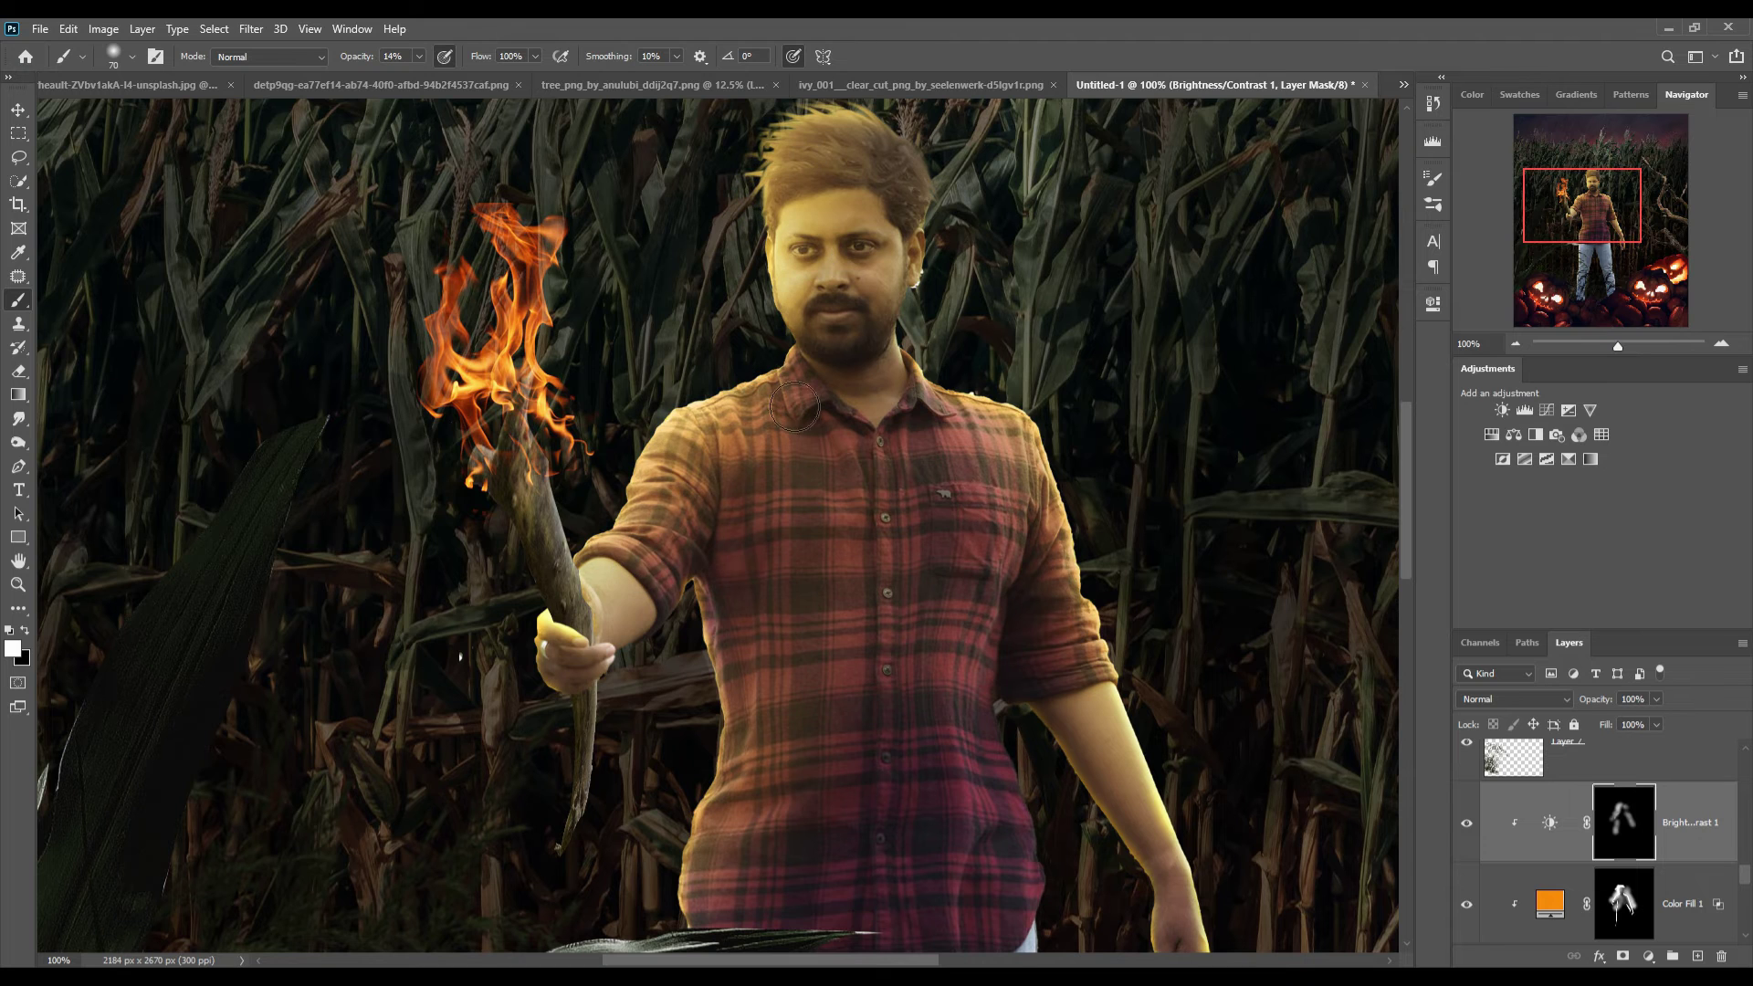
Darken the jeans and legs with black on a new clipped layer, then add Curves
click(24, 630)
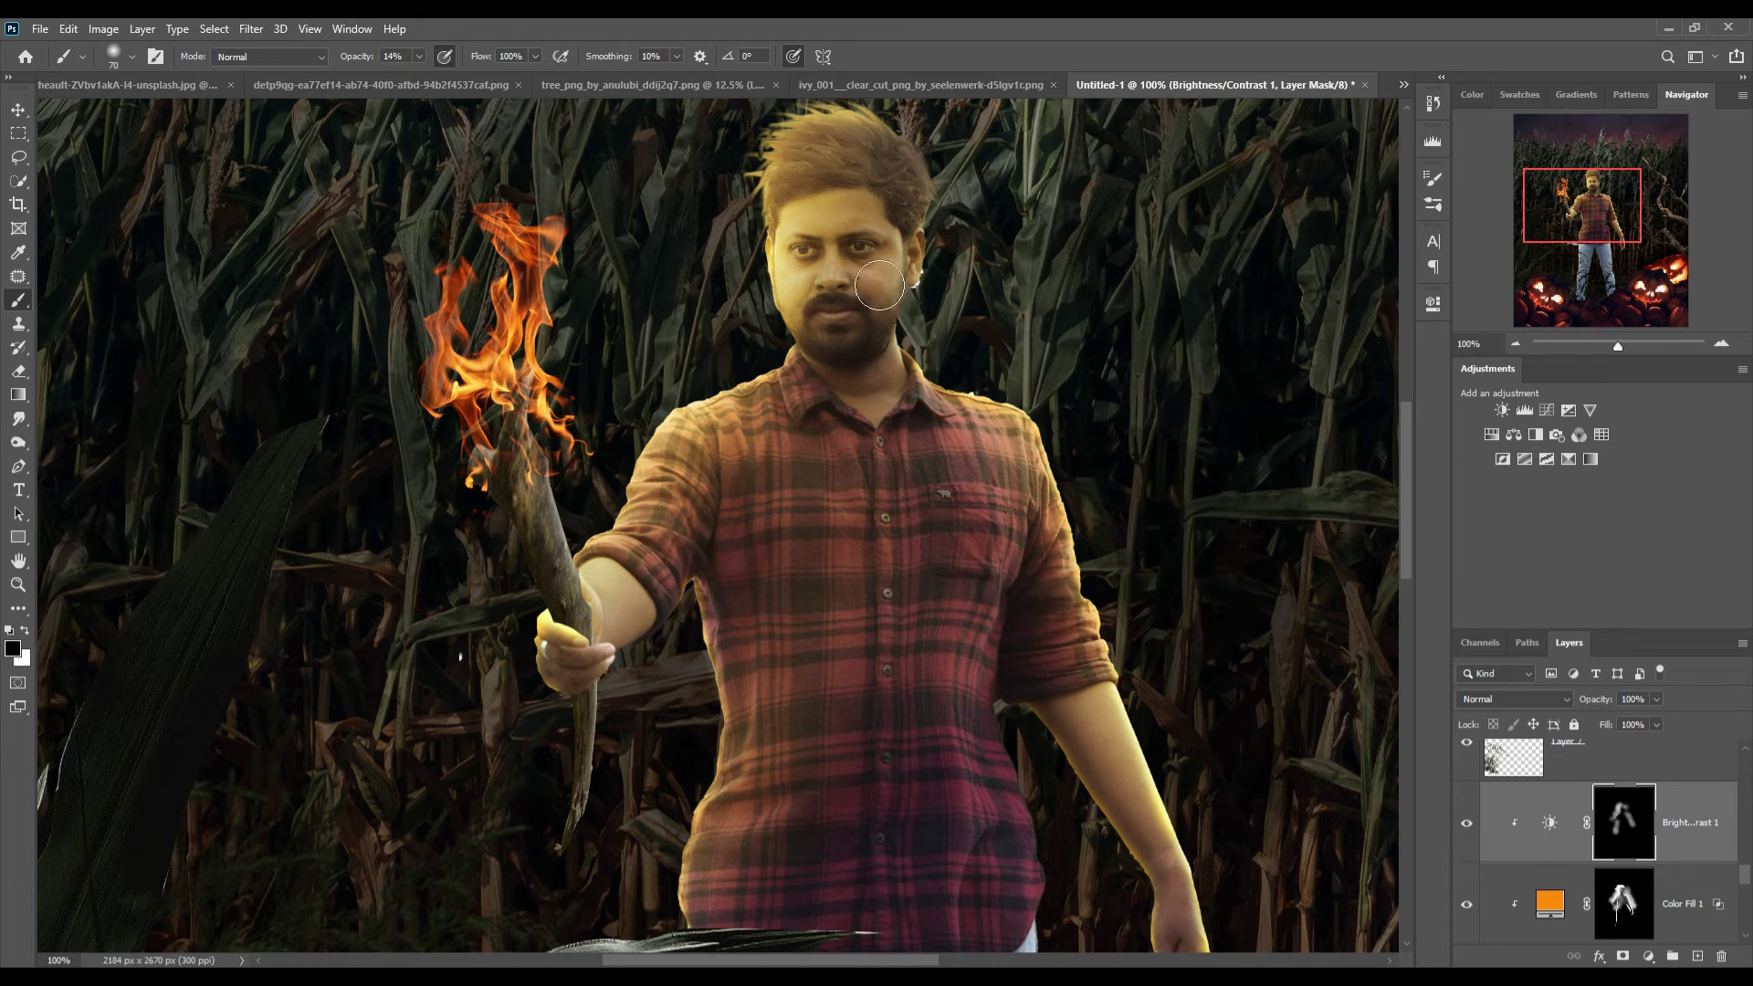
key(v)
key(ctrl+minus)
key(ctrl+minus)
key(ctrl+minus)
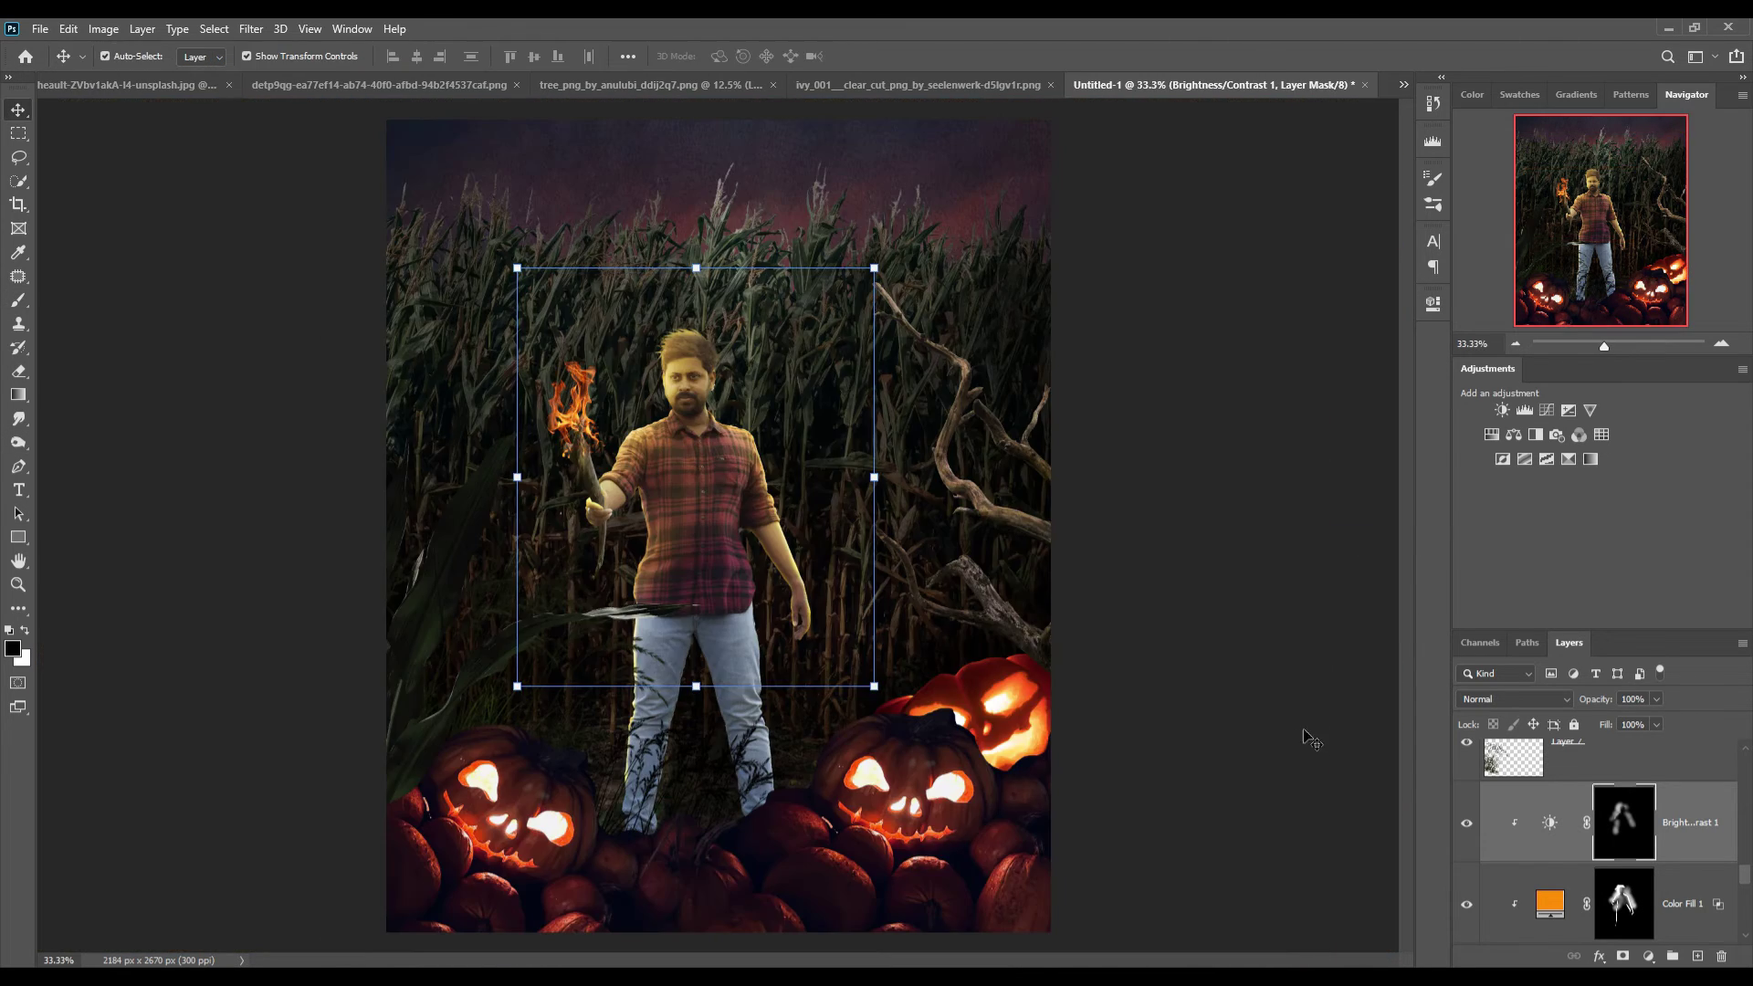
click(1703, 905)
ctrl+click(1698, 956)
key(b)
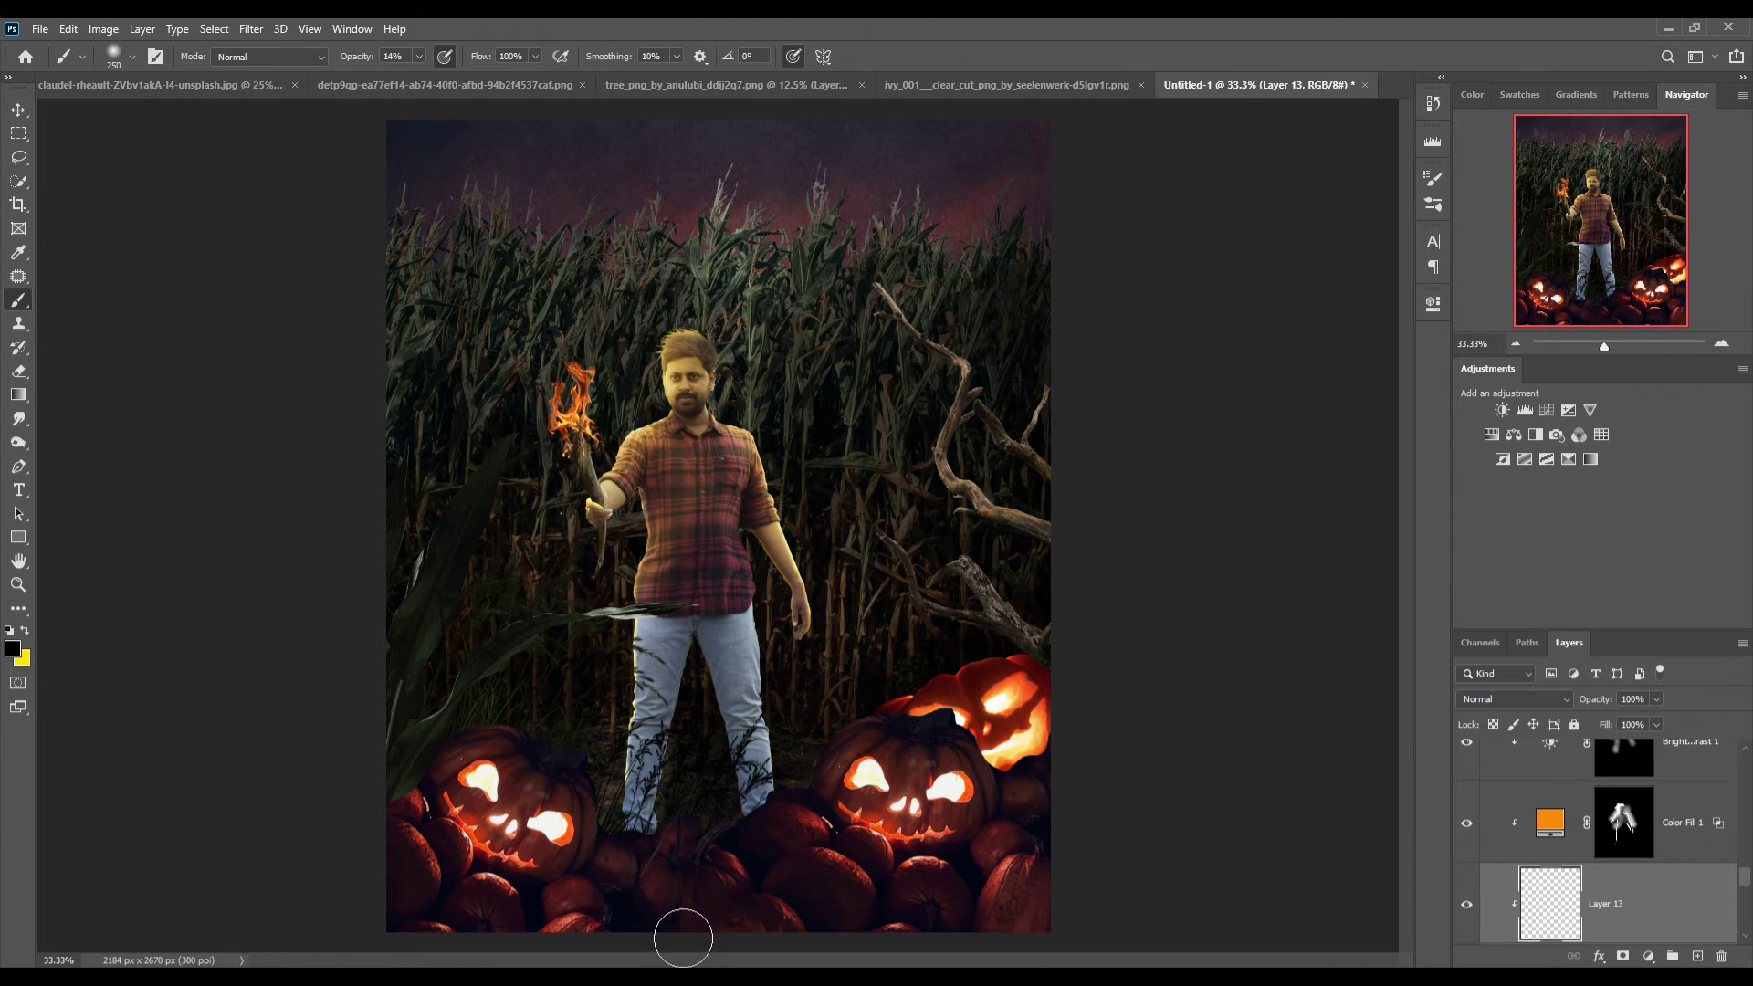
mouse_move(683, 938)
mouse_down()
mouse_move(694, 639)
mouse_move(794, 822)
mouse_move(696, 748)
mouse_move(806, 857)
mouse_up()
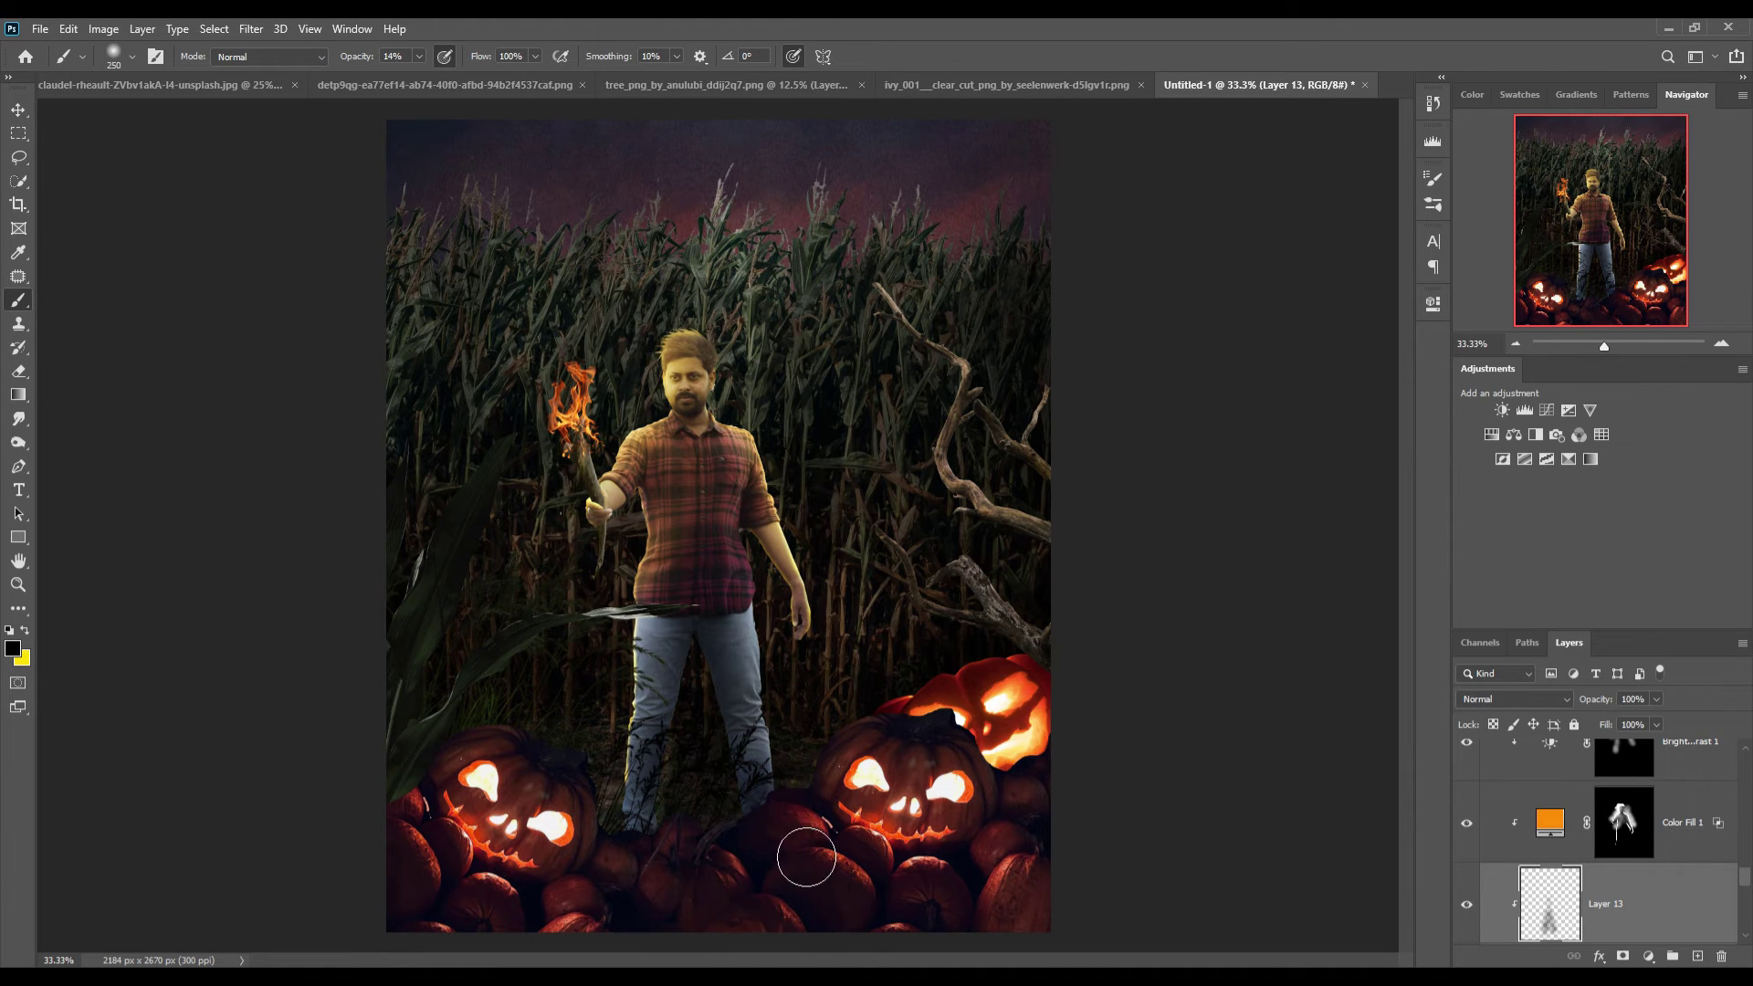
key(v)
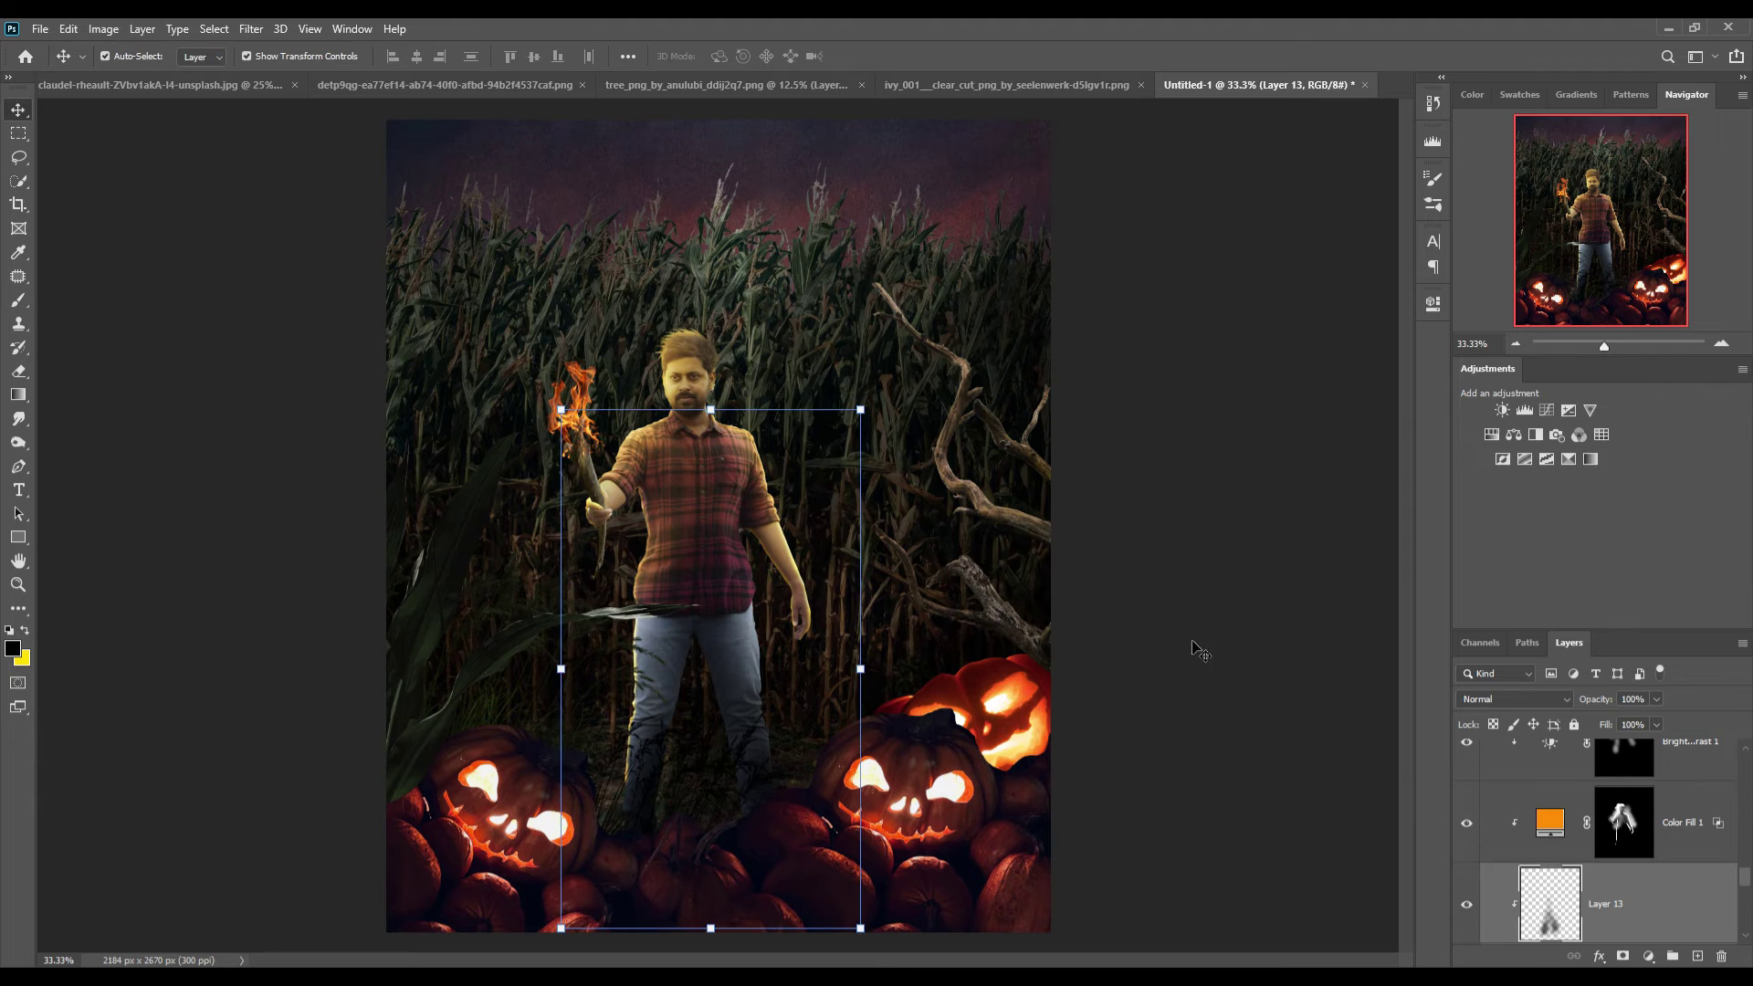
click(1648, 956)
click(1634, 719)
Pull the Curves 6 line down to darken the image
drag(1325, 462, 1332, 508)
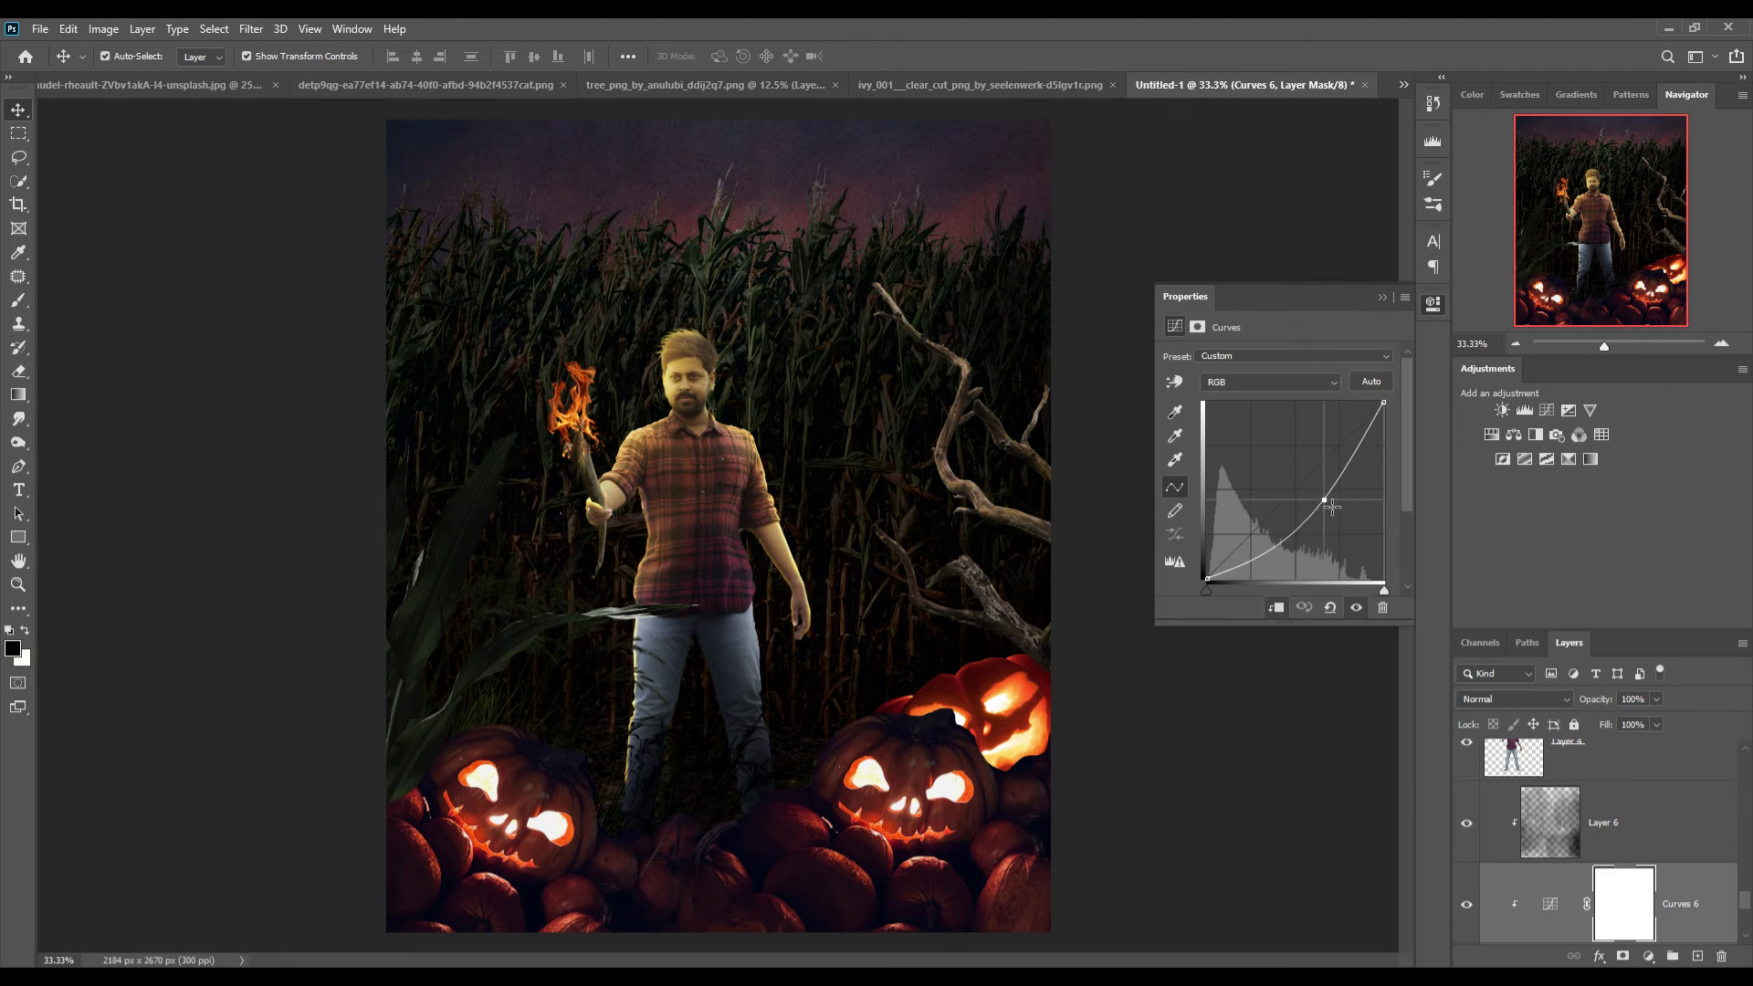
click(1381, 296)
key(ctrl+shift+alt+e)
Add an orange Linear Dodge Solid Color fill with Blend If underlying split to 0/19
click(1516, 700)
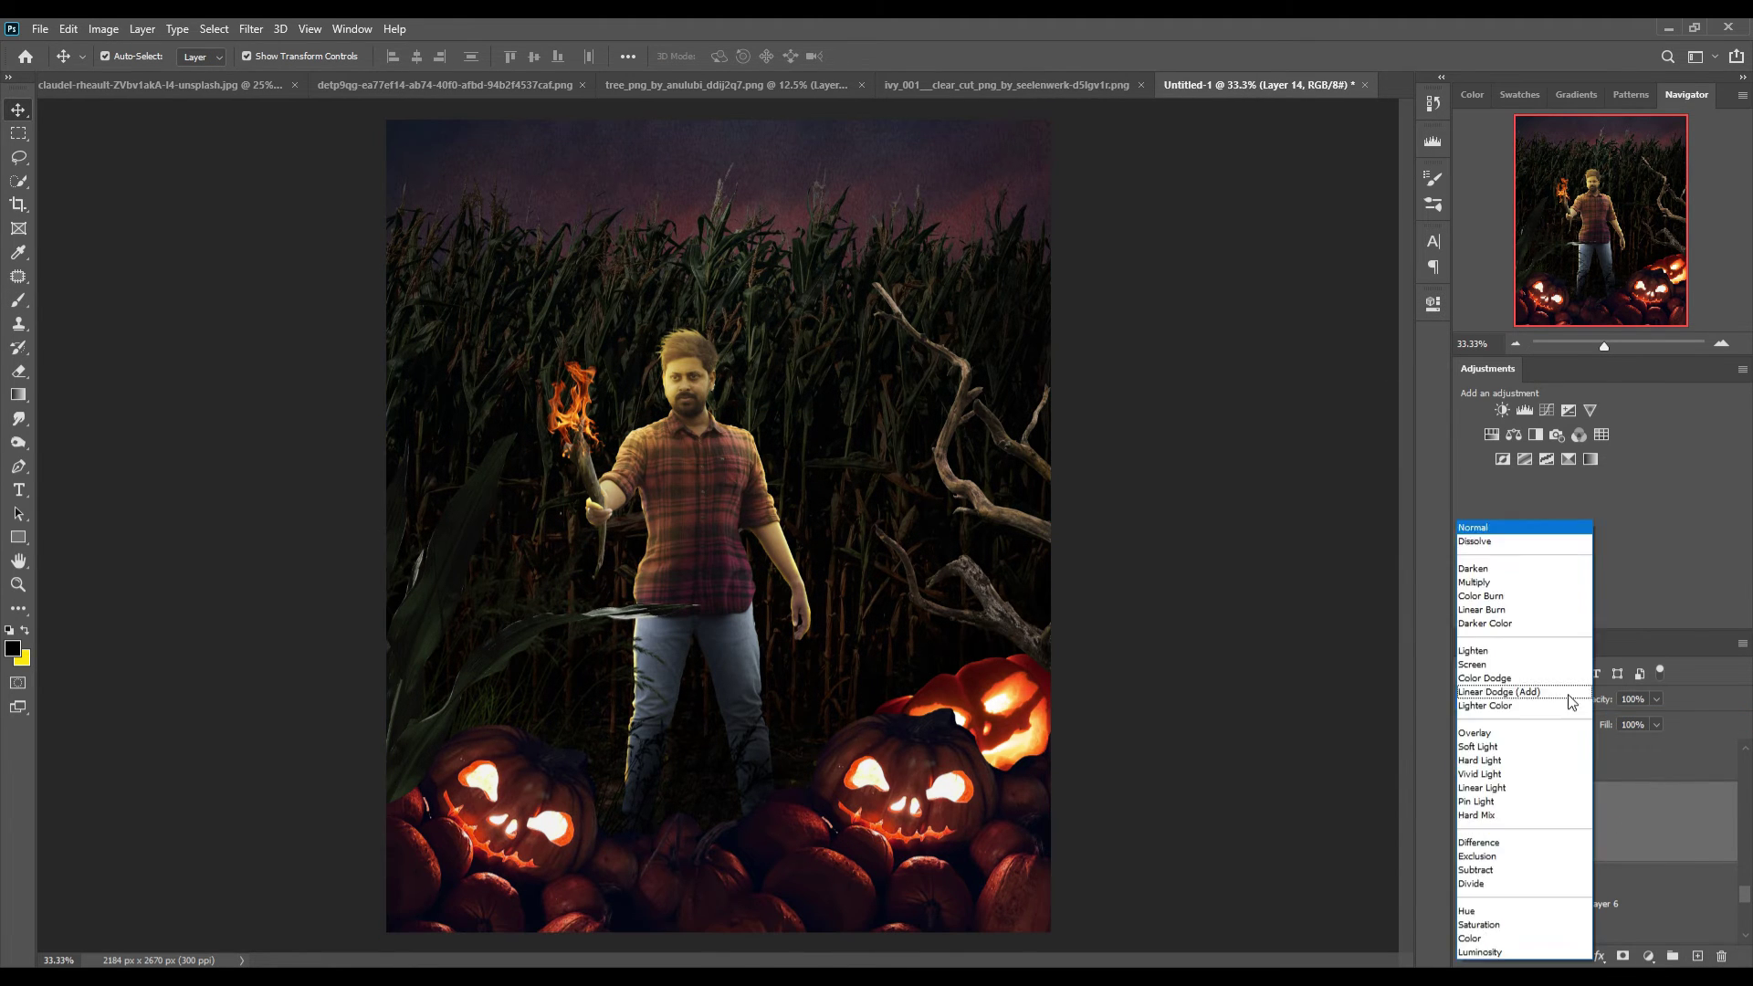
click(1649, 956)
click(1671, 584)
drag(991, 758, 1007, 742)
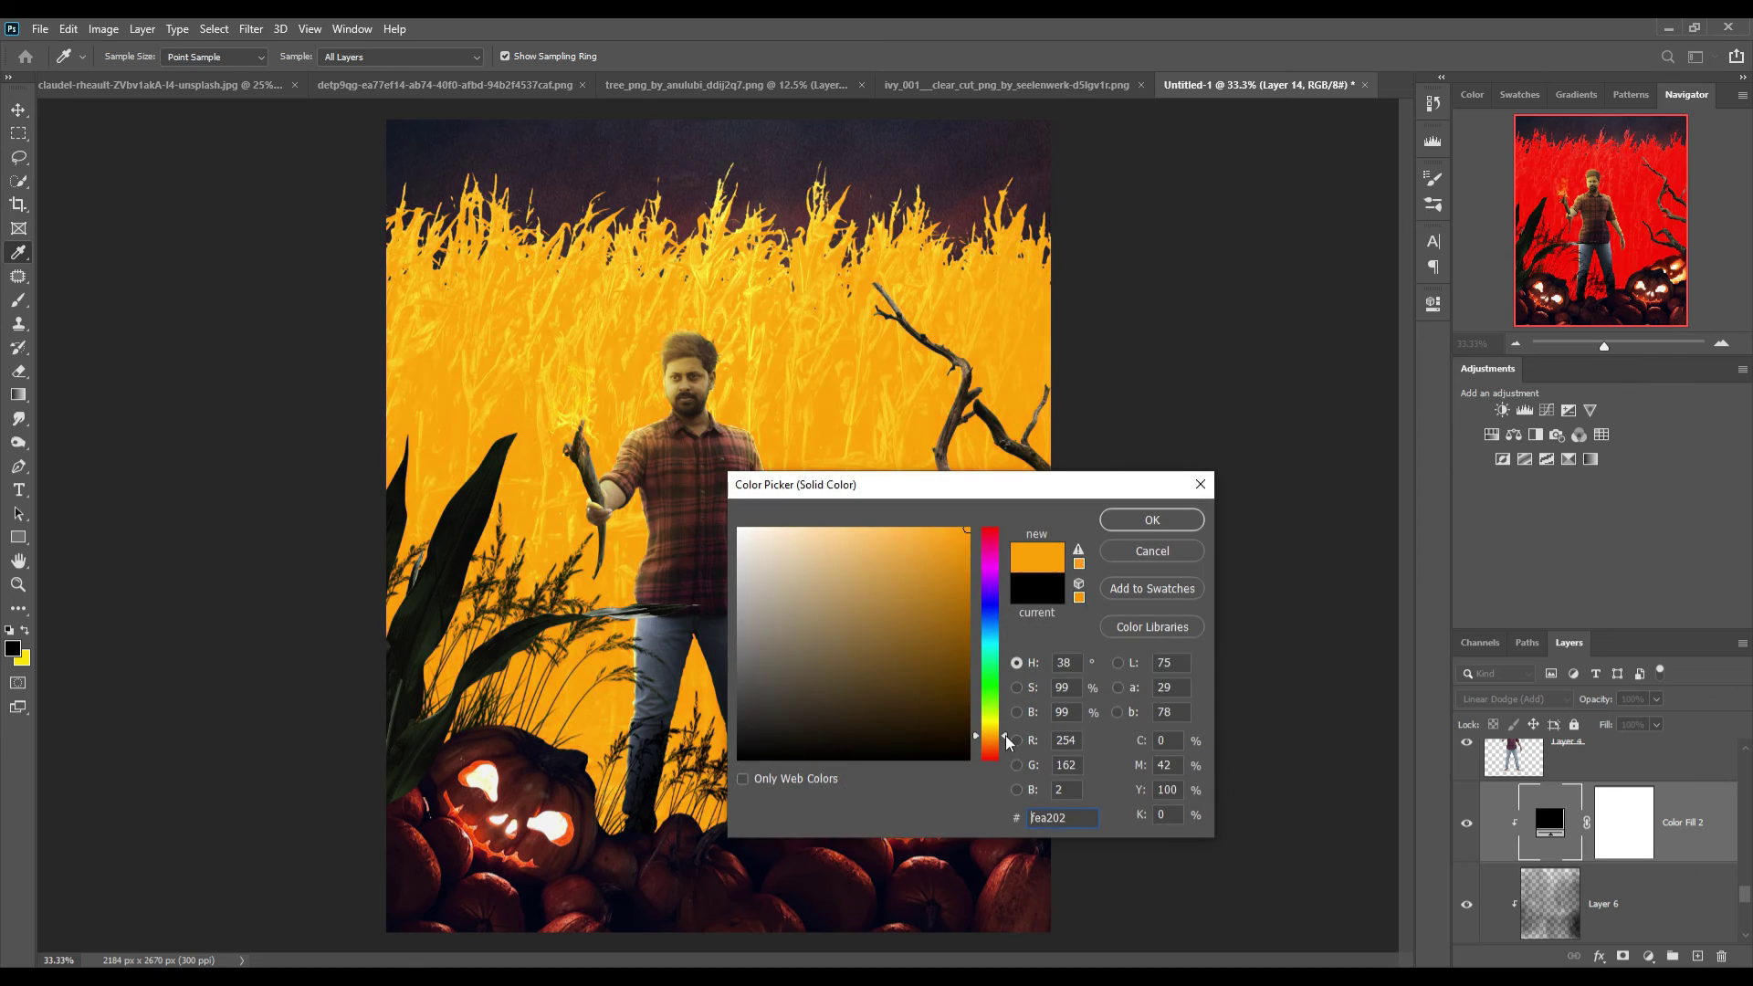
click(1152, 519)
double_click(1698, 845)
drag(1132, 733, 1151, 732)
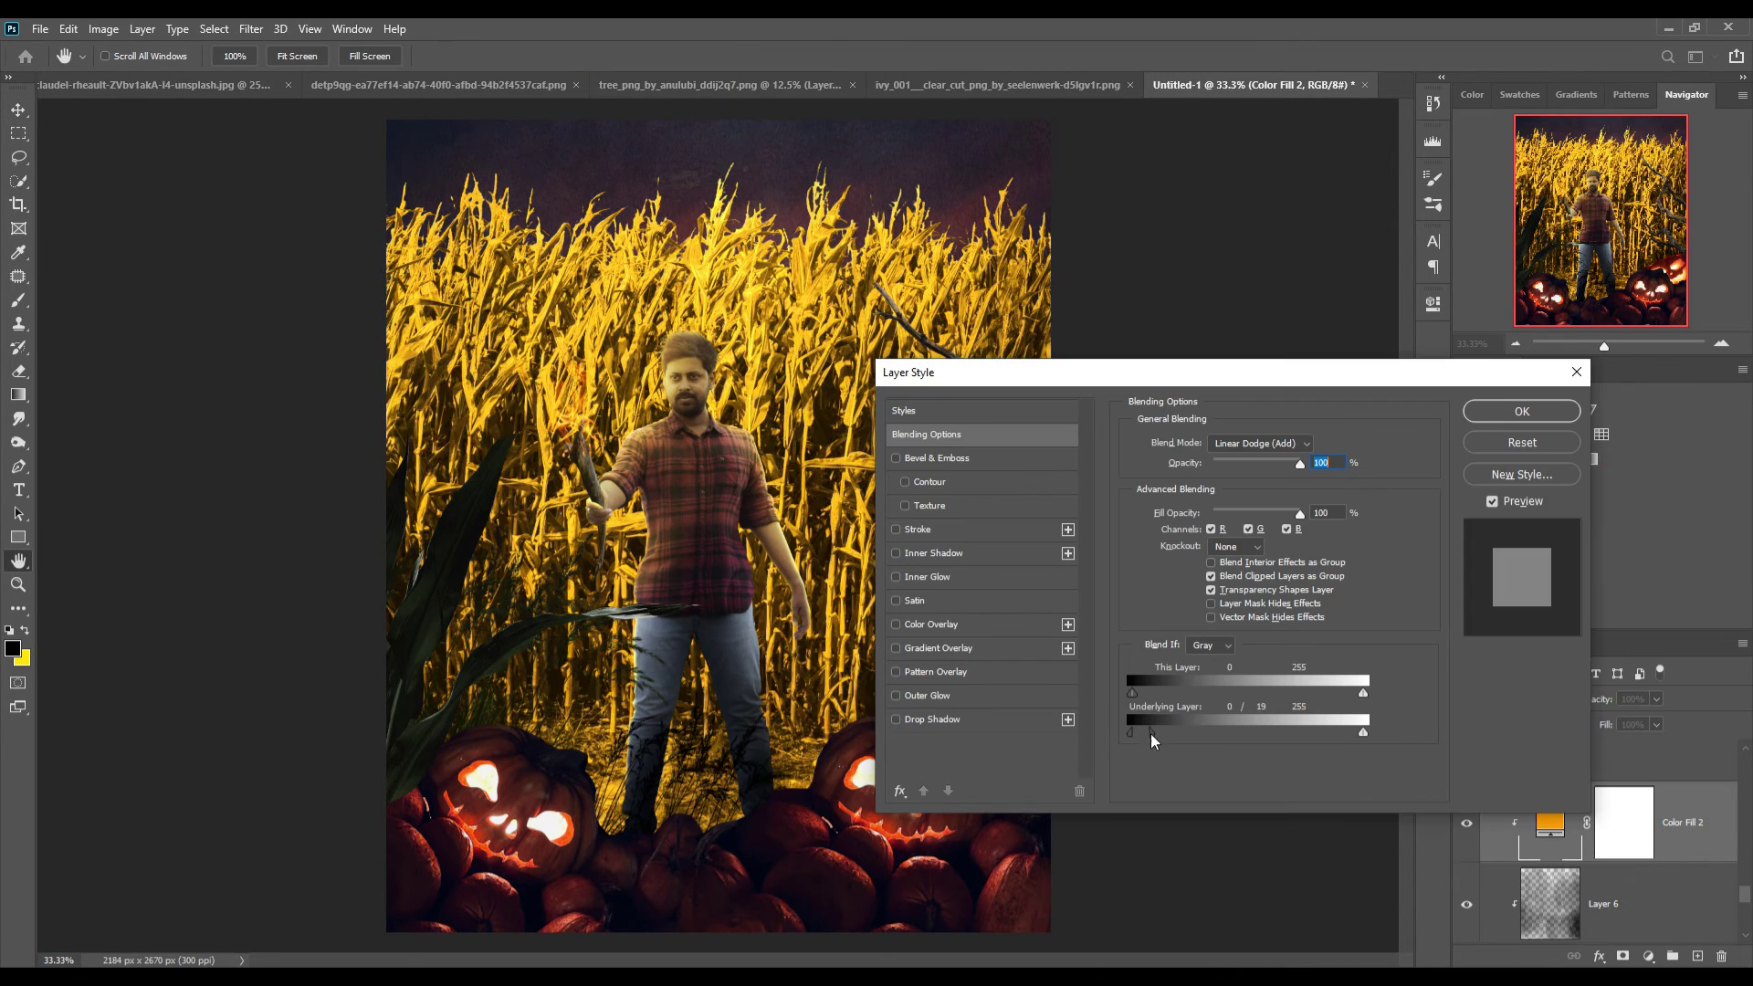
click(1522, 411)
Invert the fill's mask and paint a soft orange glow around the man with a 1400 brush
key(ctrl+i)
key(b)
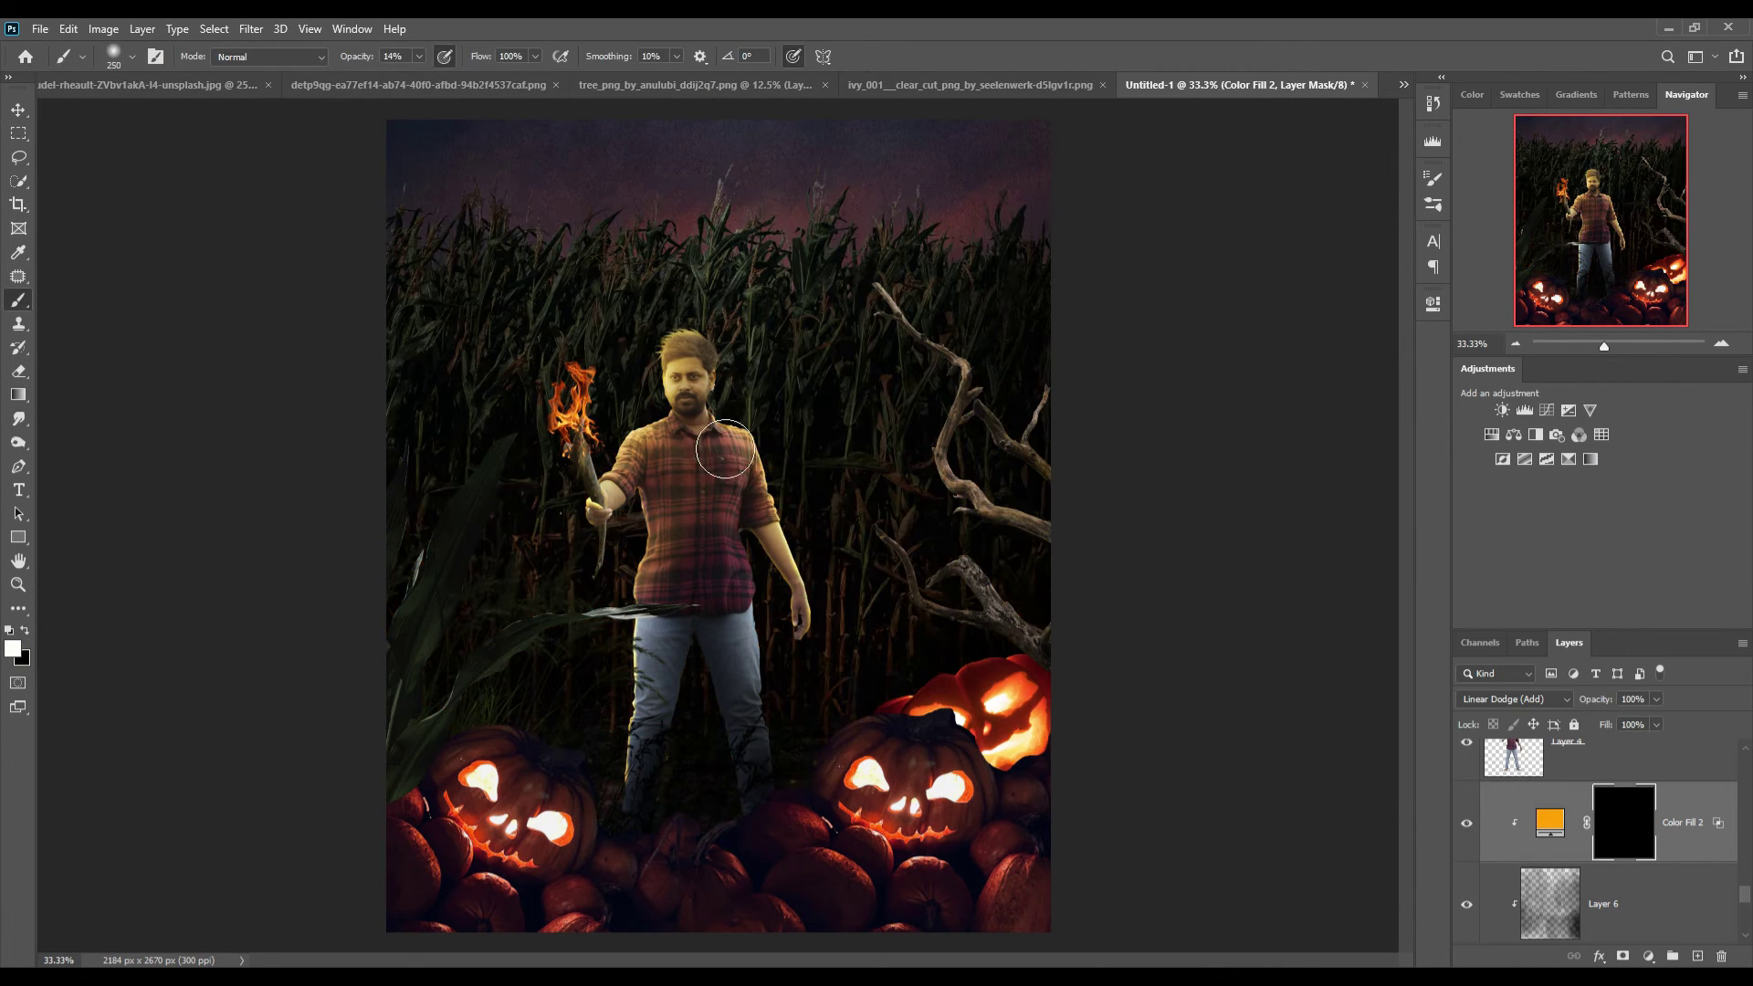
key(bracketright)
key(bracketright)
key(bracketright)
drag(841, 607, 782, 587)
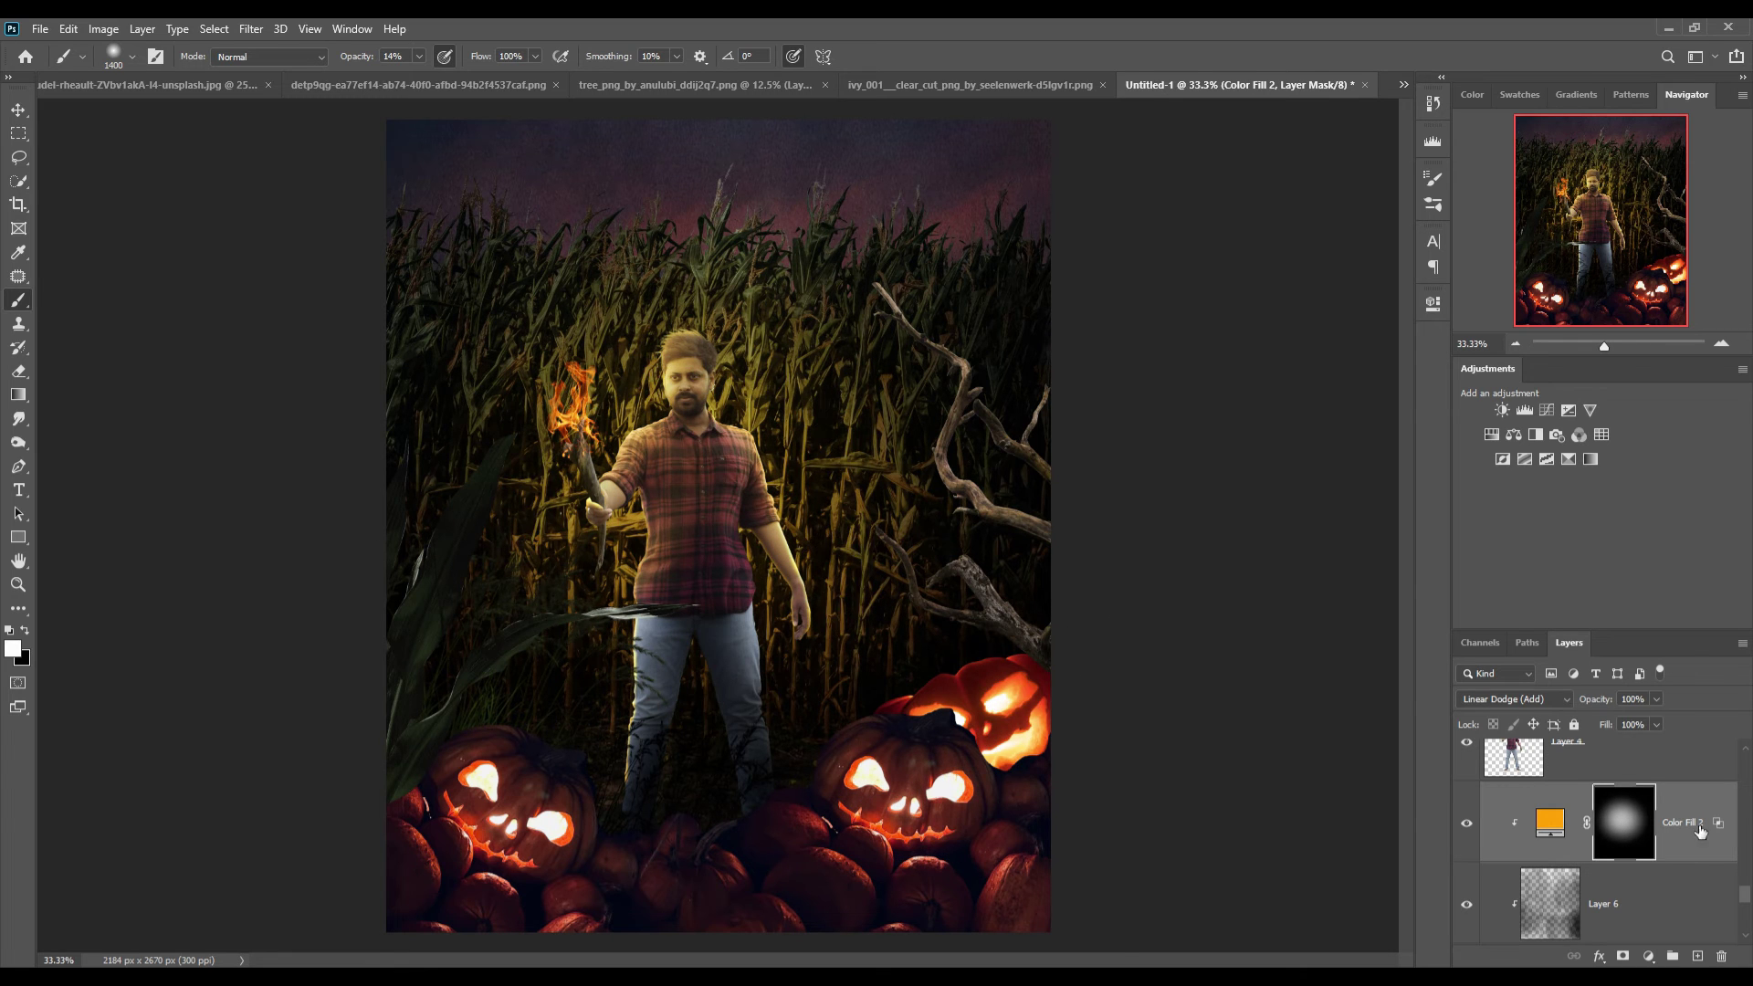
Add new Layer 14 and paint a dark stroke down the figure with a 250 brush
key(alt+bracketleft)
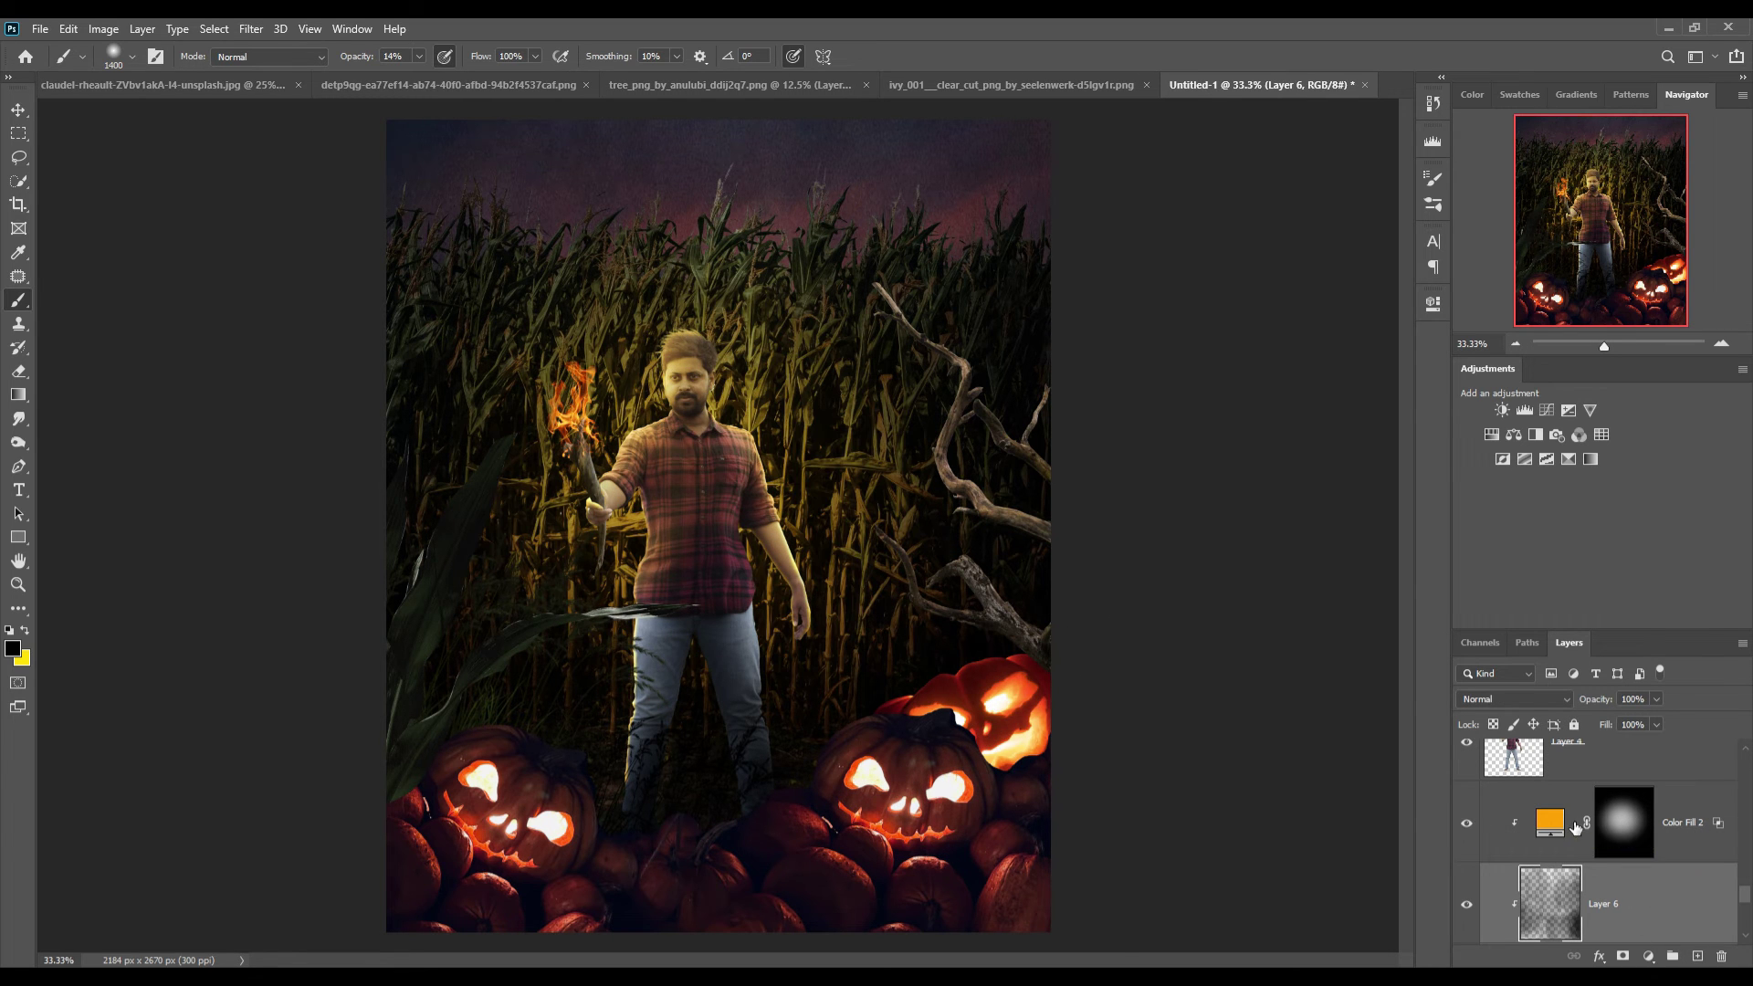
key(ctrl+shift+alt+n)
key(bracketleft)
key(bracketleft)
key(bracketleft)
drag(717, 393, 803, 676)
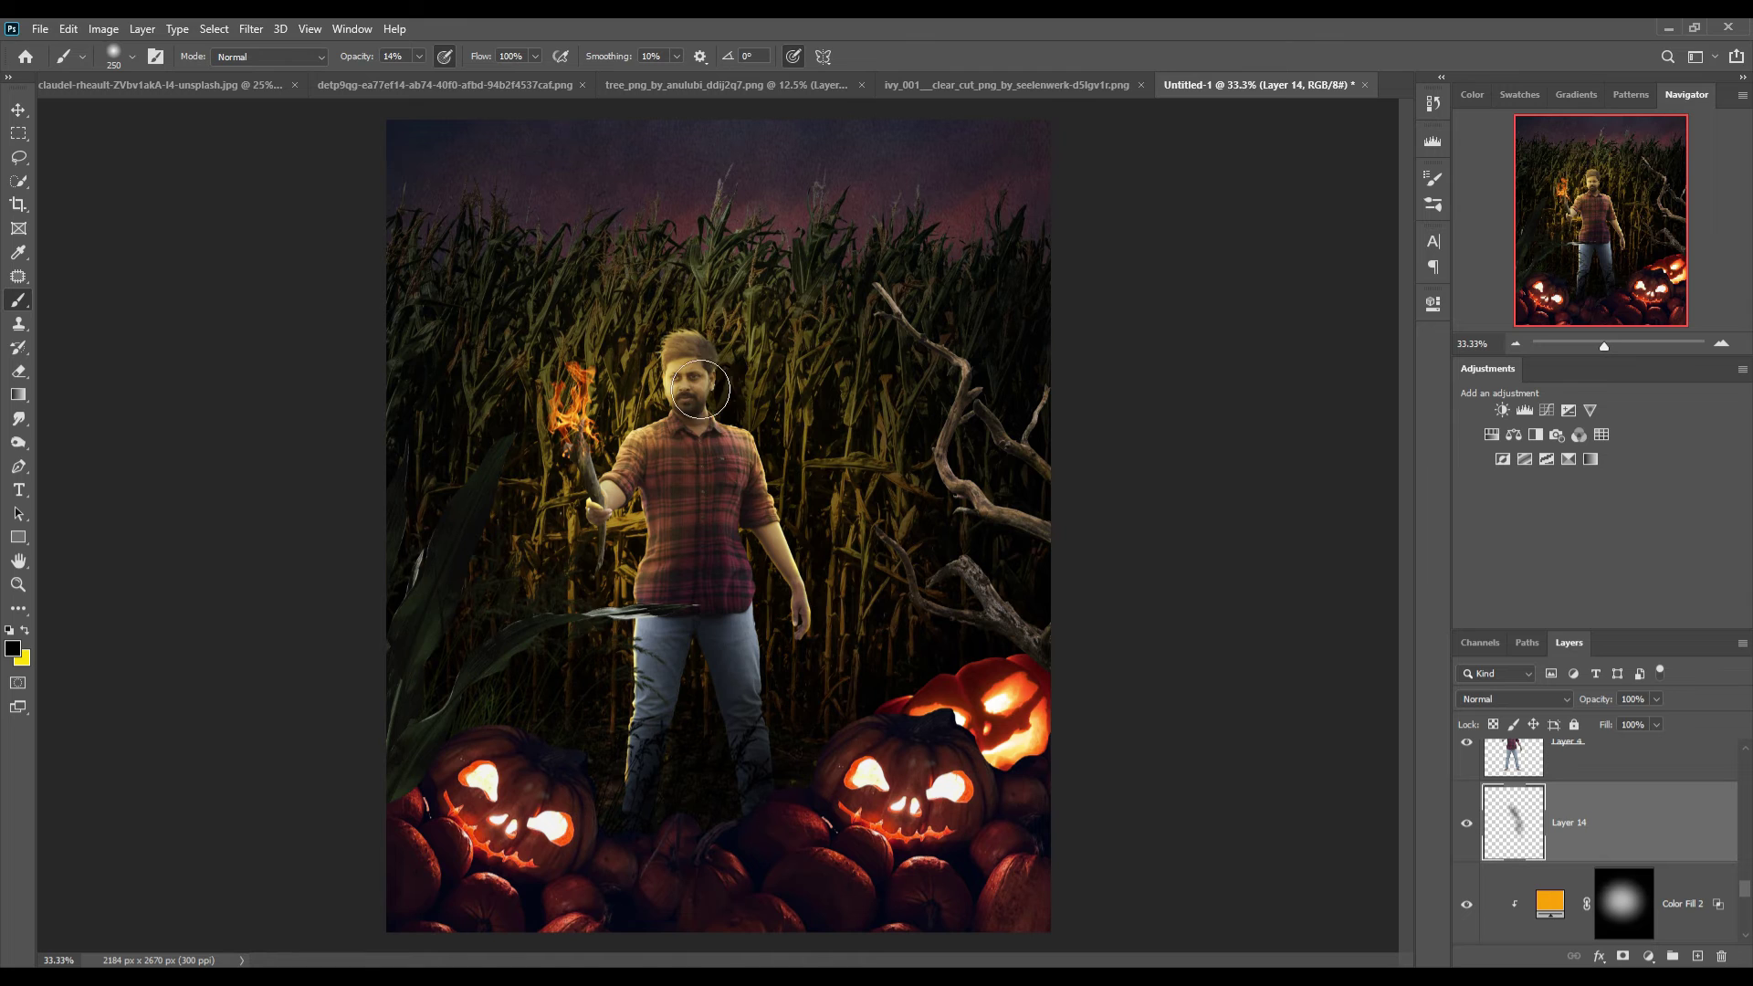
Extend the dark shading, then add a masked yellow Solid Color fill glowing around the torch
drag(700, 390, 822, 666)
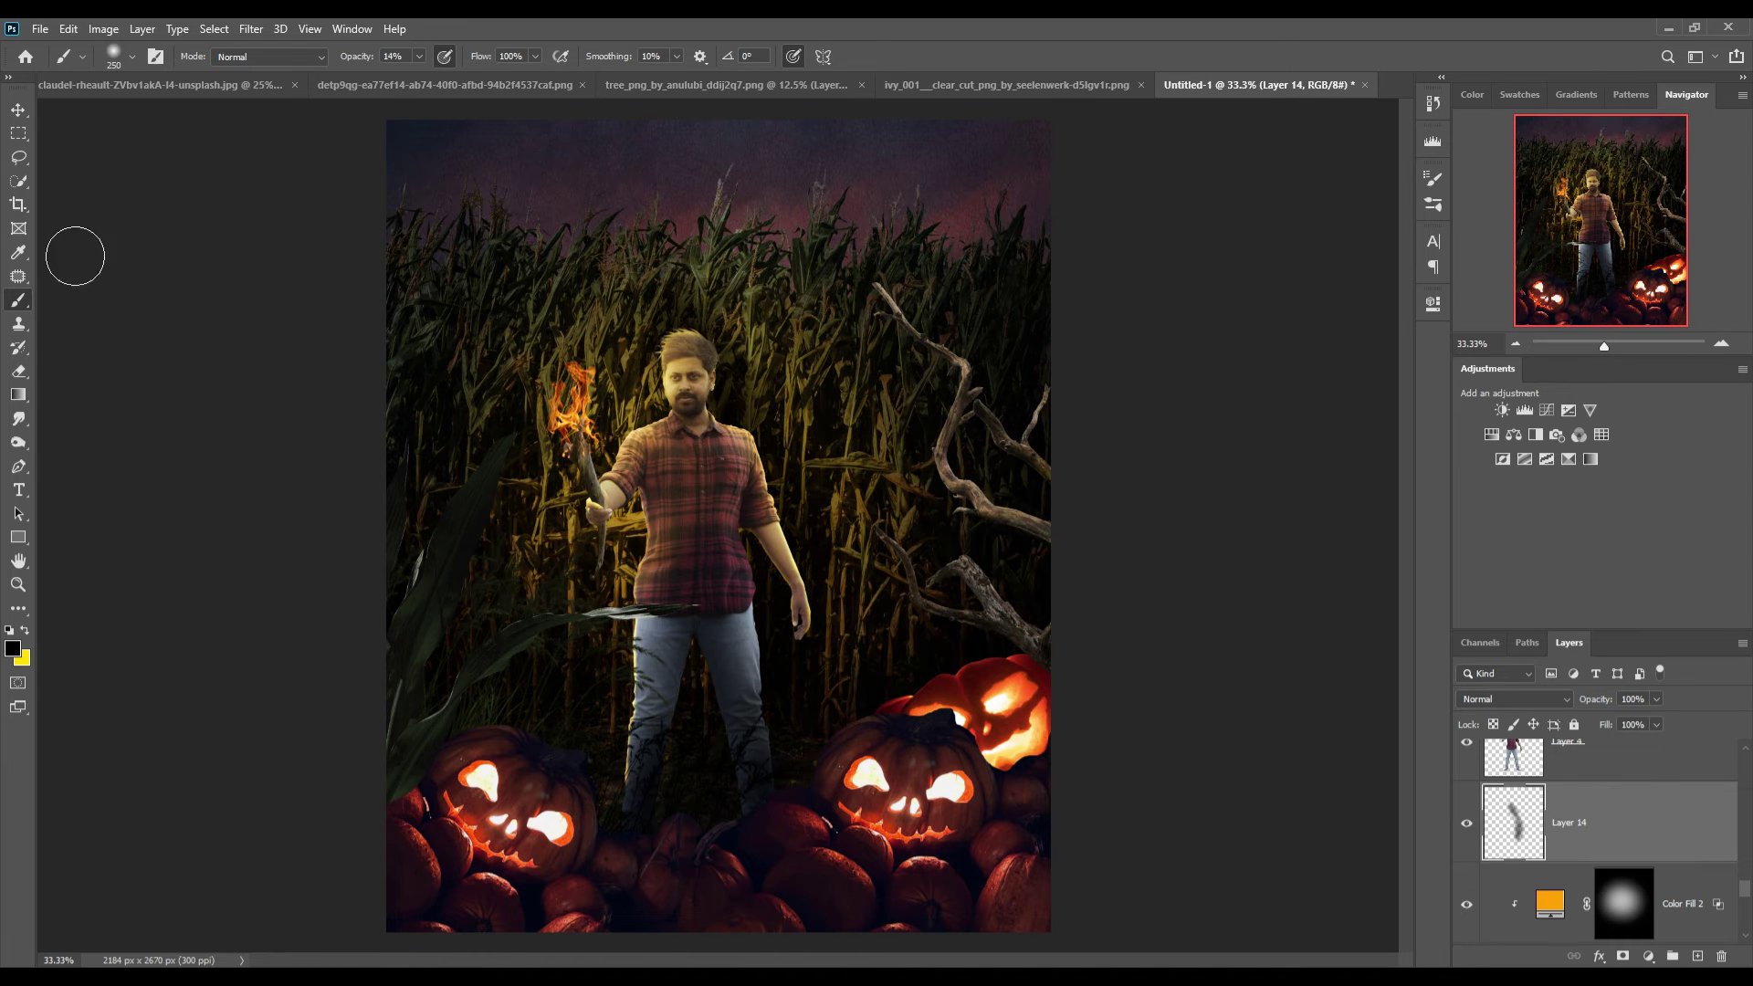
click(1649, 956)
click(1548, 639)
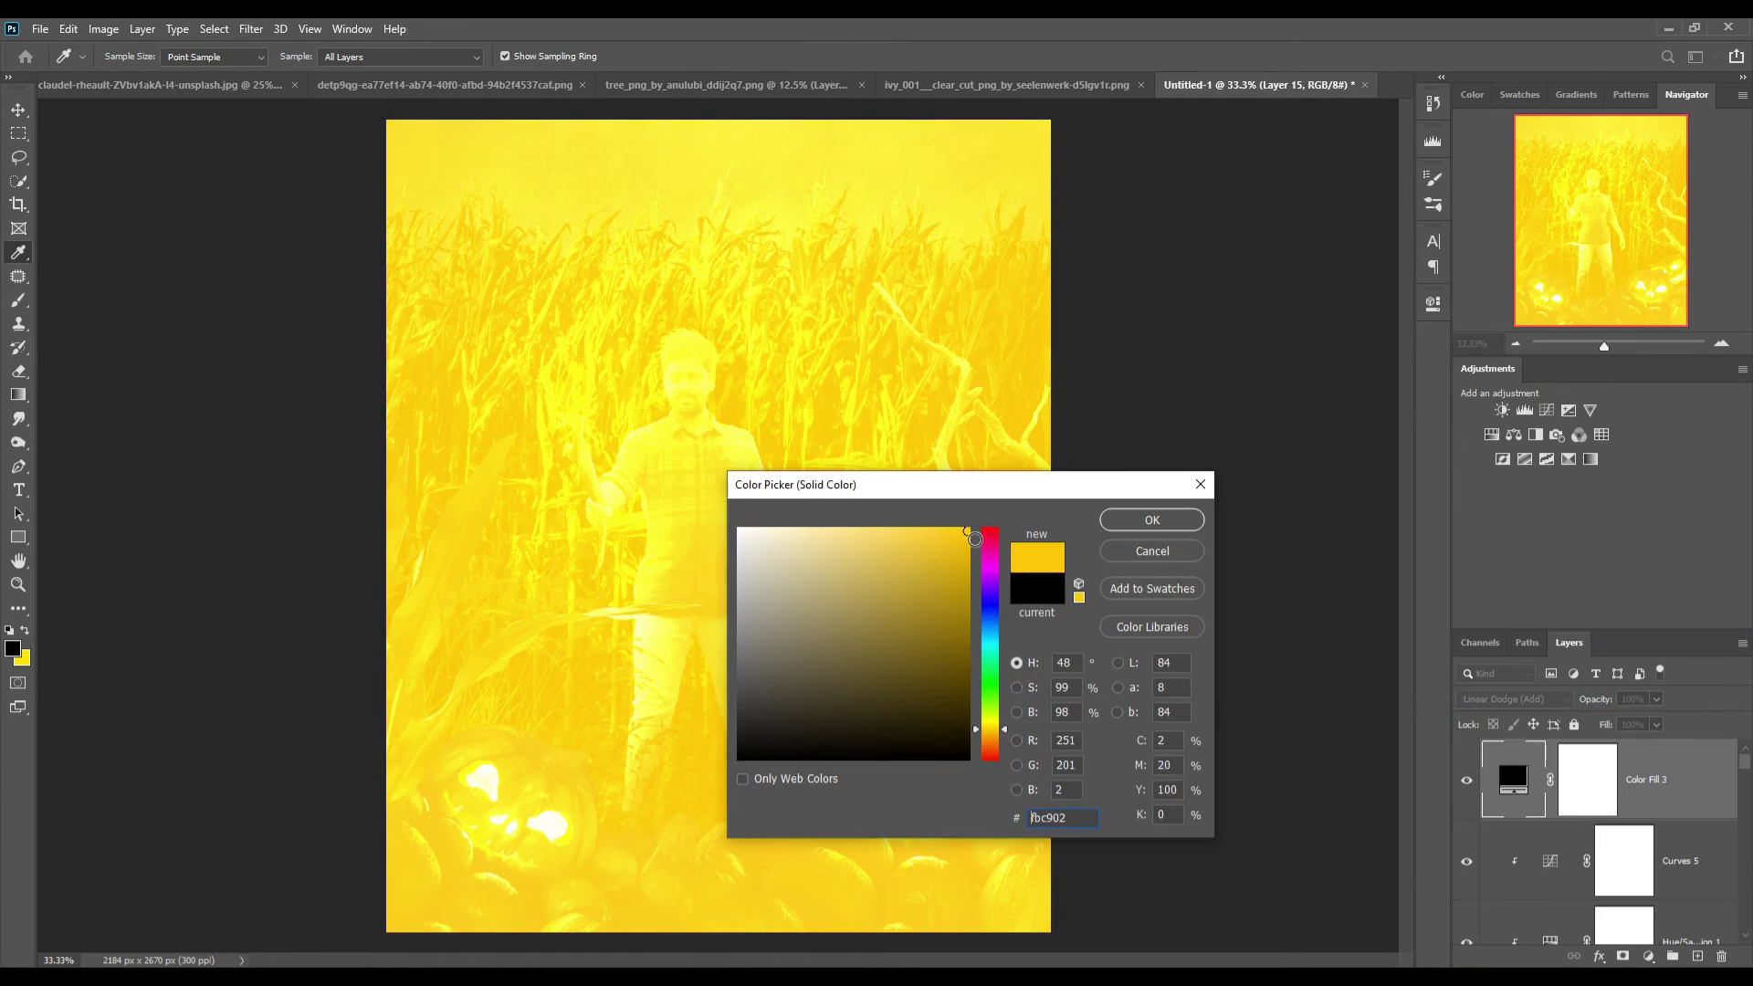
key(Return)
key(ctrl+i)
key(b)
drag(548, 402, 584, 439)
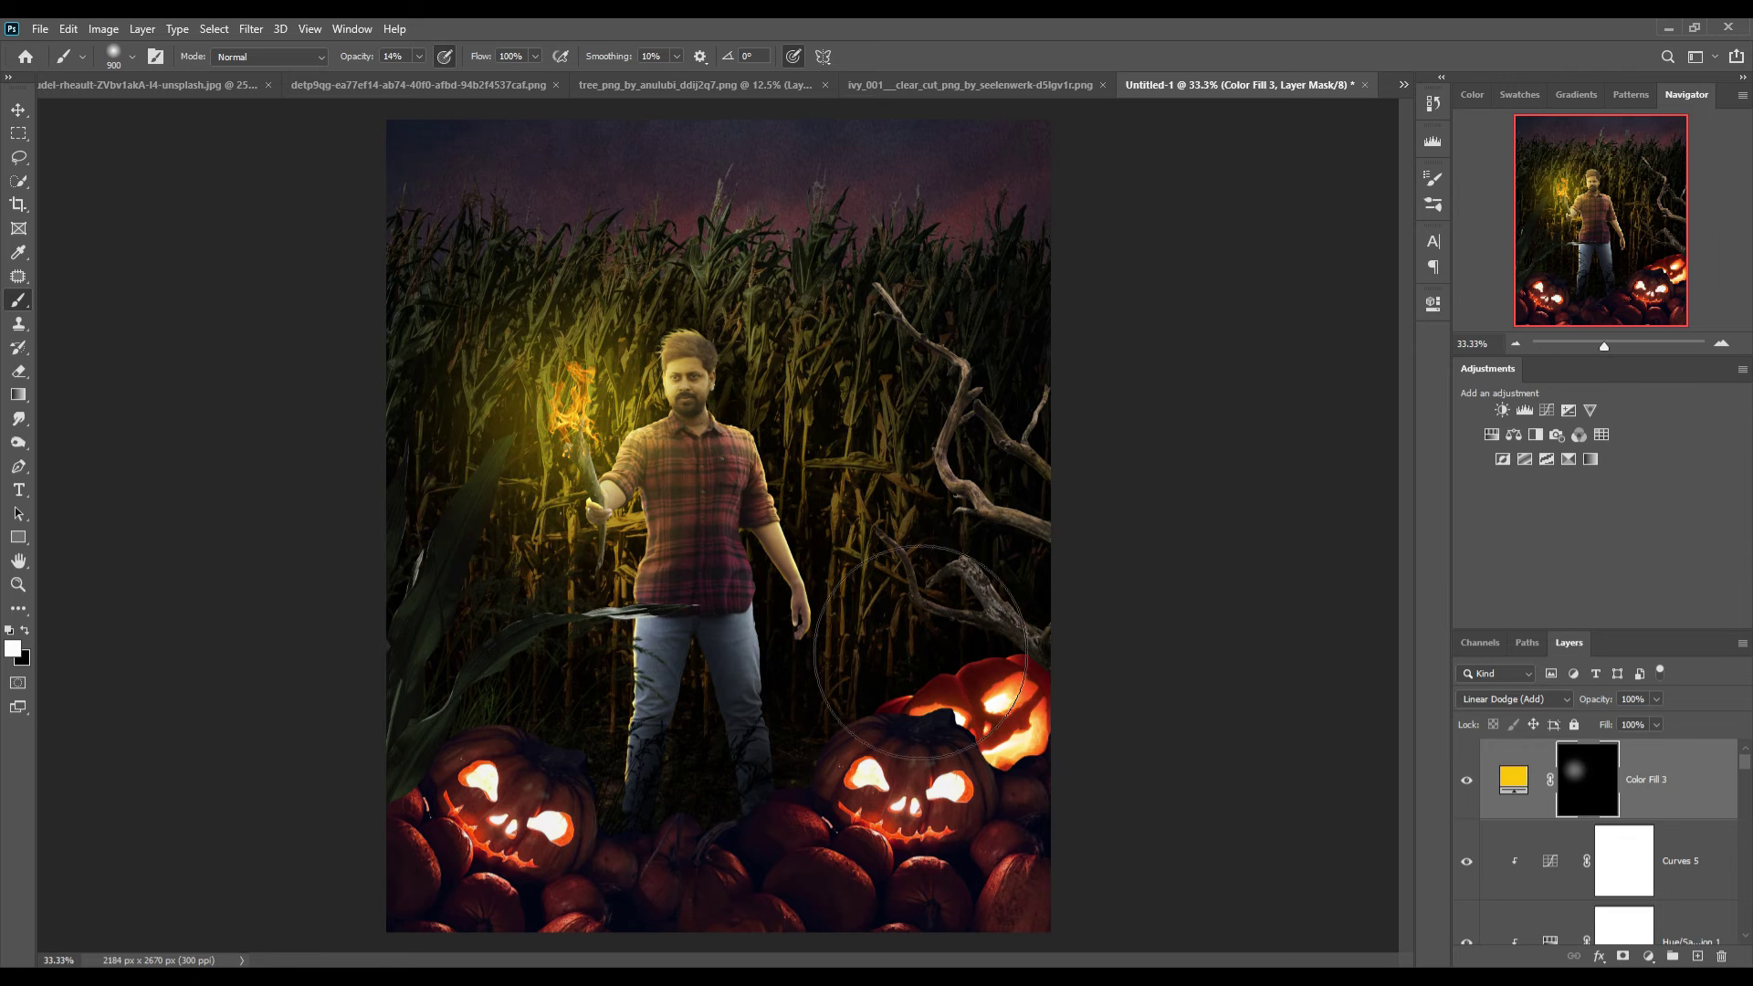
key(v)
Change the Color Fill 1 rim light to a deeper orange
scroll(1623, 785, down, 5)
scroll(1624, 785, down, 3)
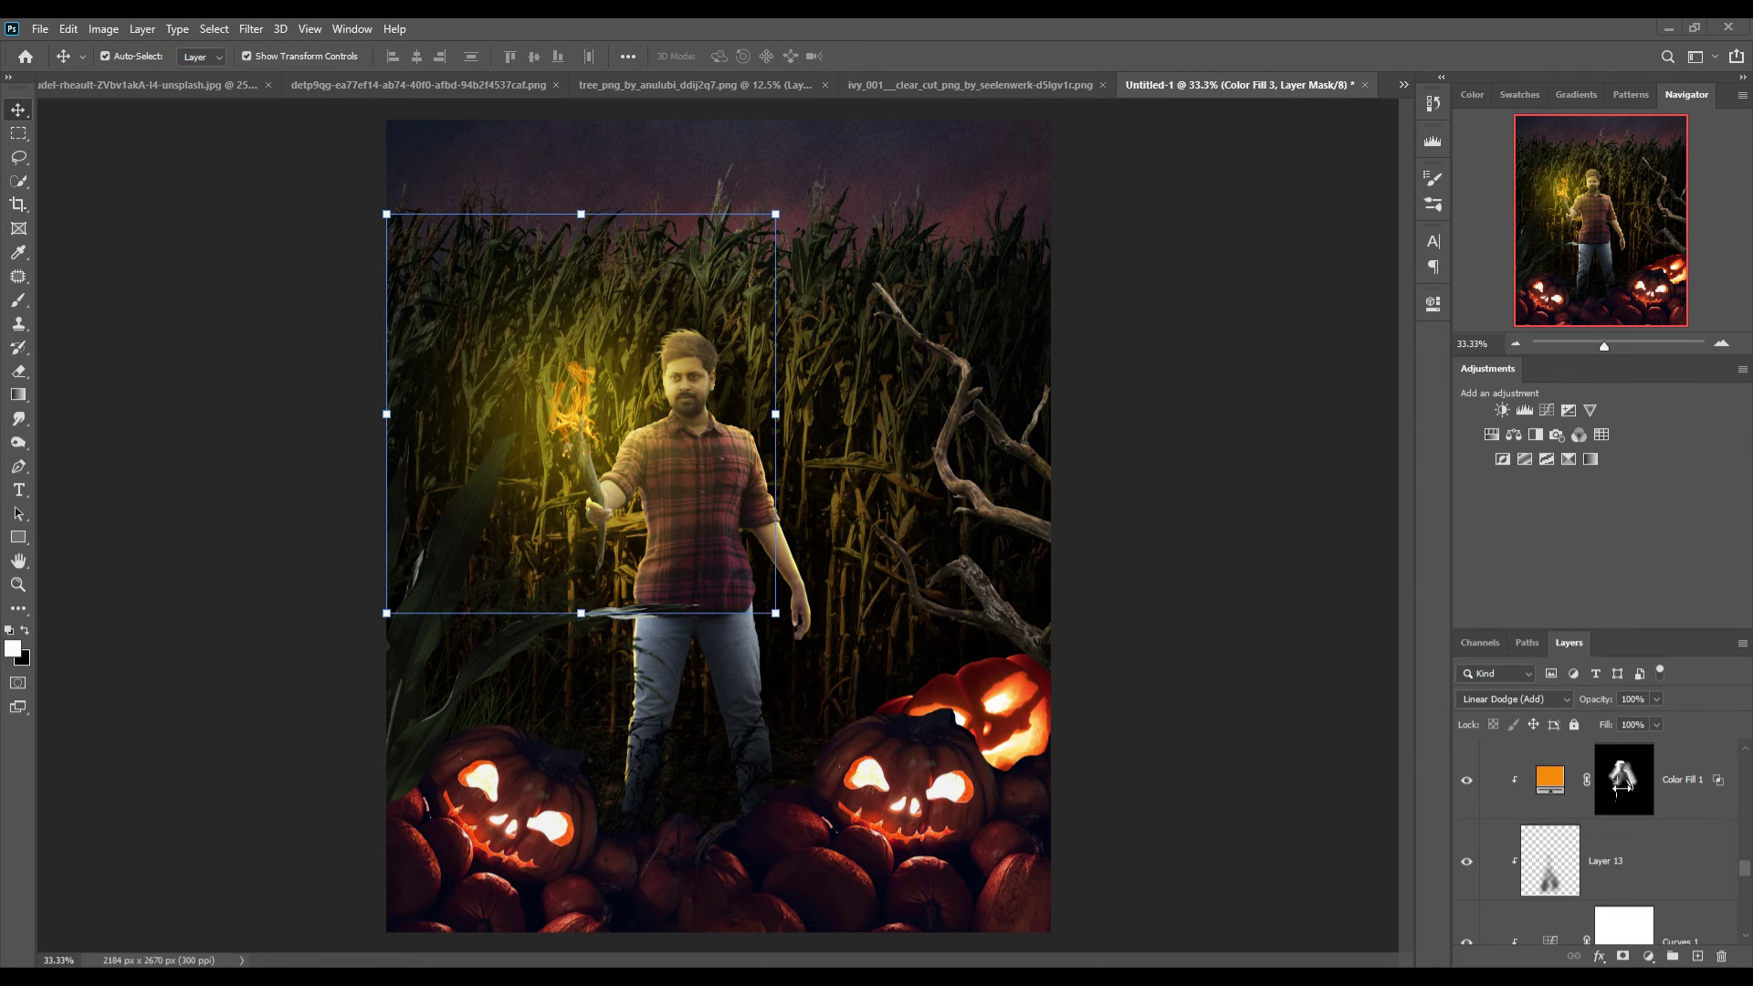
double_click(1550, 779)
click(950, 548)
click(1147, 517)
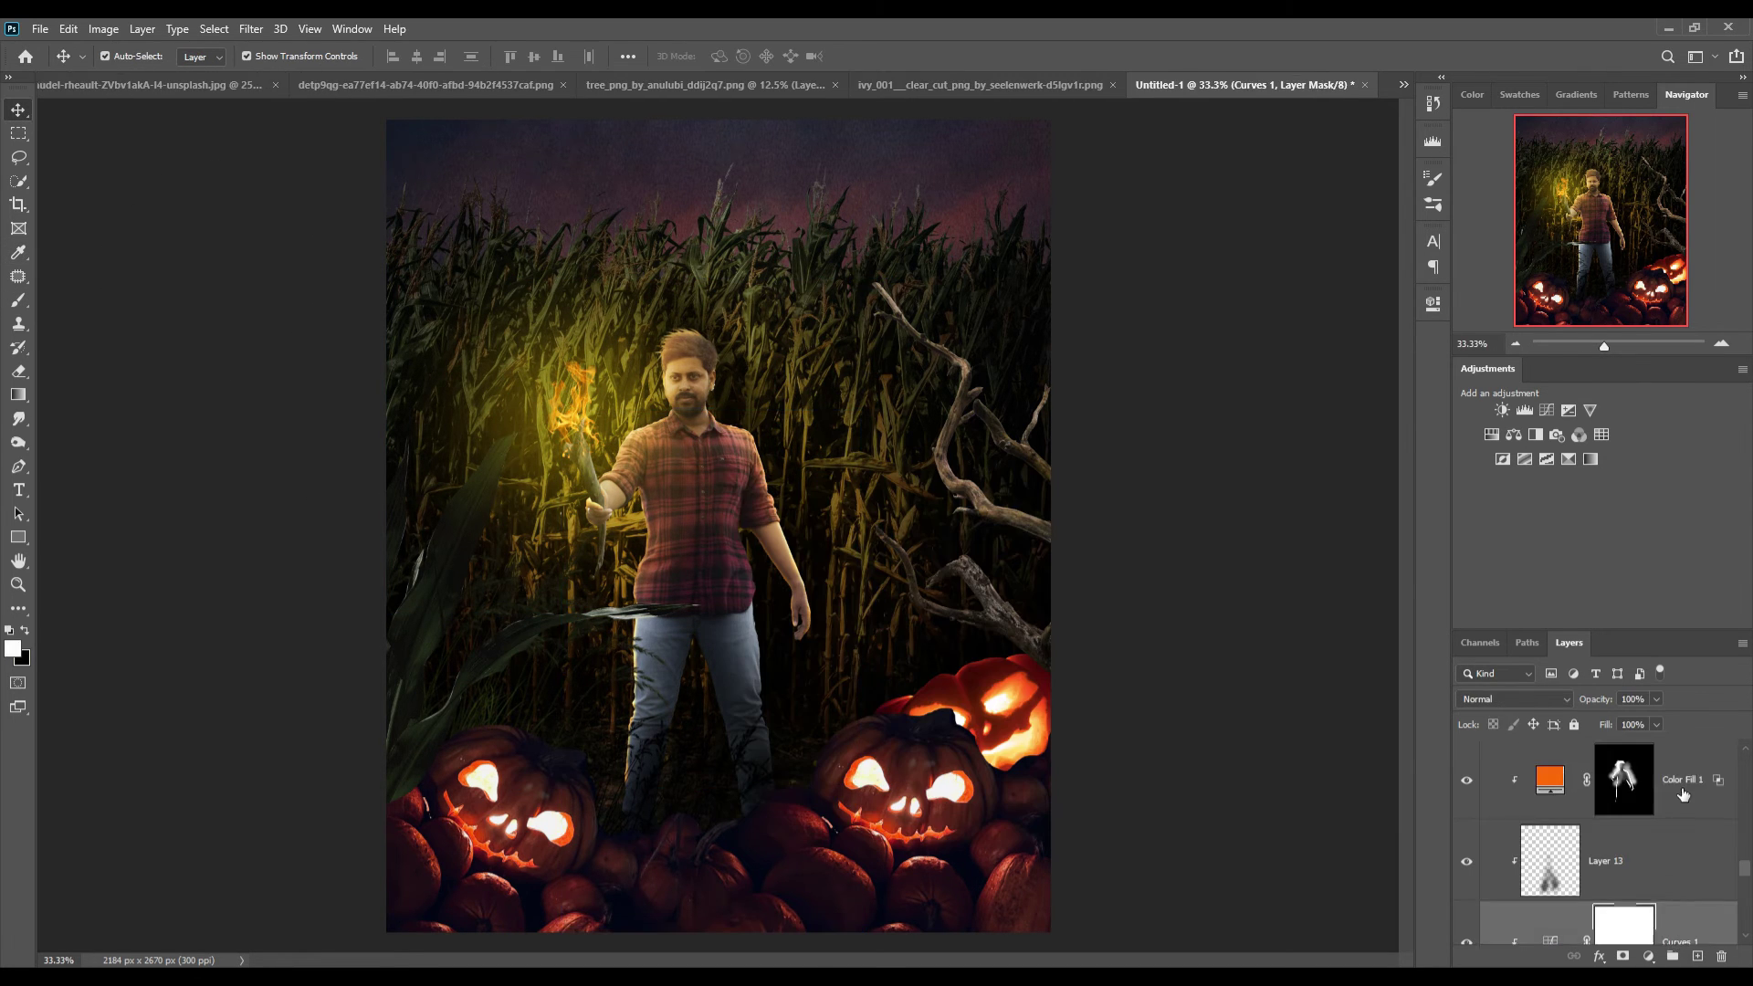
click(1683, 794)
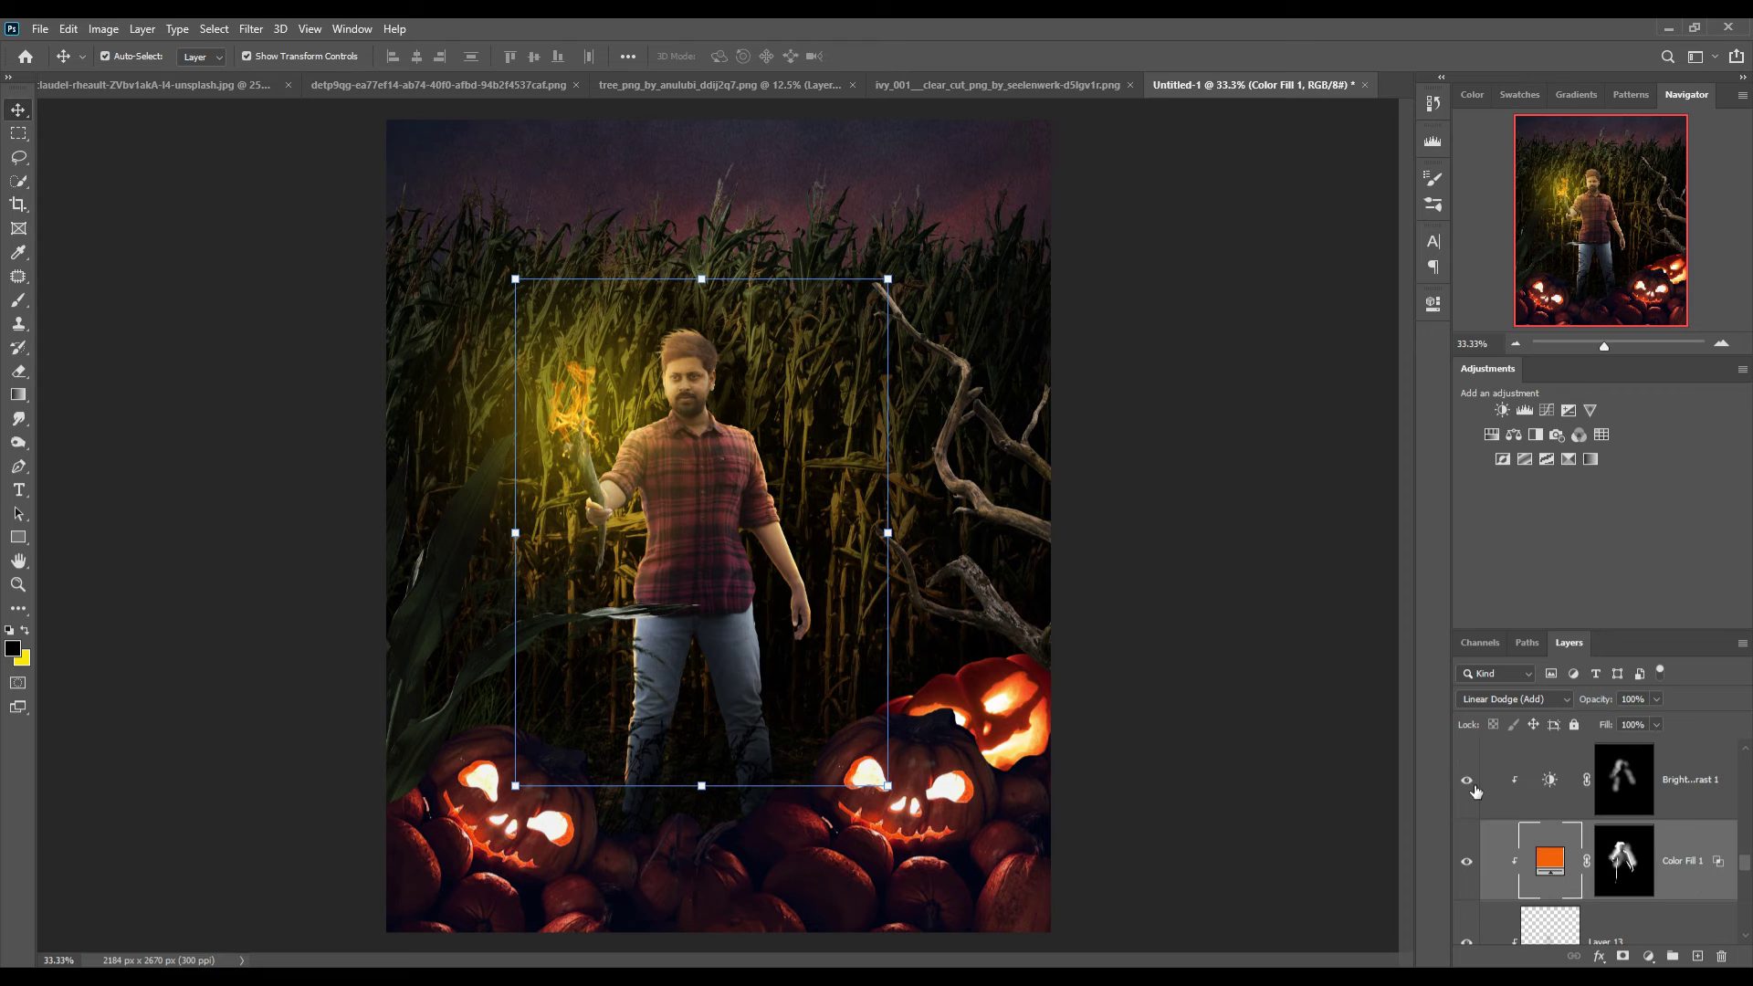
Add a masked Levels layer and paint it at 66% over the hair, face, arm and shirt
click(1649, 956)
click(1708, 630)
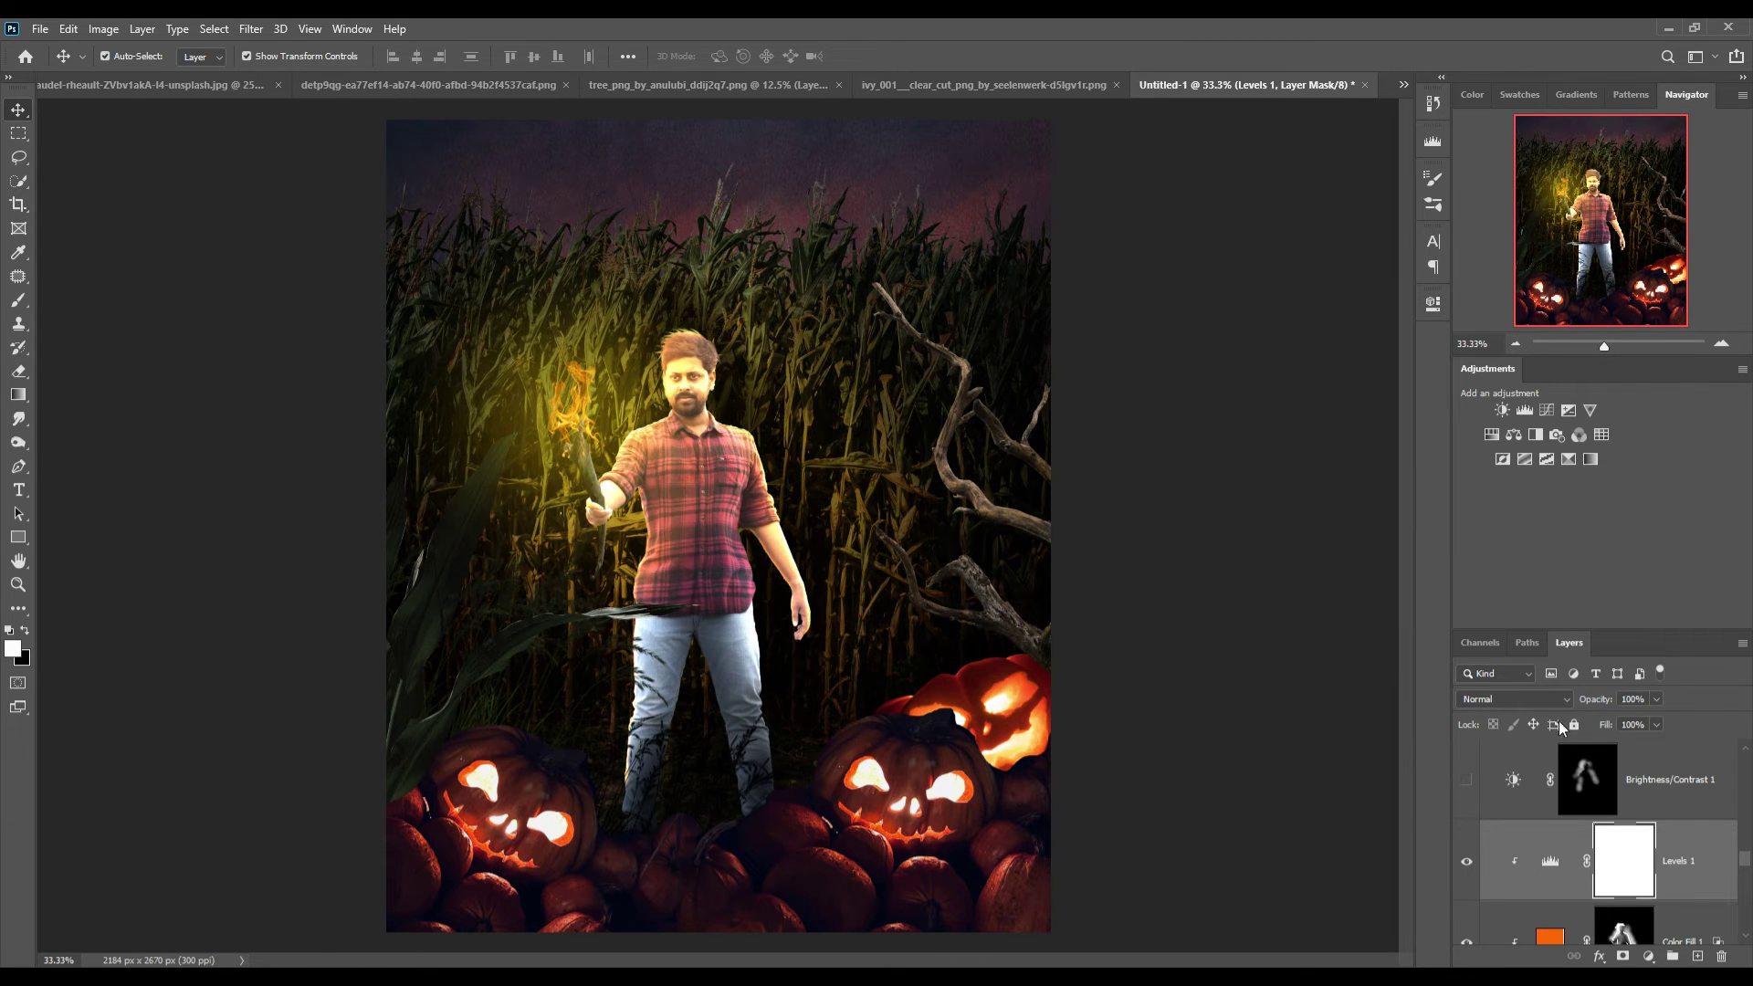
key(ctrl+i)
key(b)
key(ctrl+plus)
key(ctrl+plus)
scroll(718, 525, up, 2)
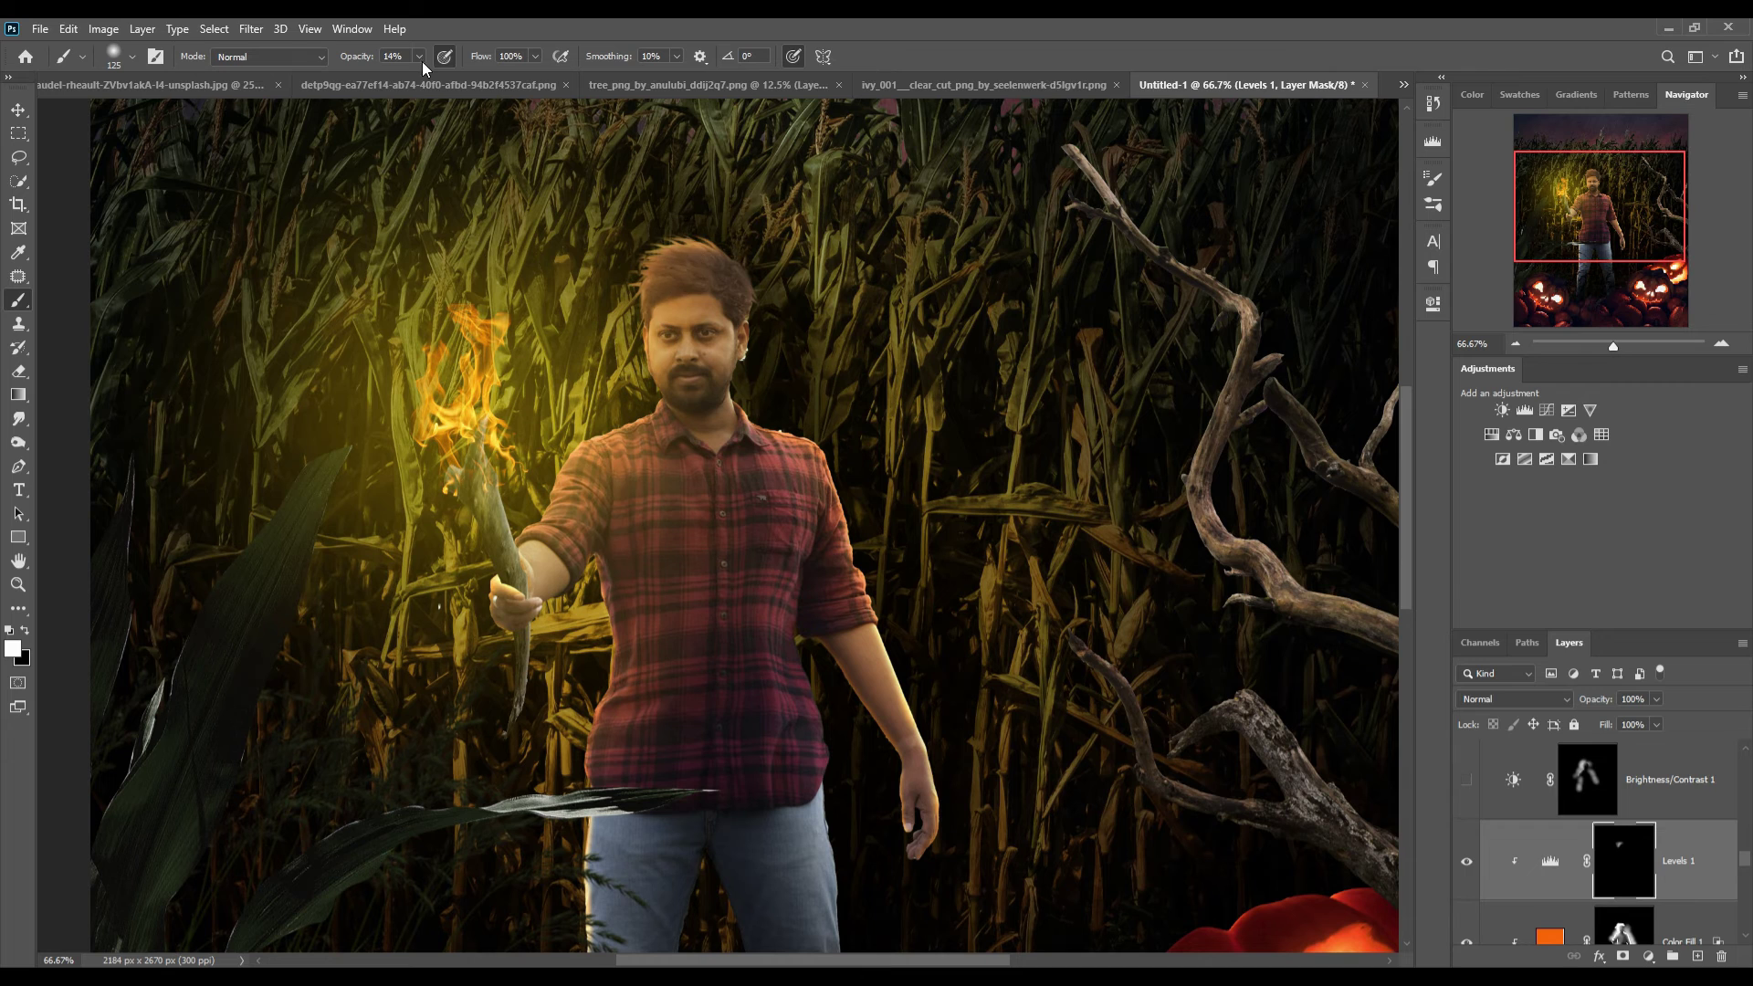
key(6)
key(6)
mouse_move(662, 224)
mouse_down()
mouse_move(621, 393)
mouse_move(530, 566)
mouse_up()
drag(822, 430, 863, 621)
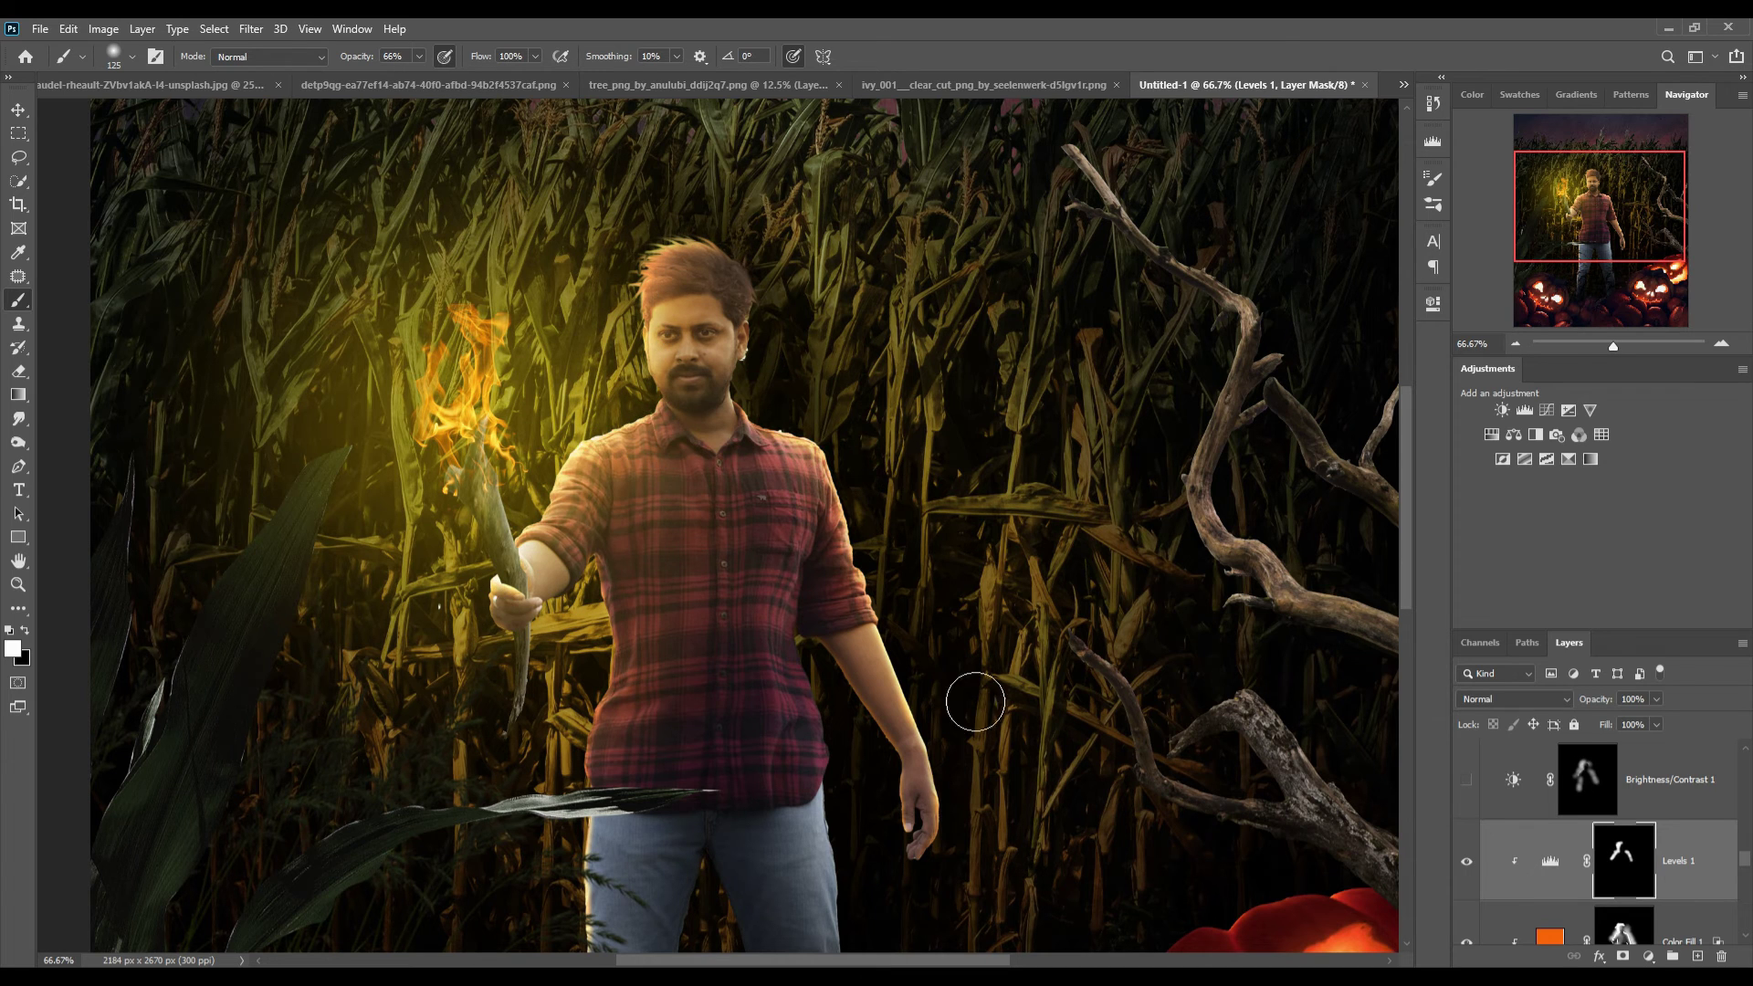
drag(712, 411, 639, 602)
drag(420, 68, 370, 80)
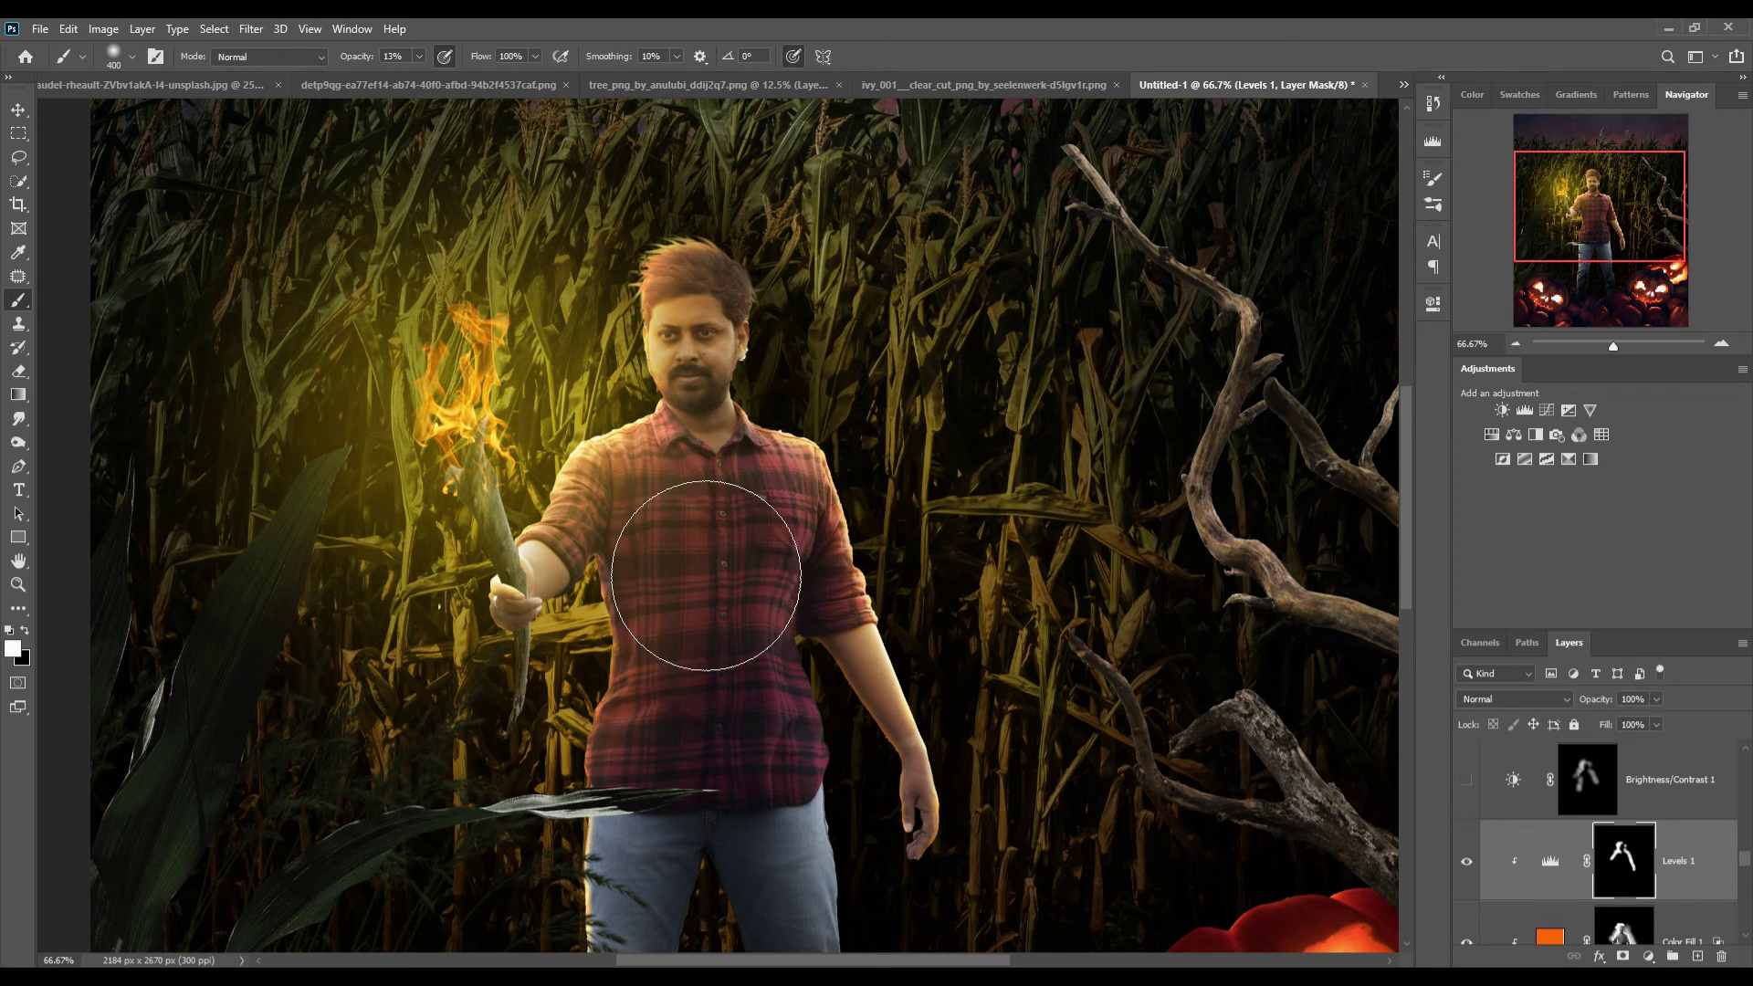
mouse_move(704, 567)
mouse_down()
mouse_move(657, 730)
mouse_move(617, 670)
mouse_up()
key(bracketright)
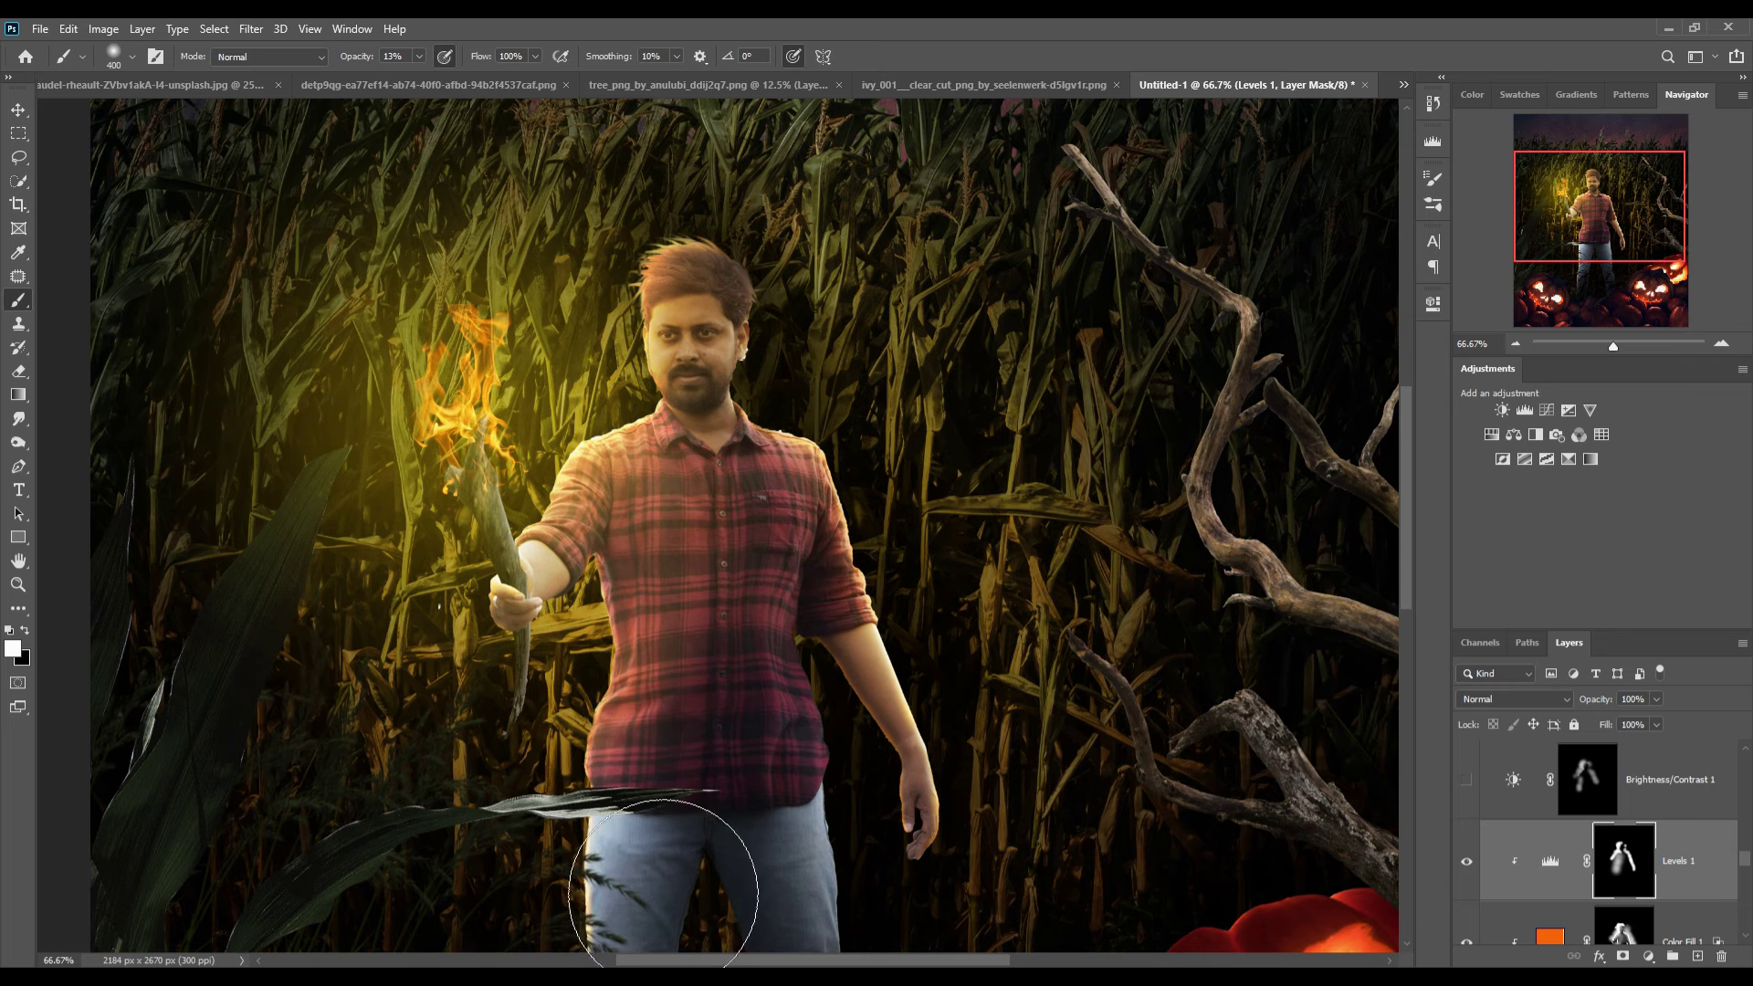
Darken the shirt and jeans on Layer 13, then mask out shading spots on the shirt
key(alt+bracketleft)
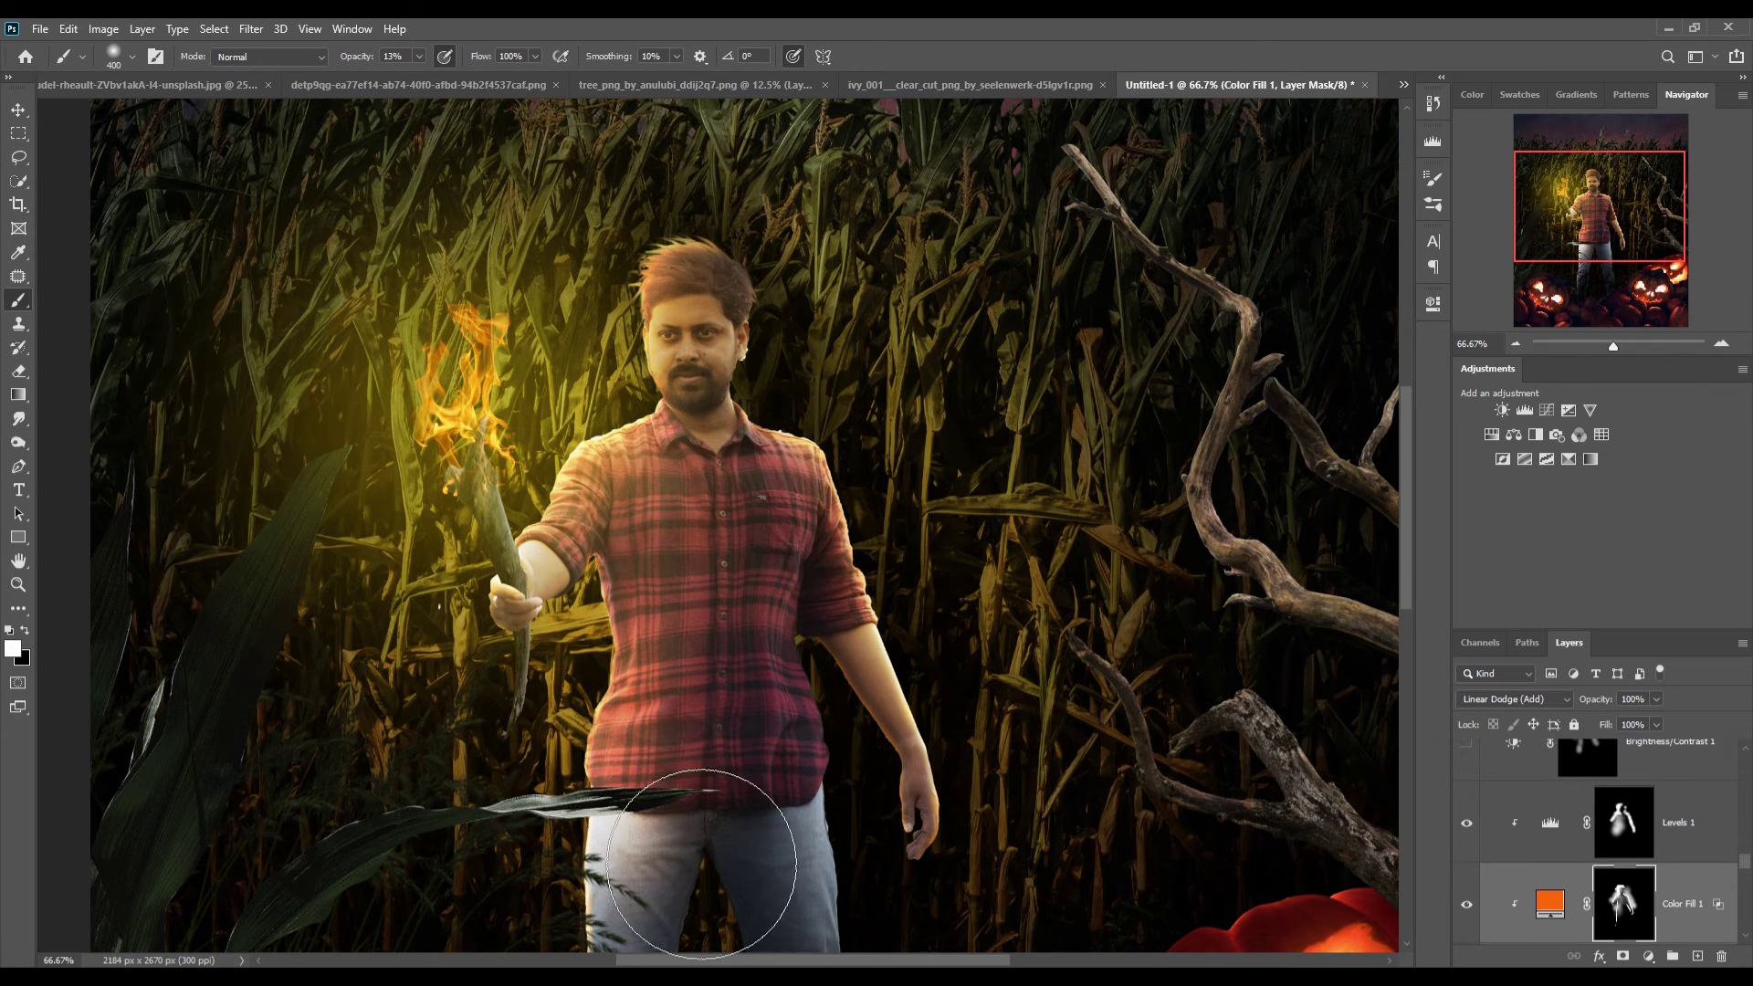
key(v)
scroll(1570, 829, down, 2)
click(1571, 829)
key(b)
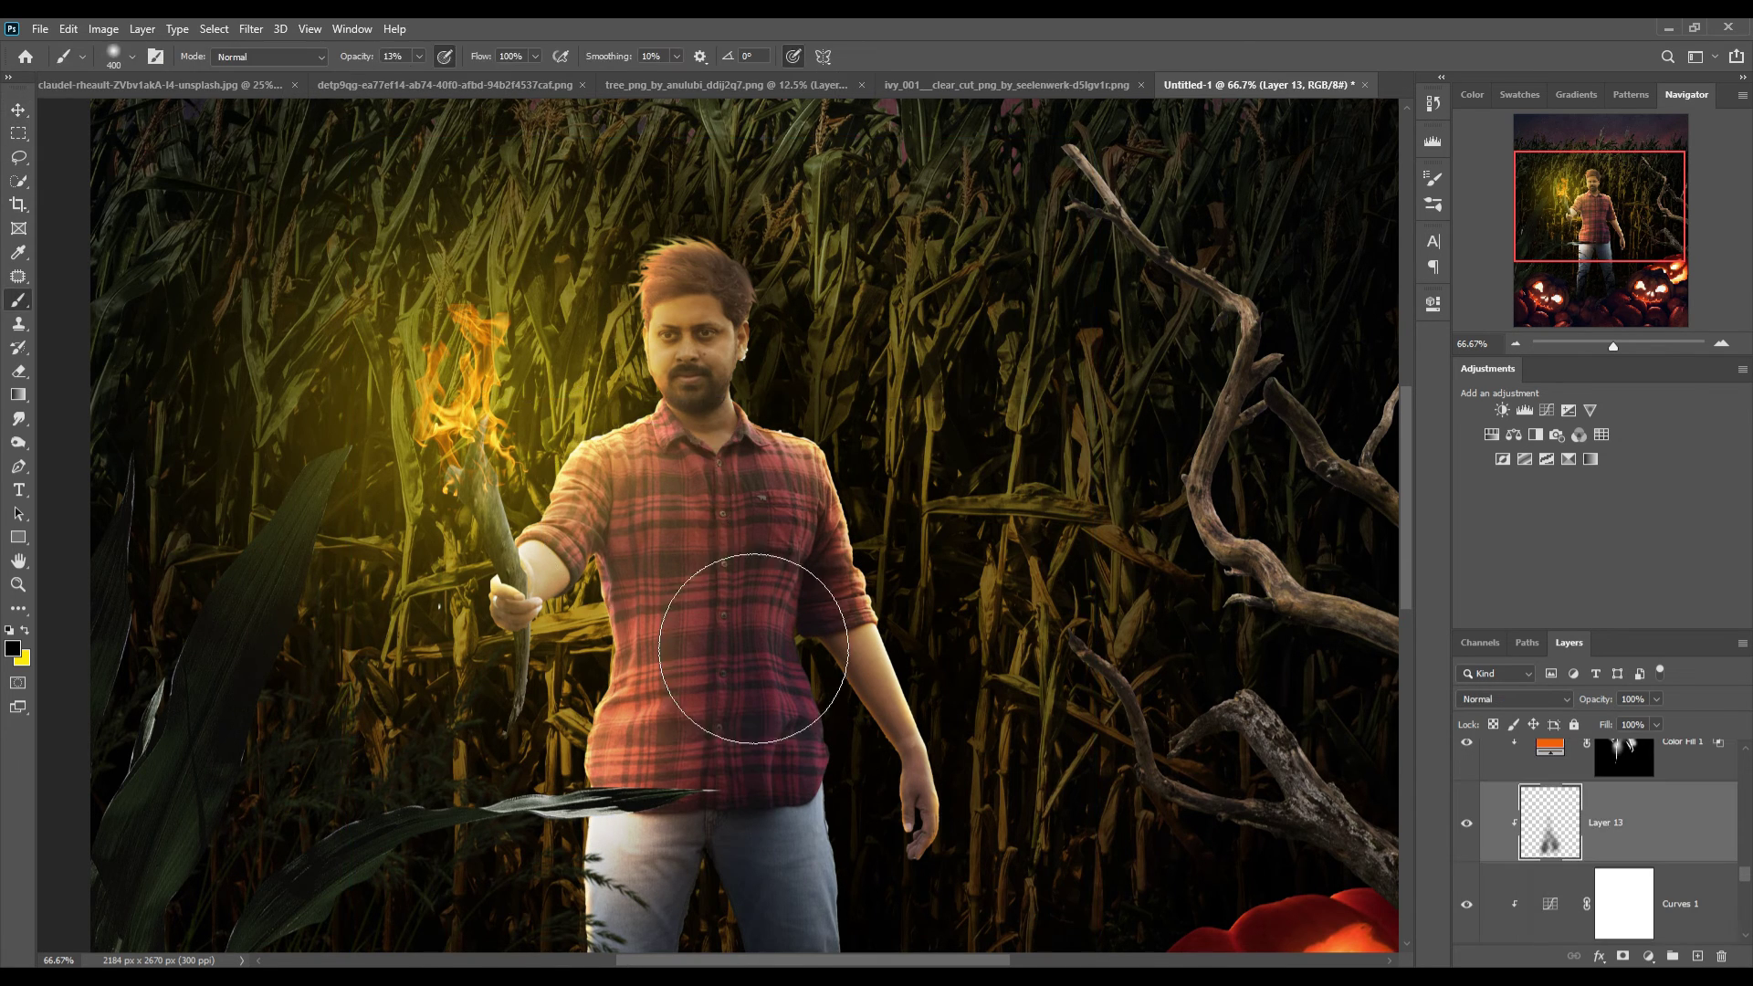
mouse_move(669, 524)
mouse_down()
mouse_move(801, 567)
mouse_move(779, 864)
mouse_up()
click(1623, 957)
mouse_move(696, 545)
mouse_down()
mouse_move(810, 560)
mouse_move(700, 724)
mouse_up()
key(v)
key(ctrl+minus)
key(ctrl+minus)
Add an orange Linear Dodge colour fill with an inverted mask and paint glow onto the dead branch
click(1013, 527)
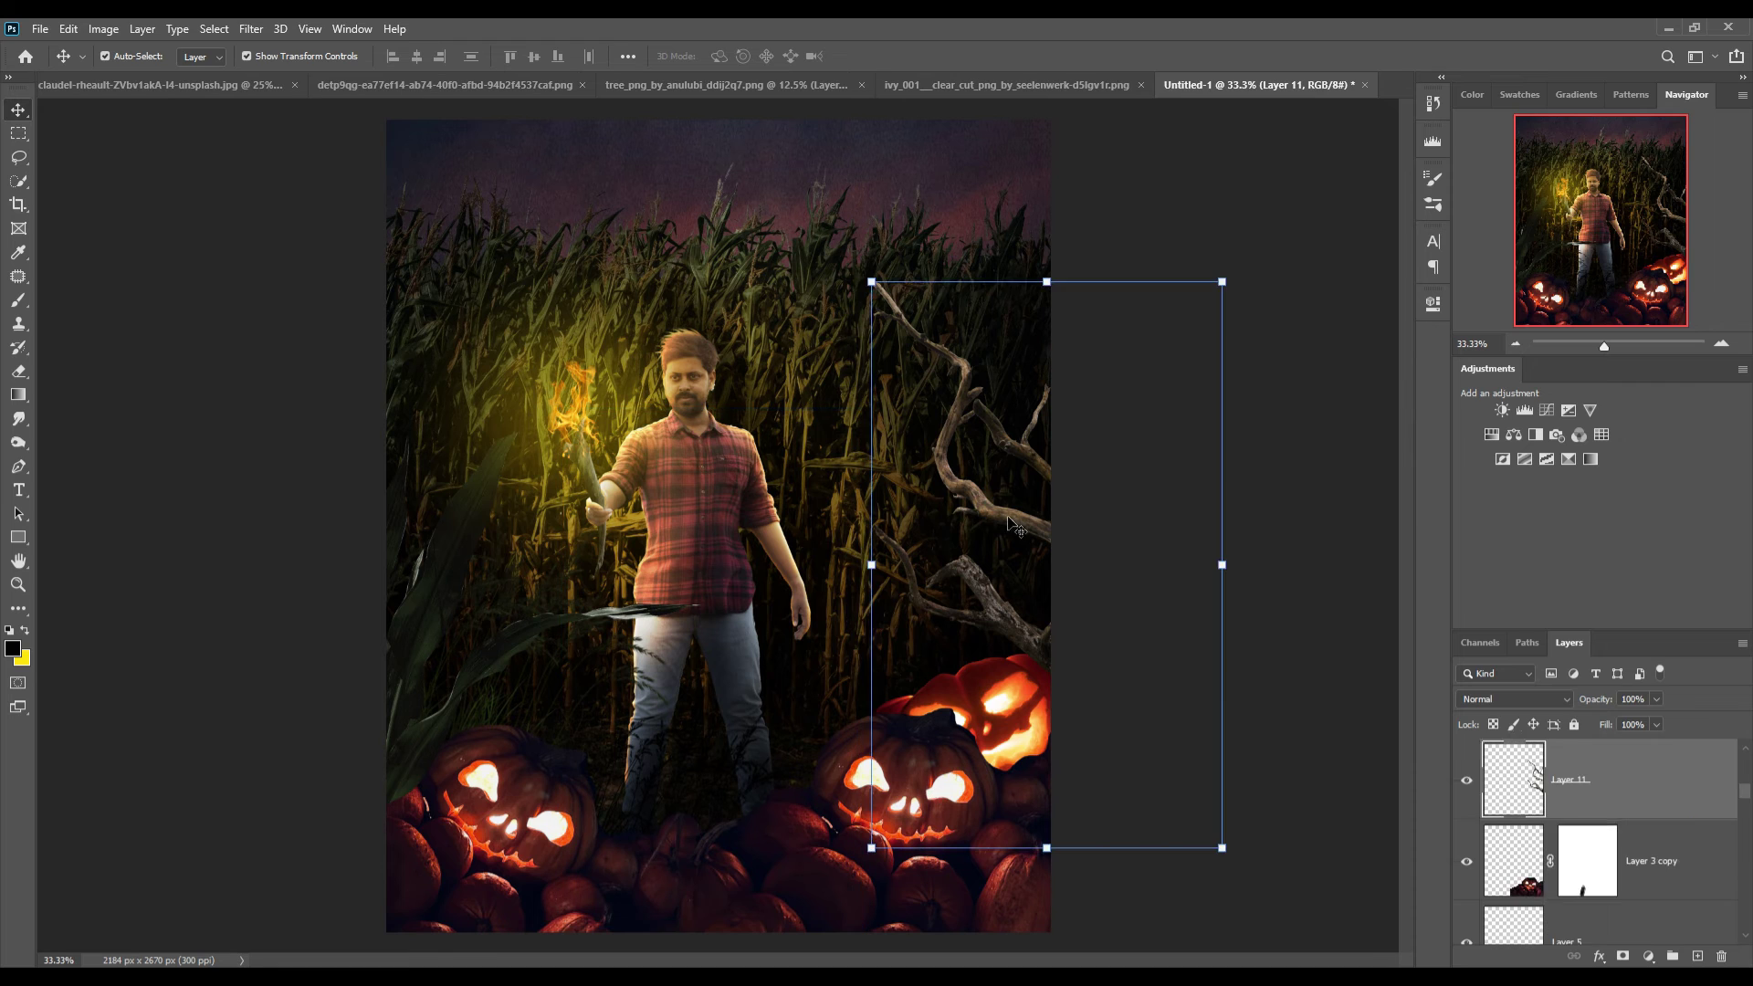
right_click(1552, 781)
click(1648, 956)
click(1646, 633)
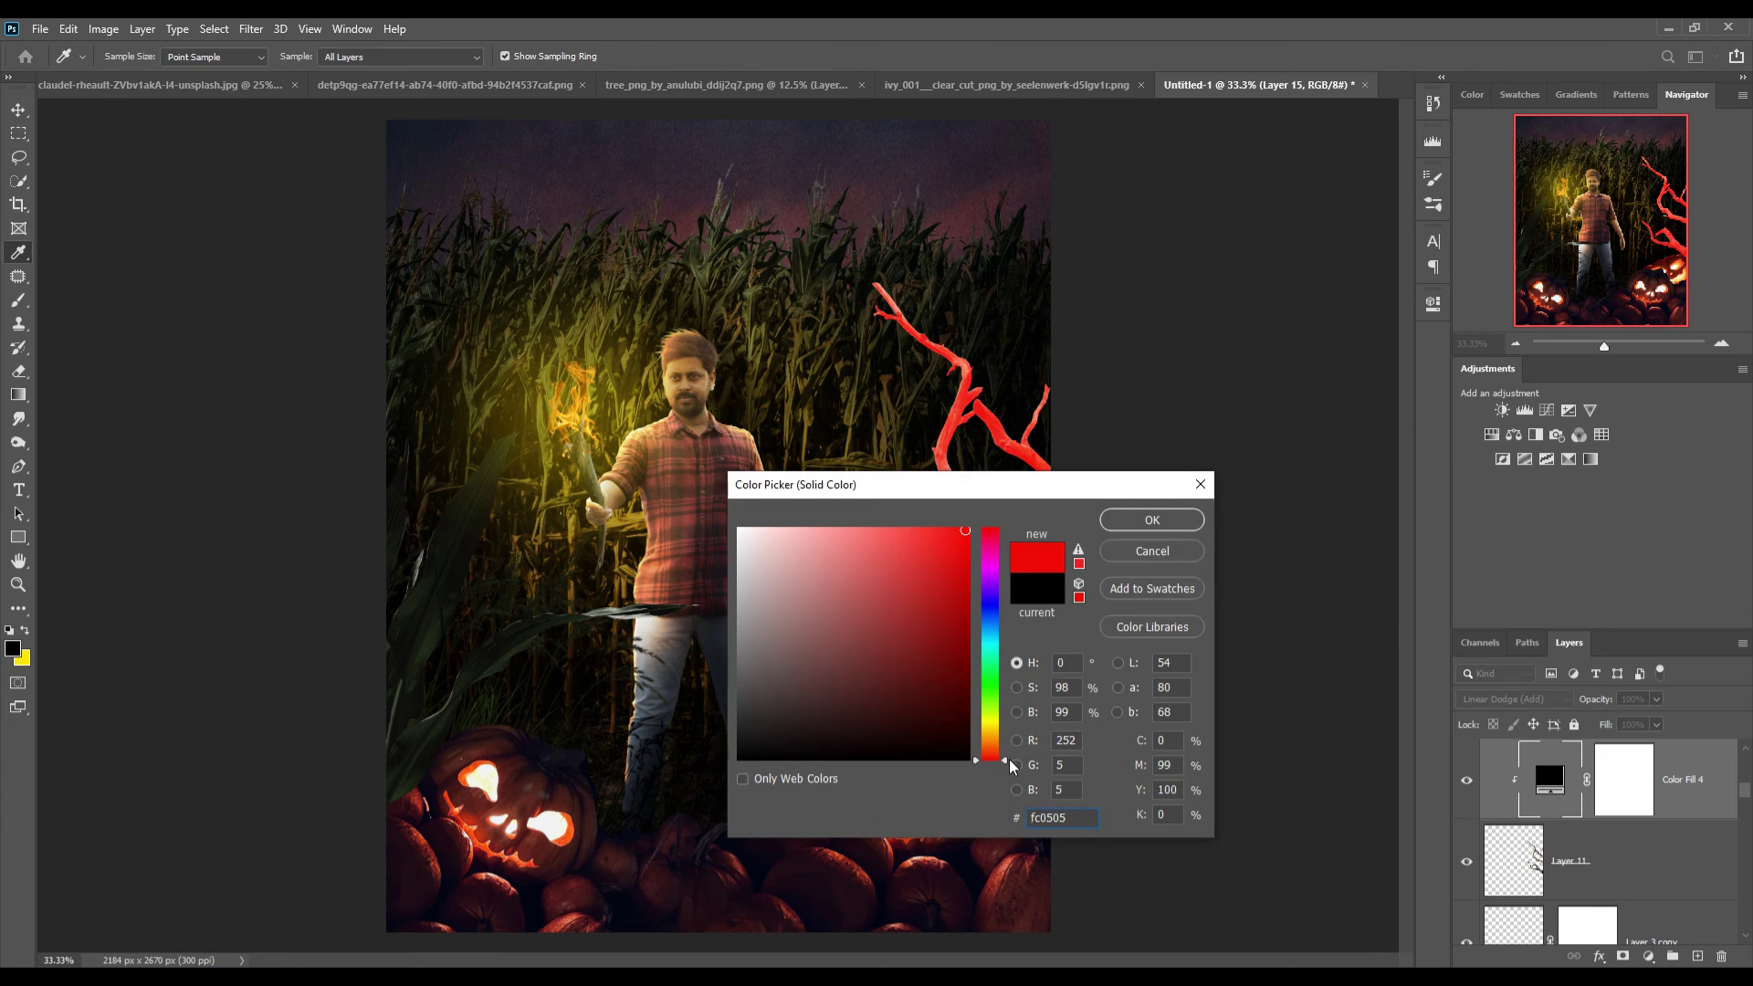
click(1143, 517)
key(shift+alt+a)
key(ctrl+i)
click(18, 304)
key(x)
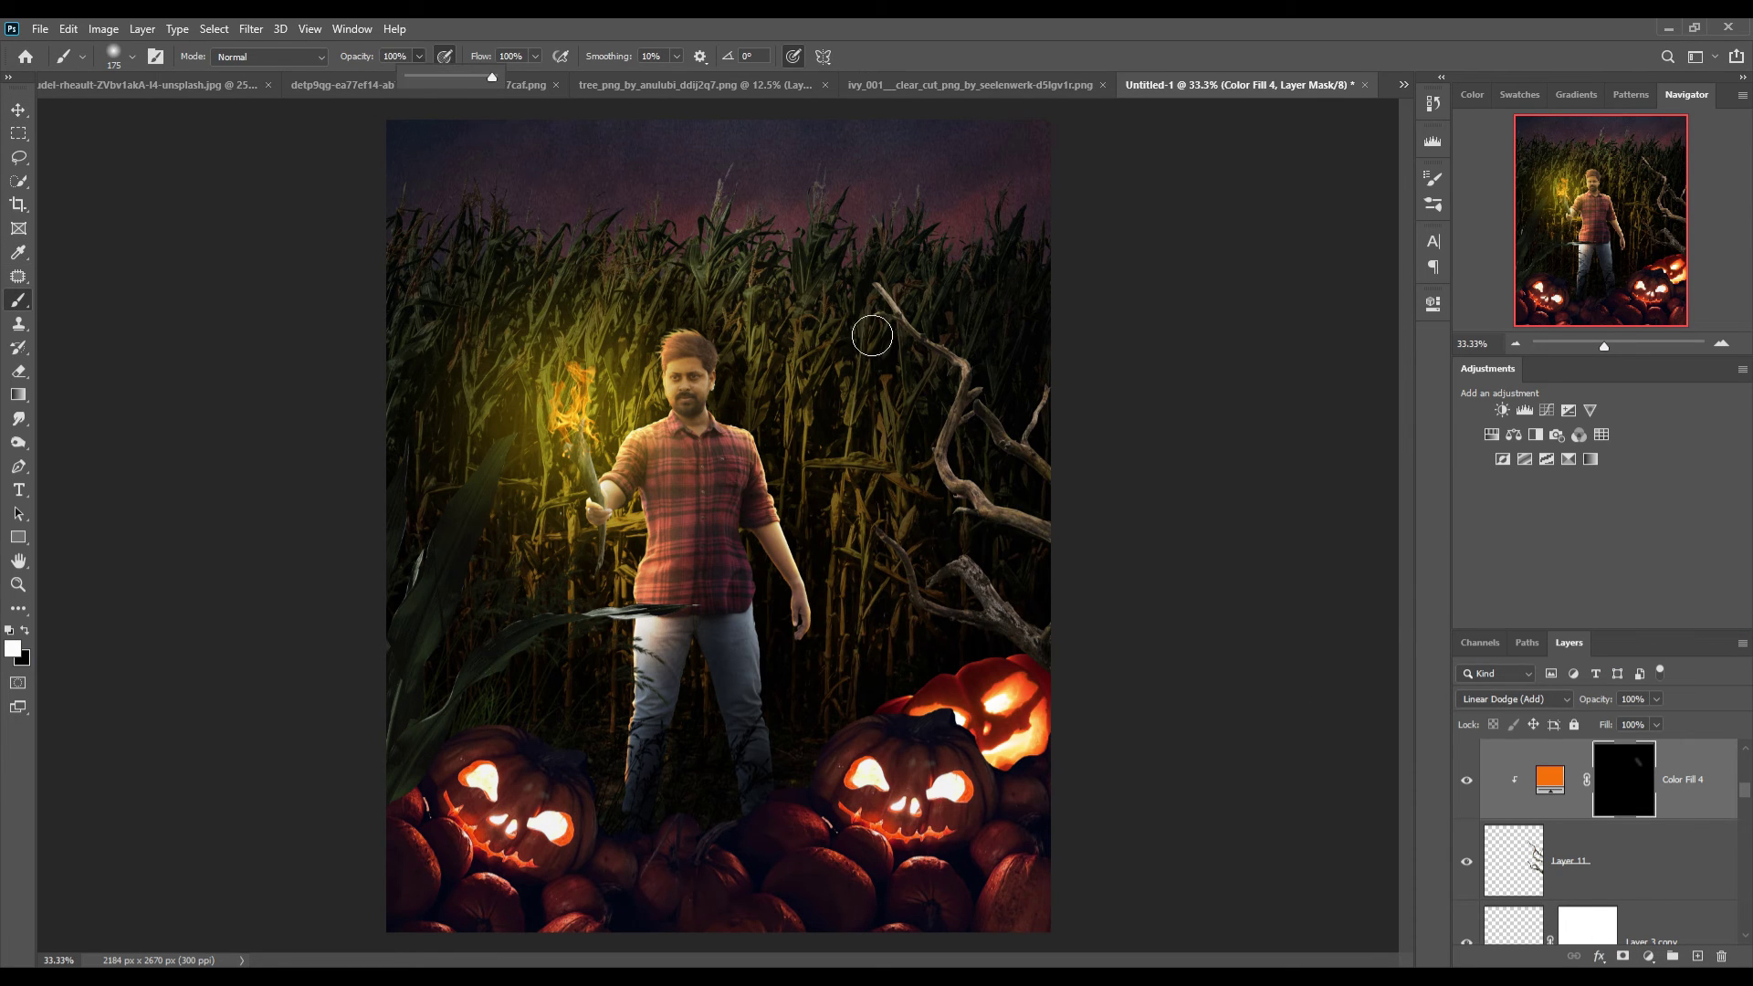
drag(875, 286, 883, 317)
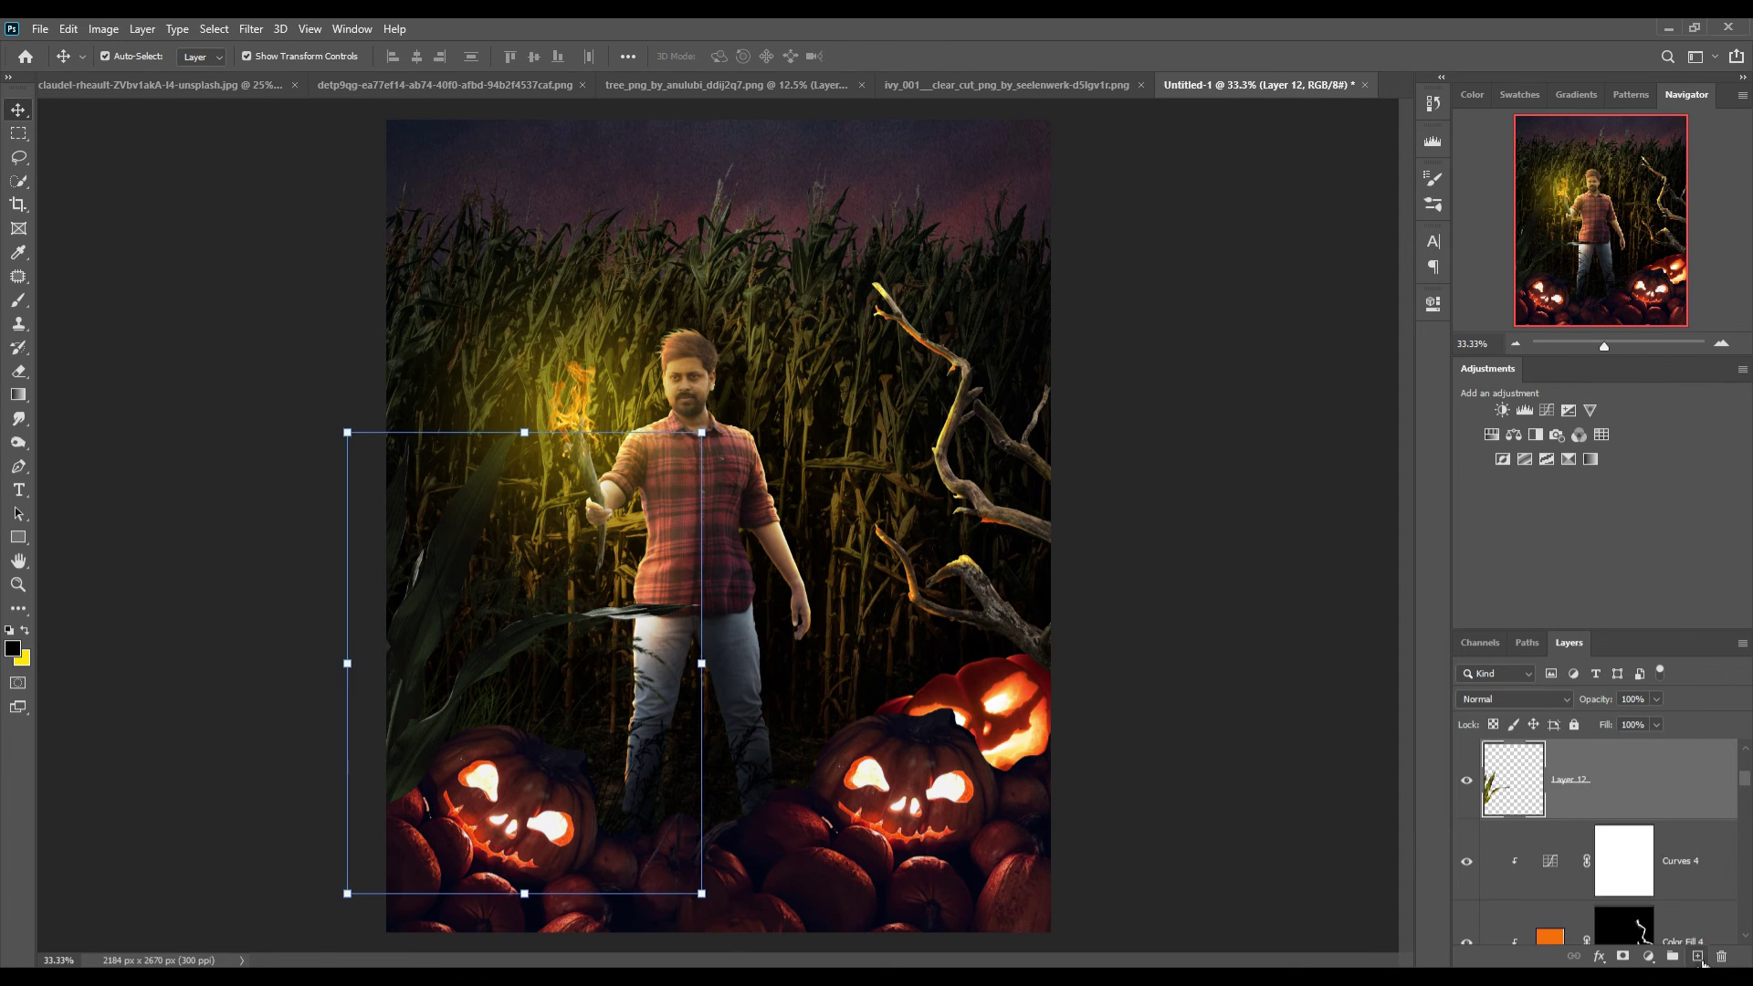
Add a yellow Linear Dodge fill, mask it black, and paint glow onto the left leaves with a size 100 brush
click(1648, 956)
click(1647, 633)
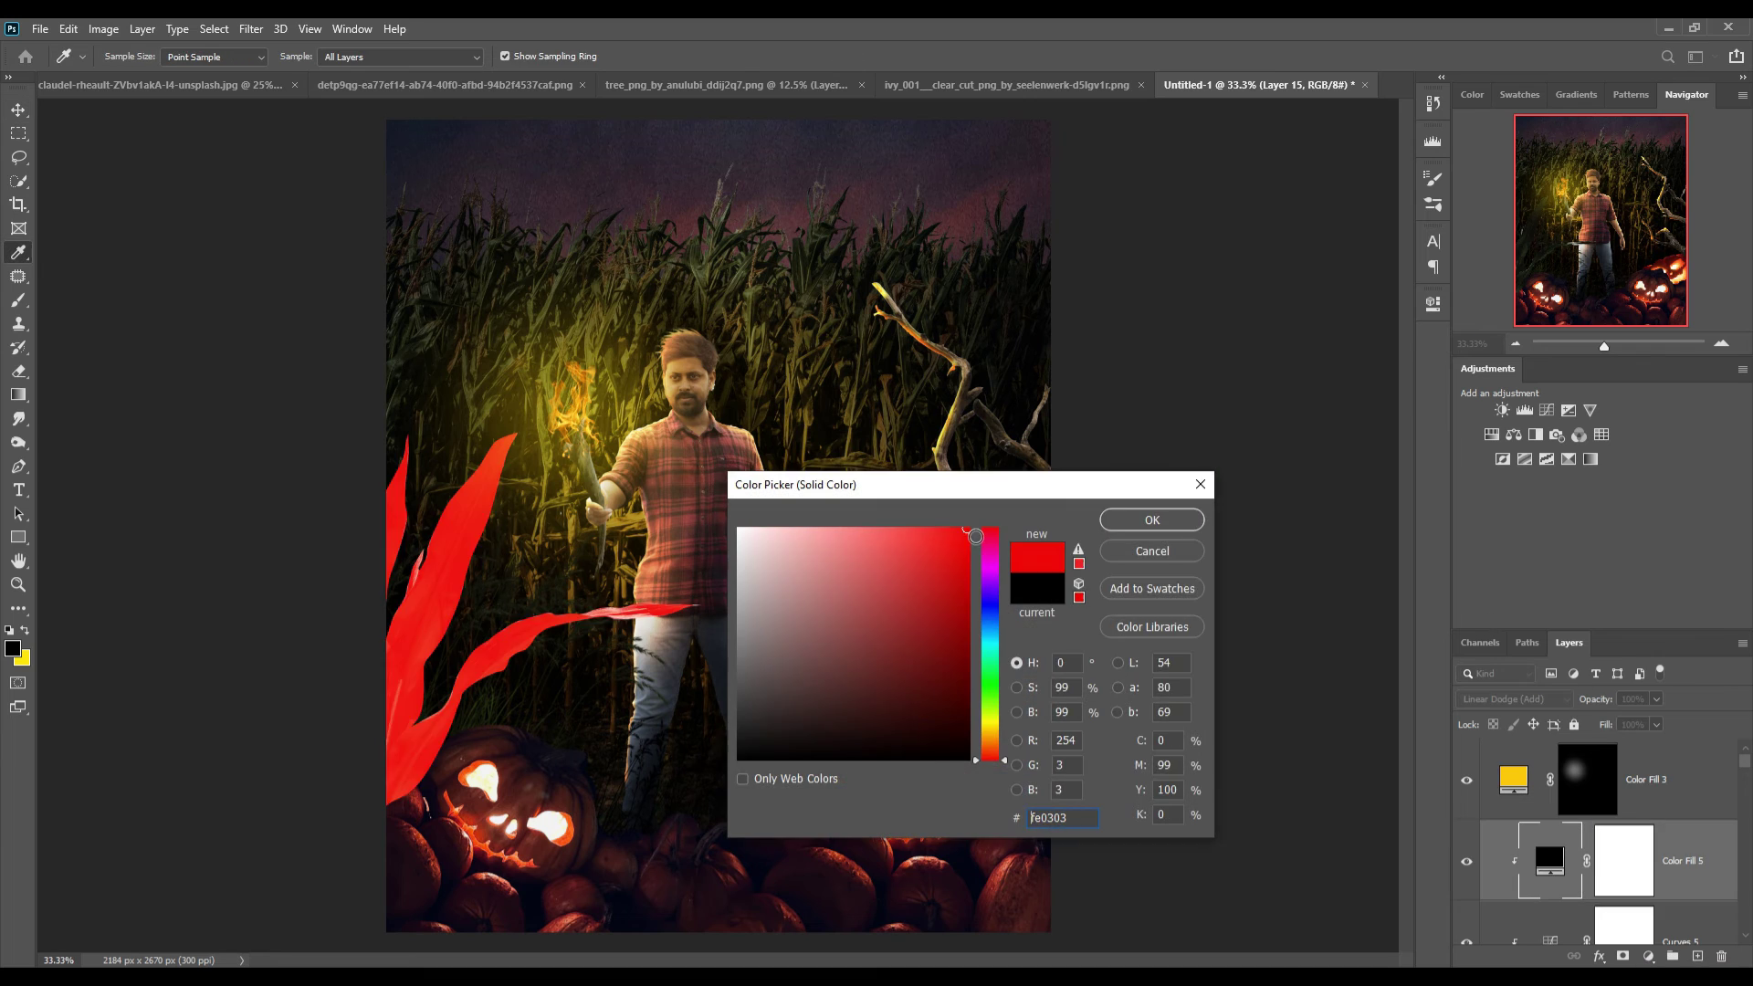
click(1152, 520)
double_click(1698, 877)
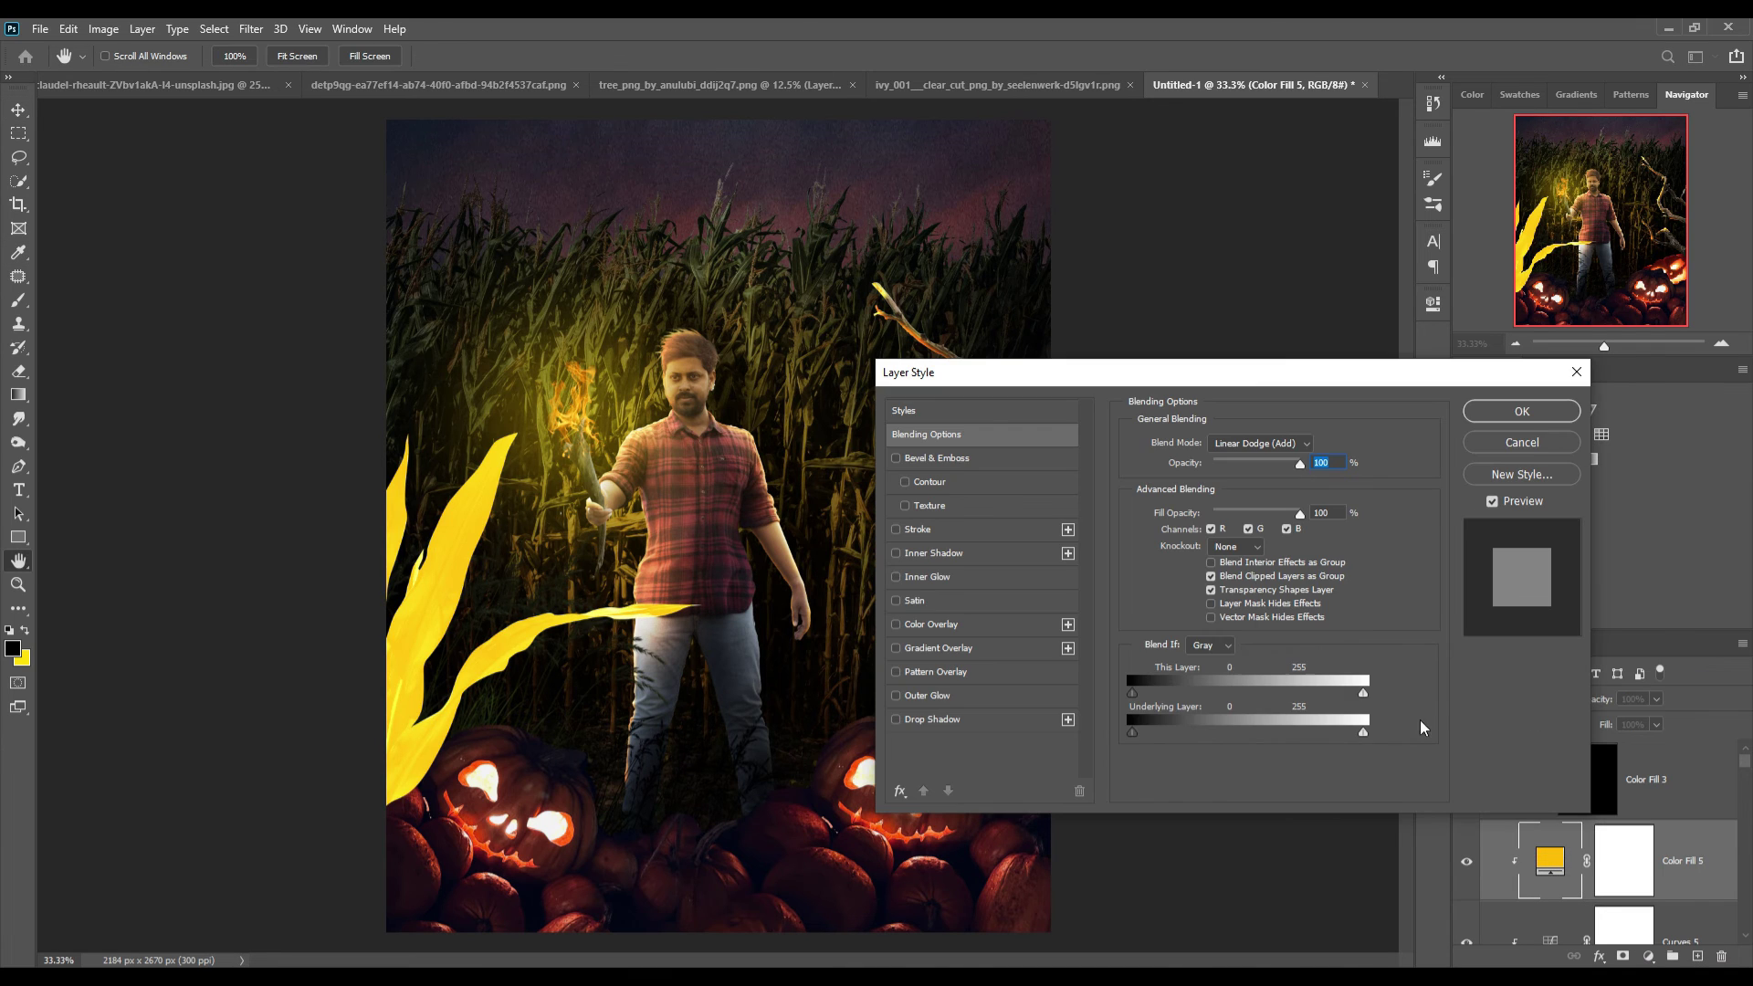
click(1519, 407)
key(ctrl+i)
key(b)
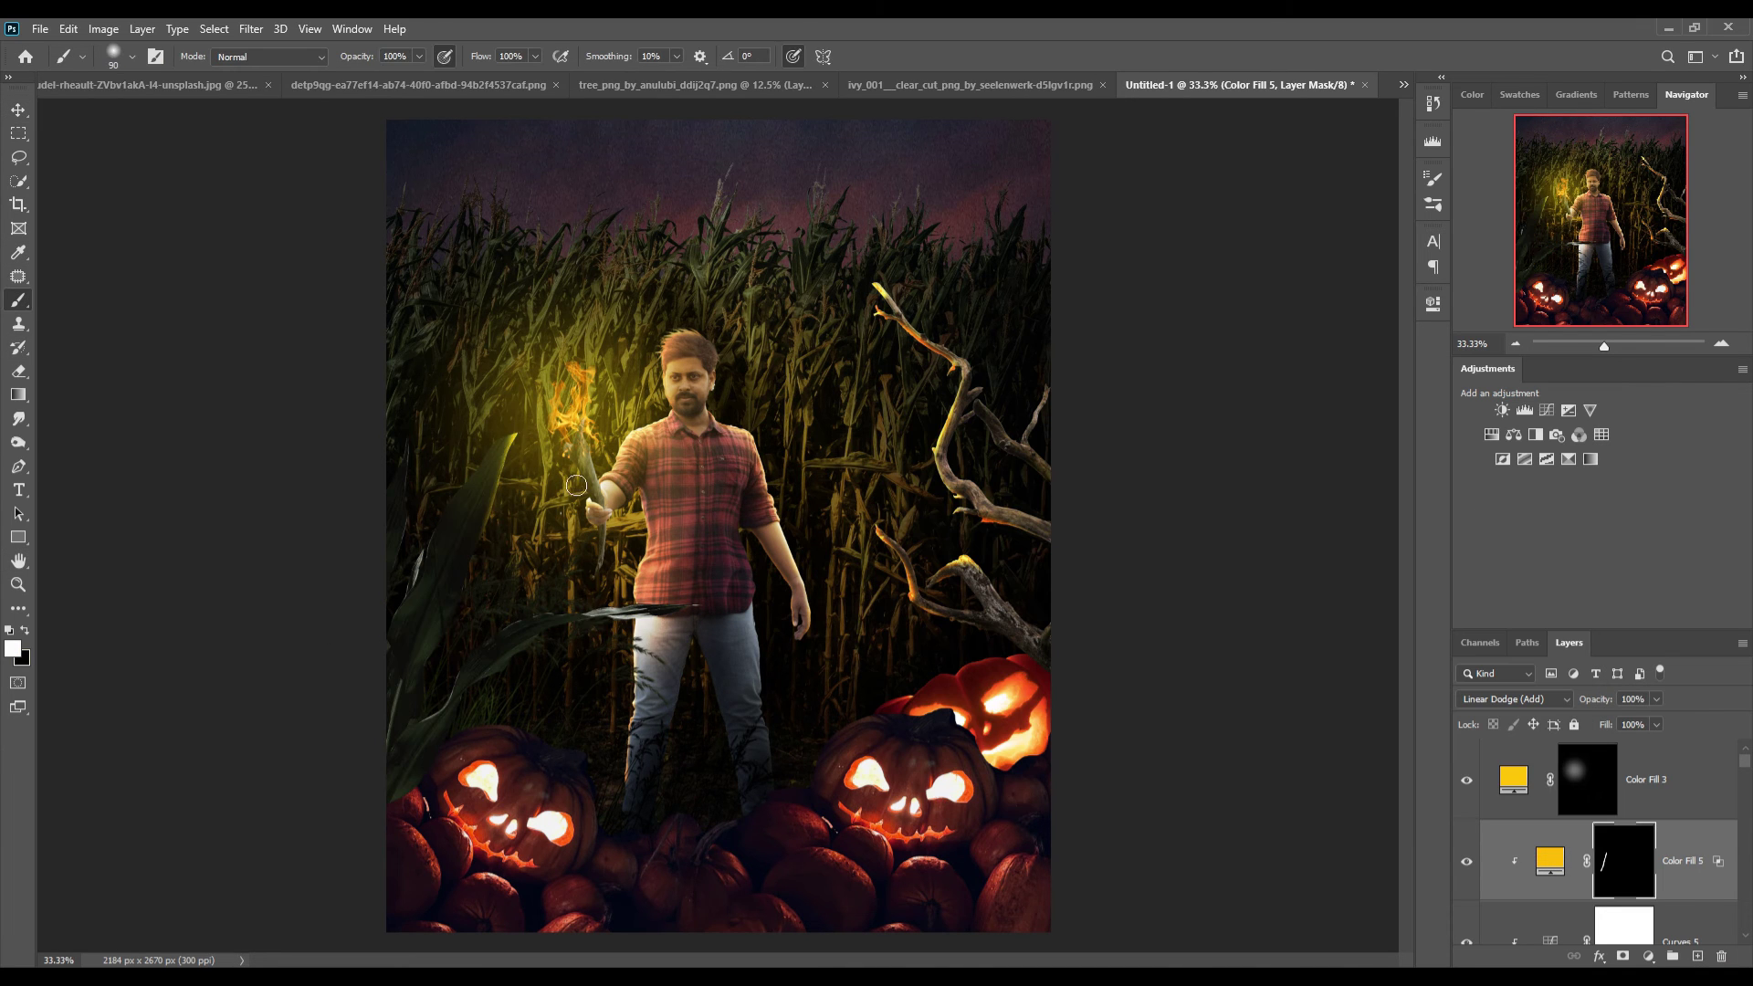
key(bracketright)
drag(576, 484, 424, 732)
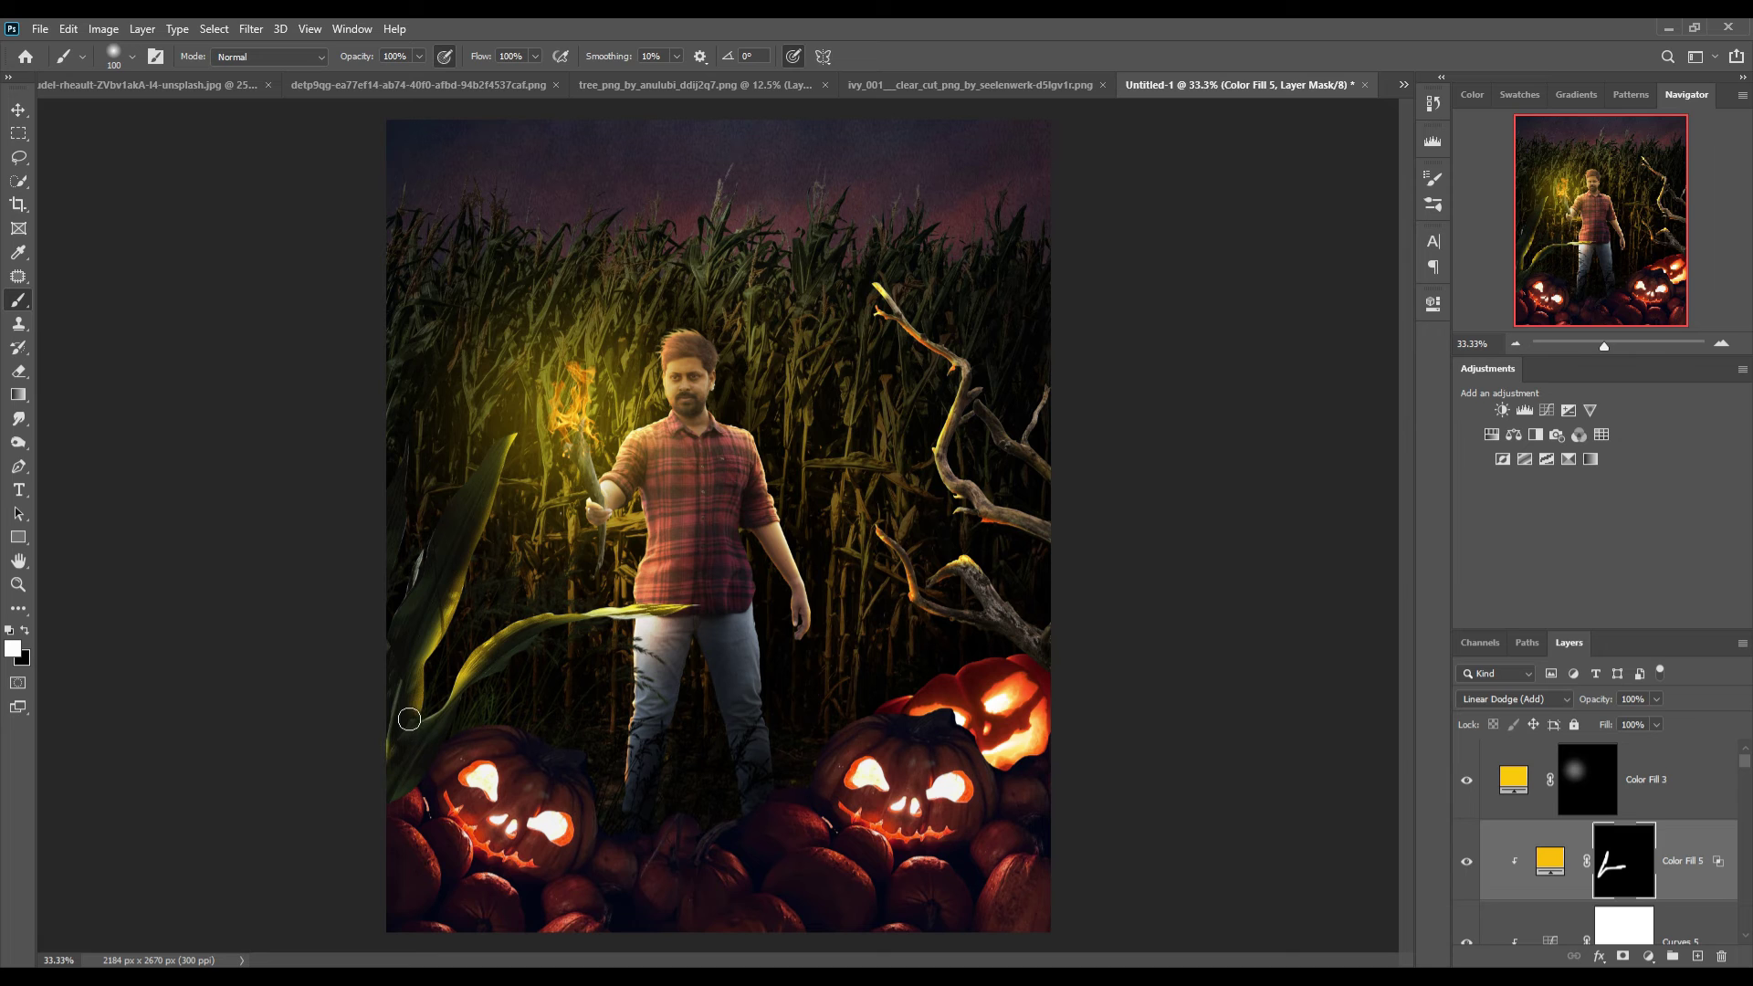
Duplicate the pumpkin layer Layer 3 and clip a new layer to the copy
scroll(1680, 826, down, 3)
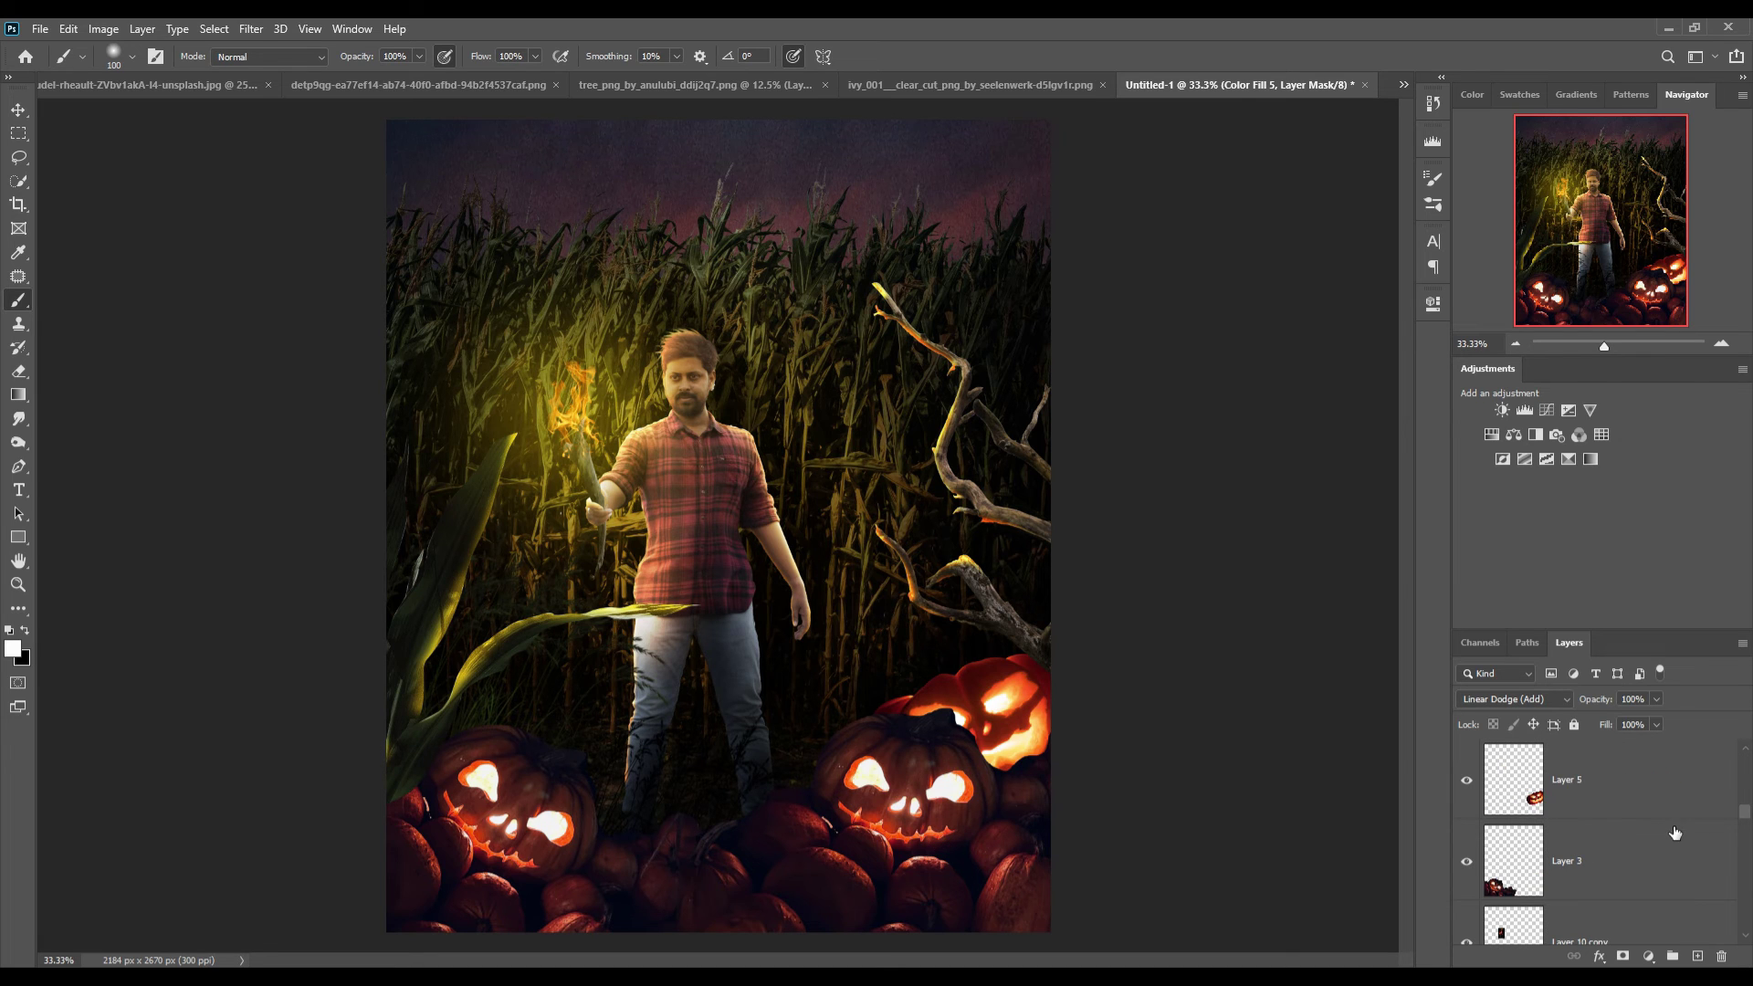
click(1673, 858)
key(ctrl+j)
right_click(1625, 779)
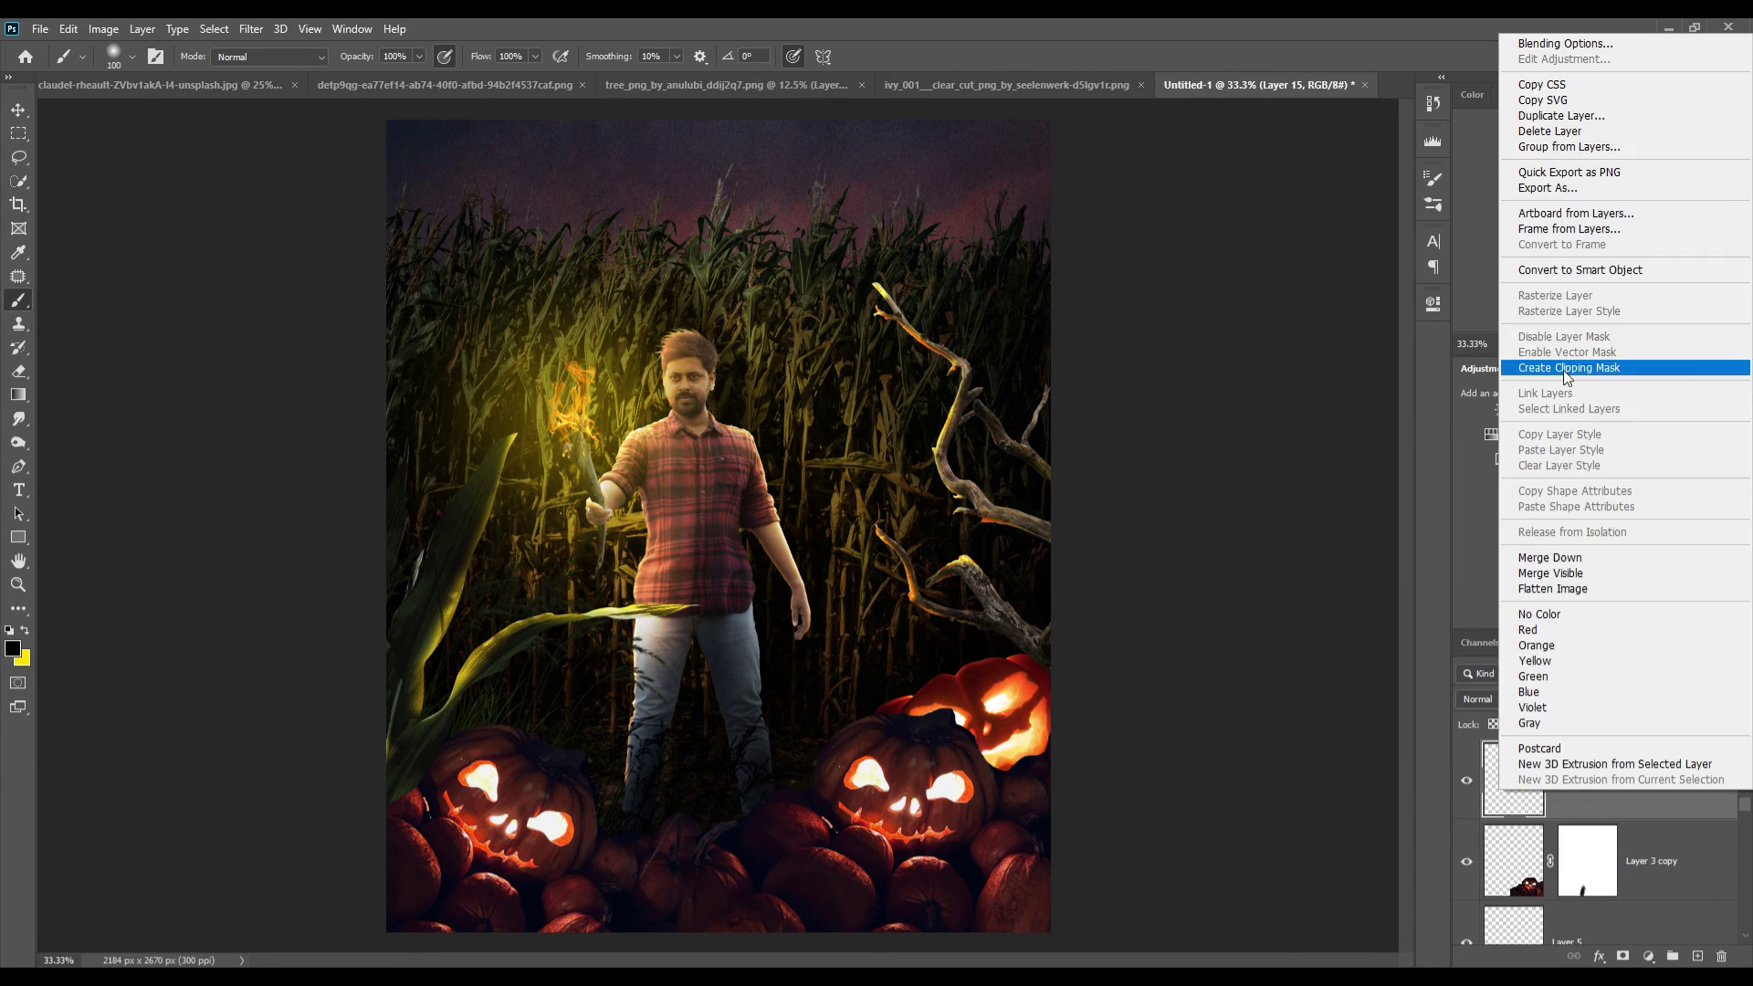
click(1563, 370)
click(1515, 698)
Add a yellow Linear Dodge fill with an inverted mask and paint glow over the right pumpkins
click(991, 744)
click(1142, 519)
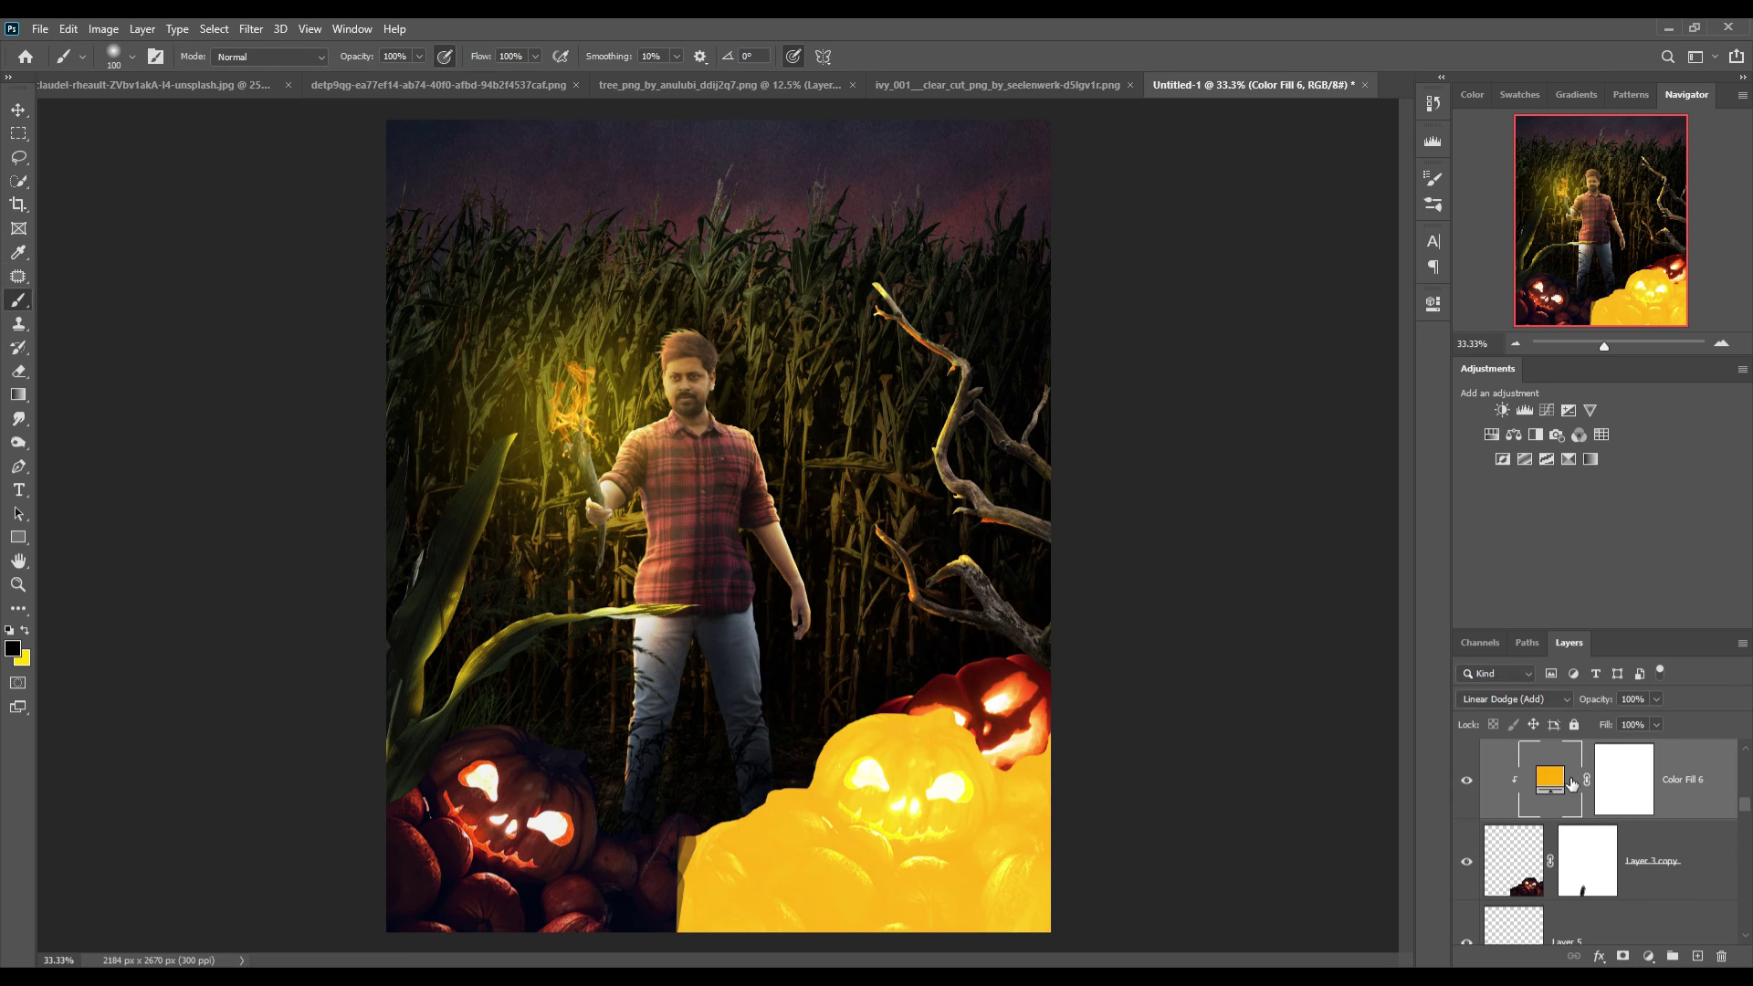
double_click(1689, 780)
key(Return)
key(ctrl+i)
key(b)
key(d)
key(x)
drag(821, 776, 968, 703)
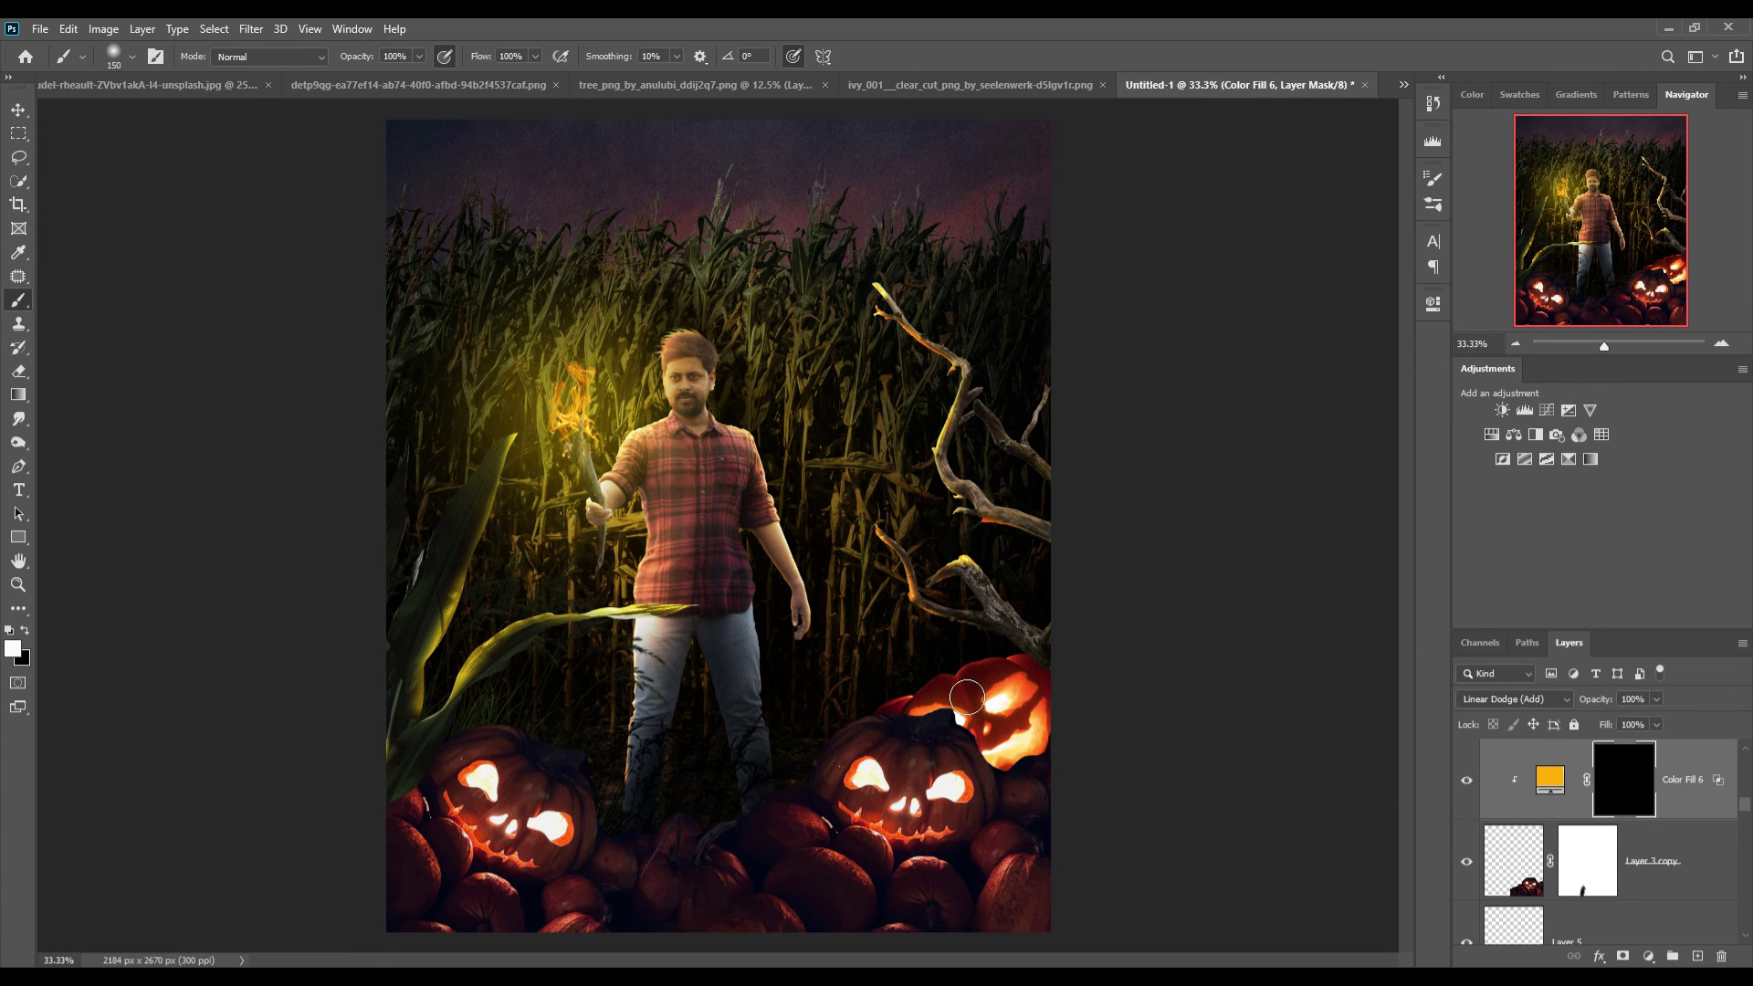
mouse_move(727, 834)
mouse_down()
mouse_move(828, 784)
mouse_move(1059, 763)
mouse_move(904, 723)
mouse_move(839, 799)
mouse_up()
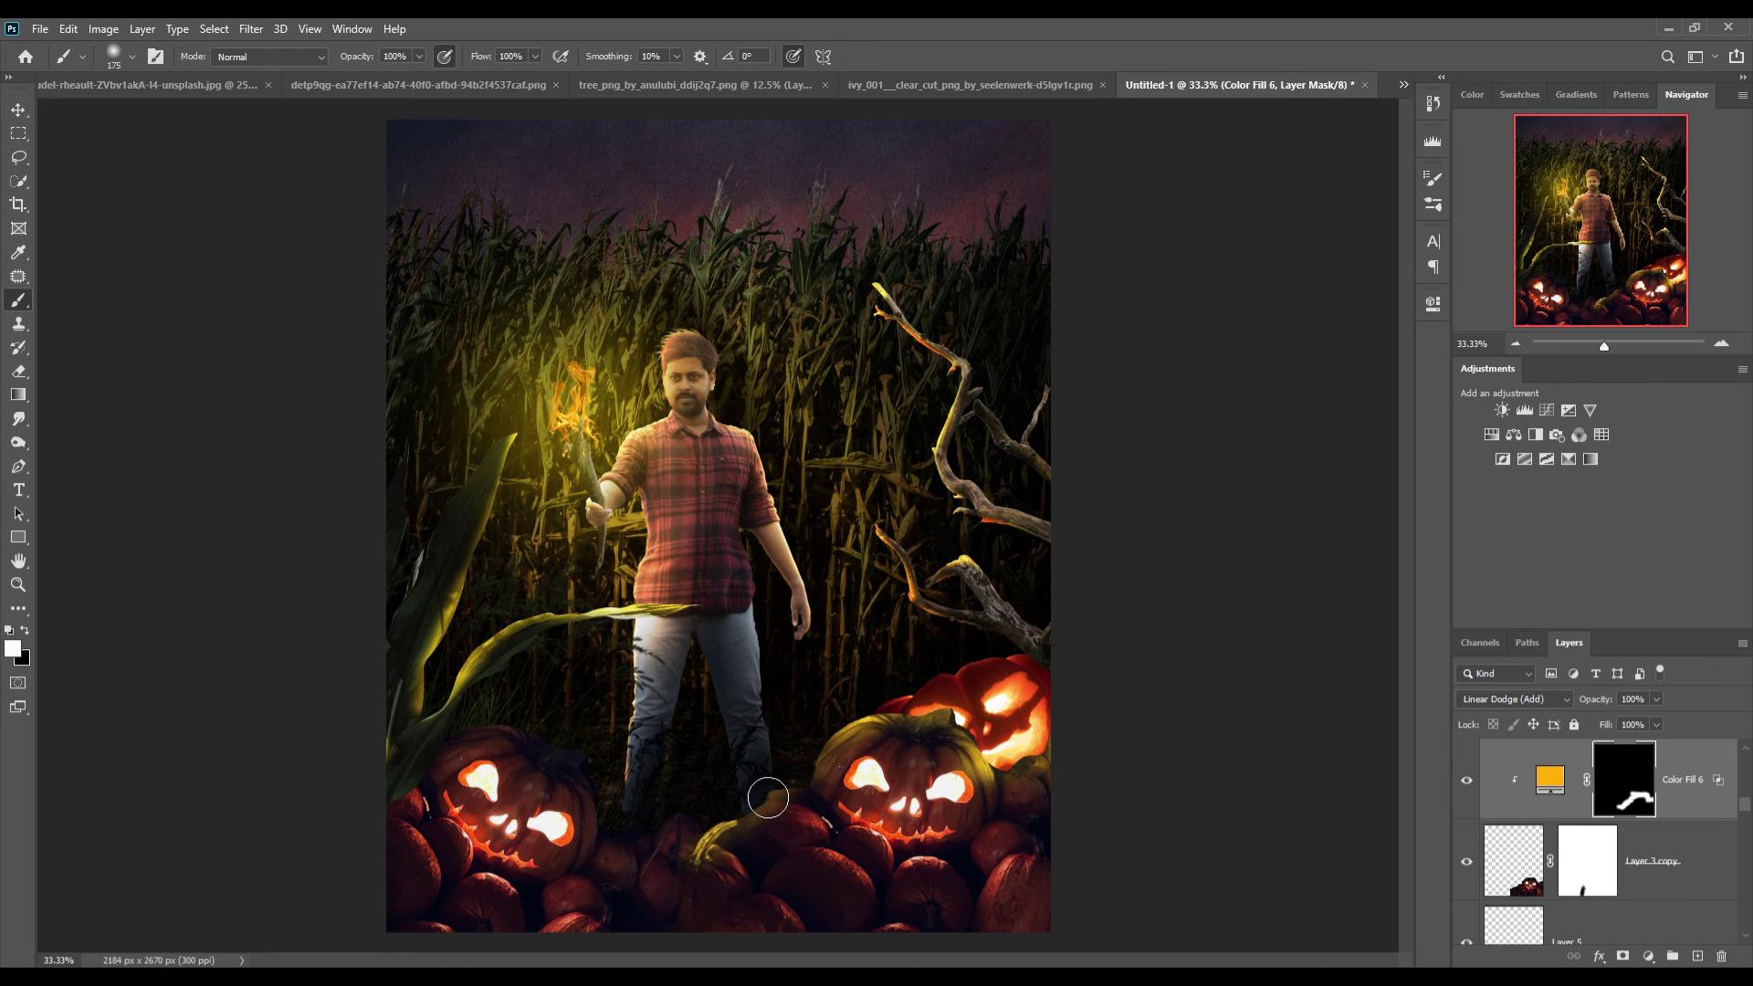
Add a yellow colour fill clipped to the pumpkin layer Layer 3 for the left pumpkins
key(v)
scroll(1607, 849, down, 2)
click(1681, 902)
click(1648, 956)
click(1543, 516)
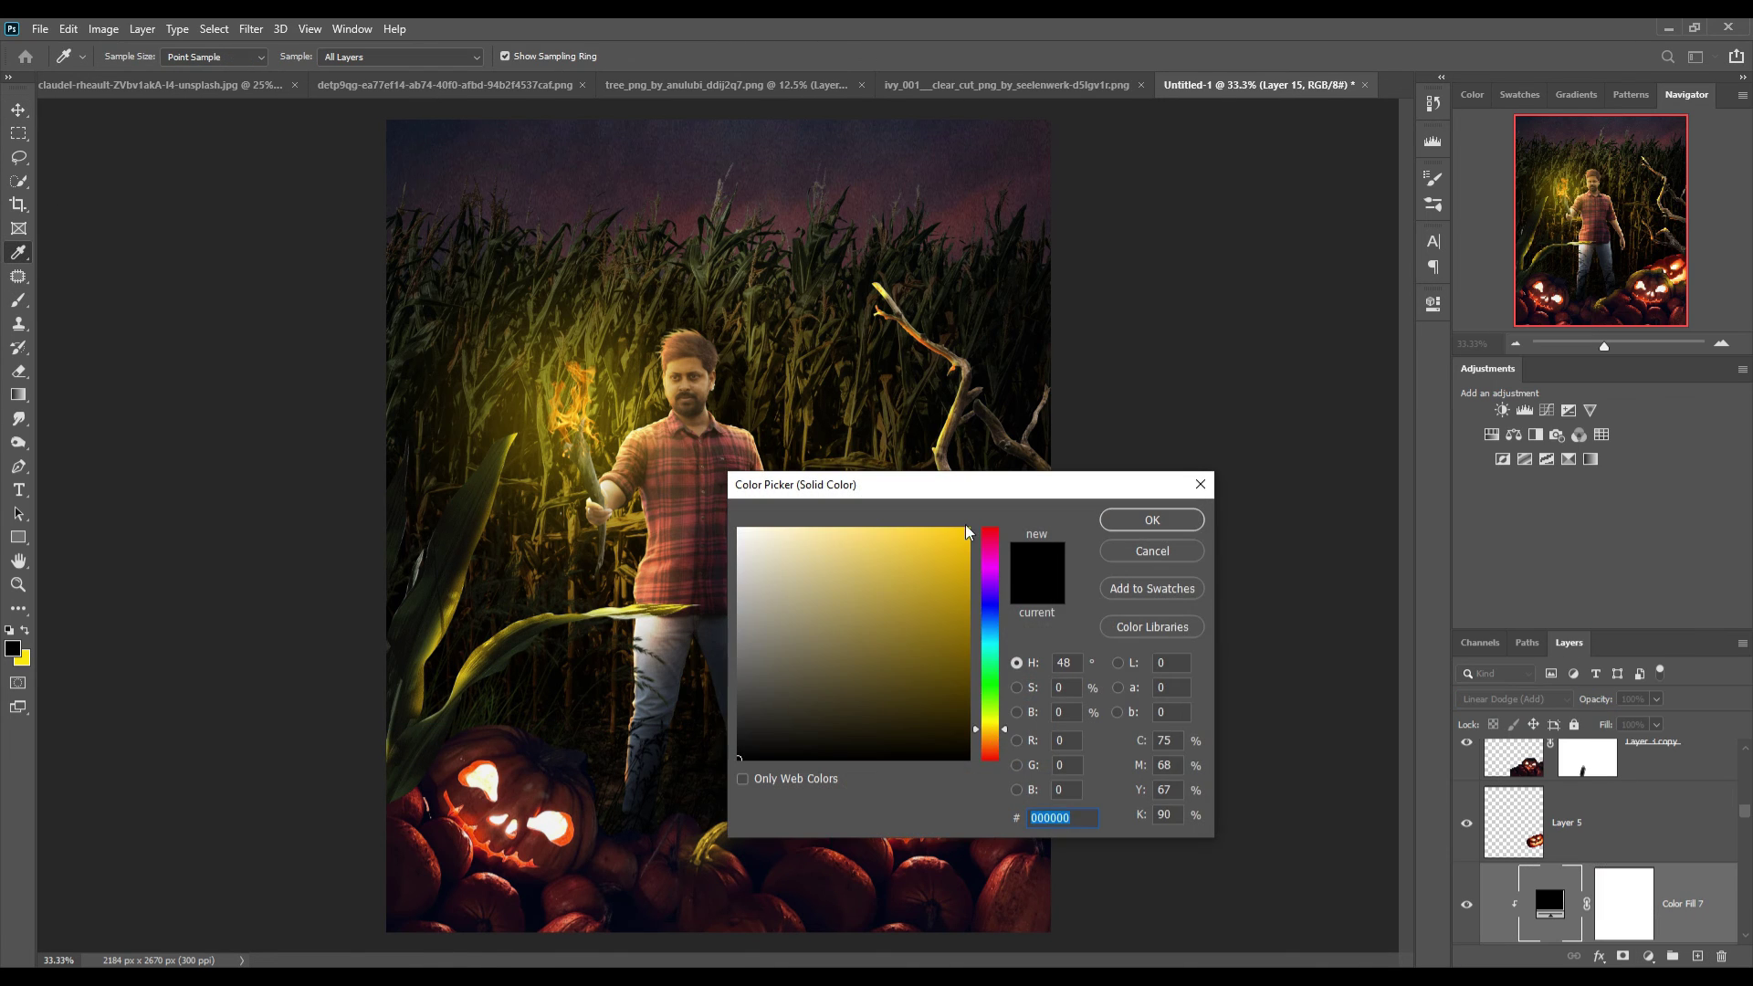
key(Return)
right_click(1547, 870)
click(1585, 546)
key(Return)
Invert the fill mask and paint soft glow over the left pumpkins with a size 600 brush at 36% opacity
key(ctrl+i)
key(b)
key(d)
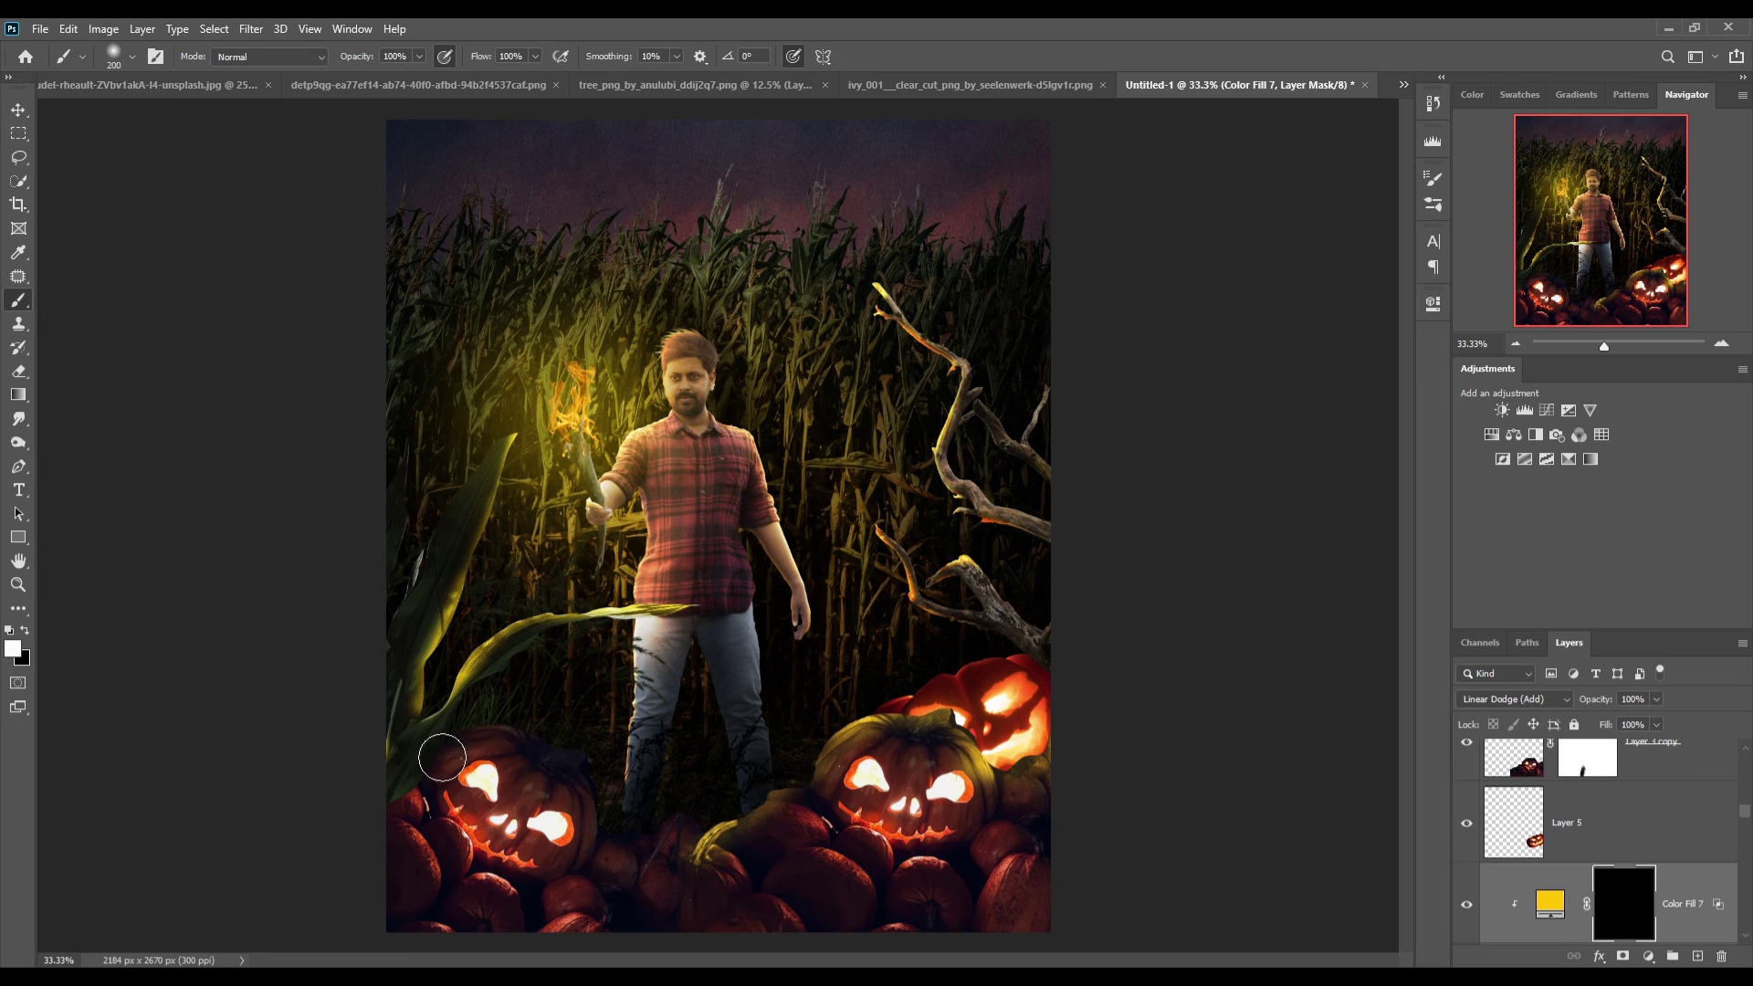
key(bracketright)
key(bracketright)
key(bracketright)
key(3)
key(6)
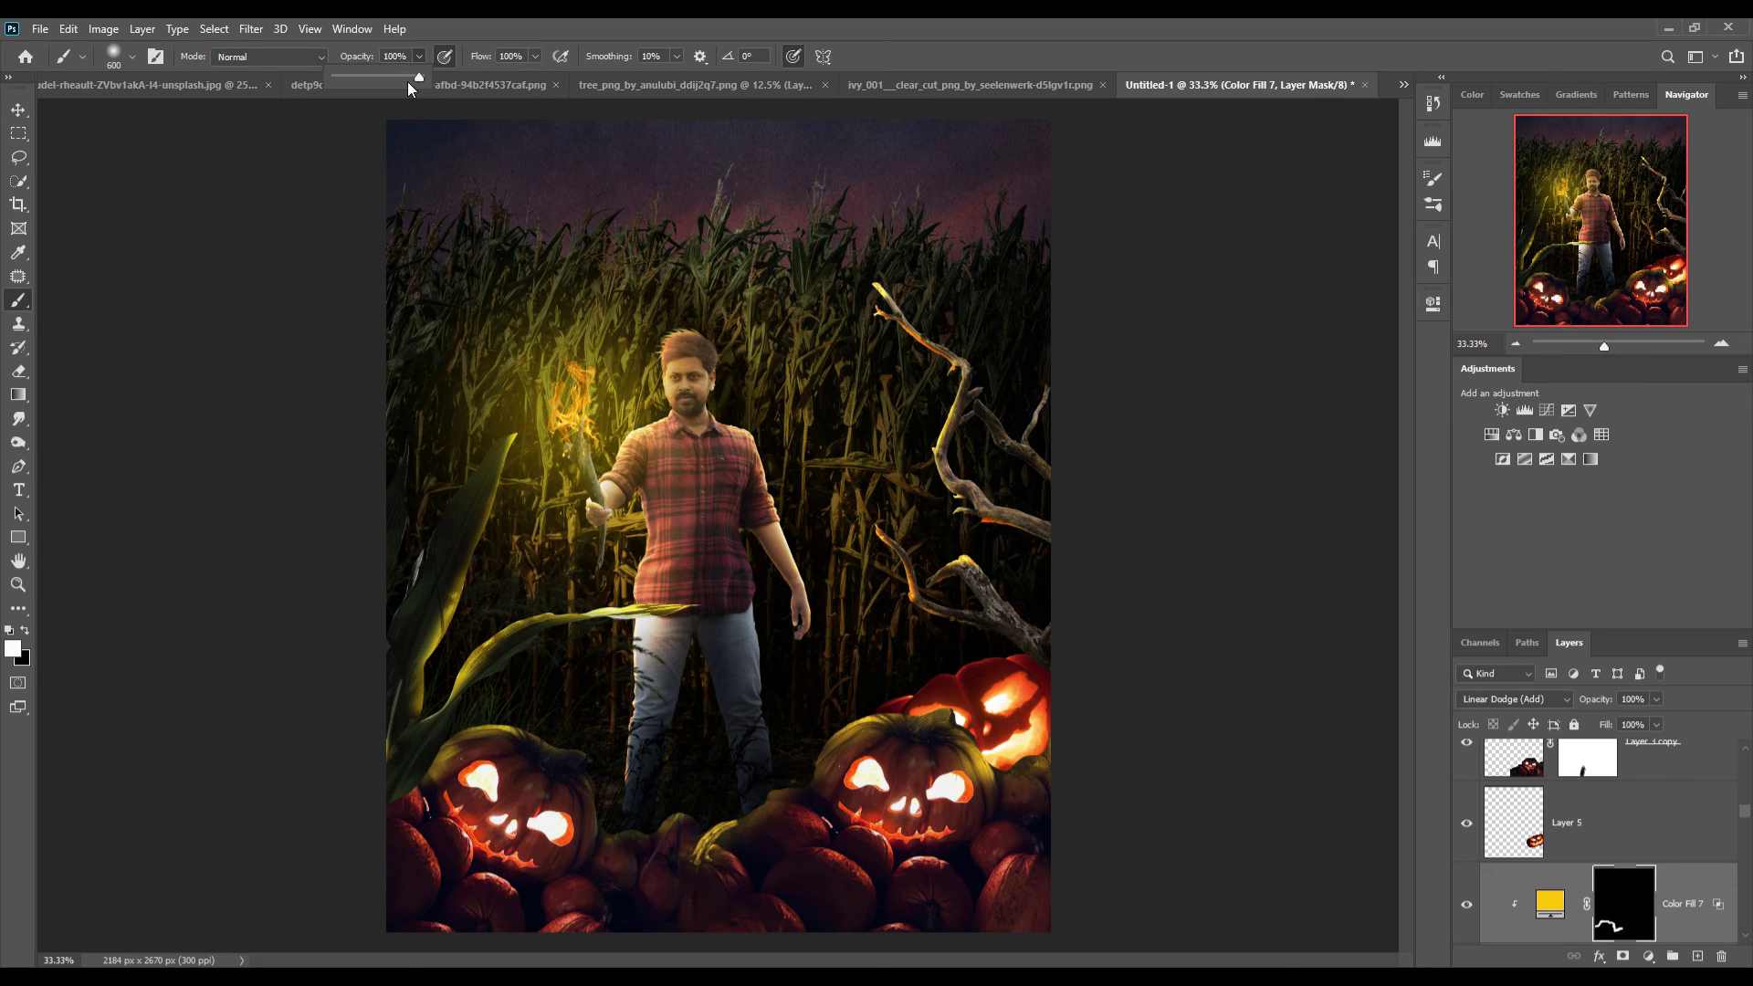
drag(511, 803, 721, 881)
key(x)
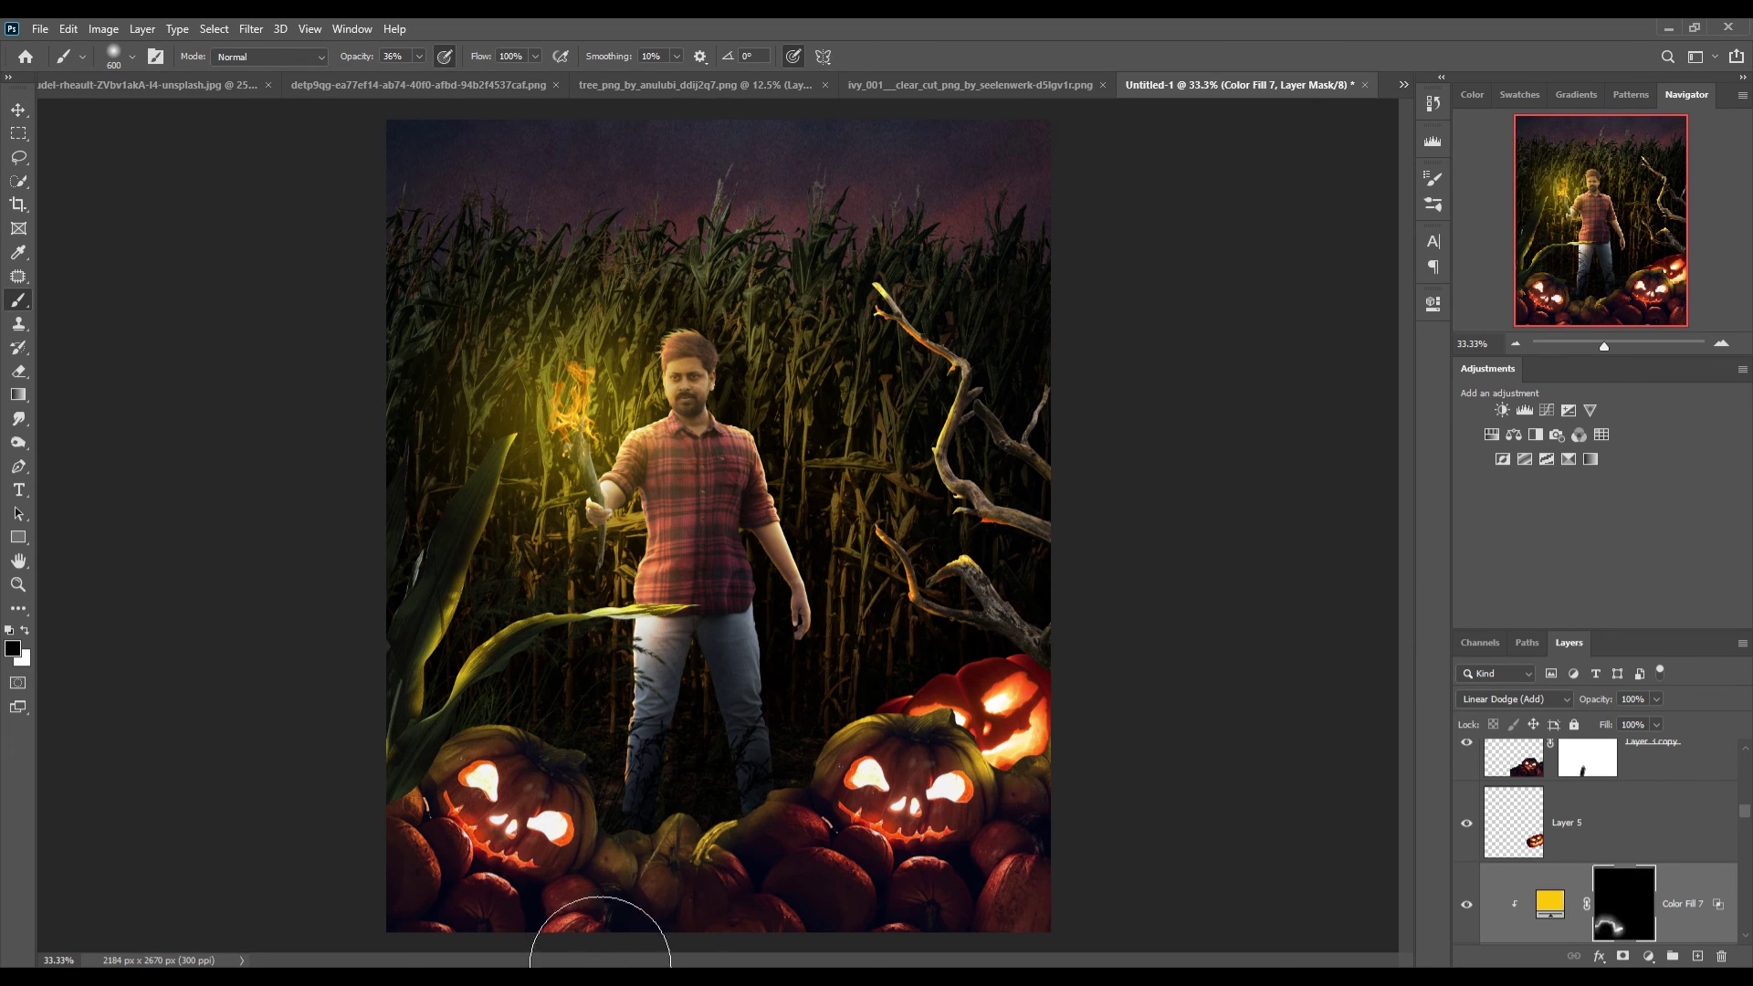
key(v)
scroll(1635, 822, up, 5)
Stamp all visible layers into a merged Layer 15 and open the Camera Raw Filter on it
click(1642, 787)
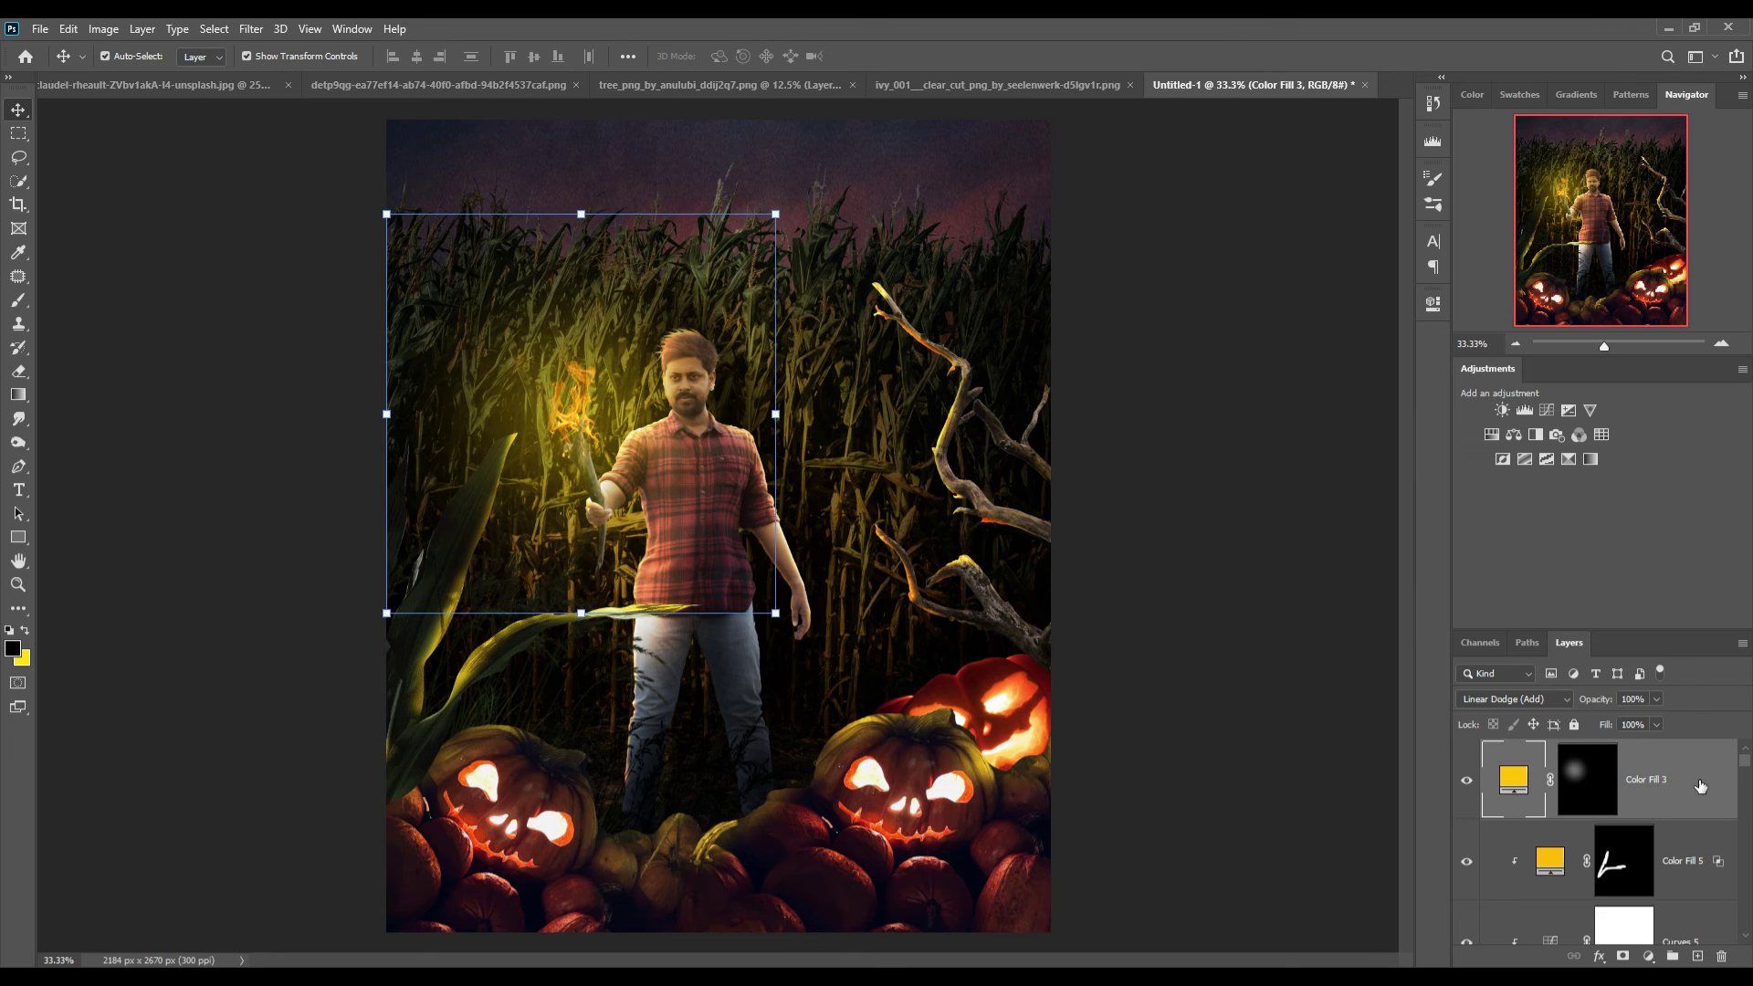
key(shift+ctrl+alt+e)
click(252, 28)
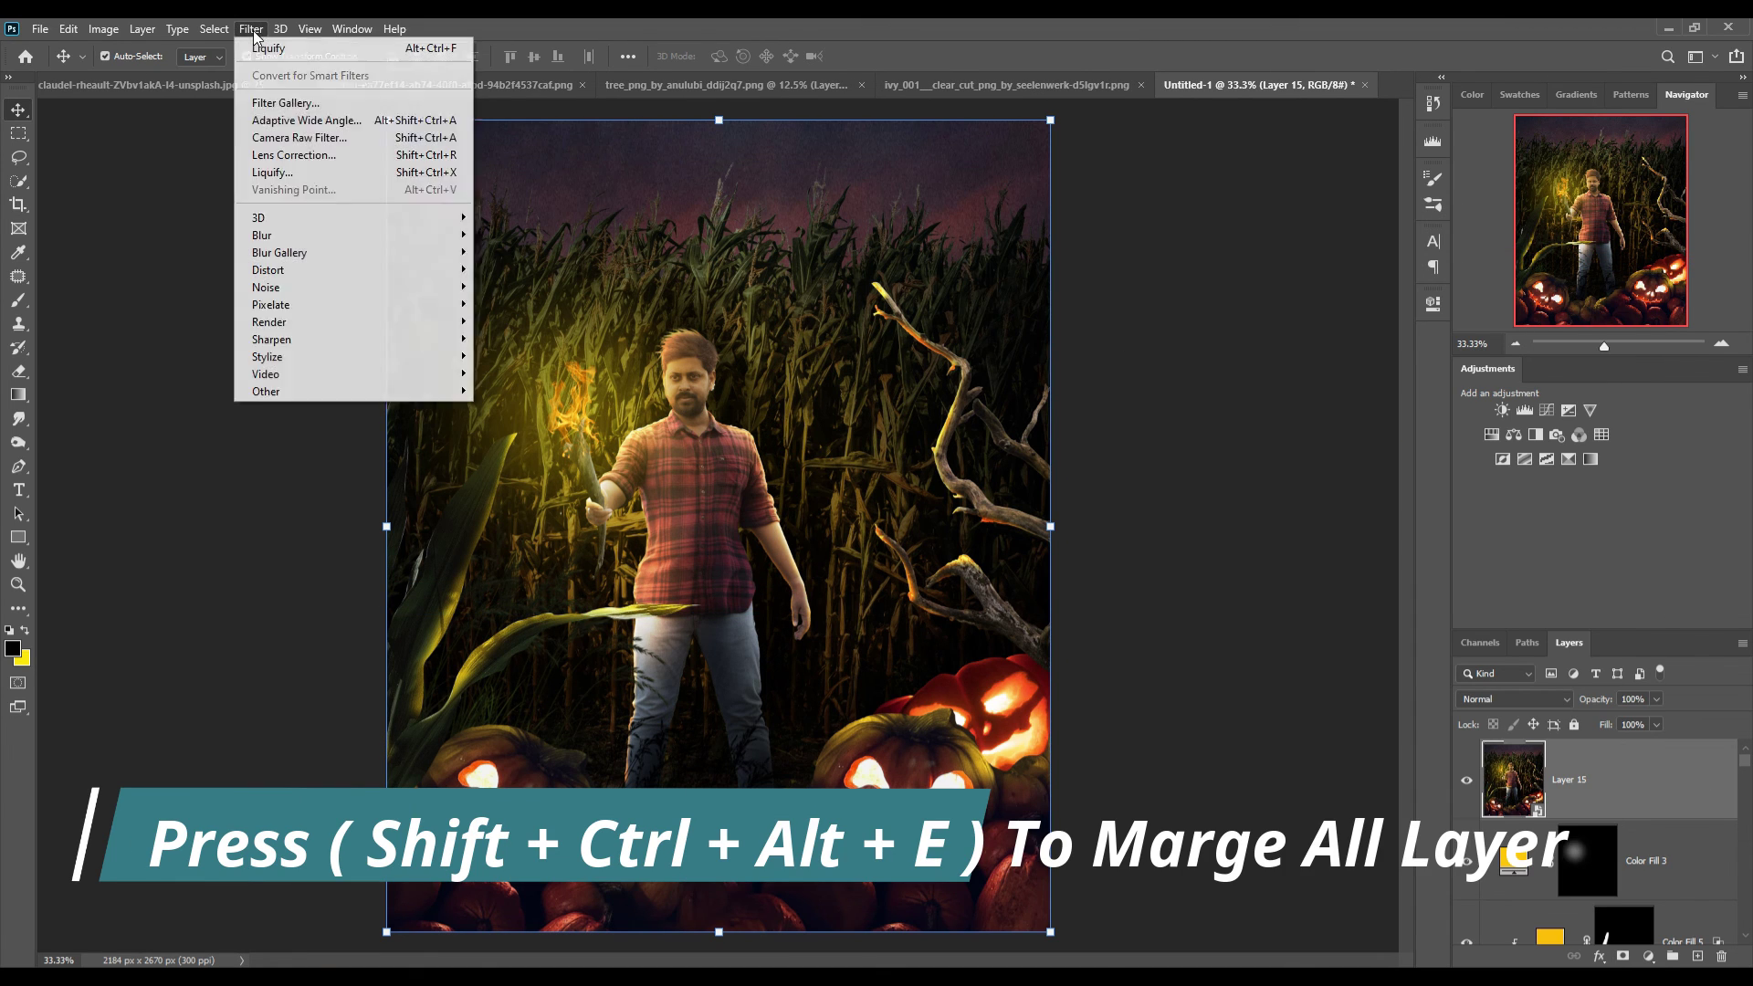
click(283, 133)
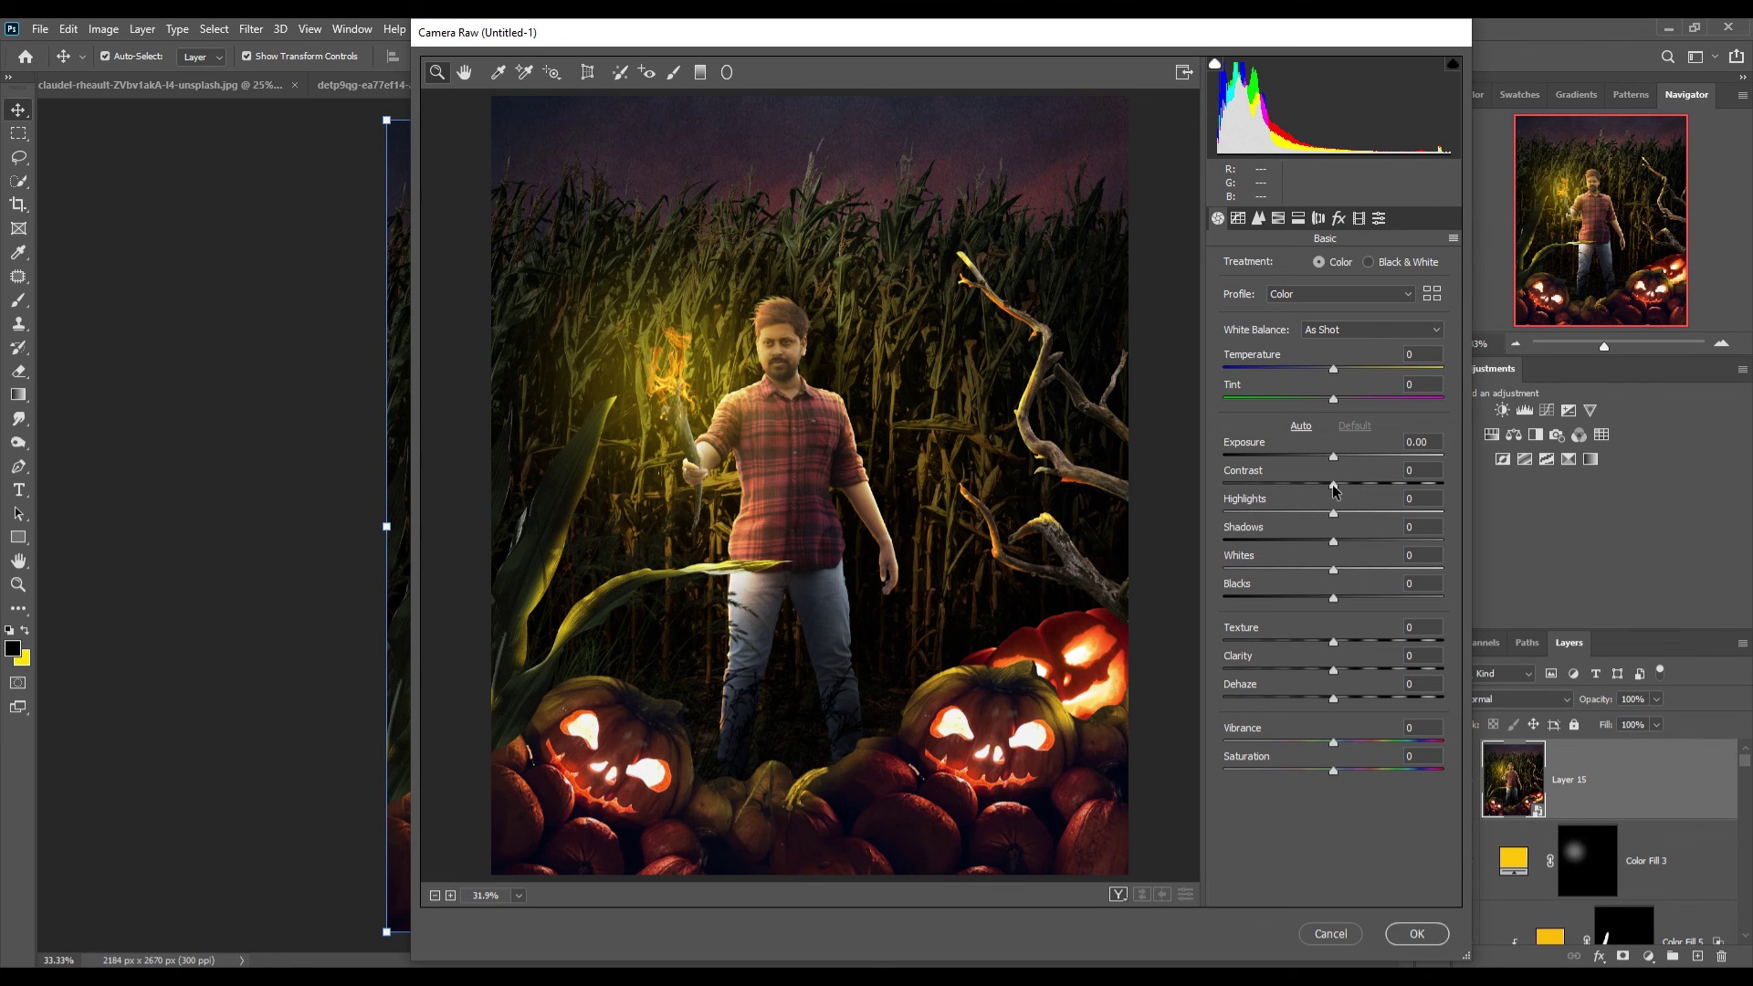
Raise contrast, brighten whites, deepen blacks, boost saturation to +14 and Yellows saturation to +17
mouse_move(1333, 485)
mouse_down()
mouse_move(1370, 483)
mouse_move(1356, 514)
mouse_up()
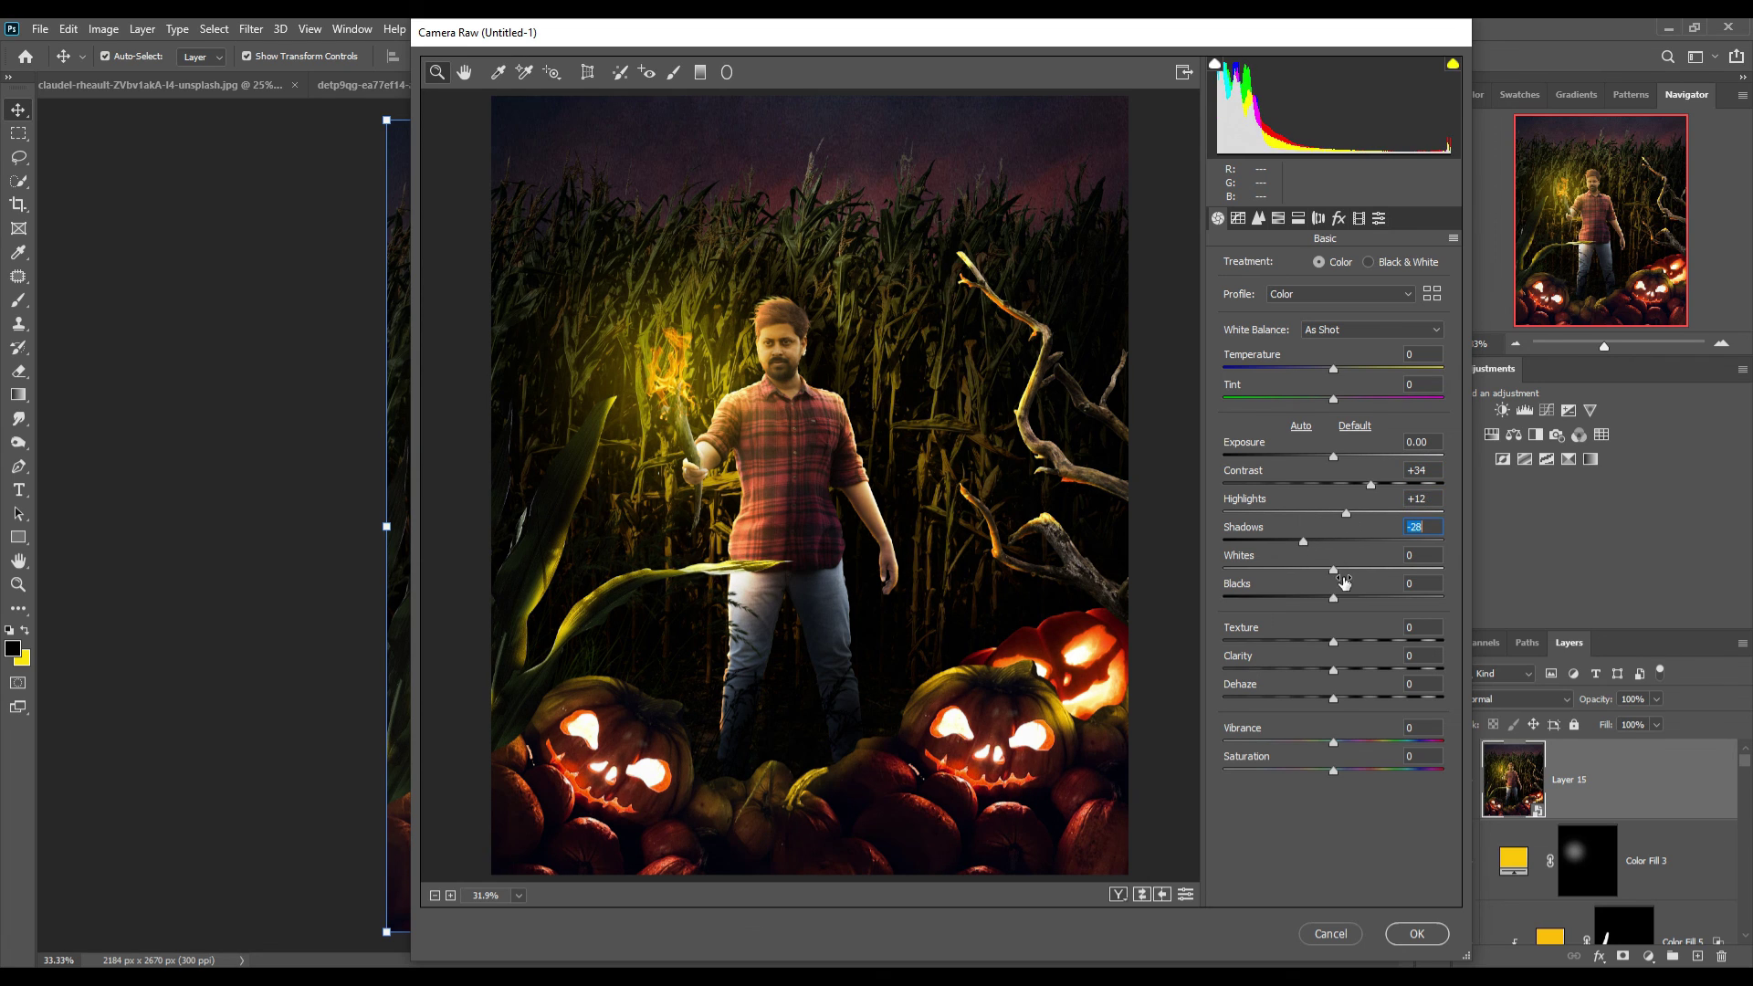
drag(1334, 568, 1319, 597)
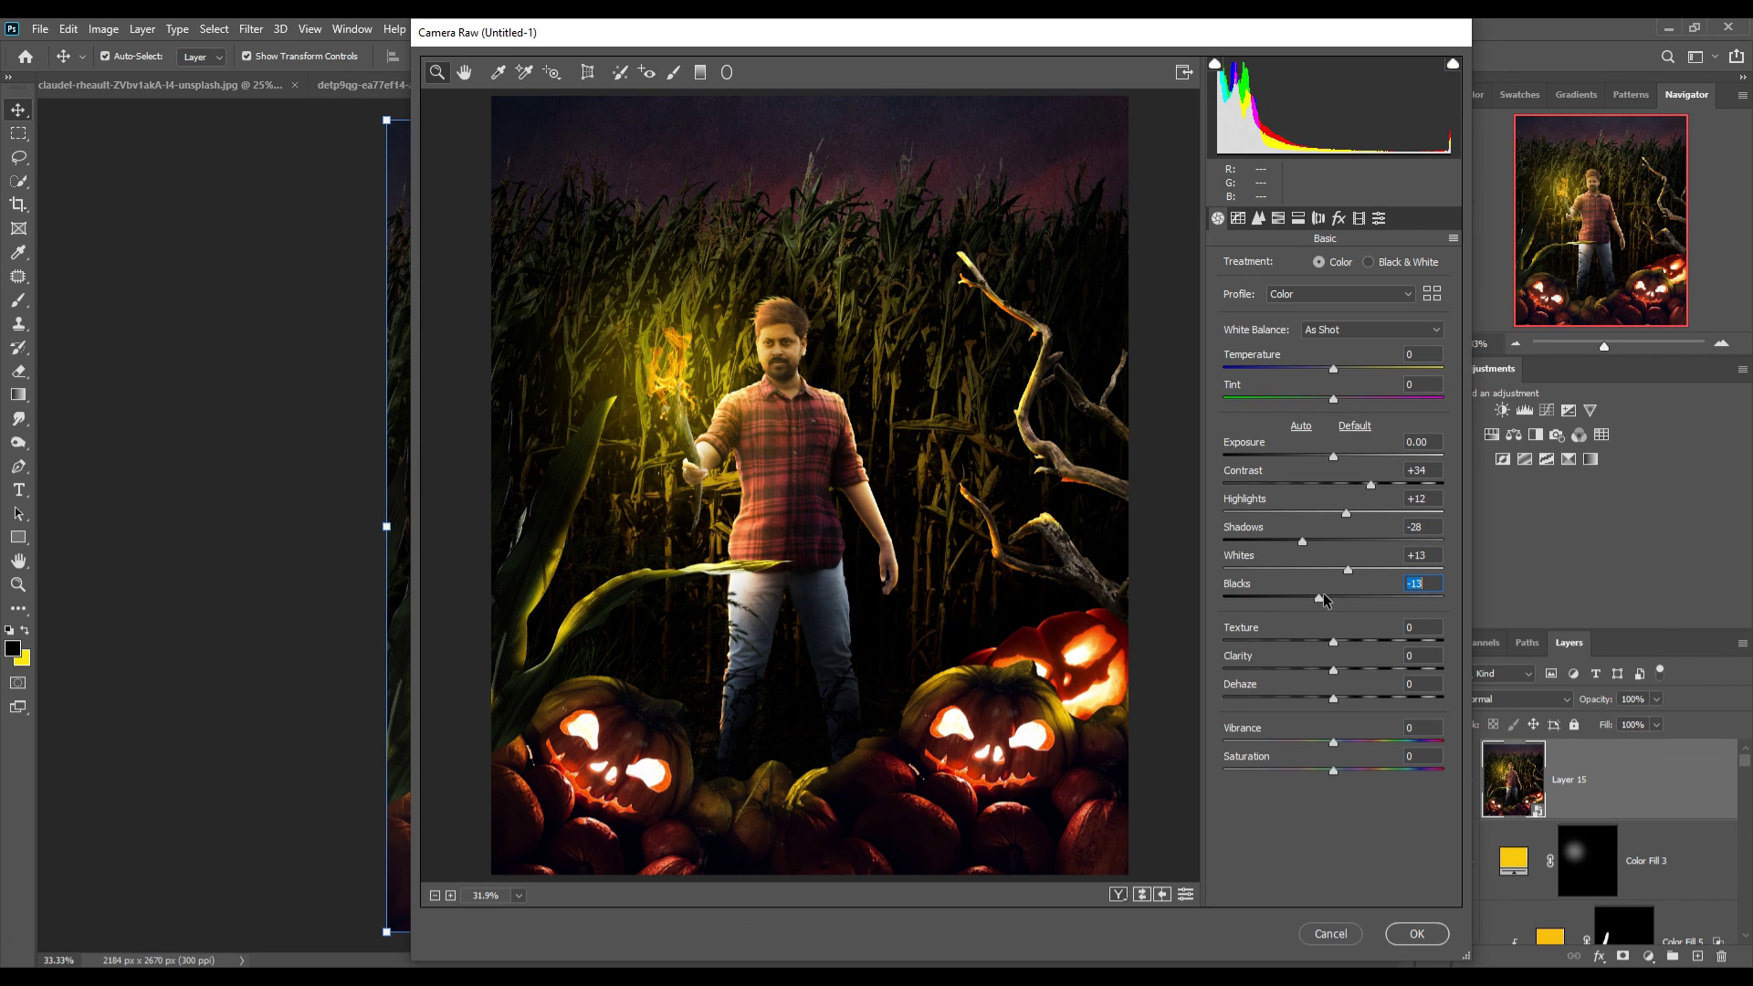
key(Return)
drag(1335, 770, 1349, 769)
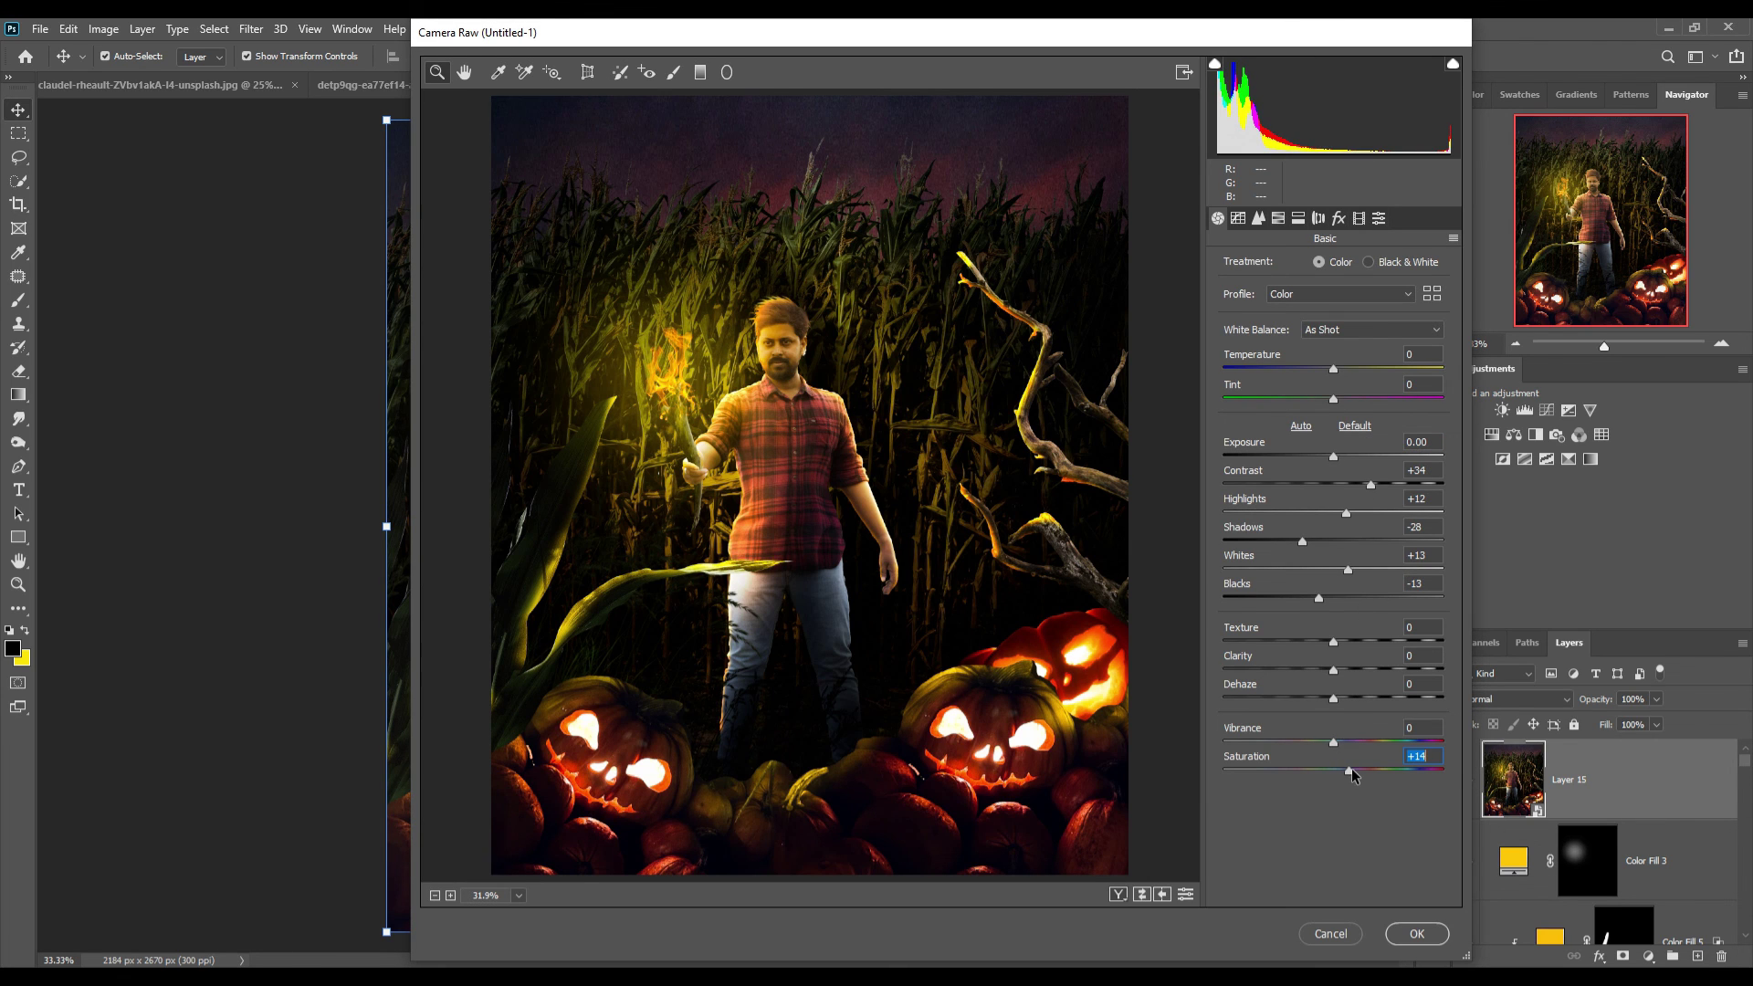
click(1279, 218)
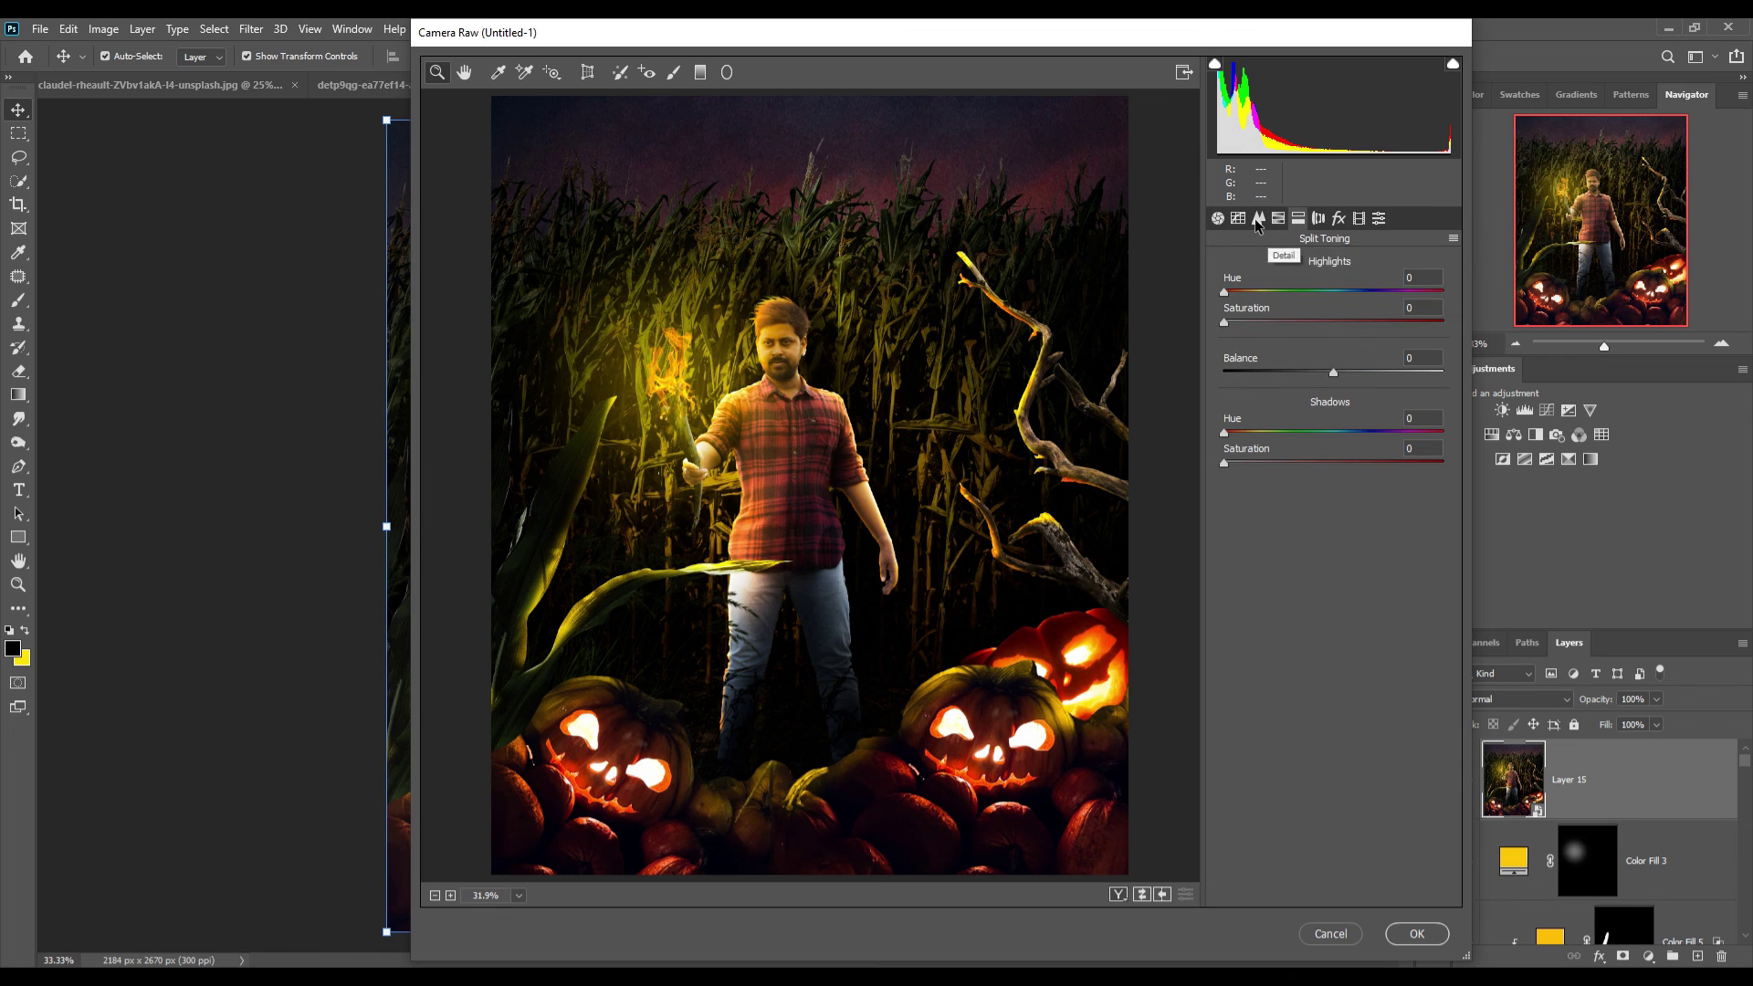
click(1278, 219)
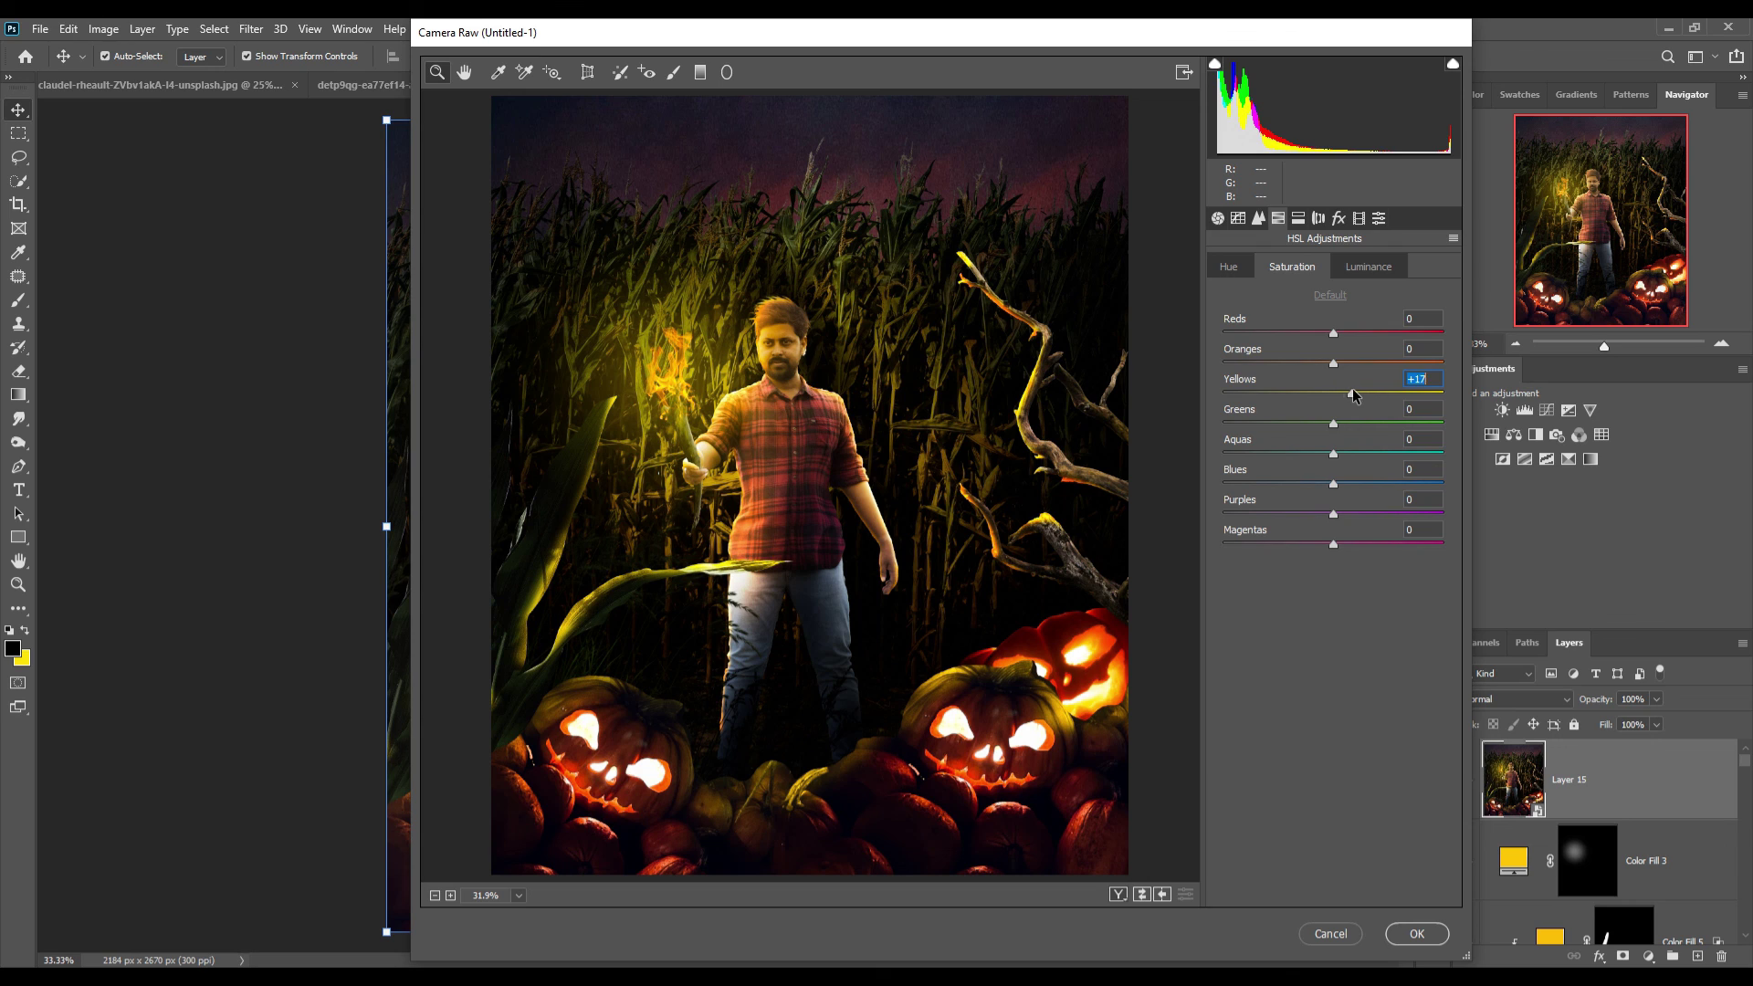
Brighten the tone curve lights, set sharpening Amount to 78, and apply the Camera Raw grading
click(1238, 219)
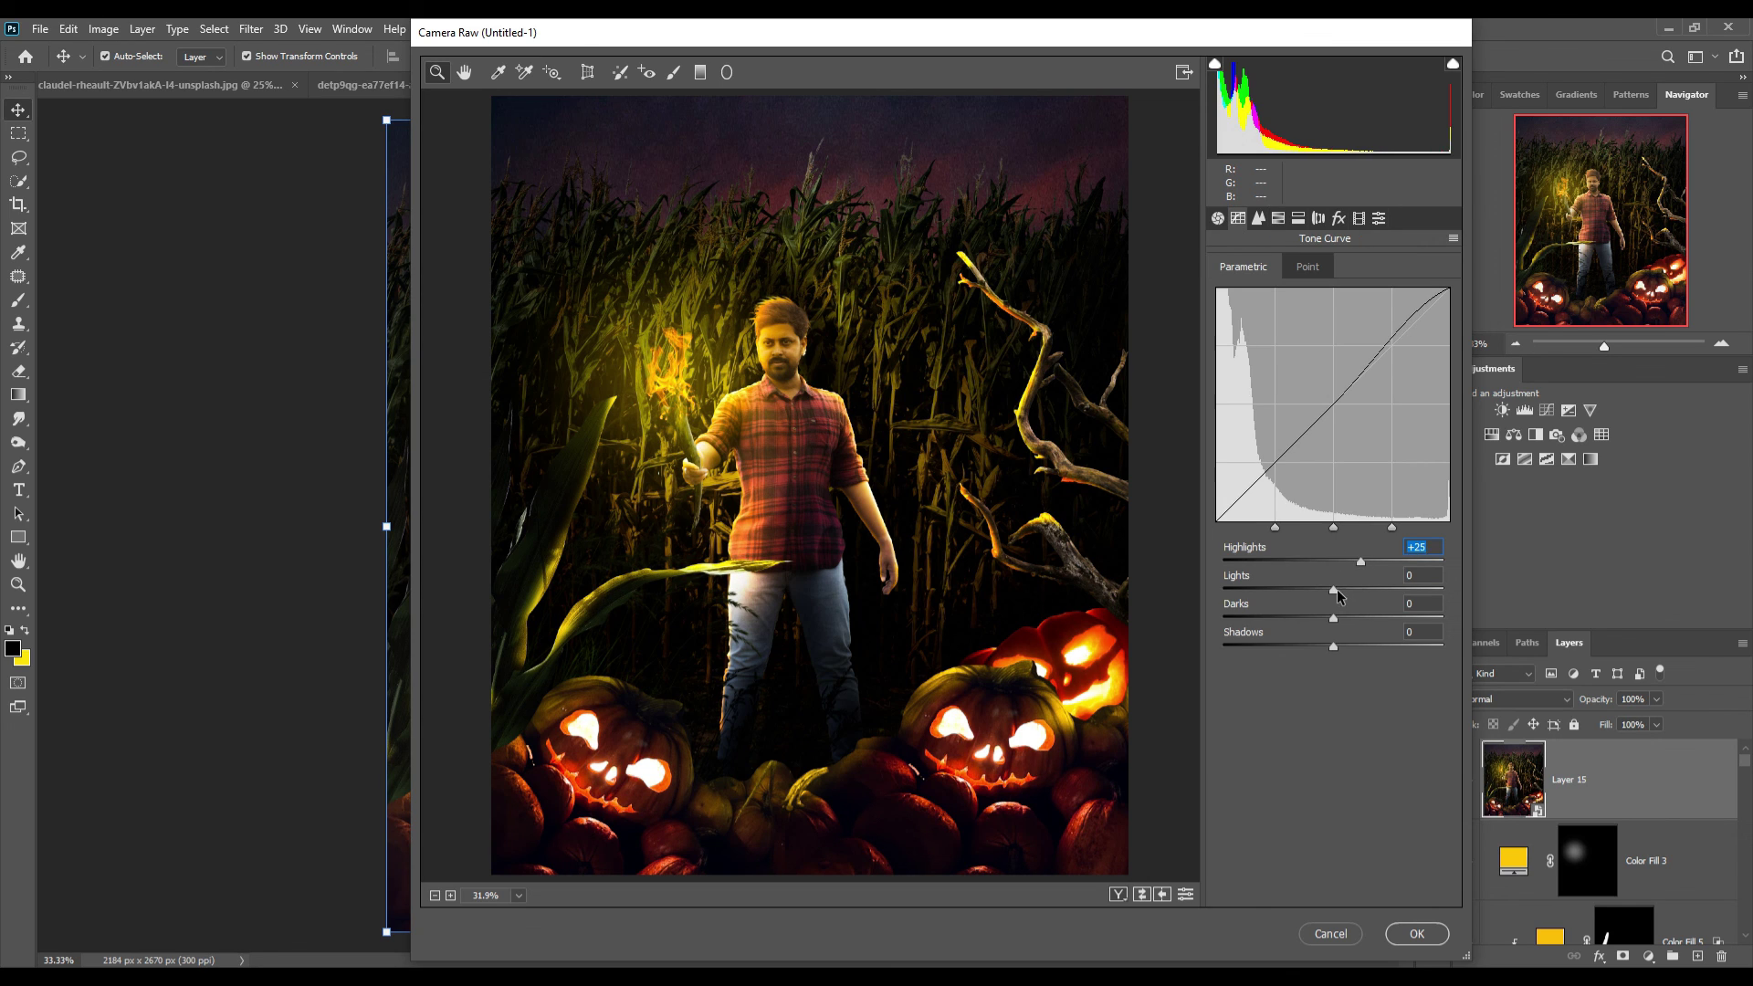
mouse_move(1335, 590)
mouse_down()
mouse_move(1351, 590)
mouse_move(1323, 619)
mouse_move(1347, 645)
mouse_up()
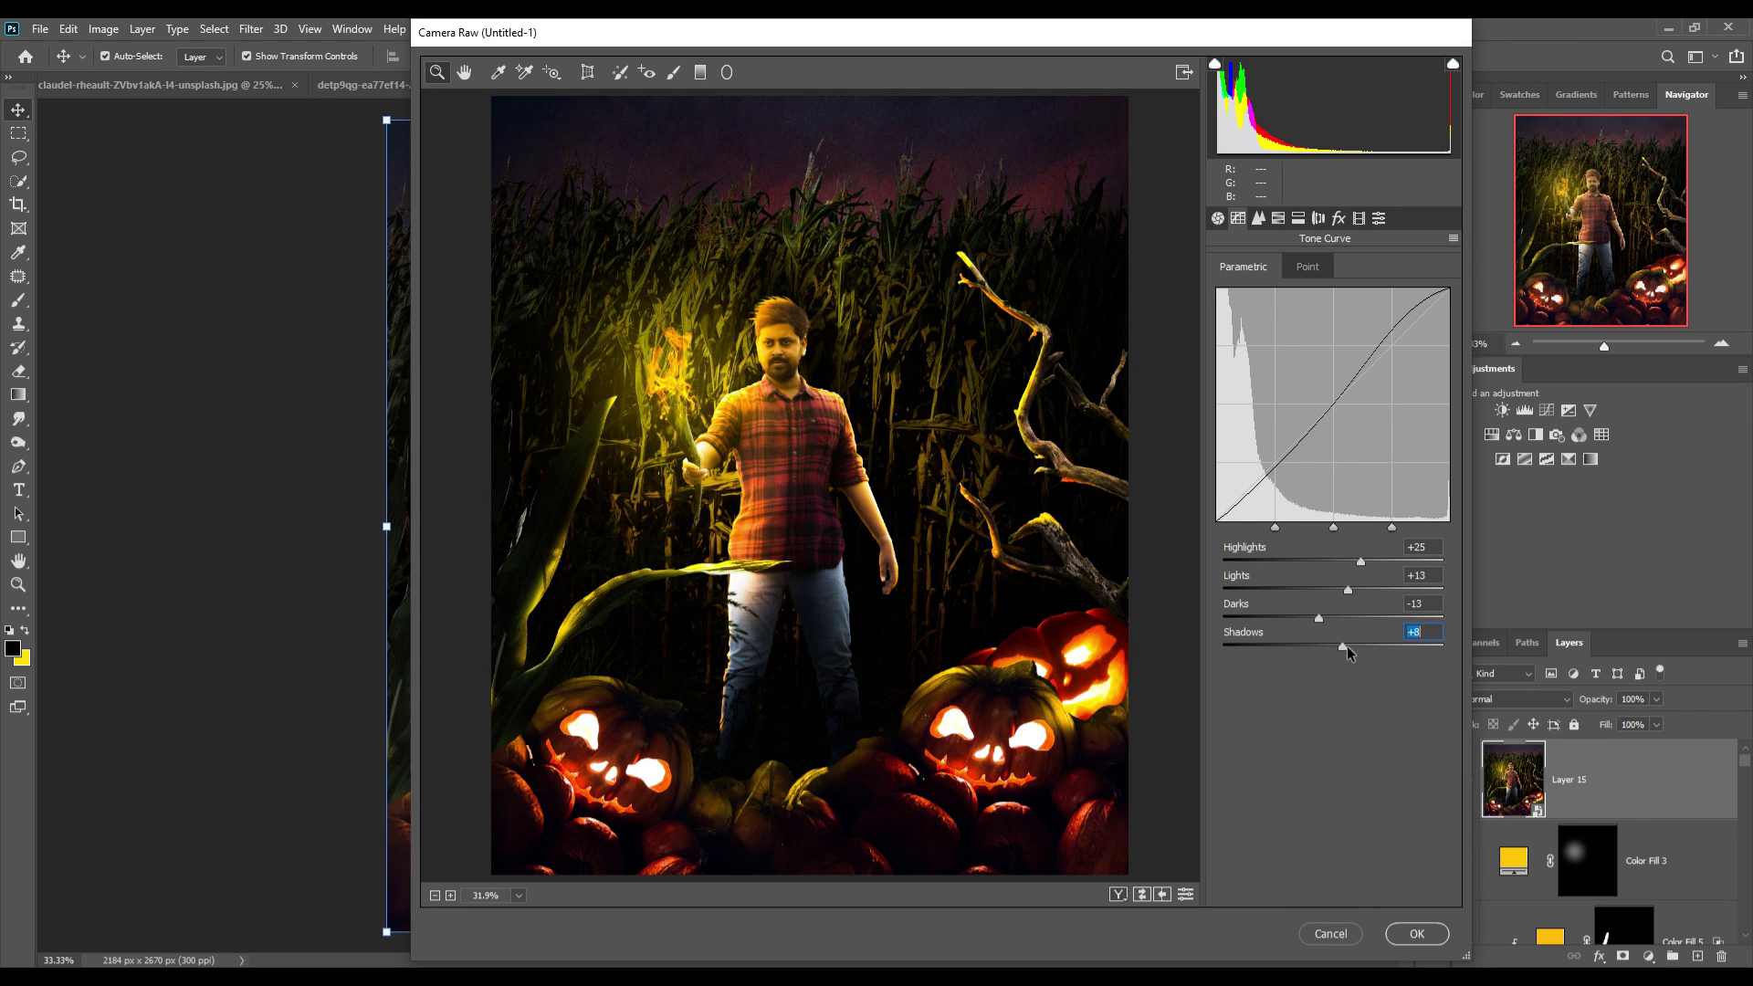
click(1258, 218)
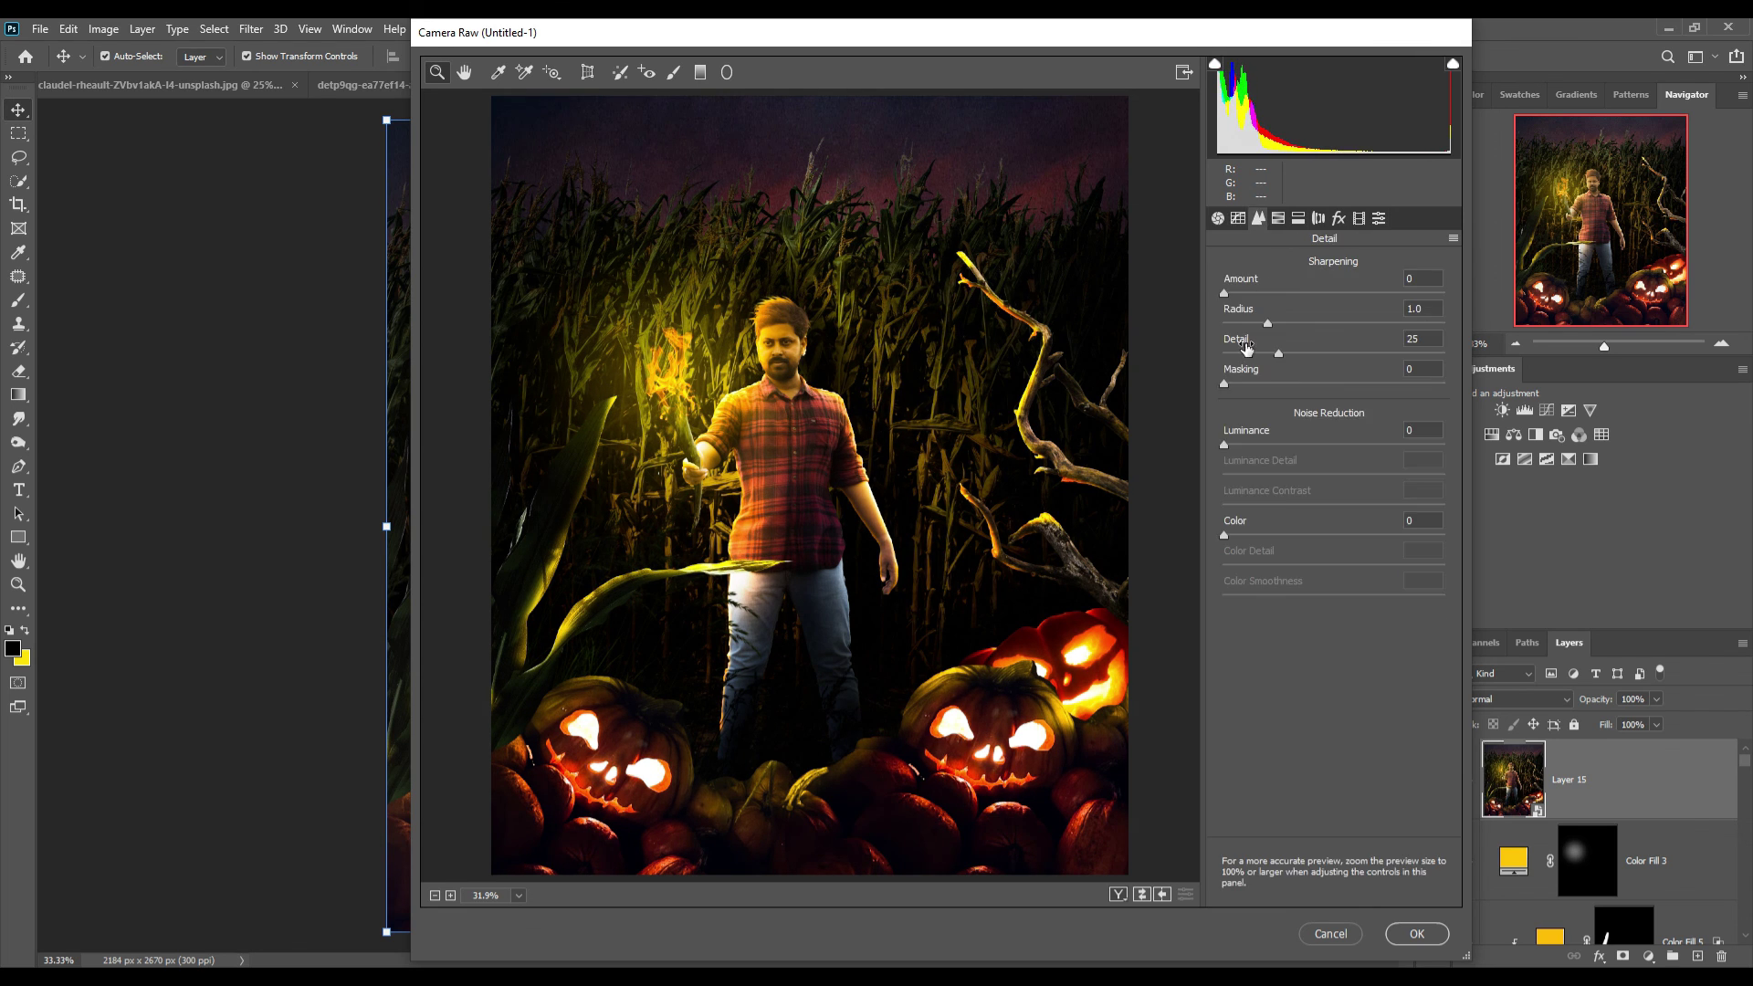
drag(1224, 294, 1338, 294)
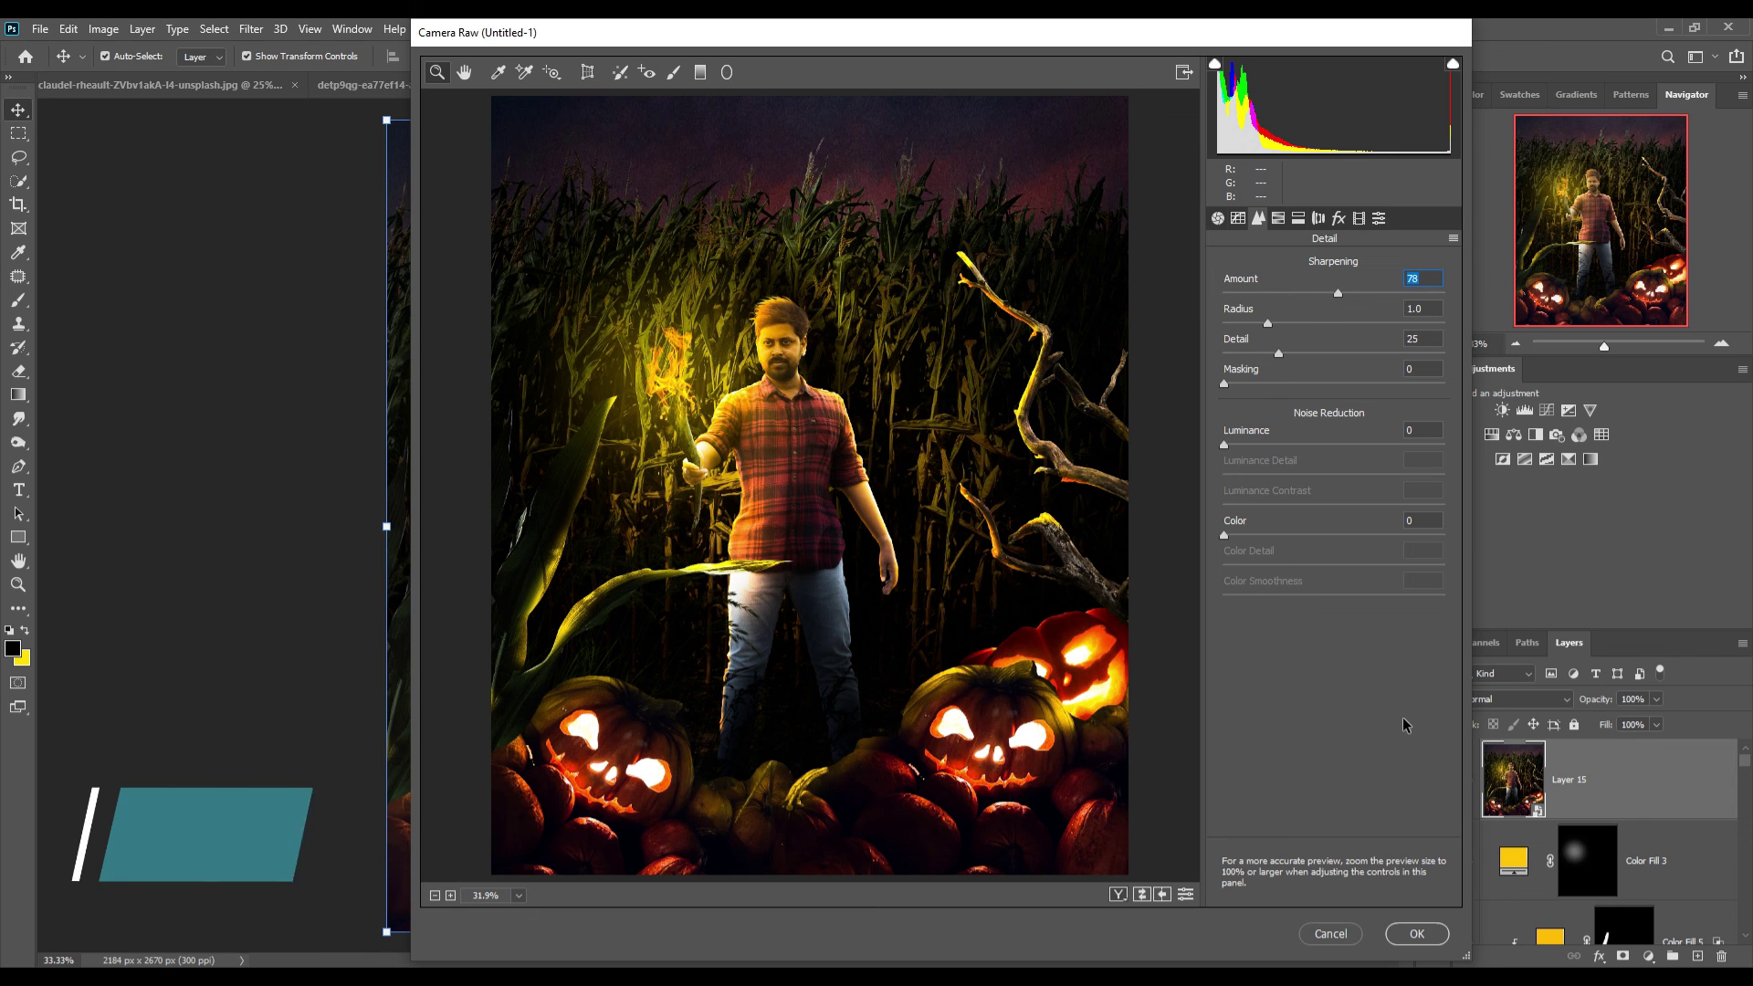
click(1416, 934)
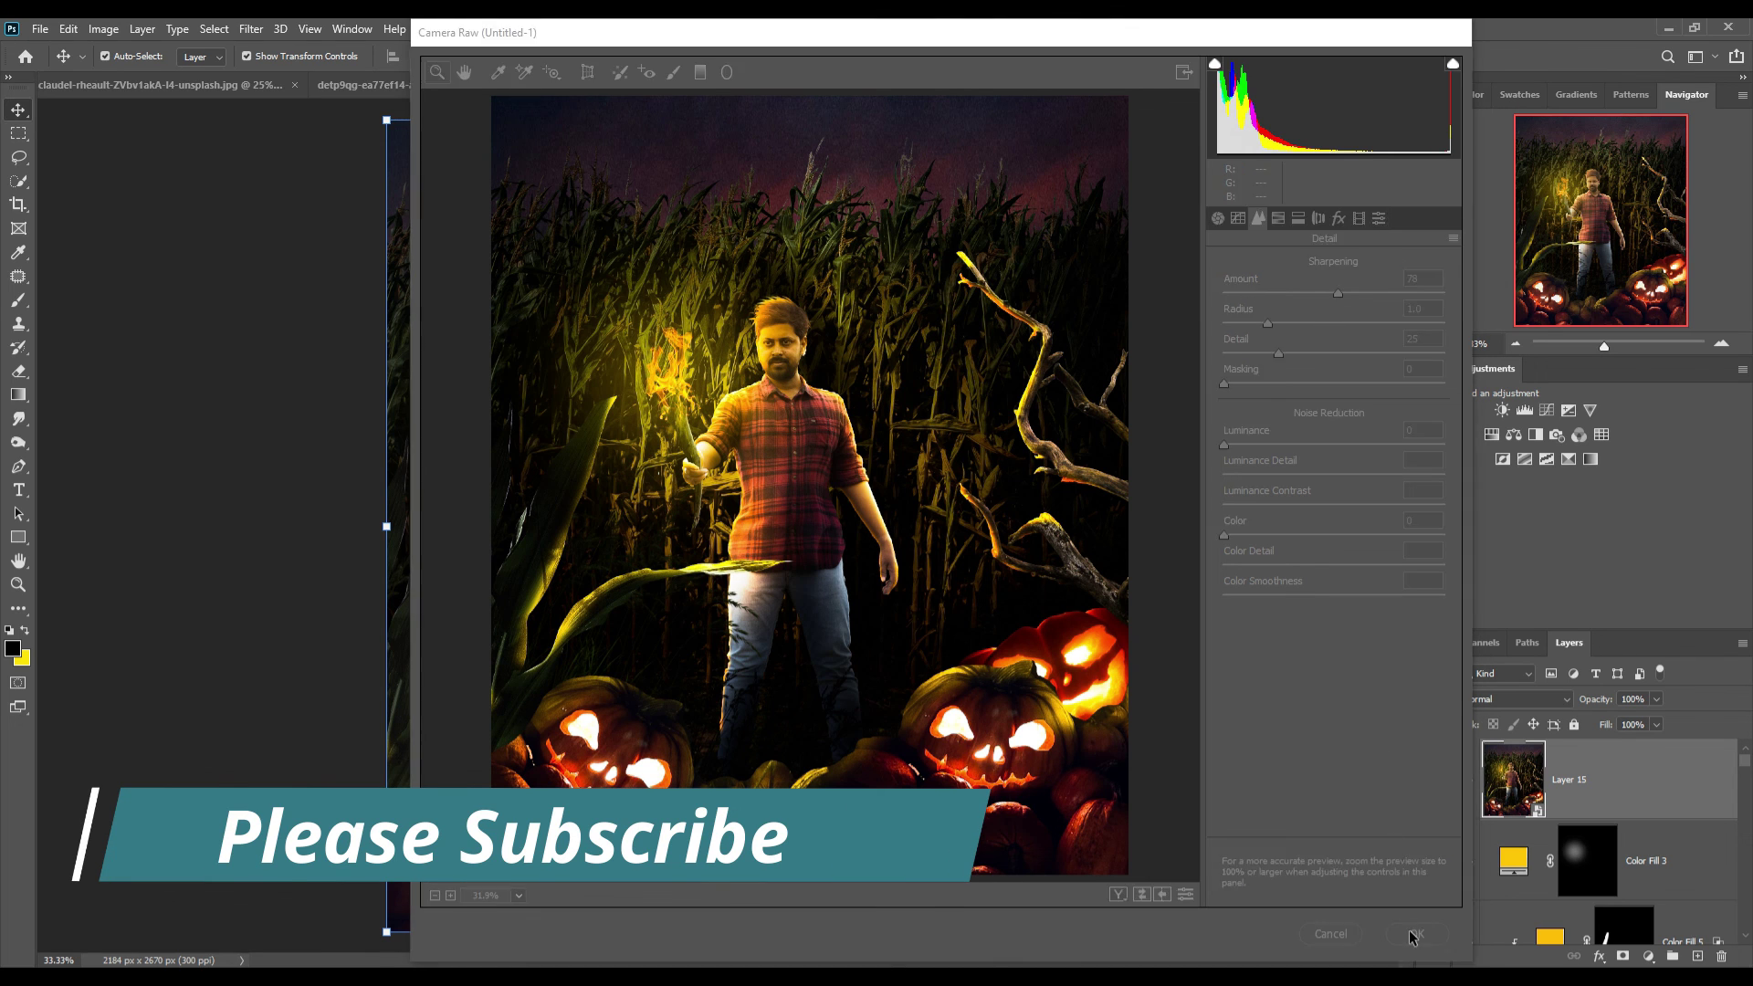